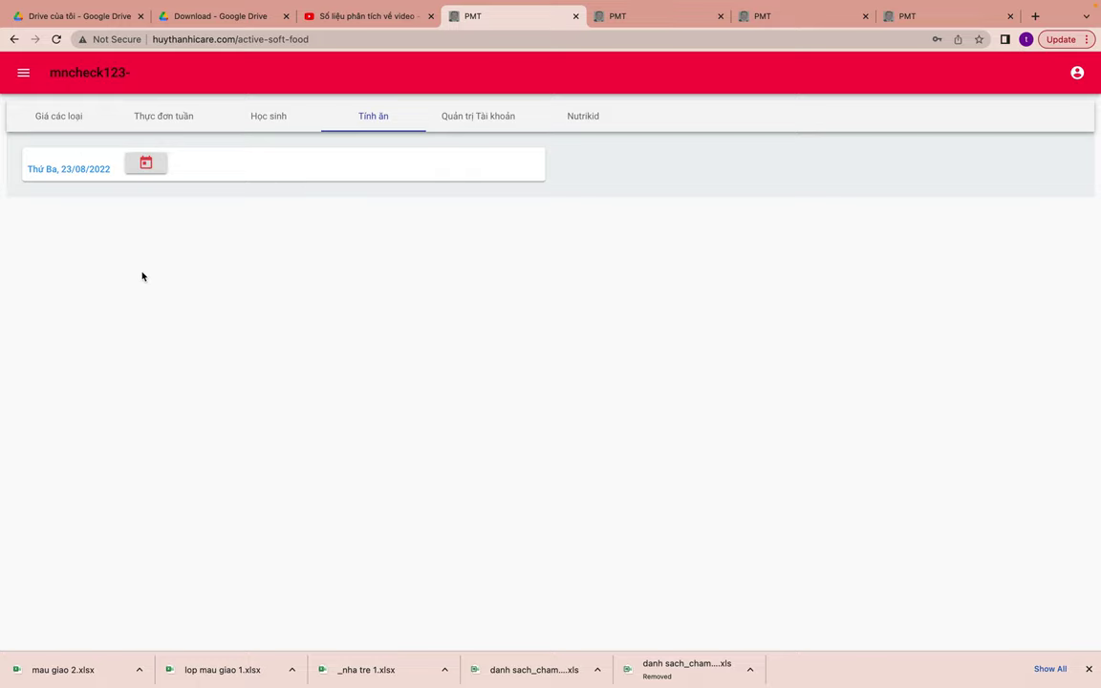
- Show the Nhà cung cấp supplier list on the Giá các loại page of Phần mềm tính ăn
click(21, 76)
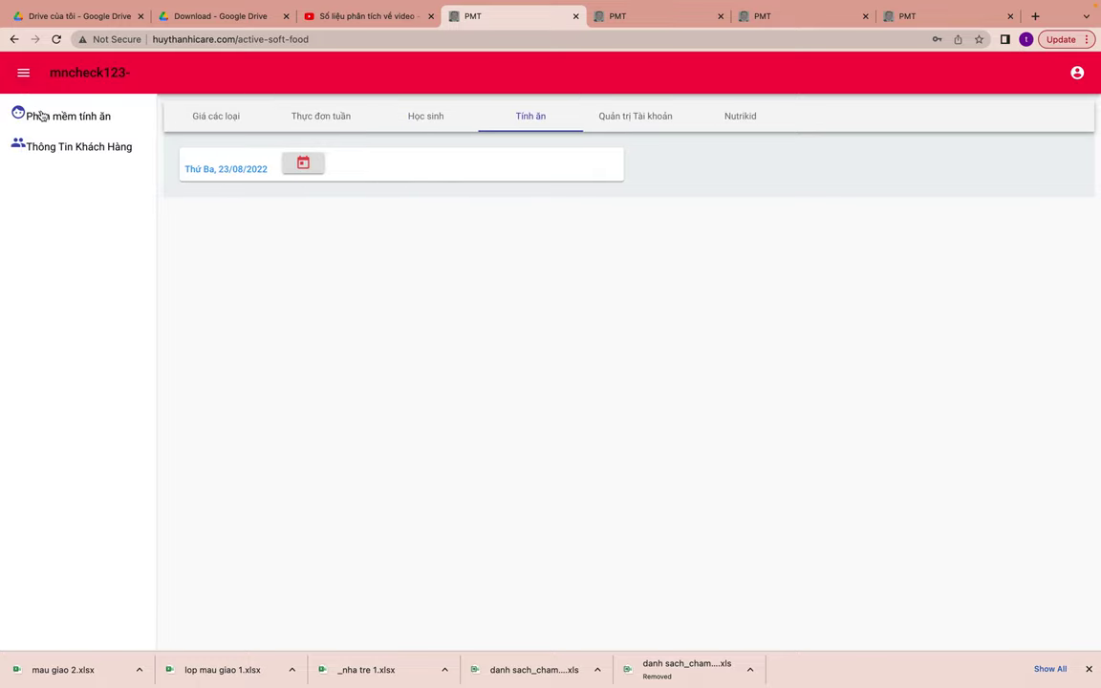
click(67, 116)
click(211, 115)
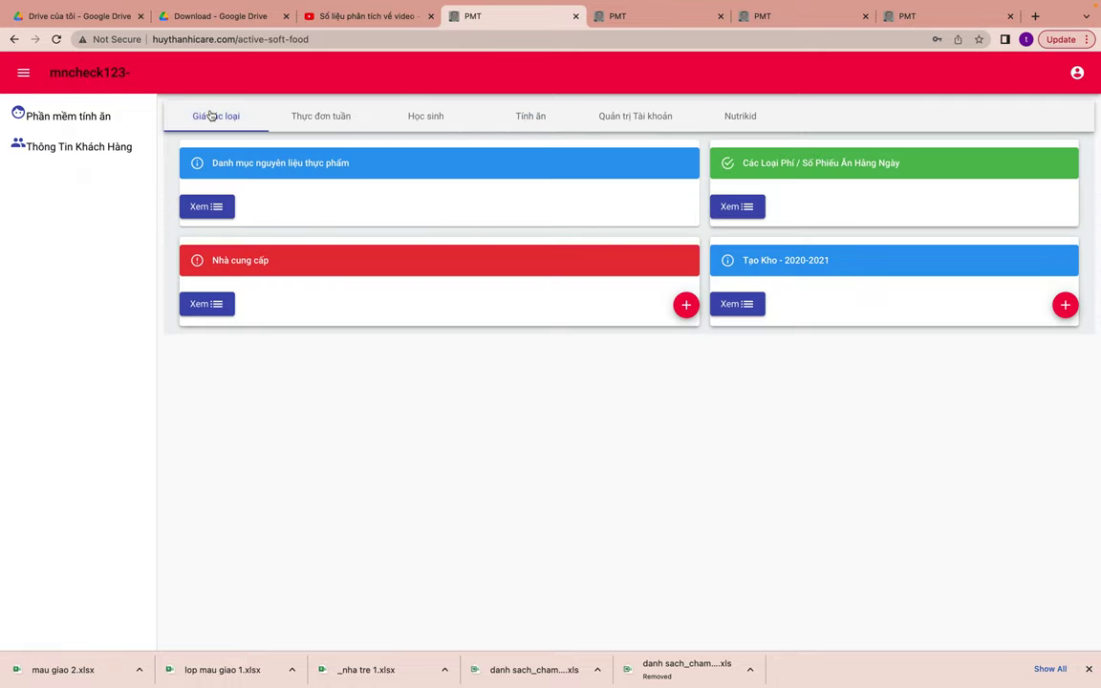
click(222, 313)
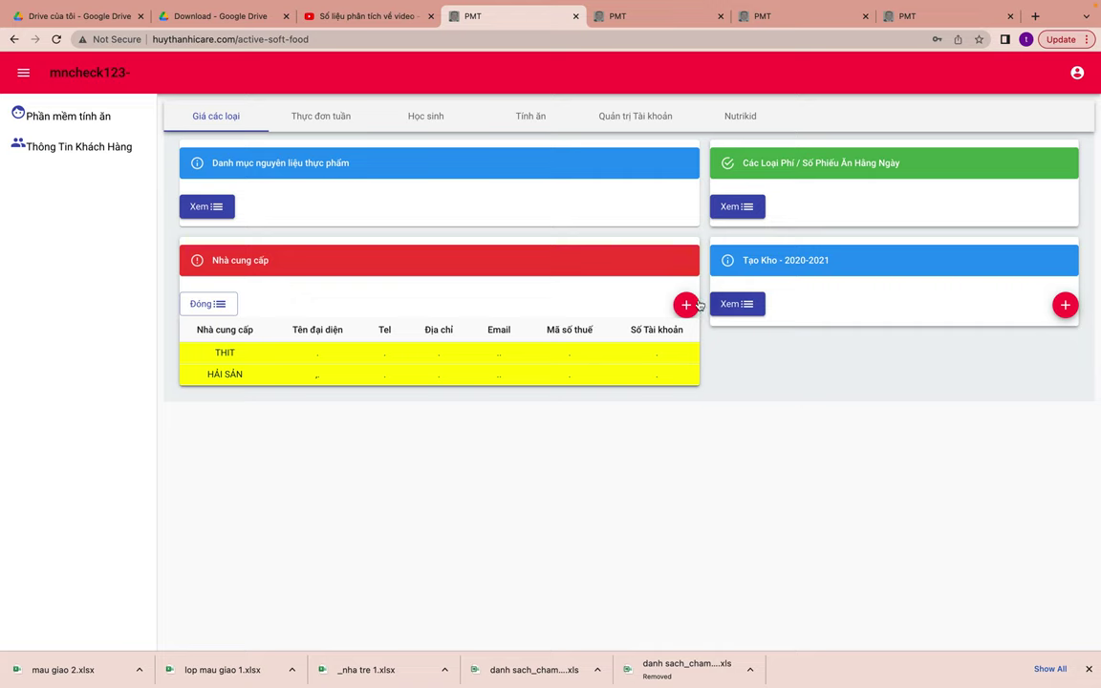
click(612, 358)
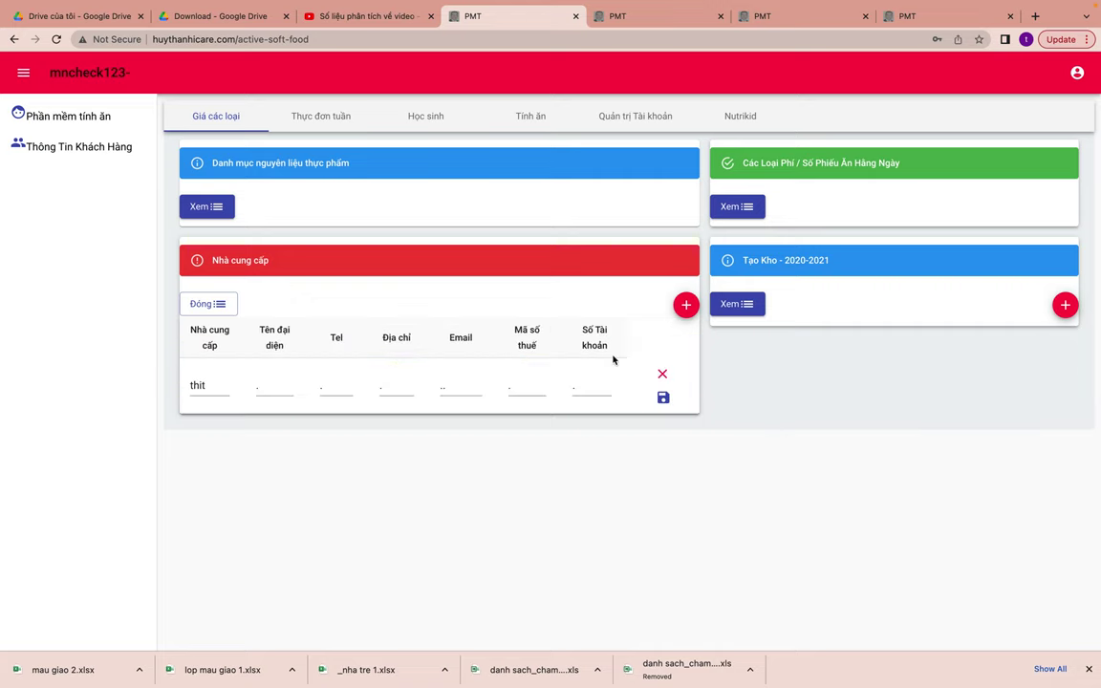
- Rename supplier THIT to 'ĐẠI LÝ CUNG CẤP LƯƠNG THỰC-THỰC PHẨM', add the representative's name, and save
click(220, 385)
key(BackSpace)
key(BackSpace)
key(BackSpace)
key(BackSpace)
text(đai)
text(ại lý)
text( cung)
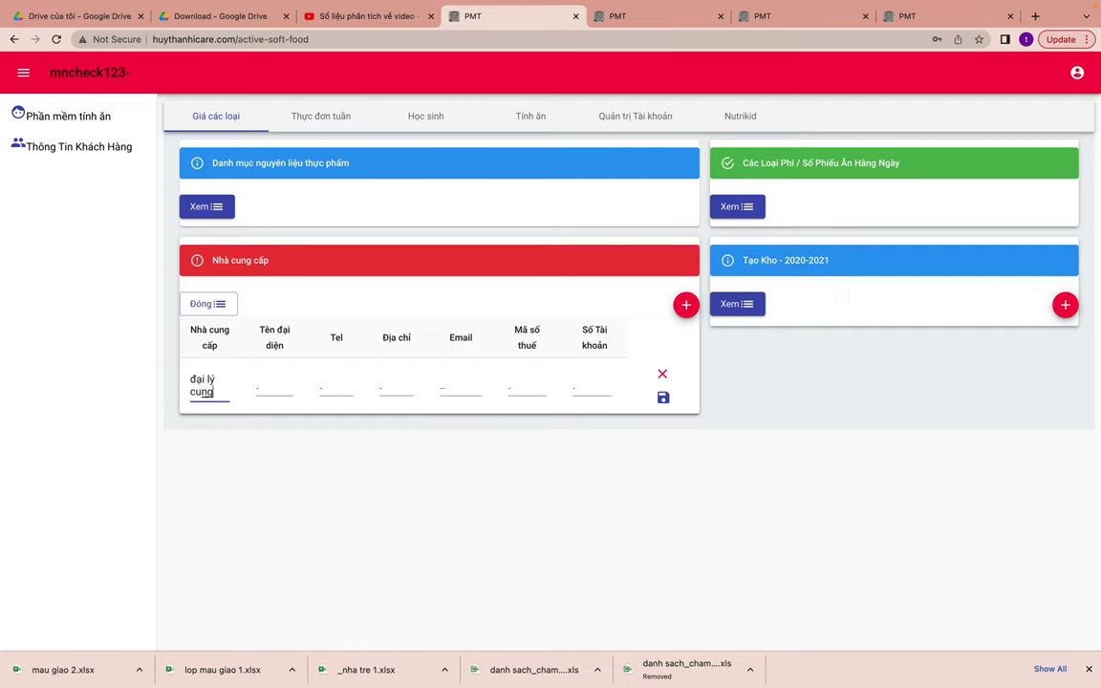
text( cấp)
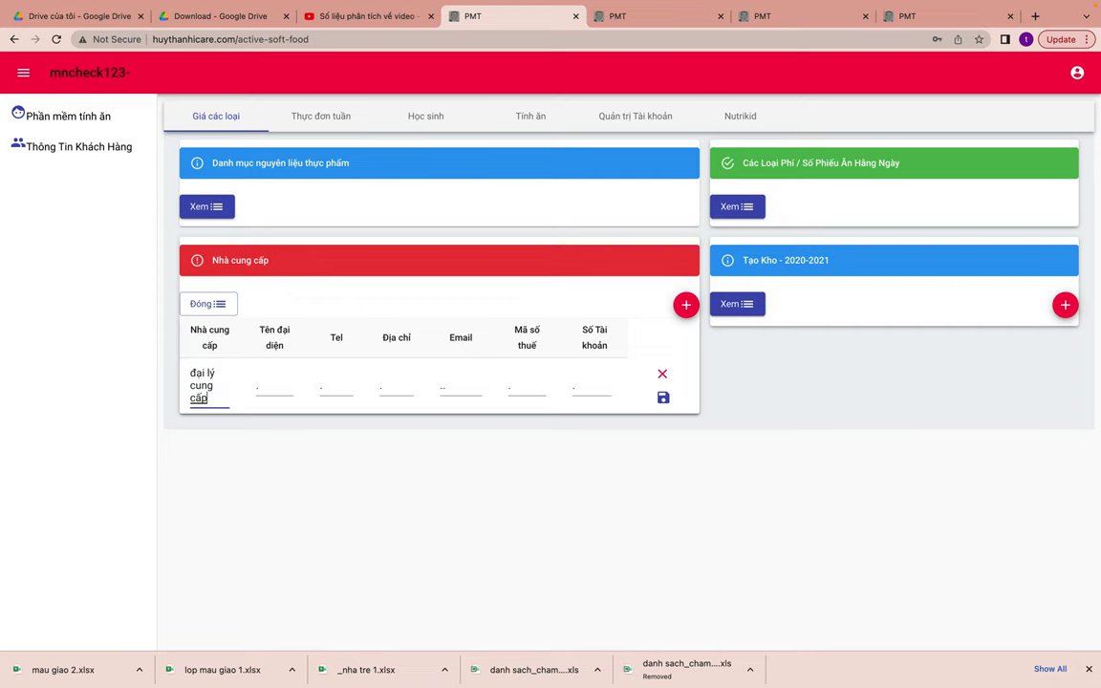
text( lương)
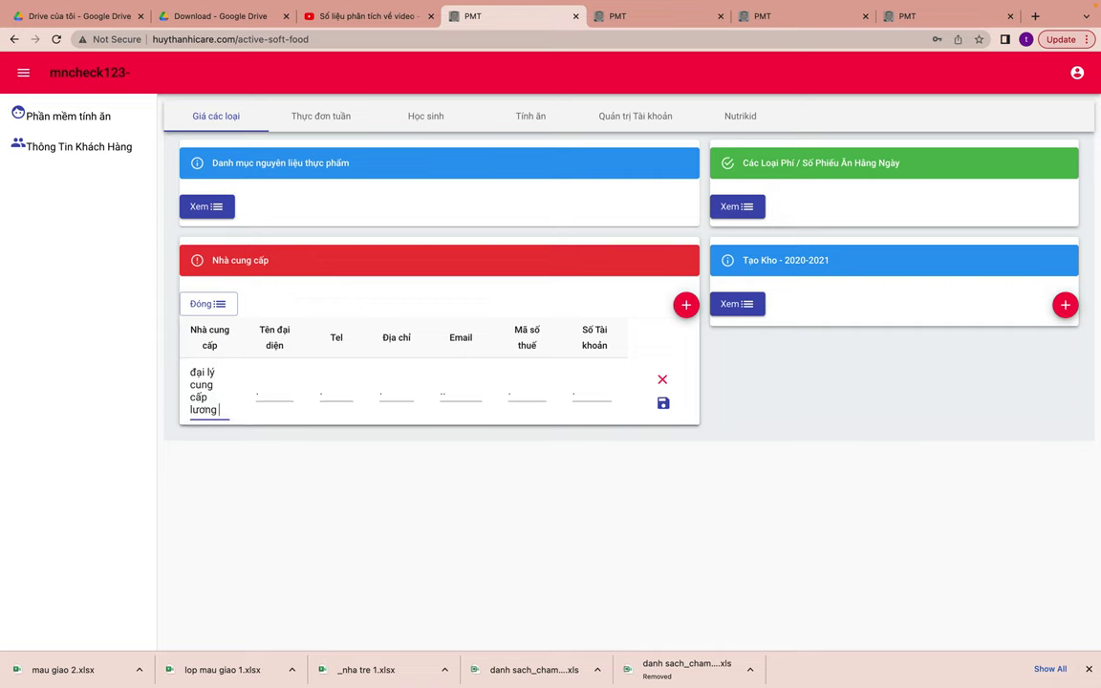
text( thuwc)
text(-)
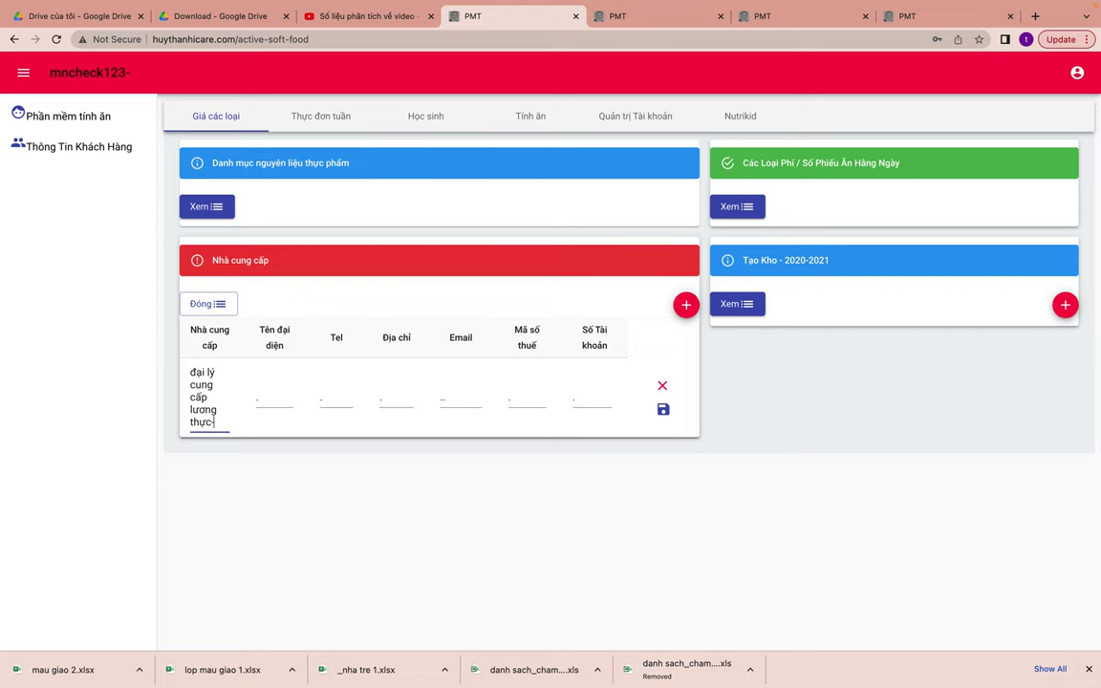
text(thực phẩm)
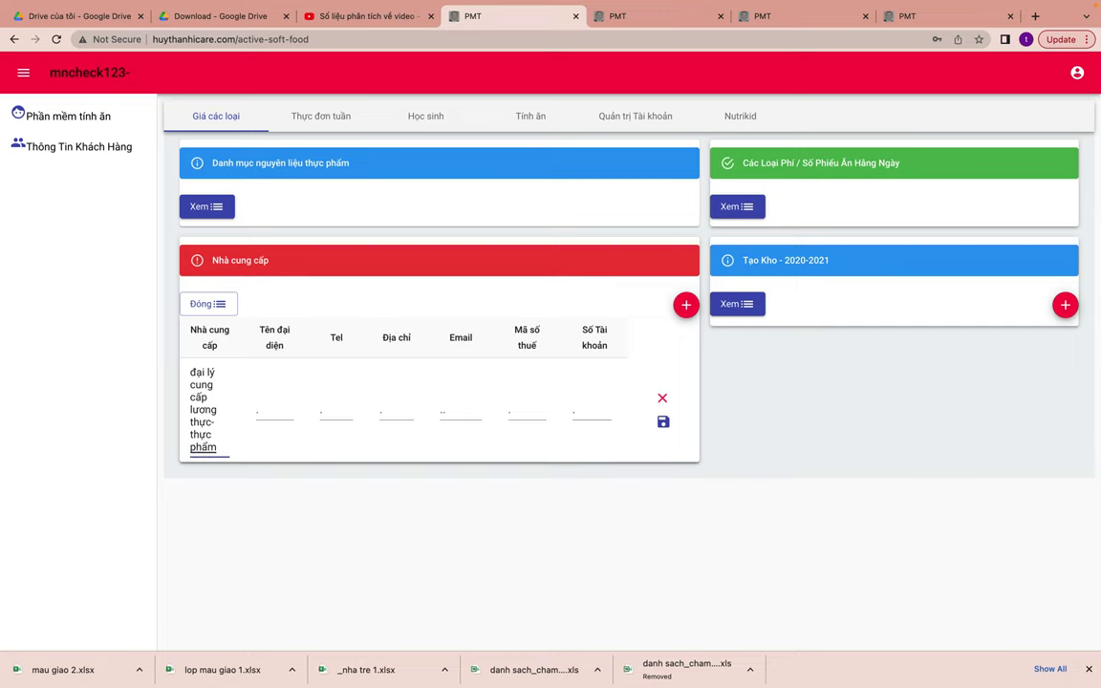
click(273, 411)
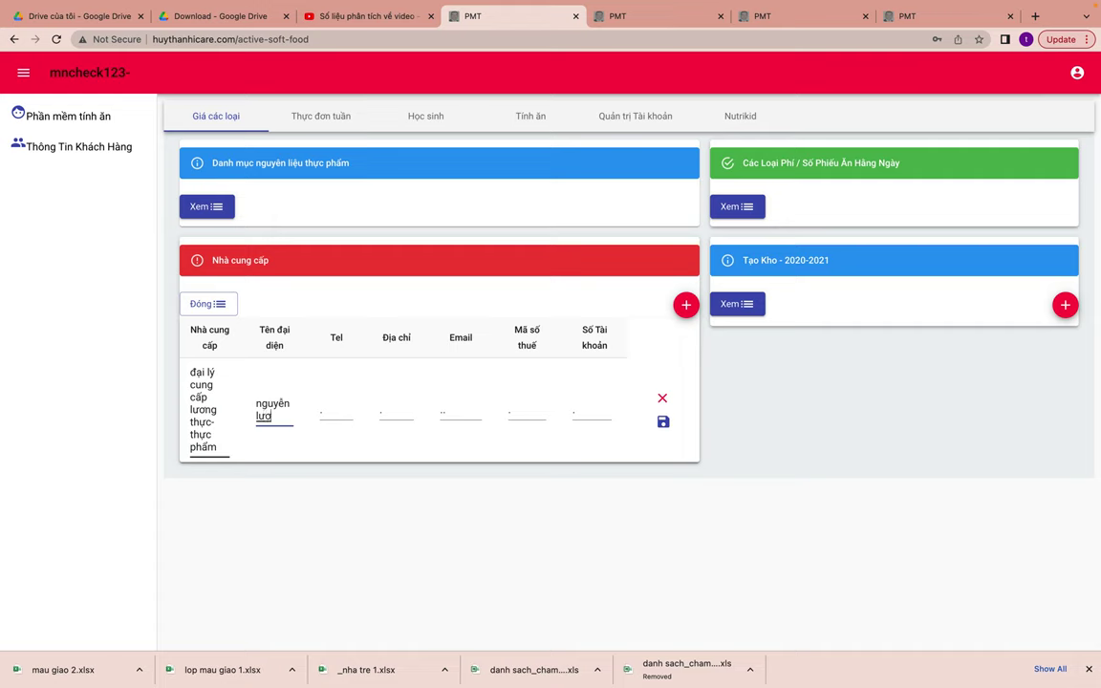
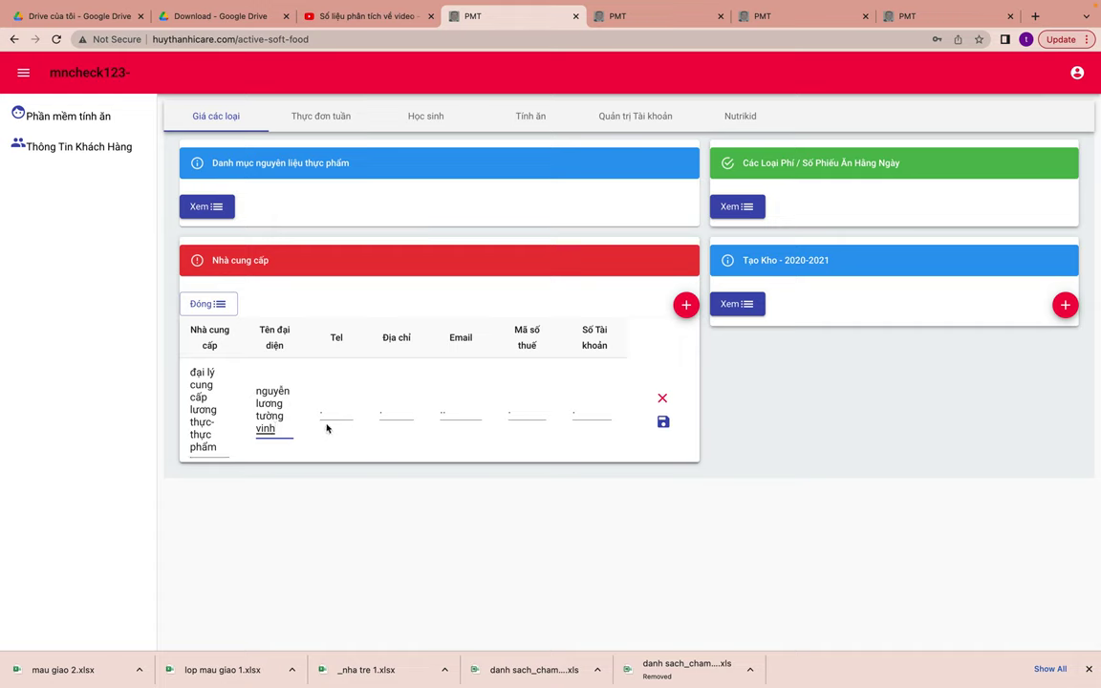
click(663, 421)
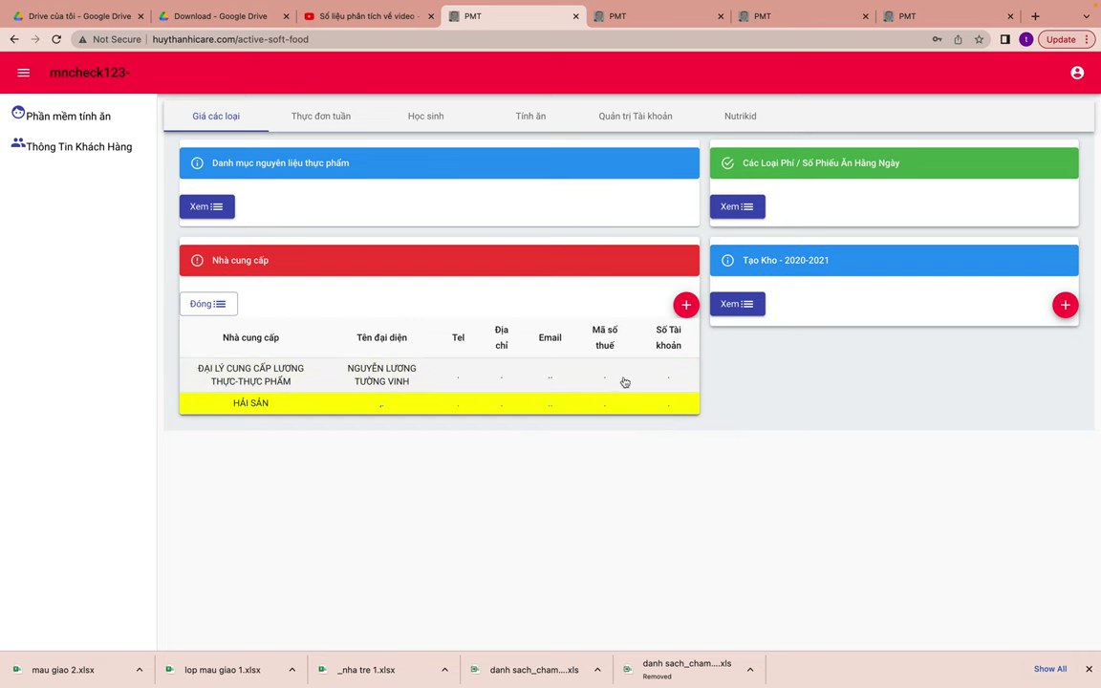
click(569, 406)
- Rename supplier HẢI SẢN to 'CÔNG TY SỮA TƯỜNG NGHI', add the representative's name, and save
click(227, 385)
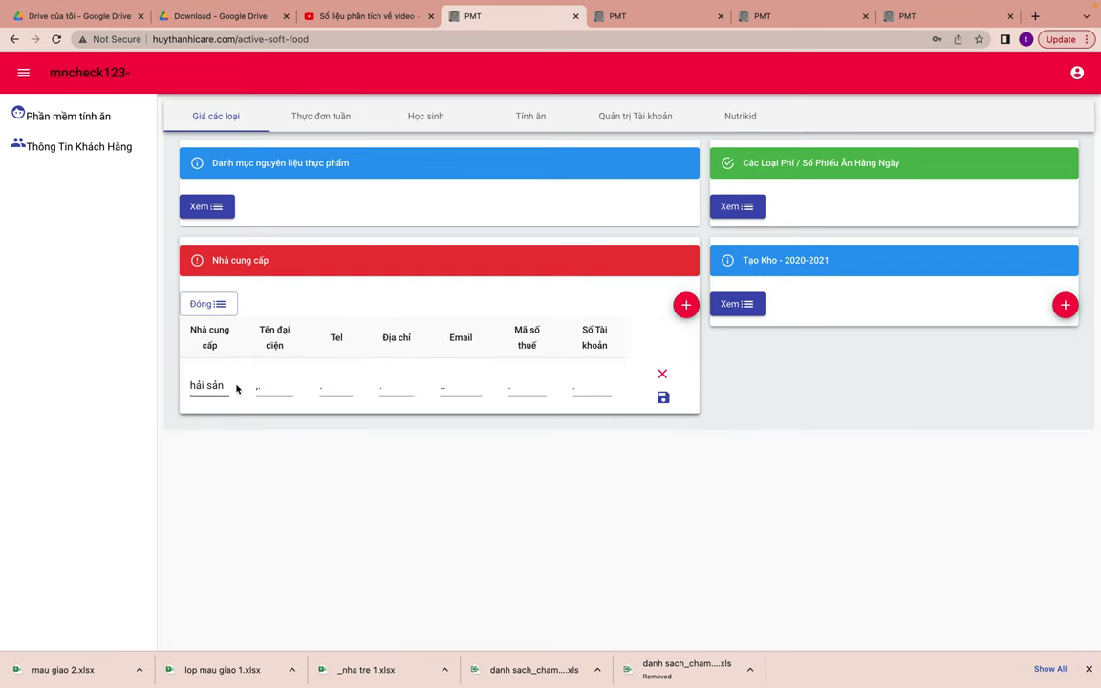
key(BackSpace)
key(BackSpace)
key(BackSpace)
key(BackSpace)
key(BackSpace)
key(BackSpace)
key(BackSpace)
text(còn)
text(g ty)
text( sữa t)
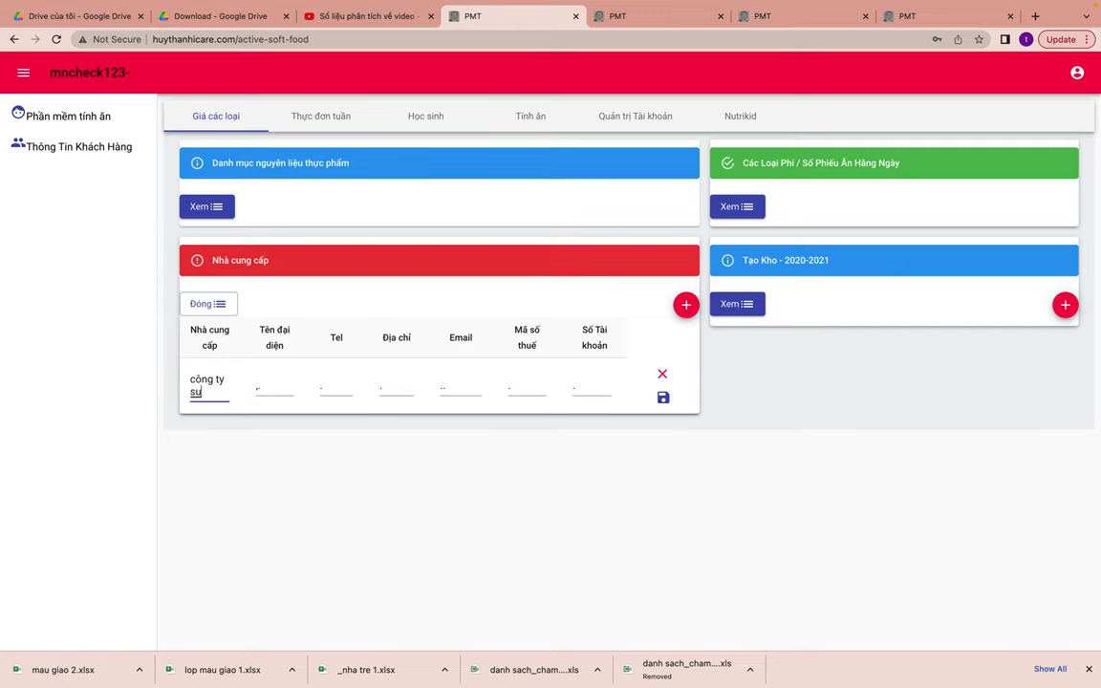
text(ường ngh)
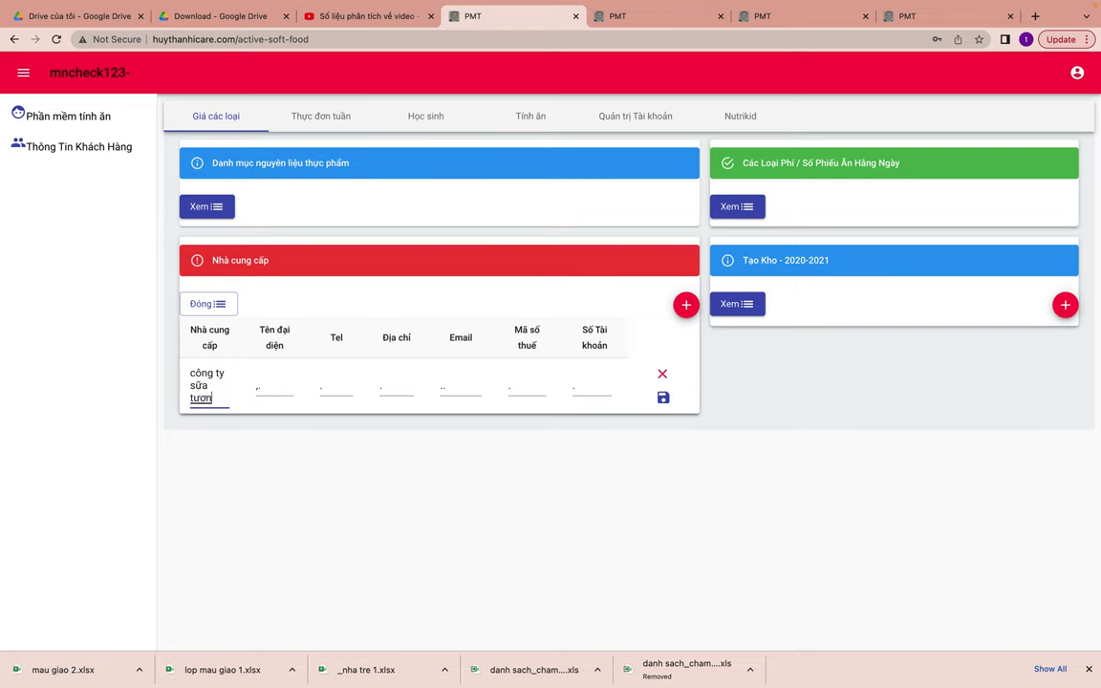
text(i)
key(Tab)
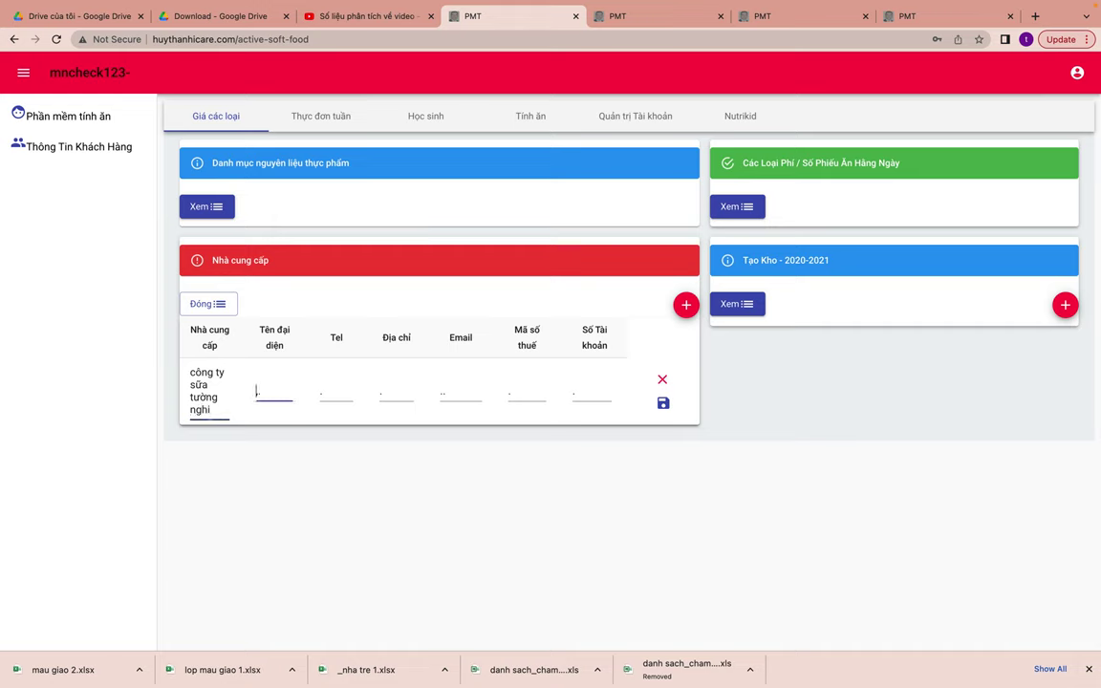
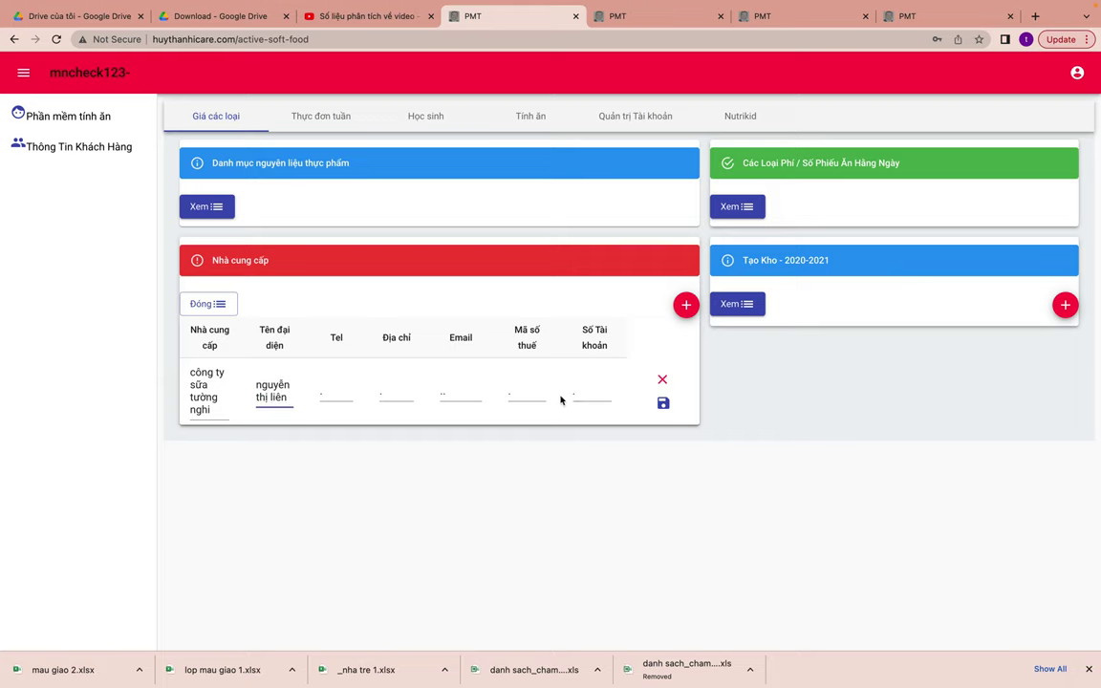
click(662, 402)
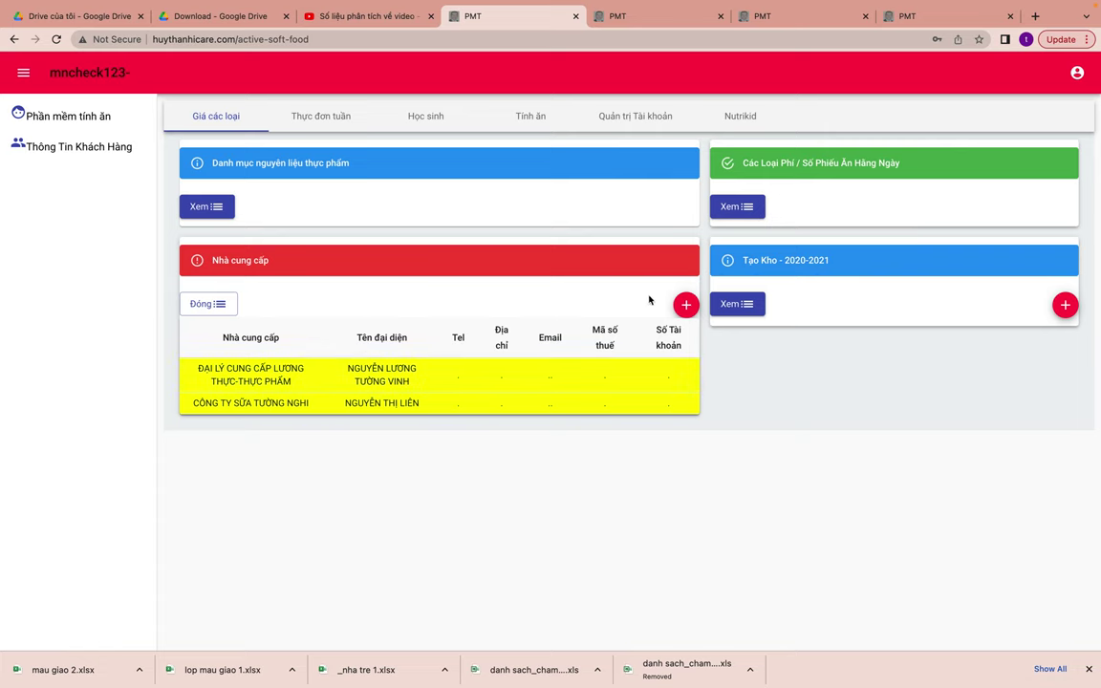
click(685, 304)
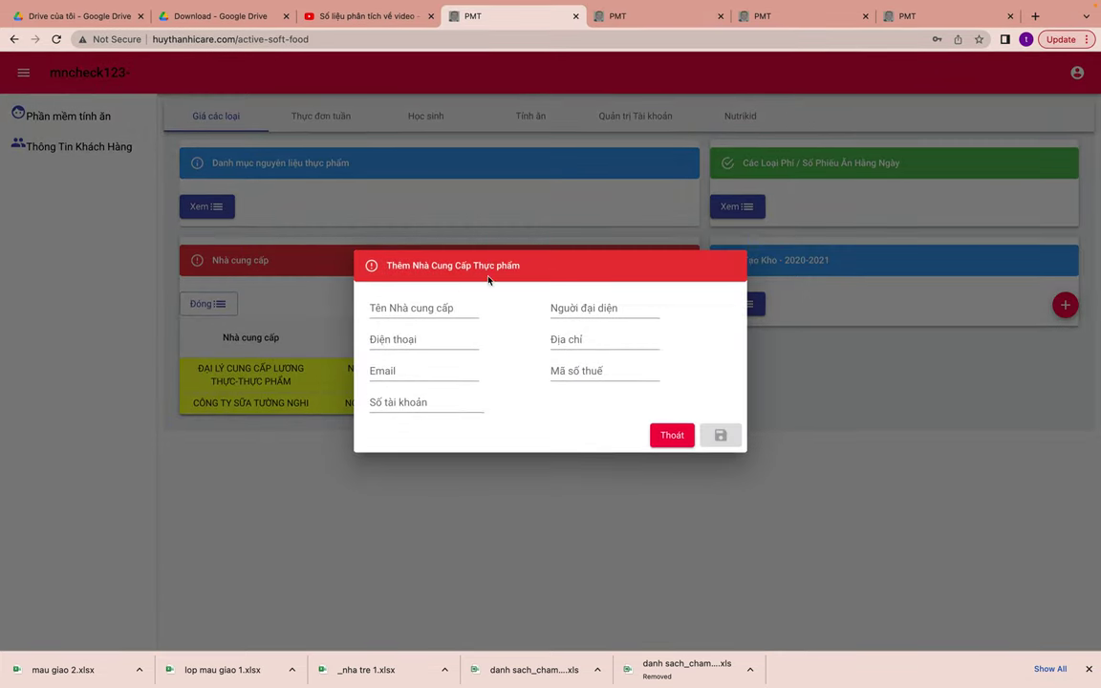
- Enter new supplier name 'hàng thịt, hải sản, gà vịt' and the representative's name
click(441, 304)
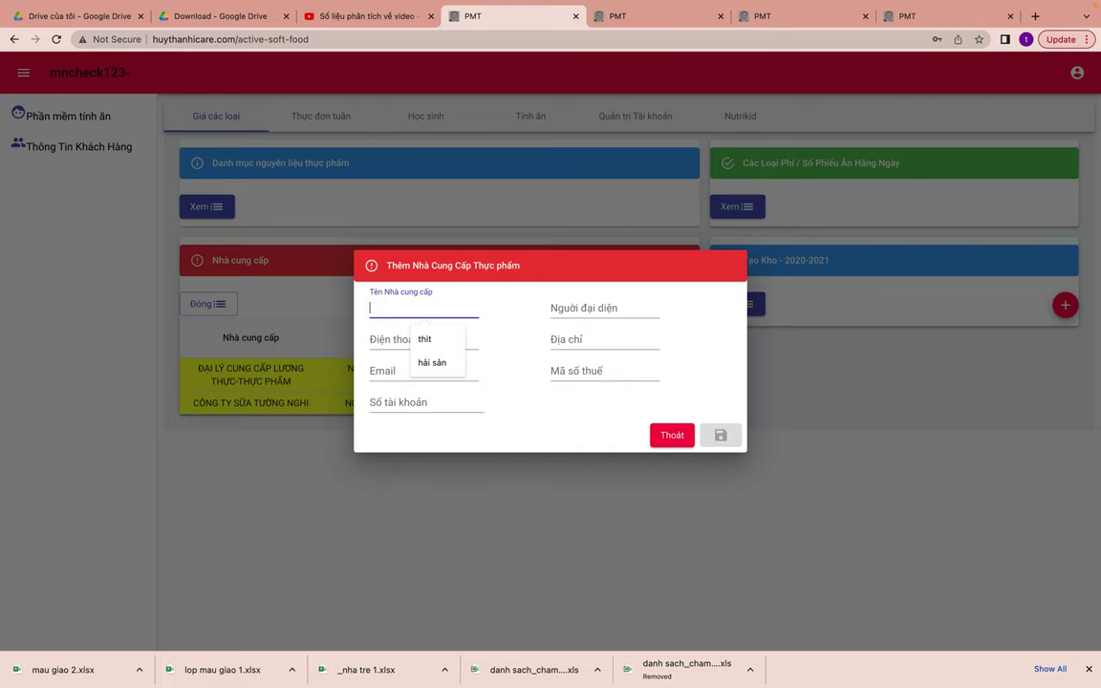
text(hàng thịt)
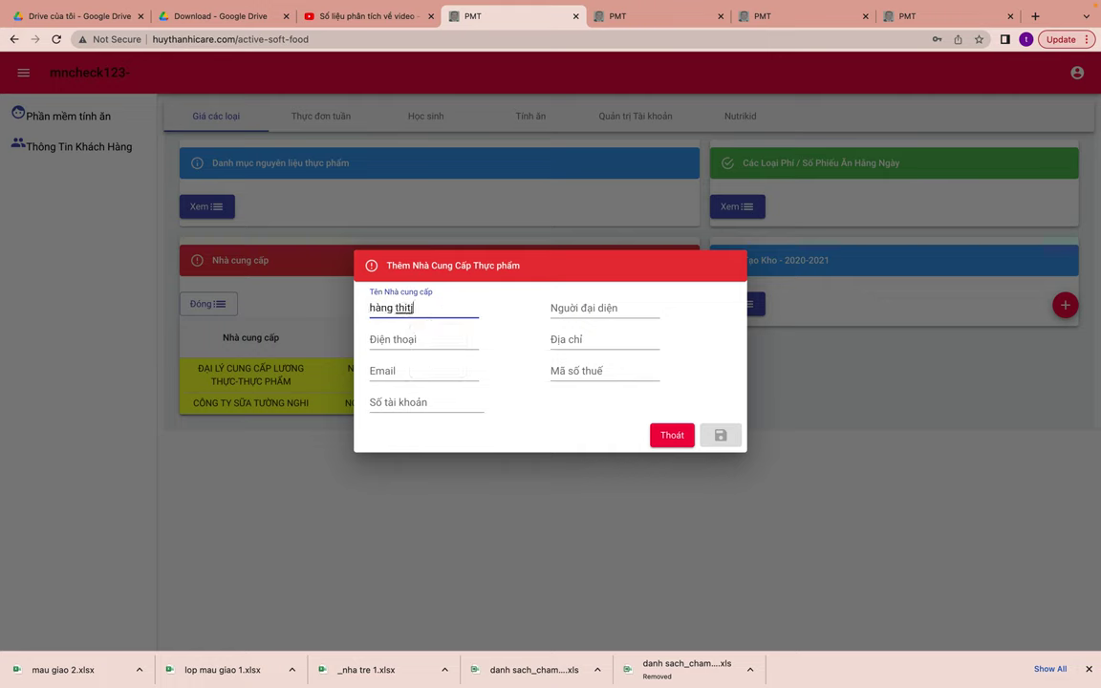
key(BackSpace)
text(jt,)
text( hải sant)
key(BackSpace)
key(BackSpace)
text(, gà vịt)
click(604, 308)
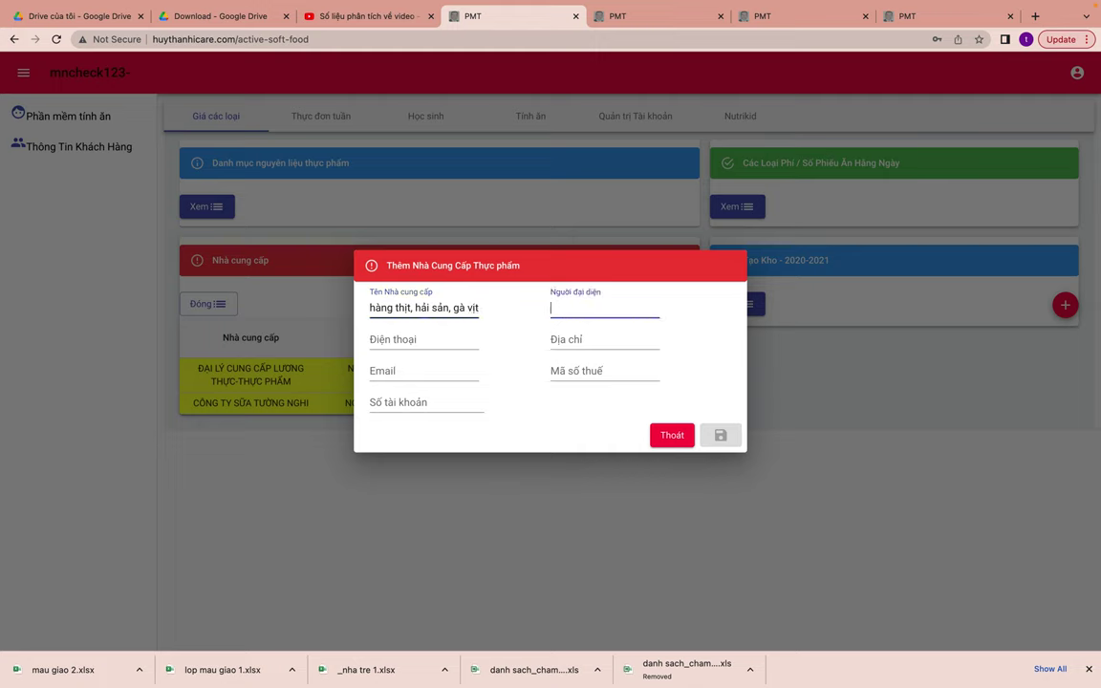
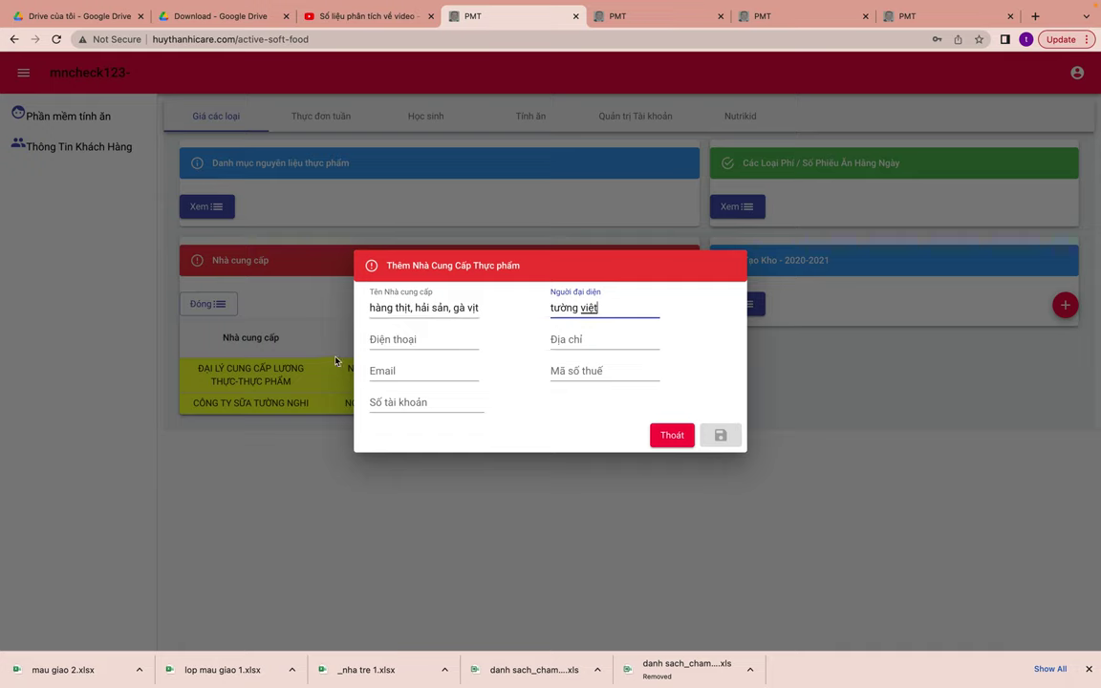
- Fill the phone and remaining supplier fields with '.' and save the new supplier
click(409, 341)
text(.)
key(Tab)
text(.)
key(Tab)
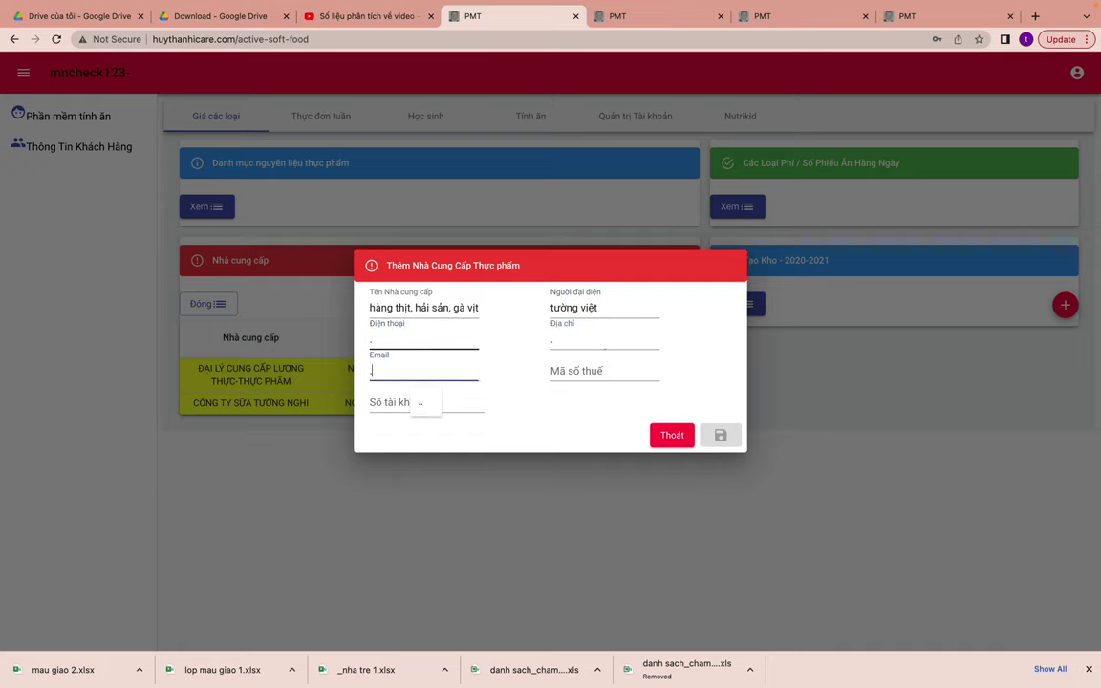
text(.	.	.)
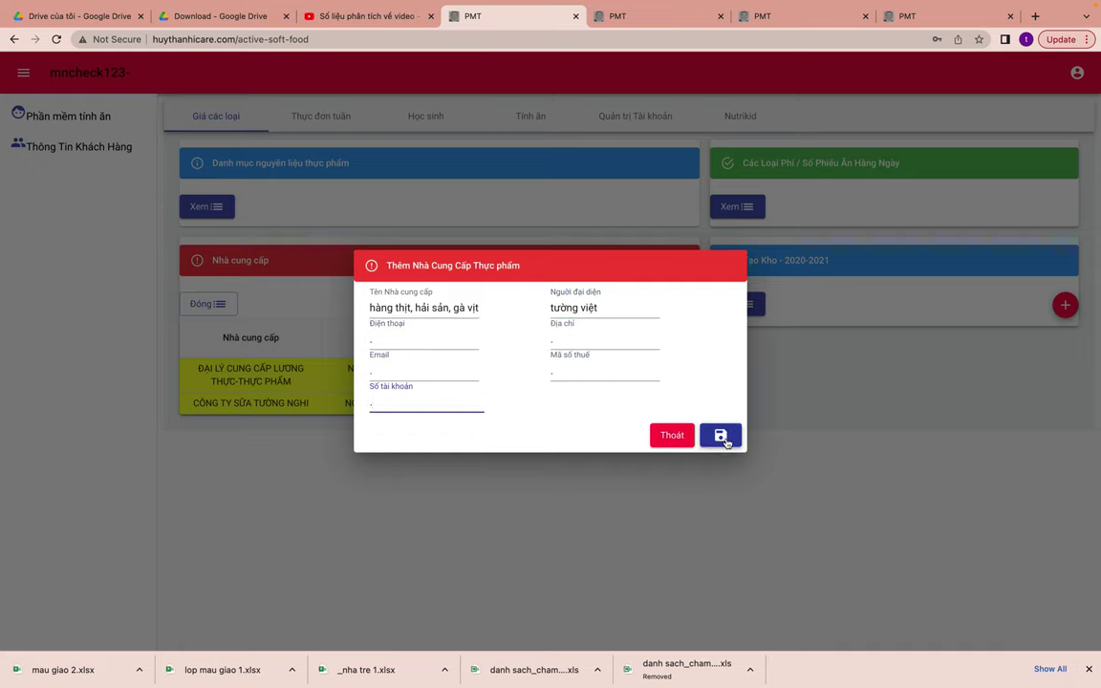
click(723, 438)
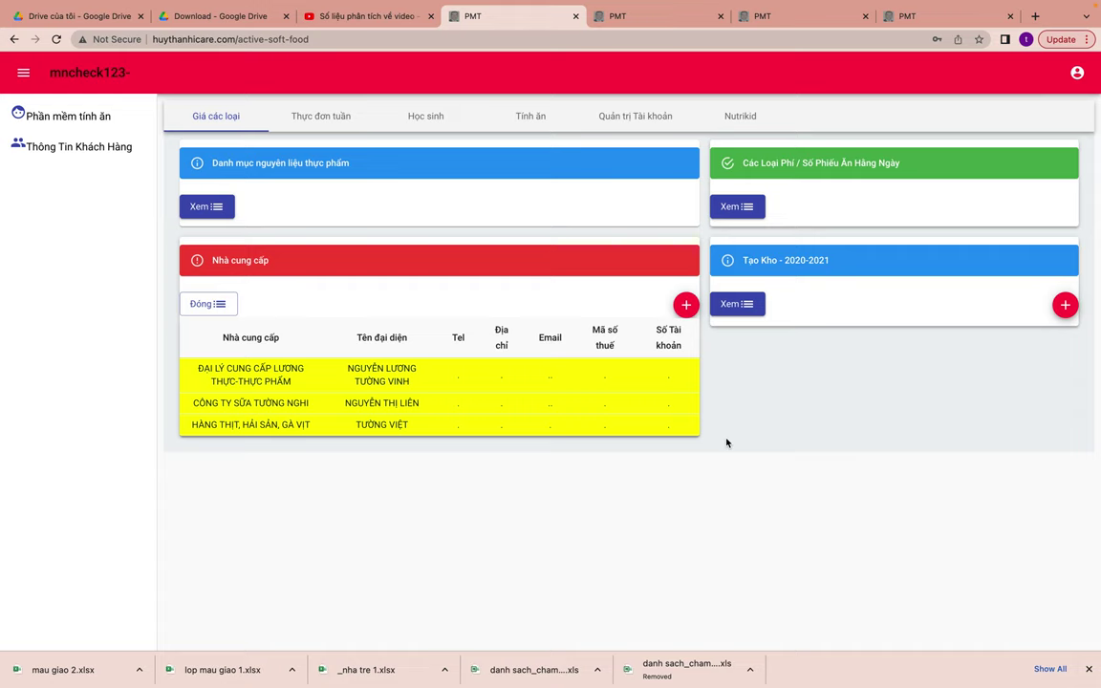
- Add a price of 100.000 to the Học Phí fee and close its price list
click(734, 206)
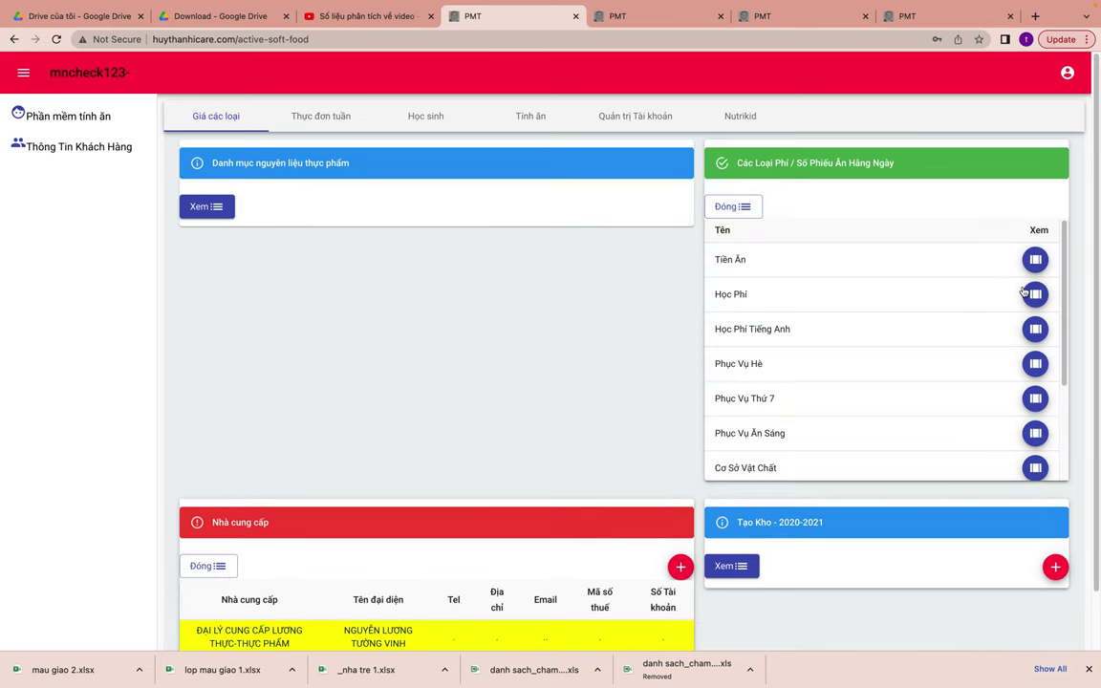
click(1033, 266)
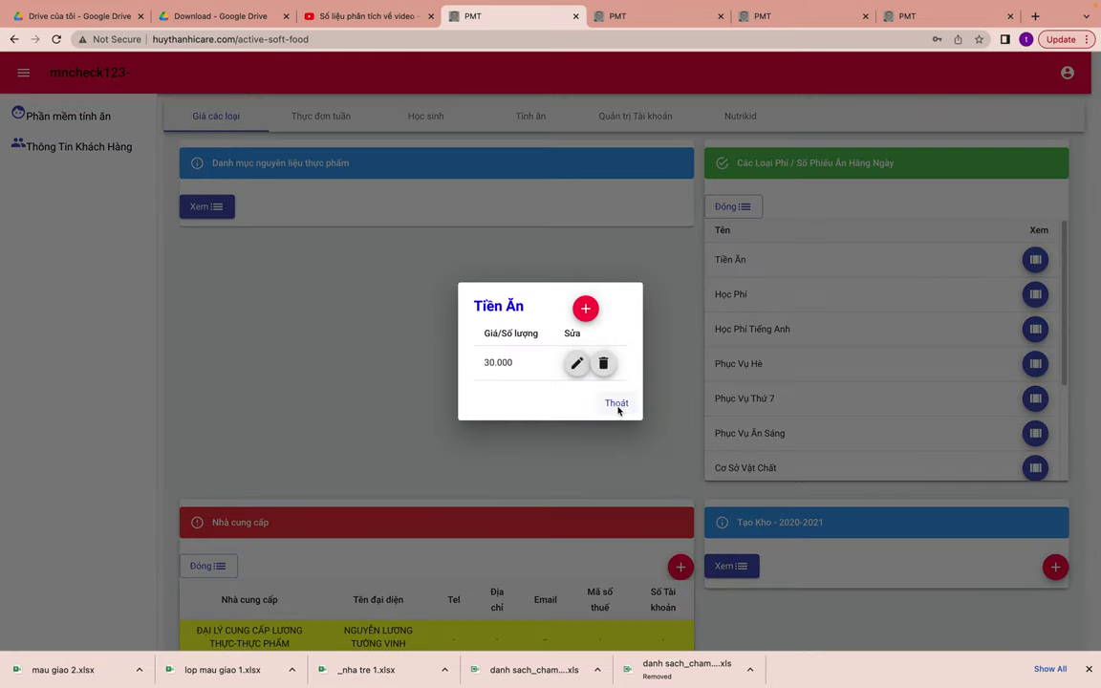
click(617, 404)
click(1035, 294)
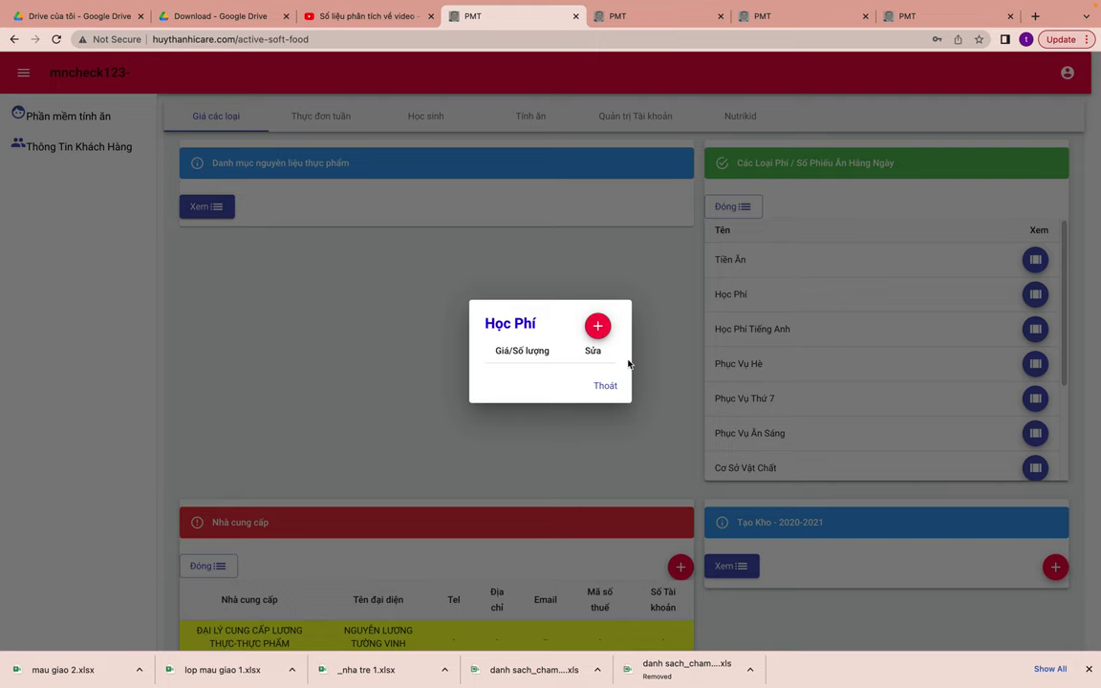
click(596, 325)
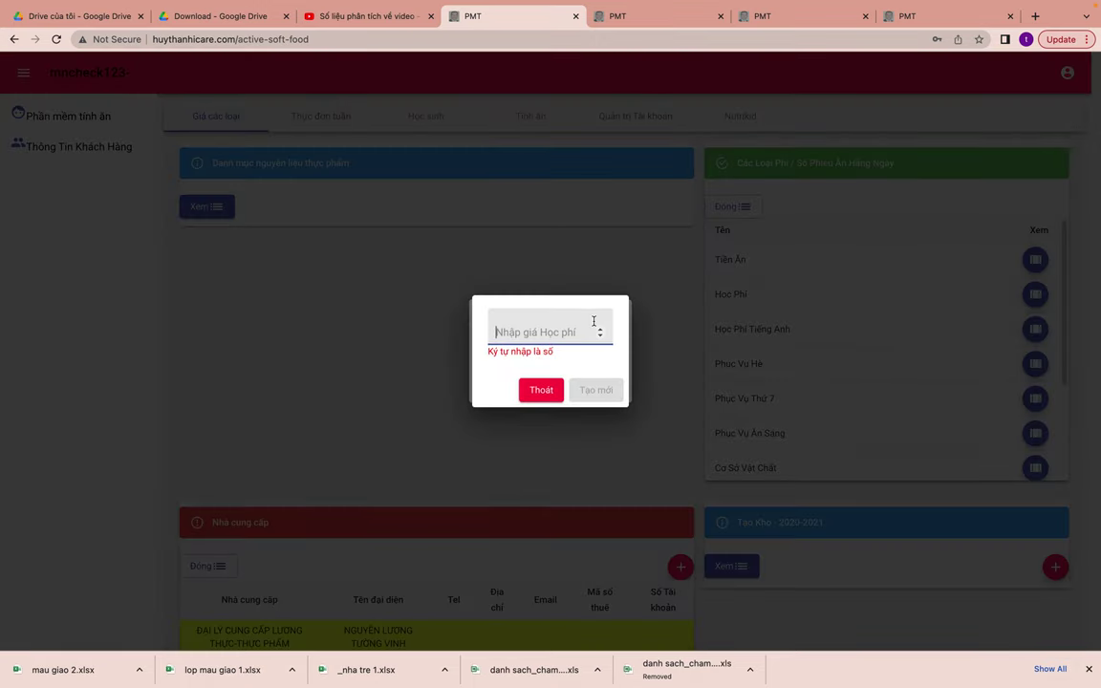
text(100000)
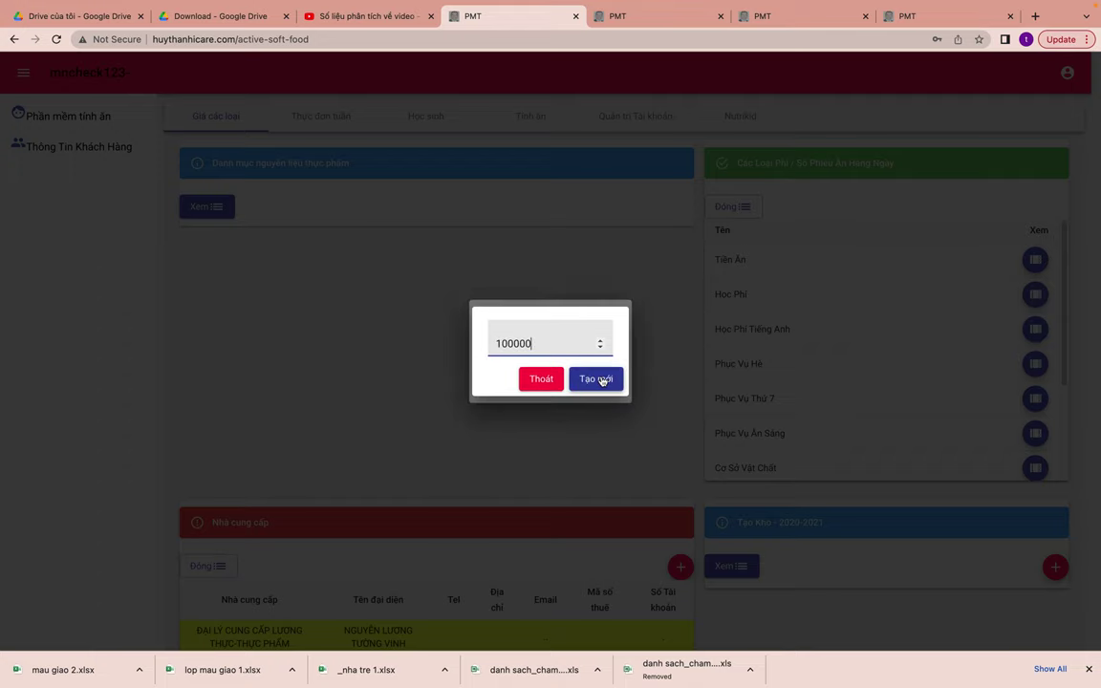
click(617, 379)
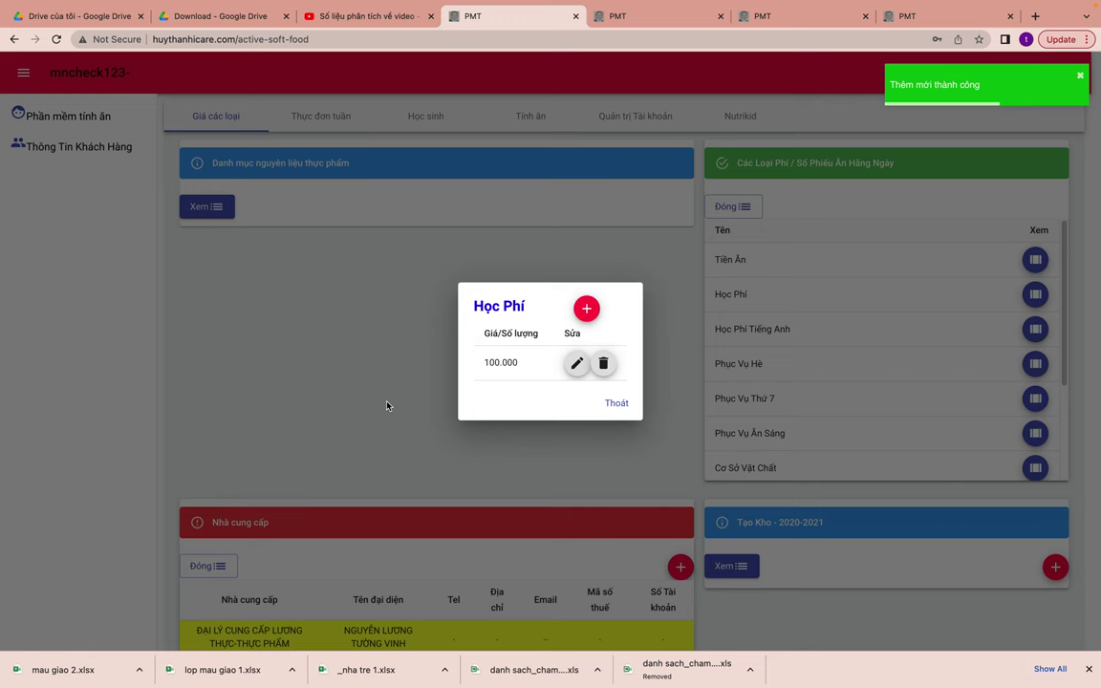
click(618, 405)
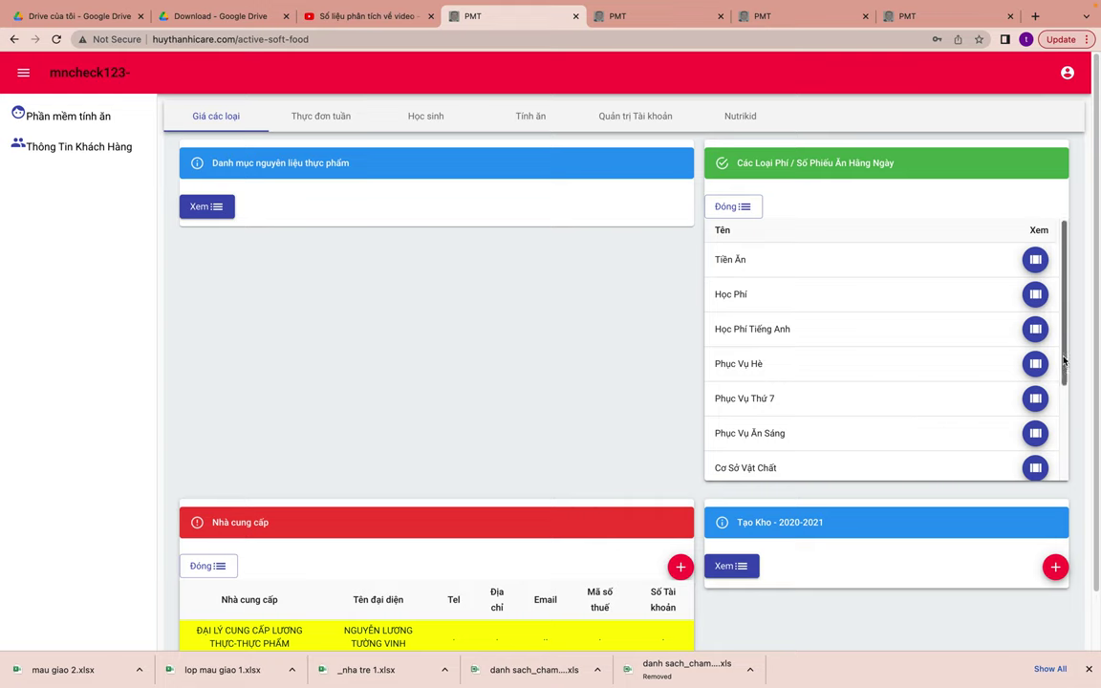
- Add a 15.000 price to the Chất Đốt/Vệ Sinh fee
drag(1063, 360, 1063, 425)
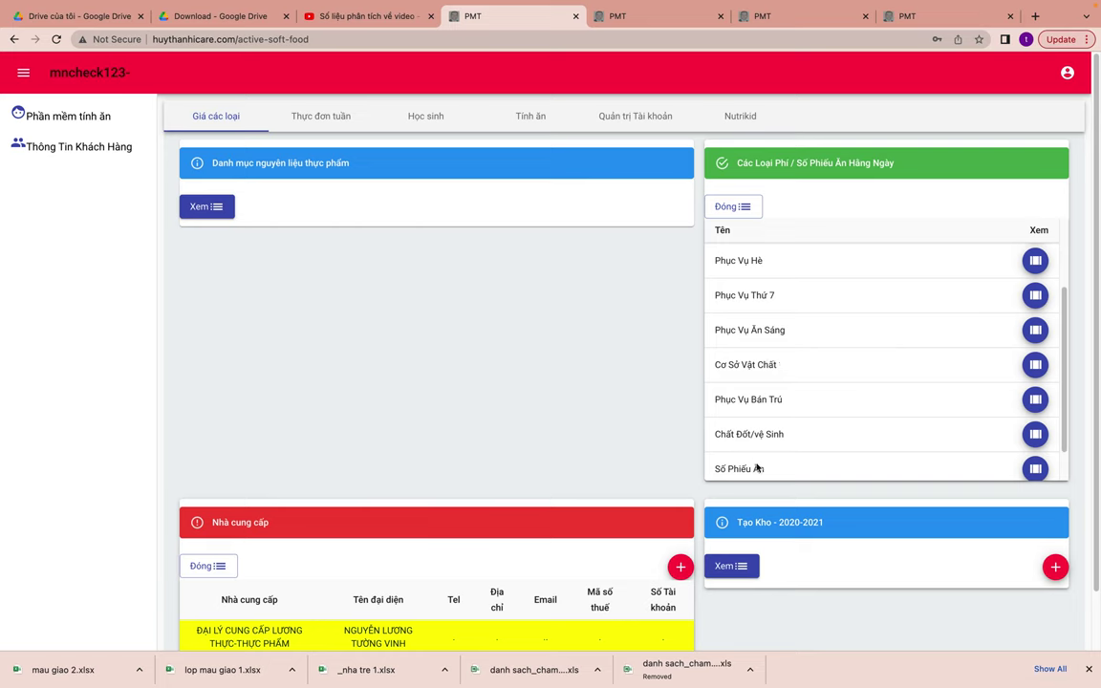
click(1034, 433)
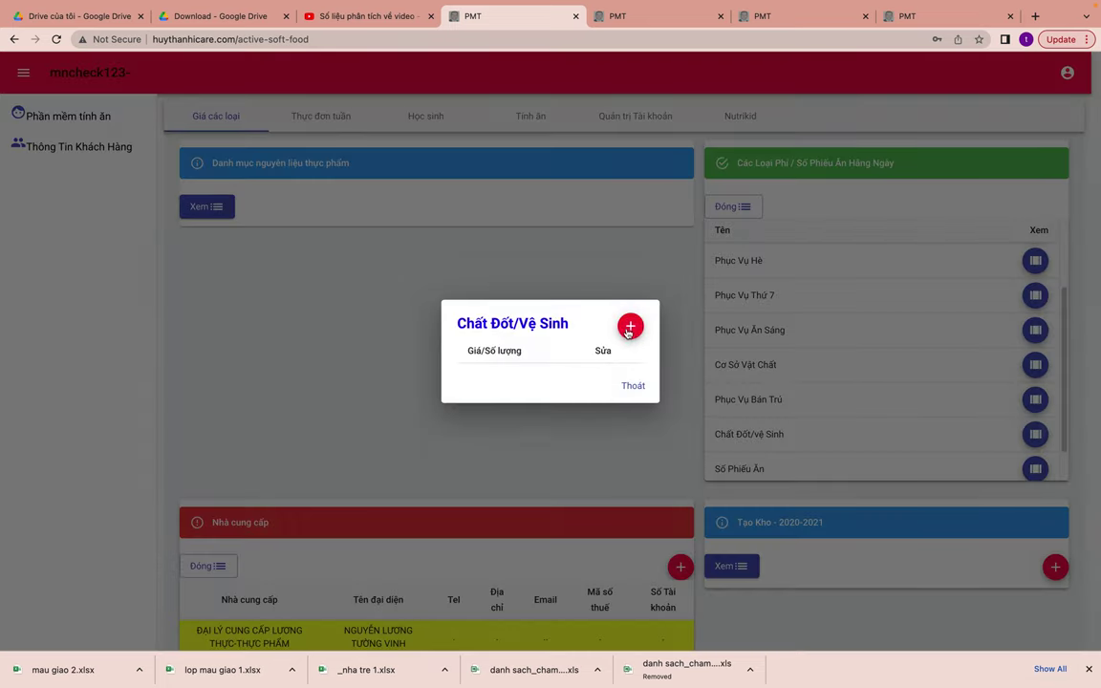
click(630, 328)
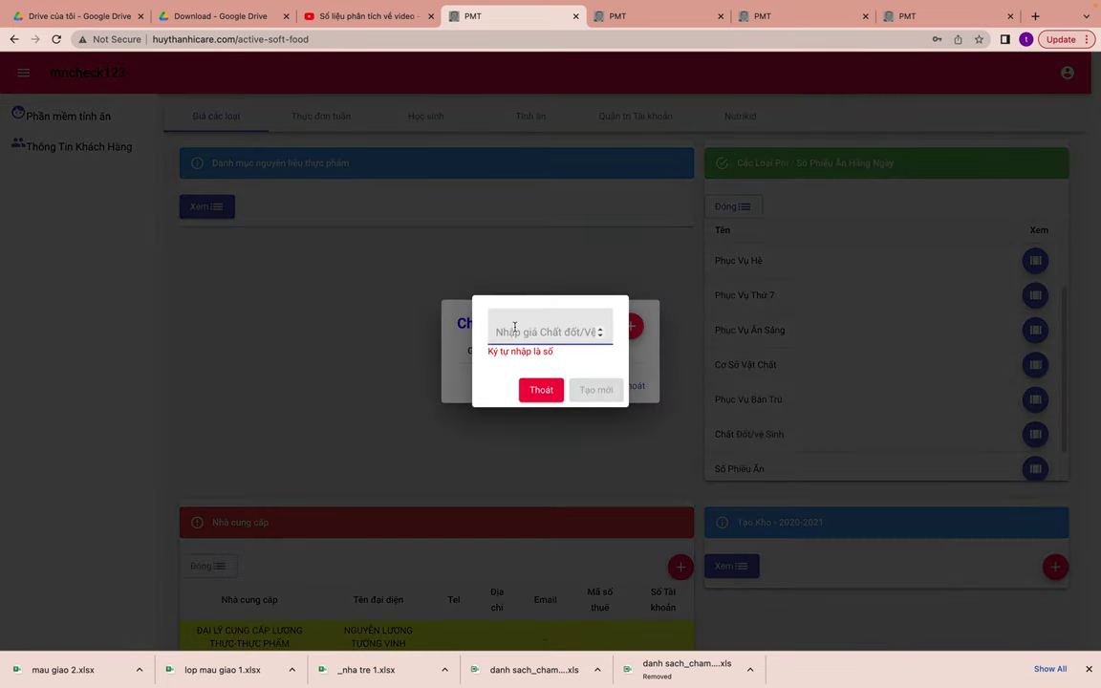
text(15000)
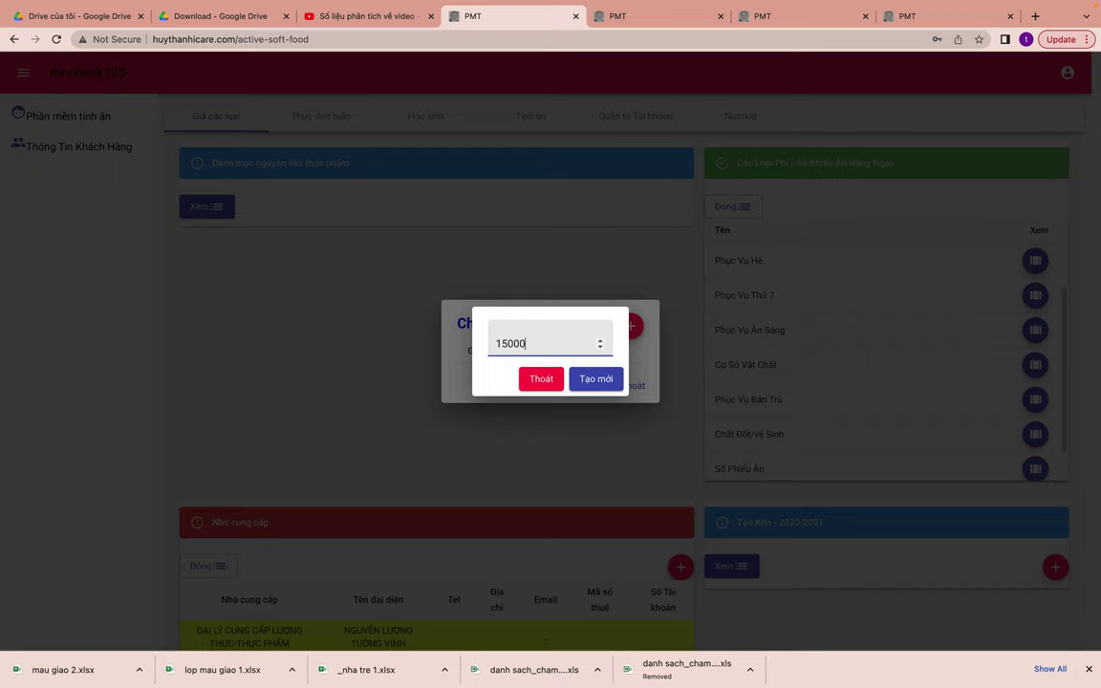
click(602, 377)
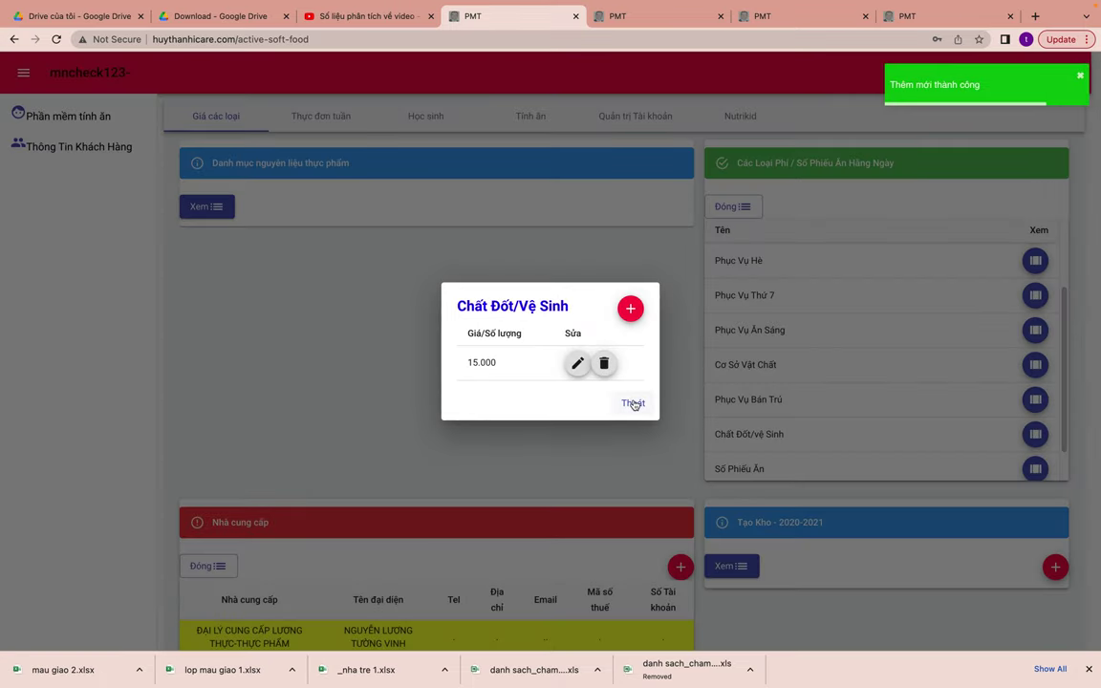
click(632, 399)
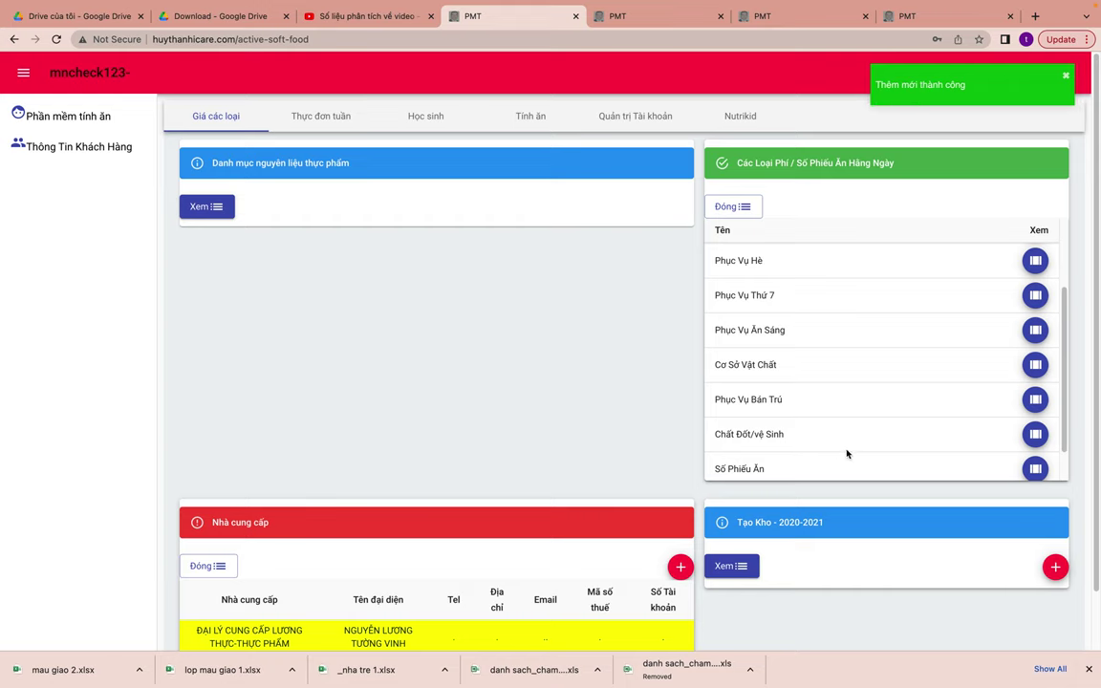
- Add a 1.000.000 price to the Phục Vụ Hè fee
scroll(953, 438, down, 1)
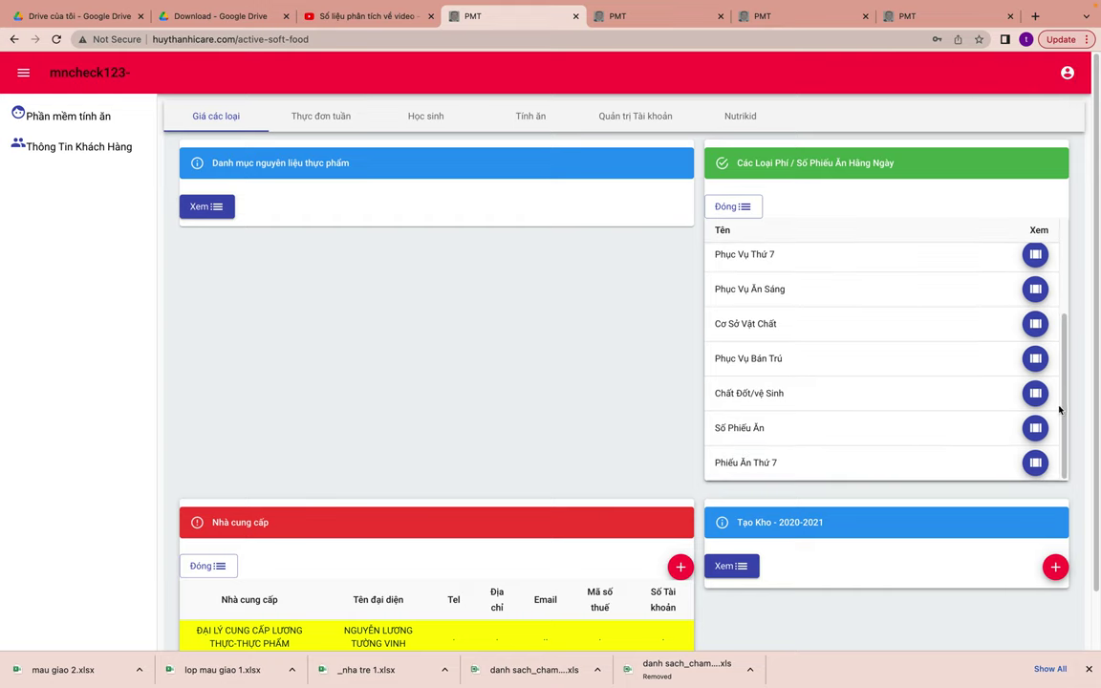
scroll(859, 342, up, 1)
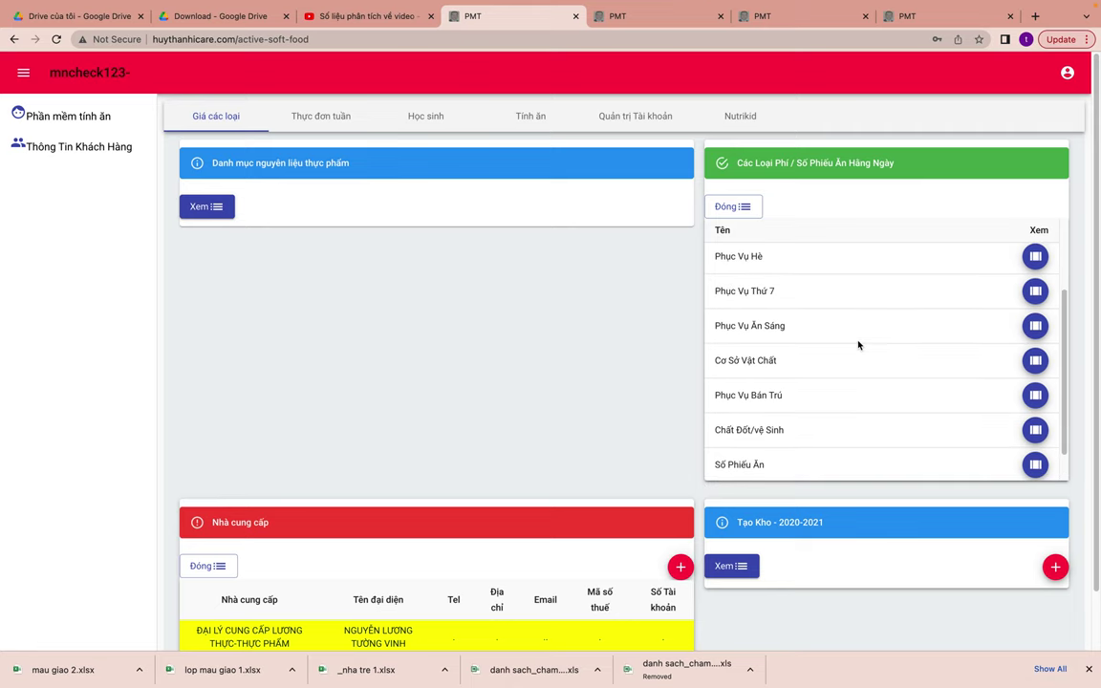
click(1034, 255)
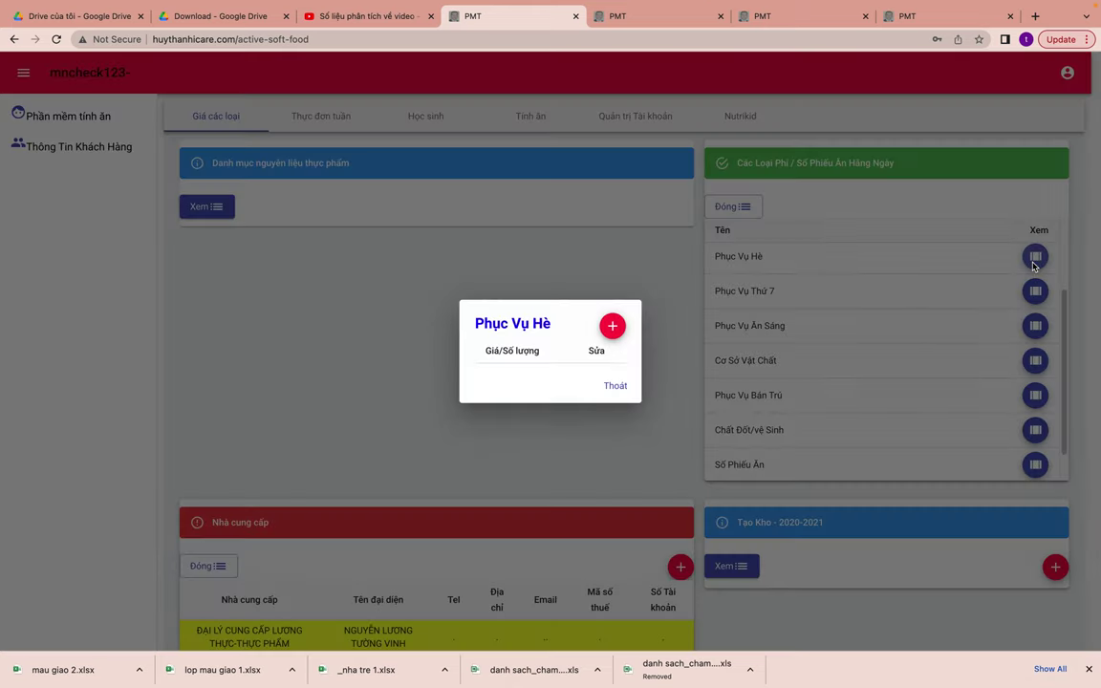
click(618, 328)
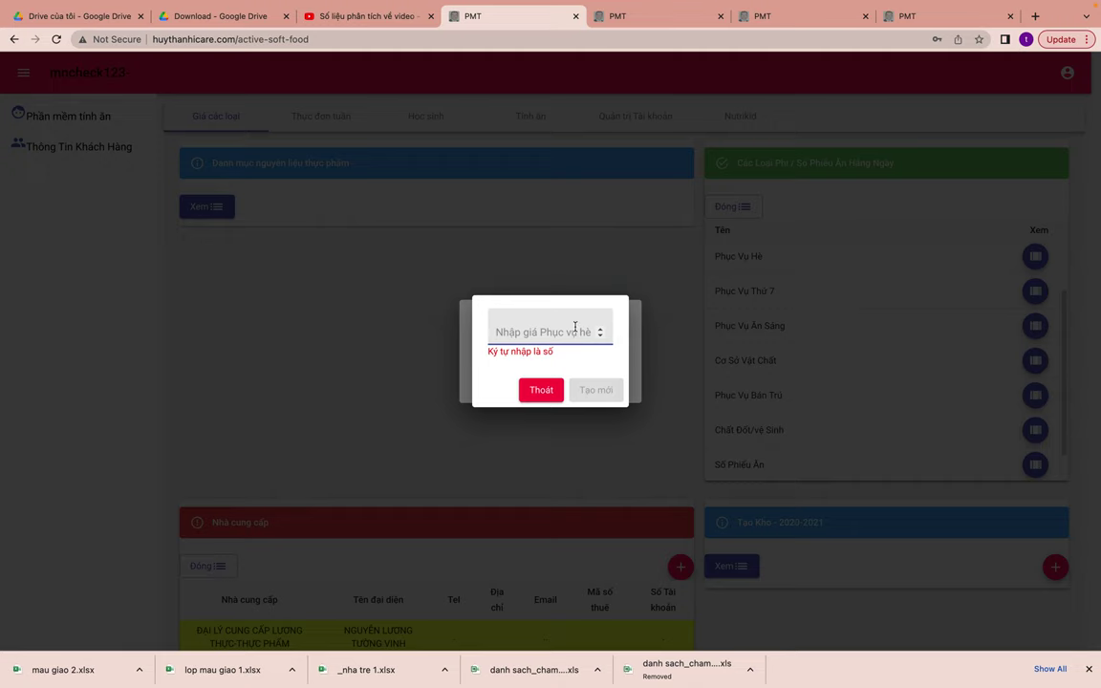
text(1000000)
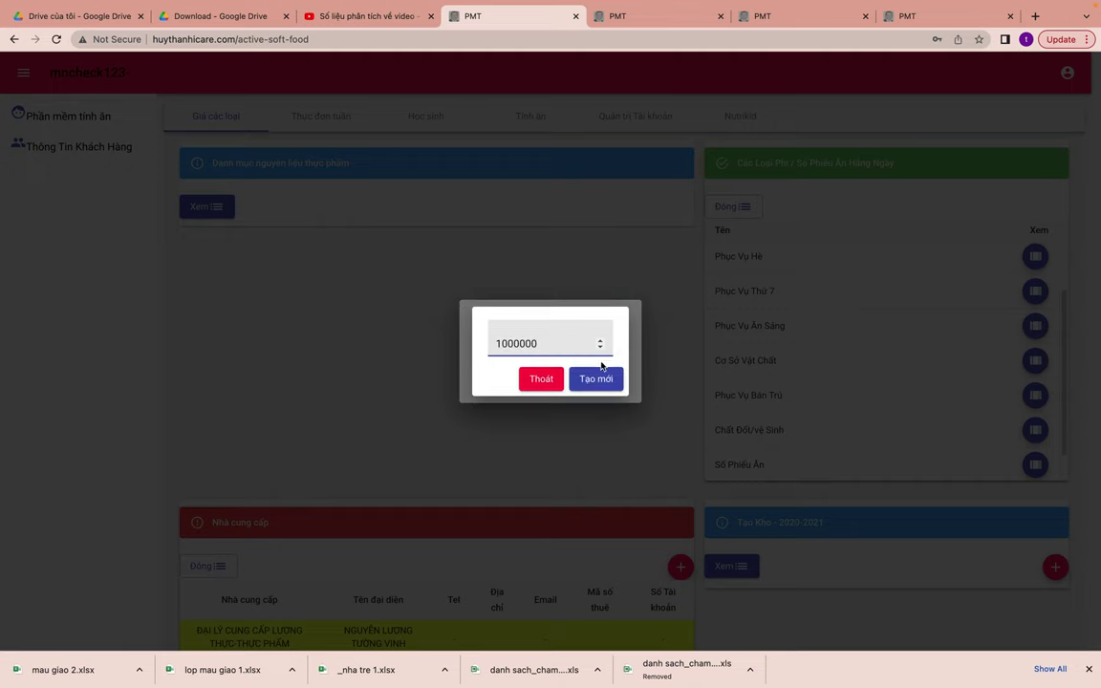
click(595, 378)
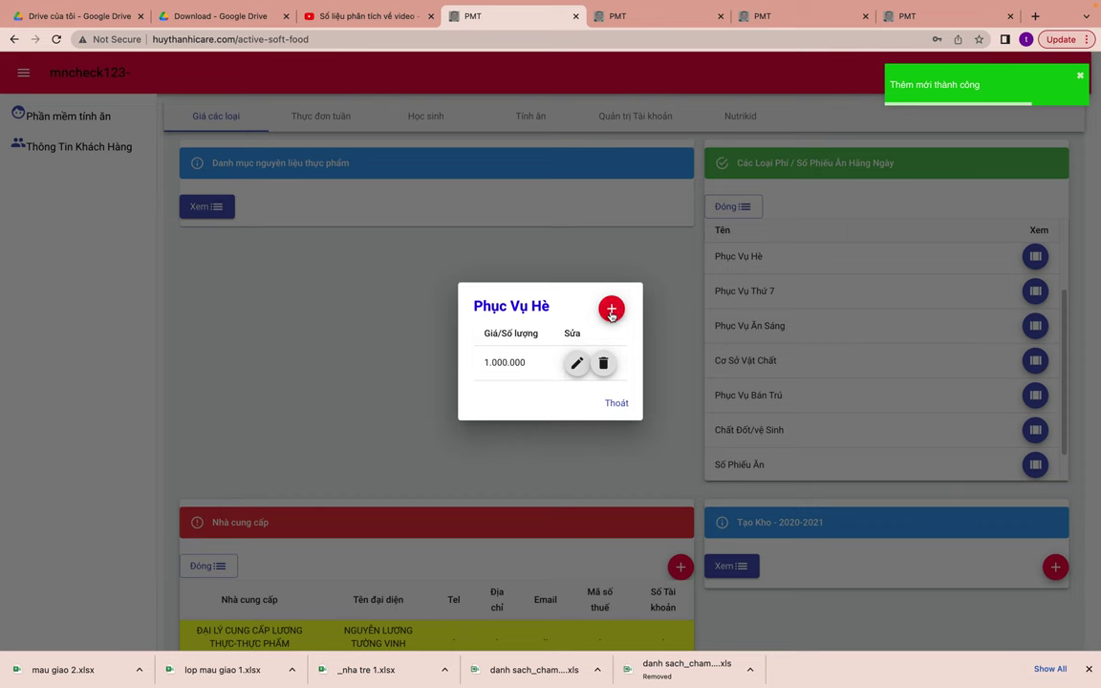
click(619, 403)
- Delete the 100.000 price from the Học Phí fee and collapse the fee list
scroll(983, 308, down, 1)
scroll(983, 308, up, 3)
click(1029, 296)
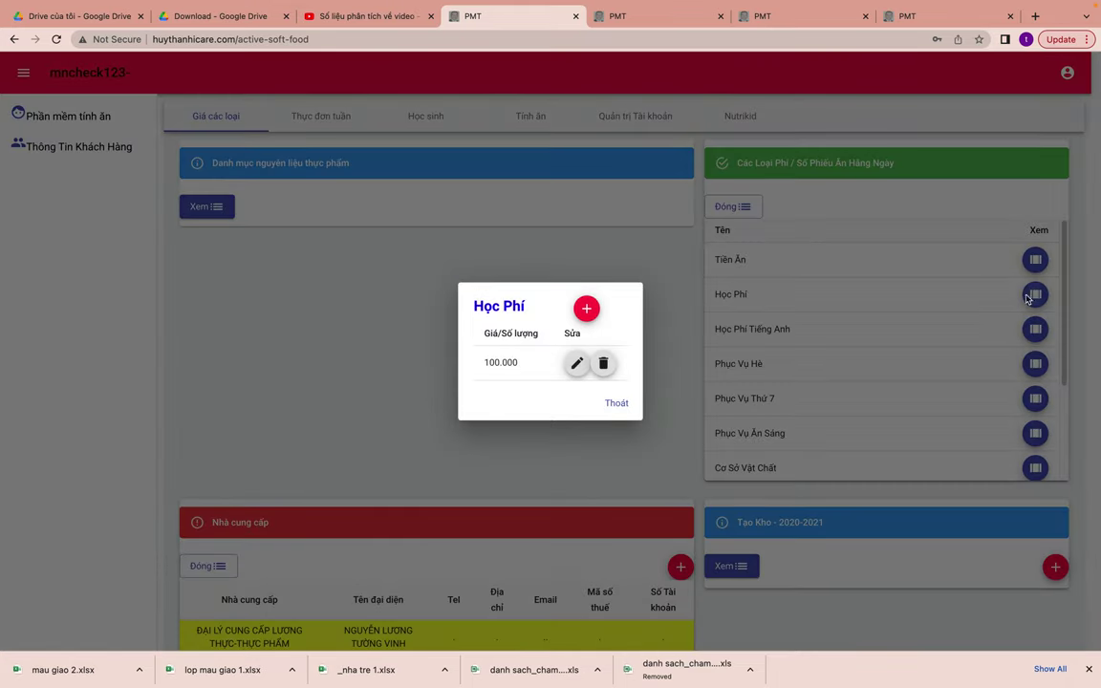
click(602, 363)
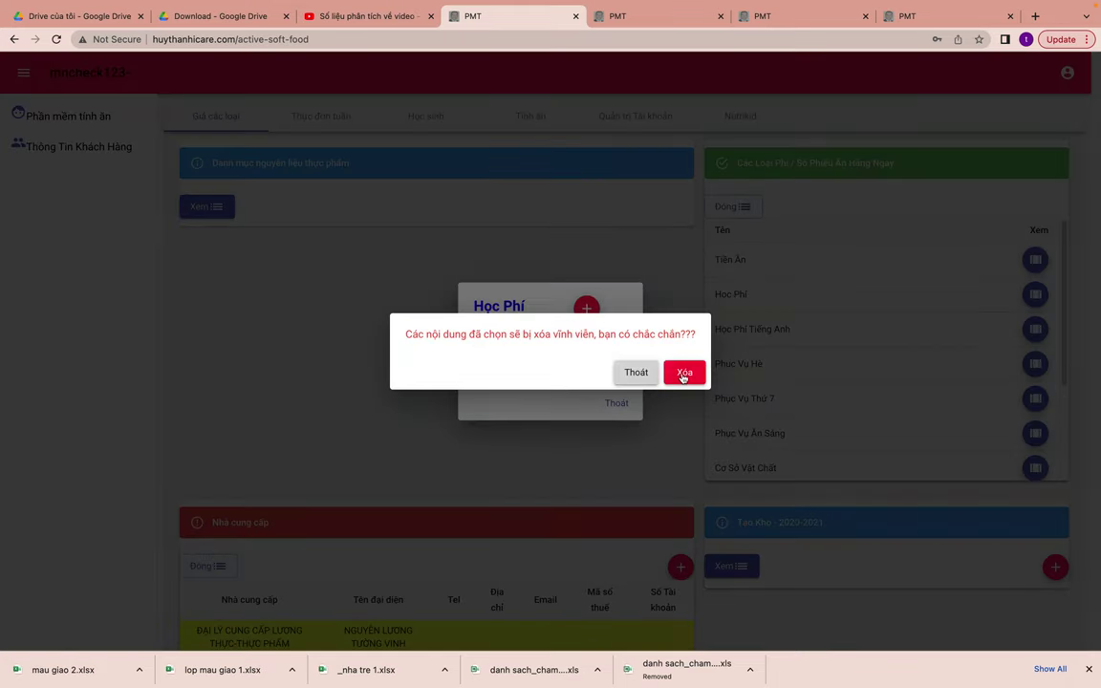
click(682, 375)
click(601, 387)
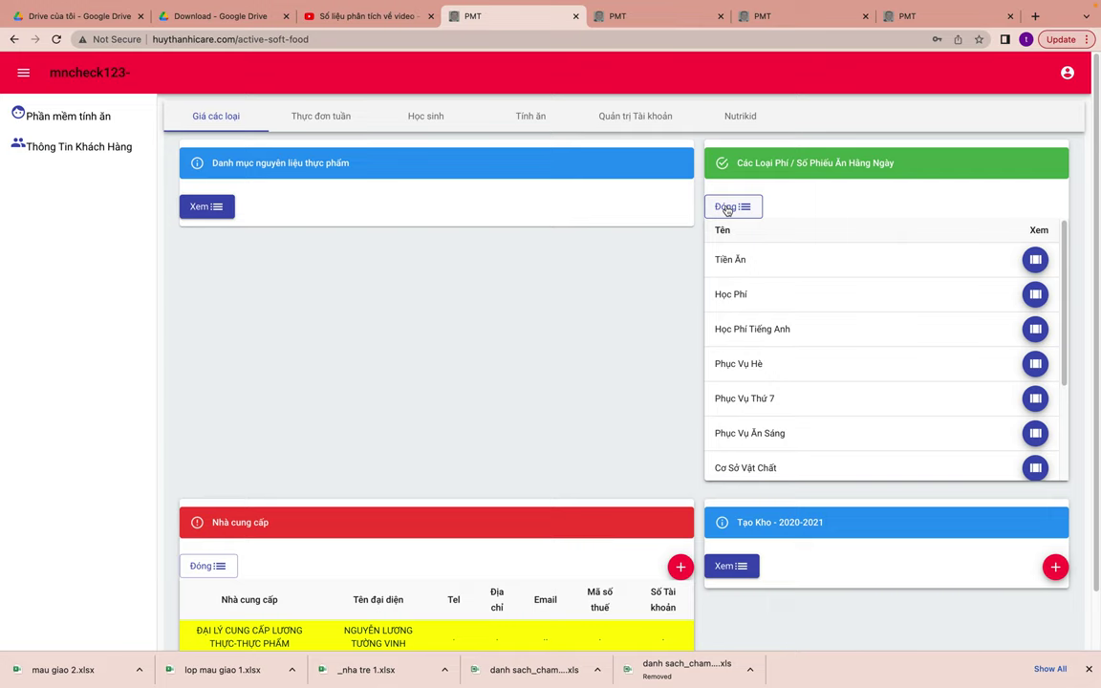
click(727, 208)
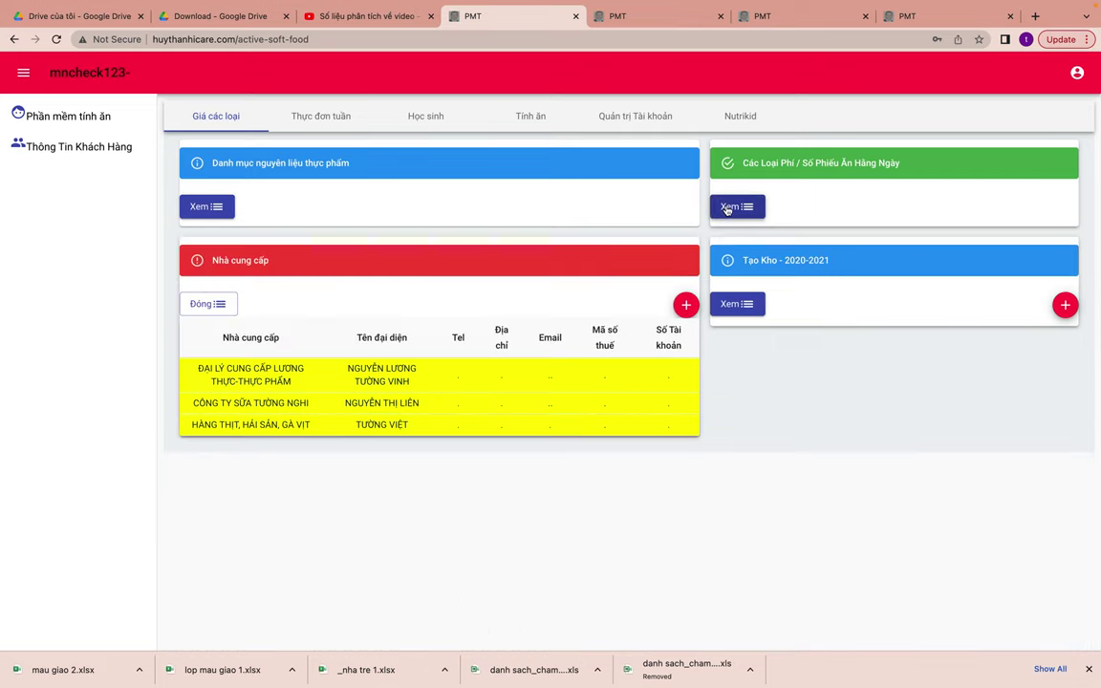
click(79, 118)
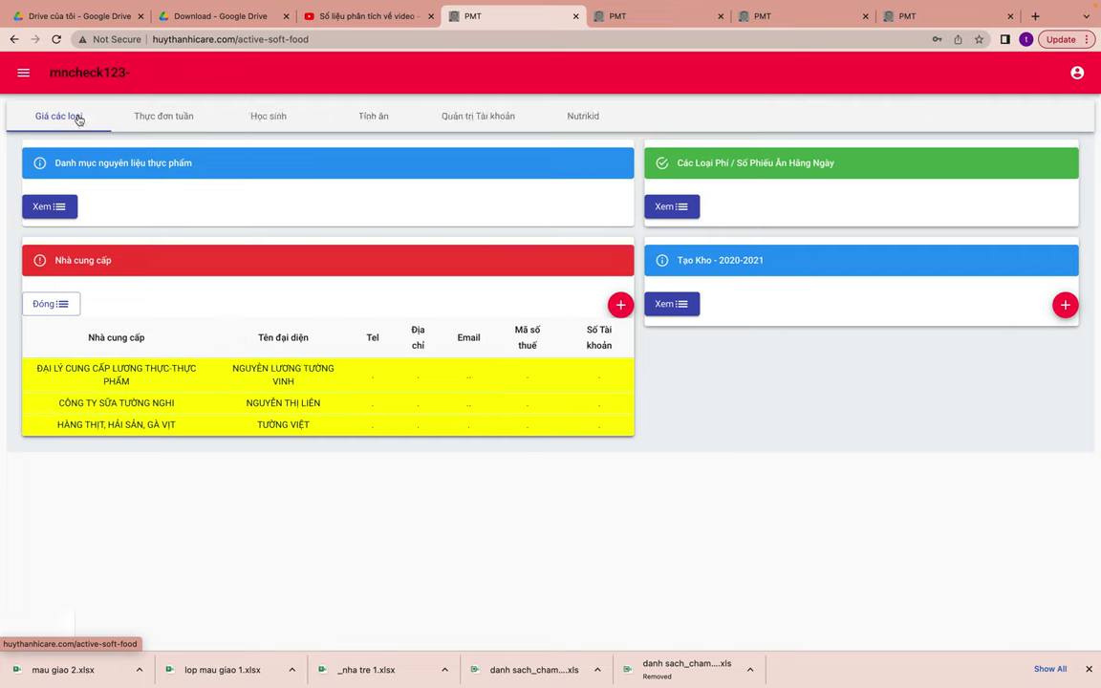
click(19, 72)
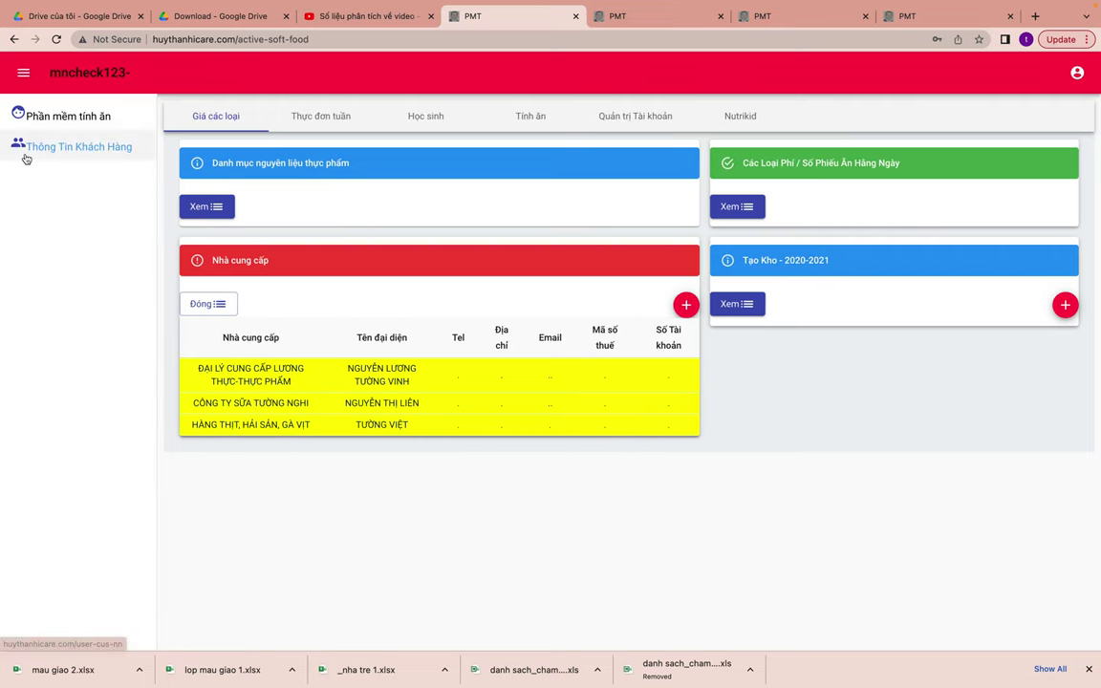
- Edit the customer's Mã số thuế tax code in Thông Tin Khách Hàng and save it
click(38, 146)
click(61, 111)
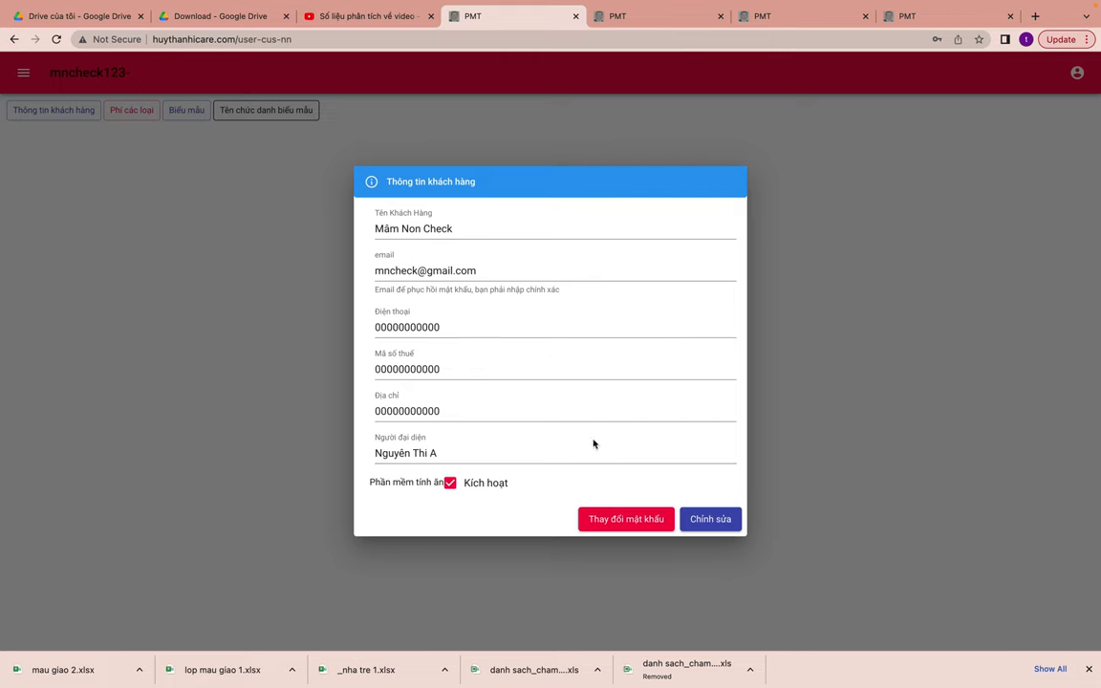
click(717, 520)
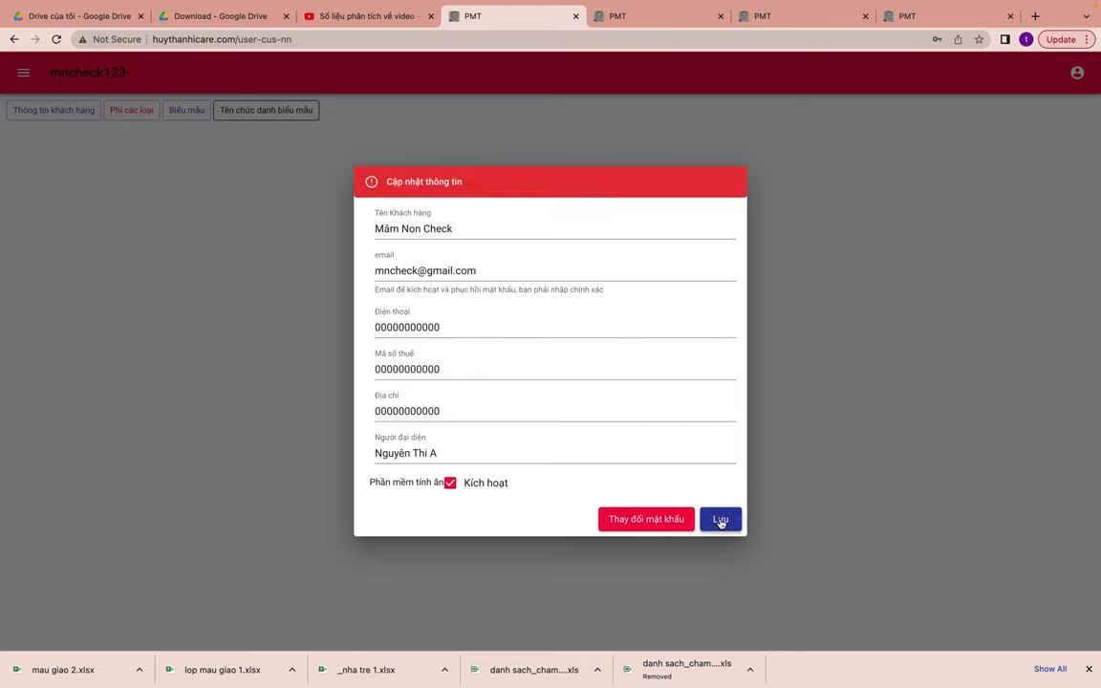
click(557, 371)
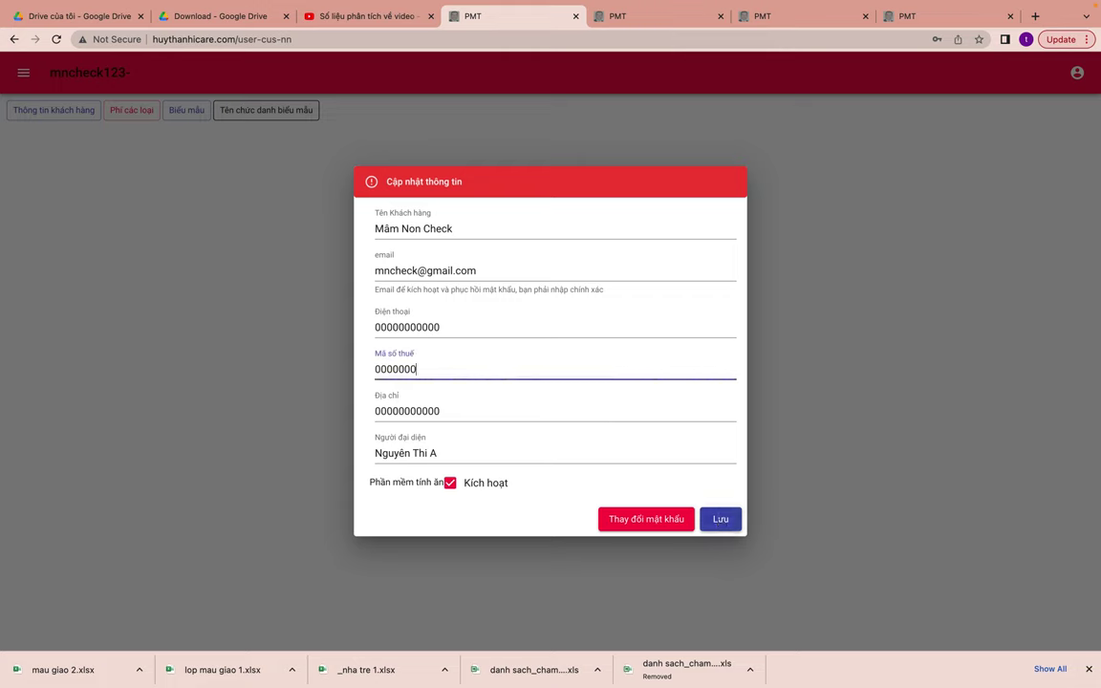
click(719, 519)
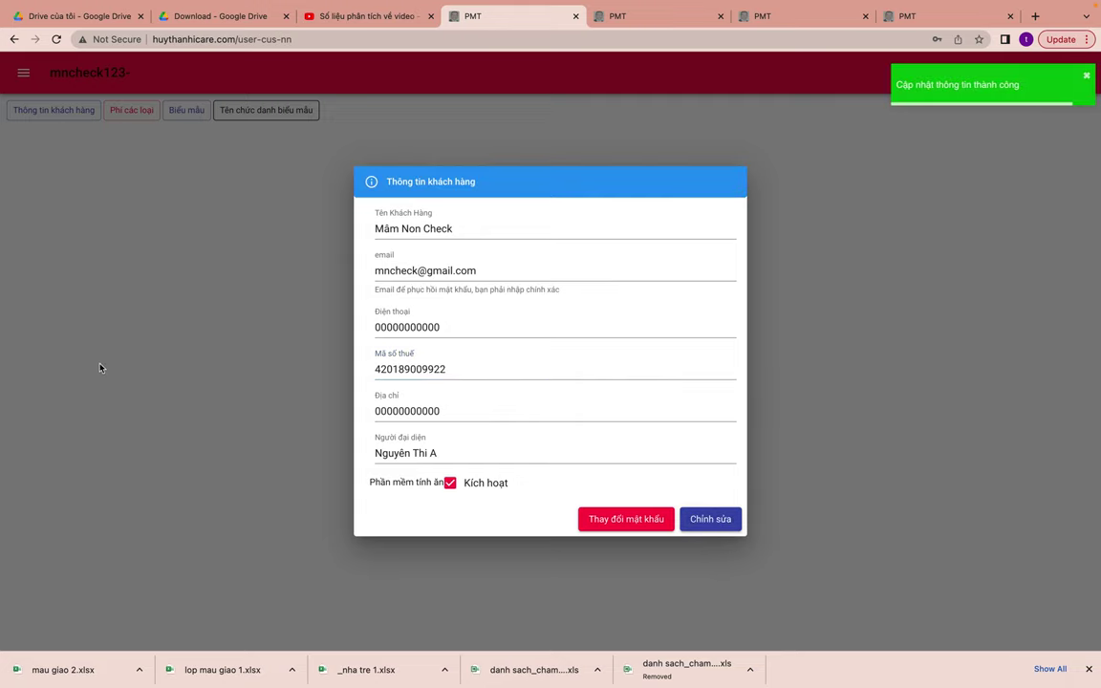
- Close the Thay đổi mật khẩu form without changing the password
click(619, 518)
click(456, 352)
click(411, 392)
click(643, 500)
click(130, 110)
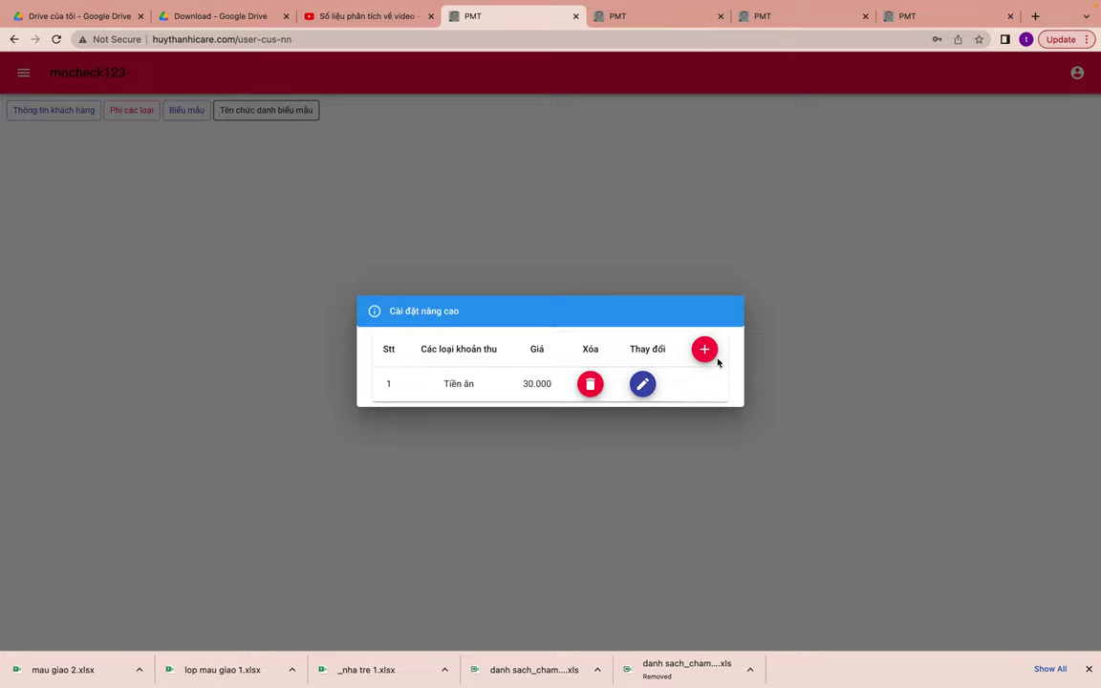
click(589, 383)
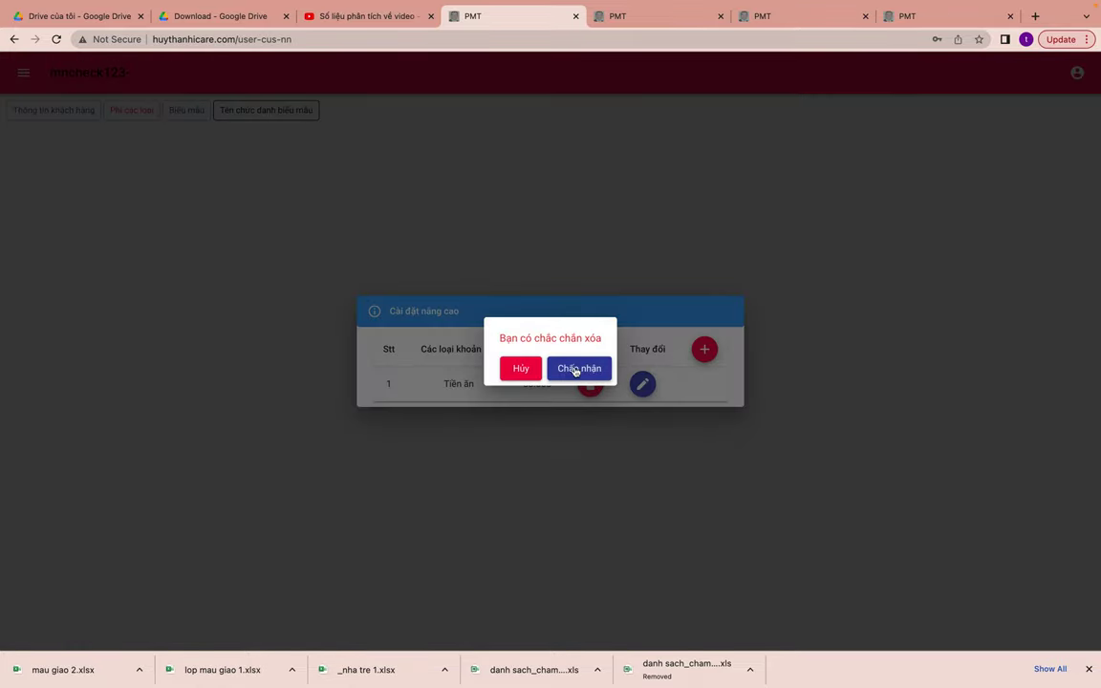
click(575, 368)
click(685, 421)
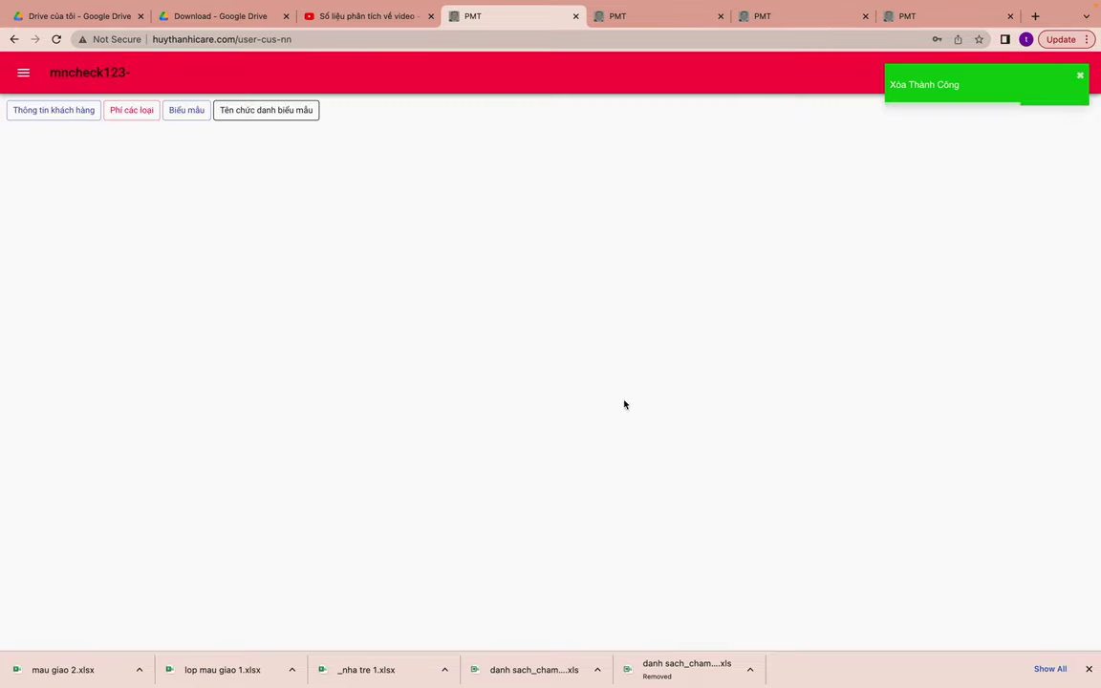
click(132, 109)
click(202, 239)
click(23, 72)
click(37, 118)
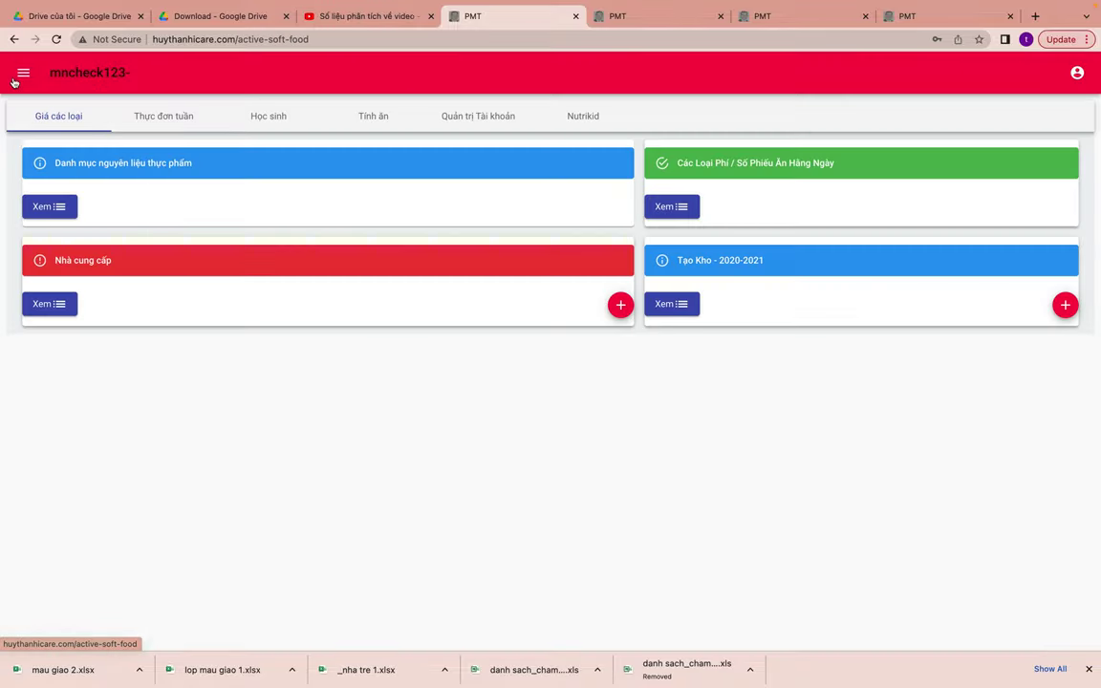
click(29, 145)
click(130, 113)
click(567, 363)
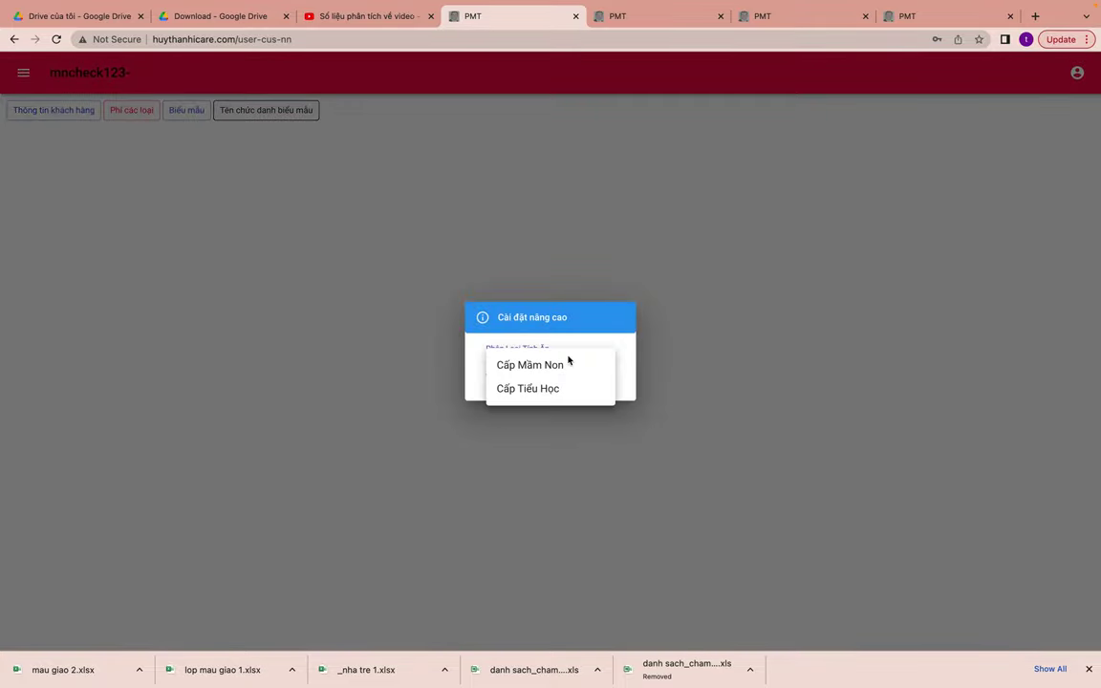
click(568, 372)
click(598, 396)
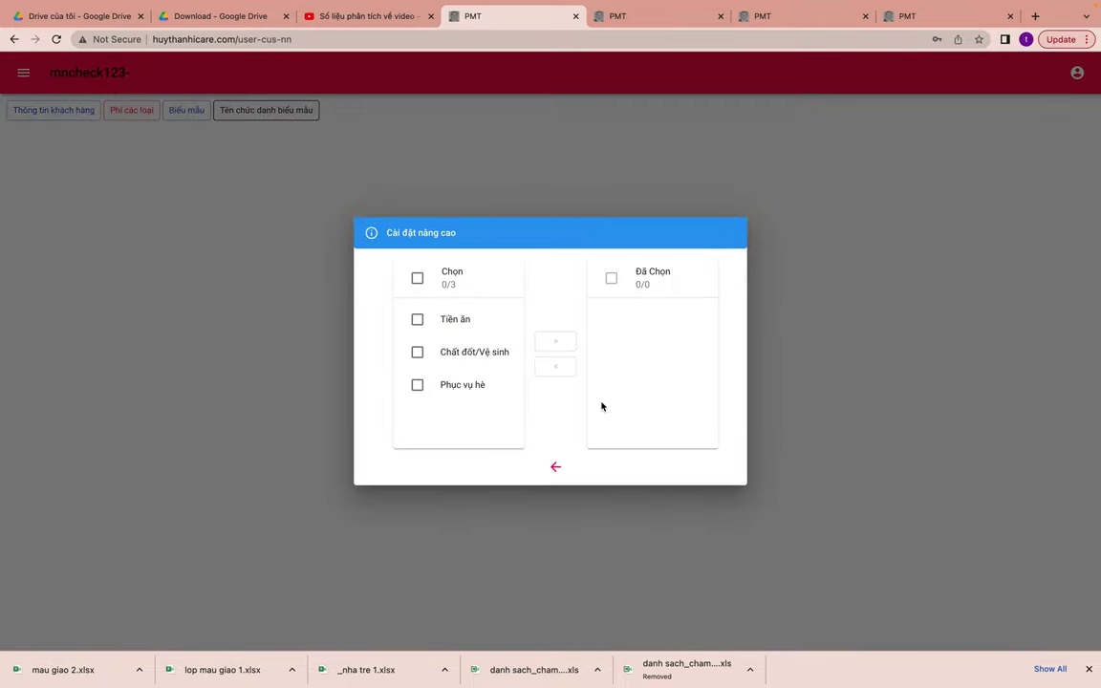
click(417, 278)
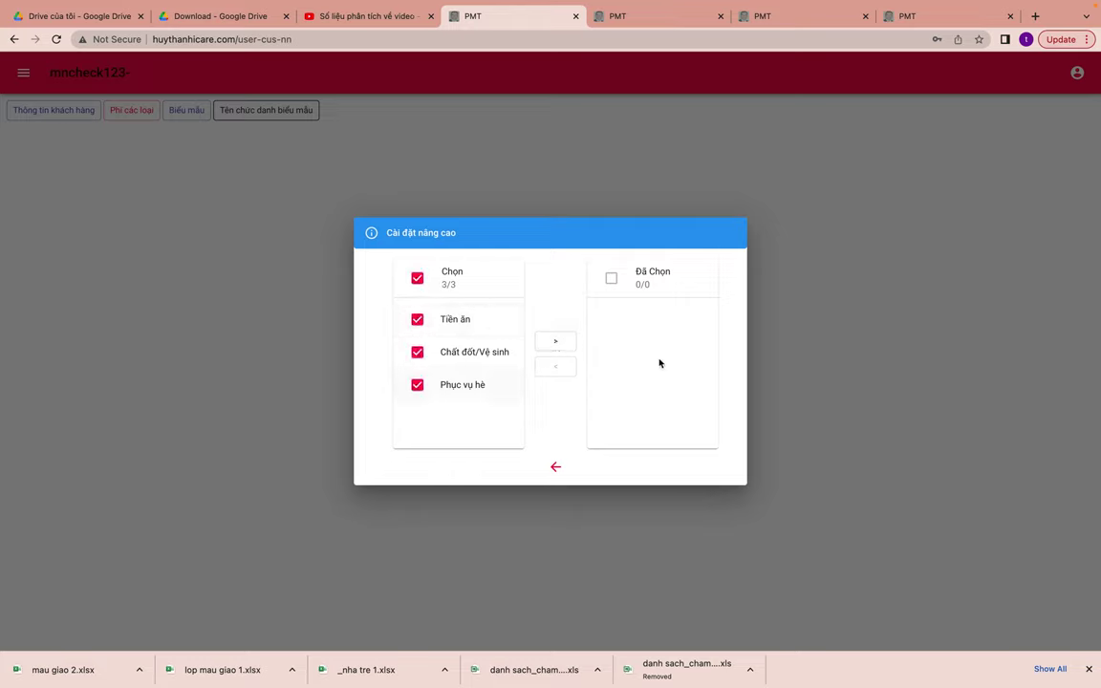
click(547, 343)
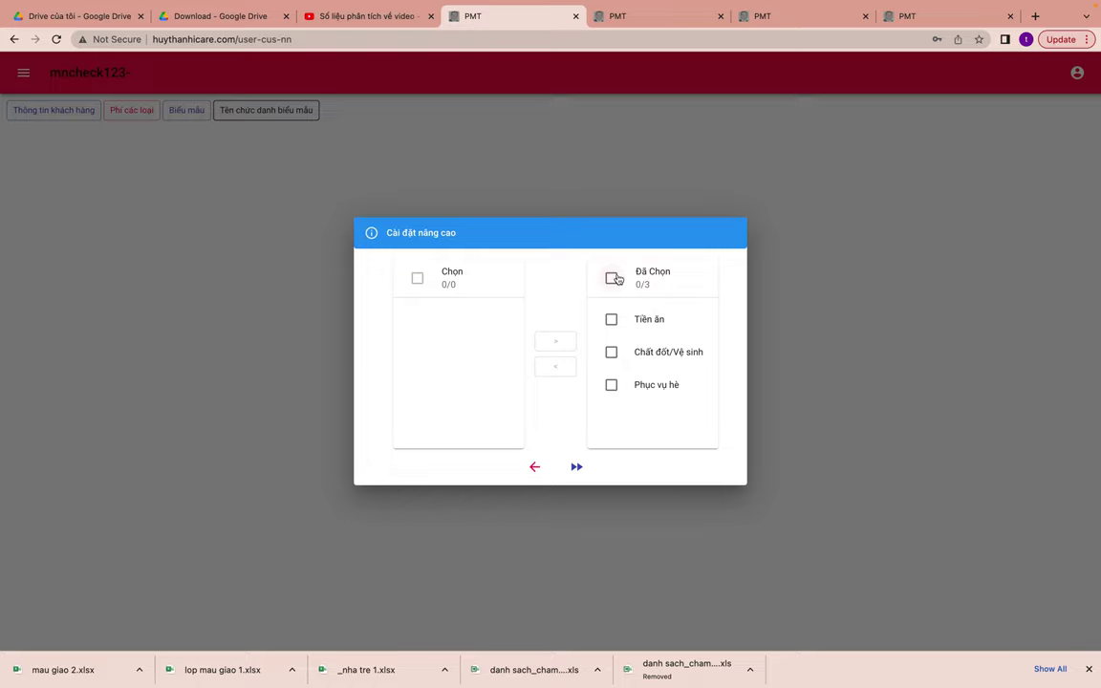
click(277, 263)
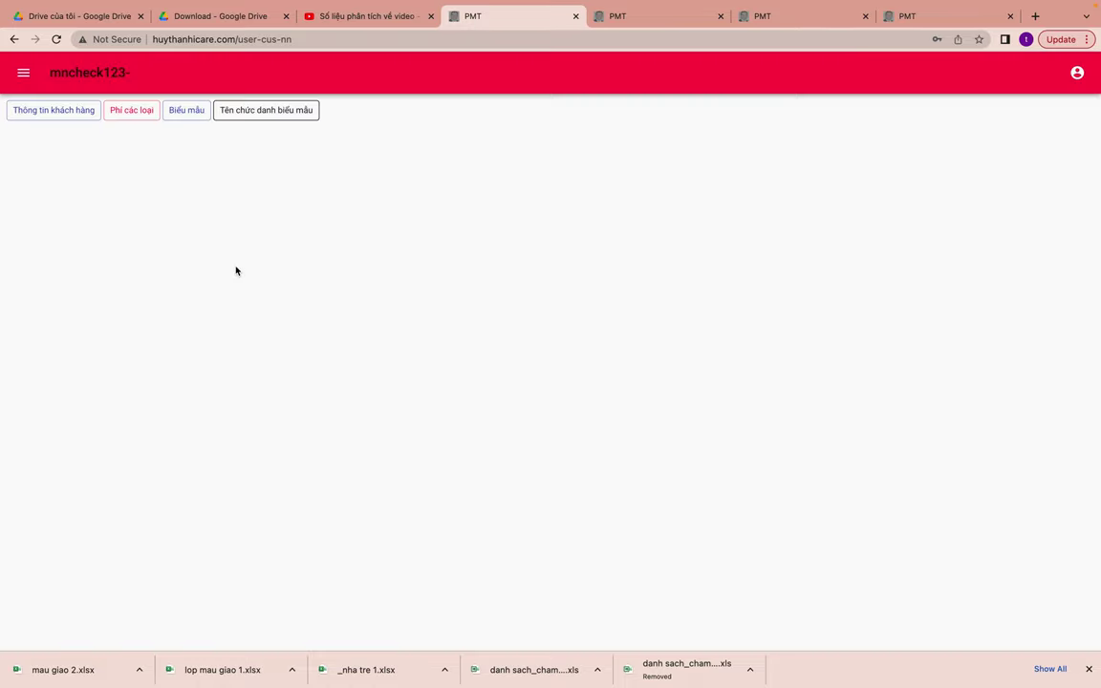
click(27, 77)
click(59, 116)
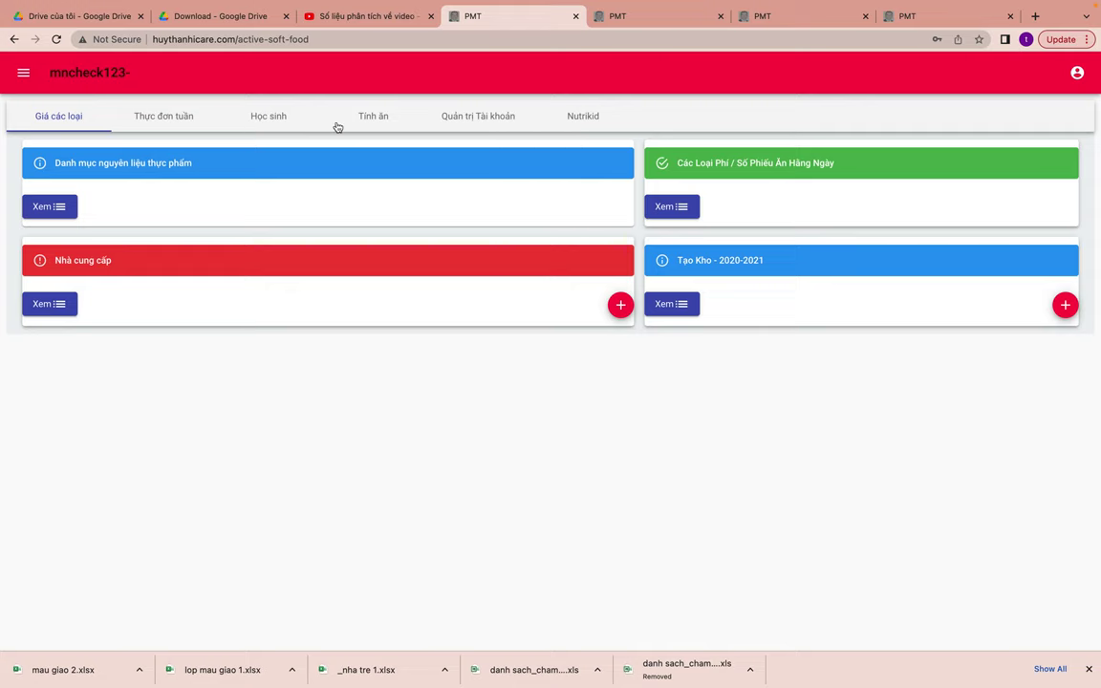
- Add a meal count of 20 to Số Phiếu Ăn
click(29, 77)
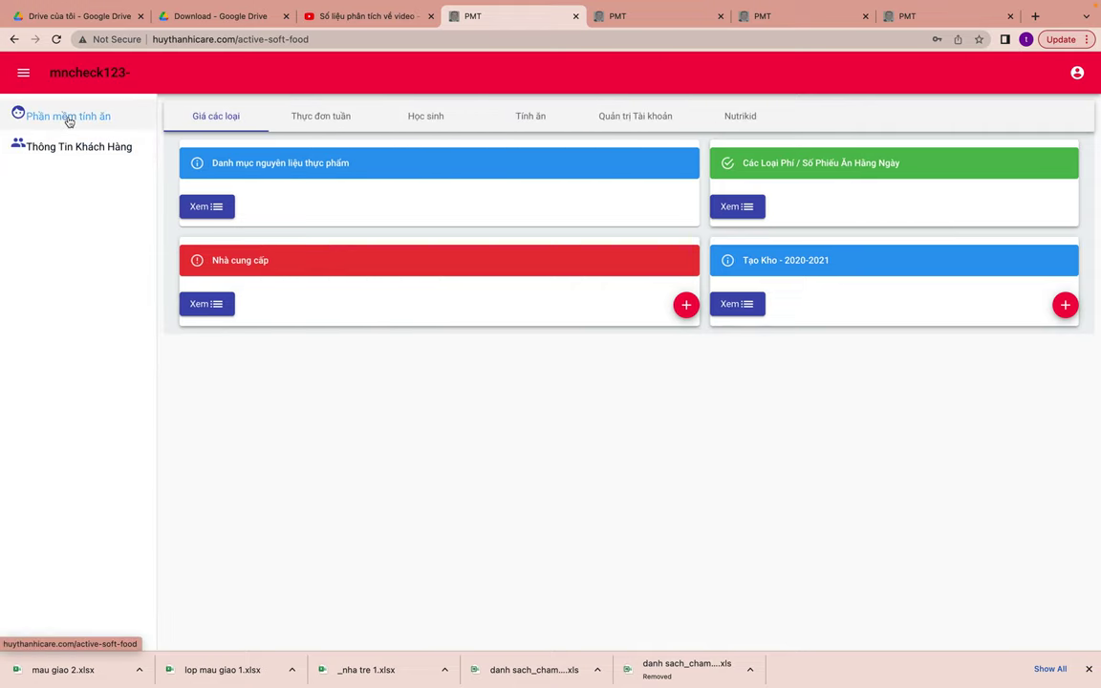
click(732, 205)
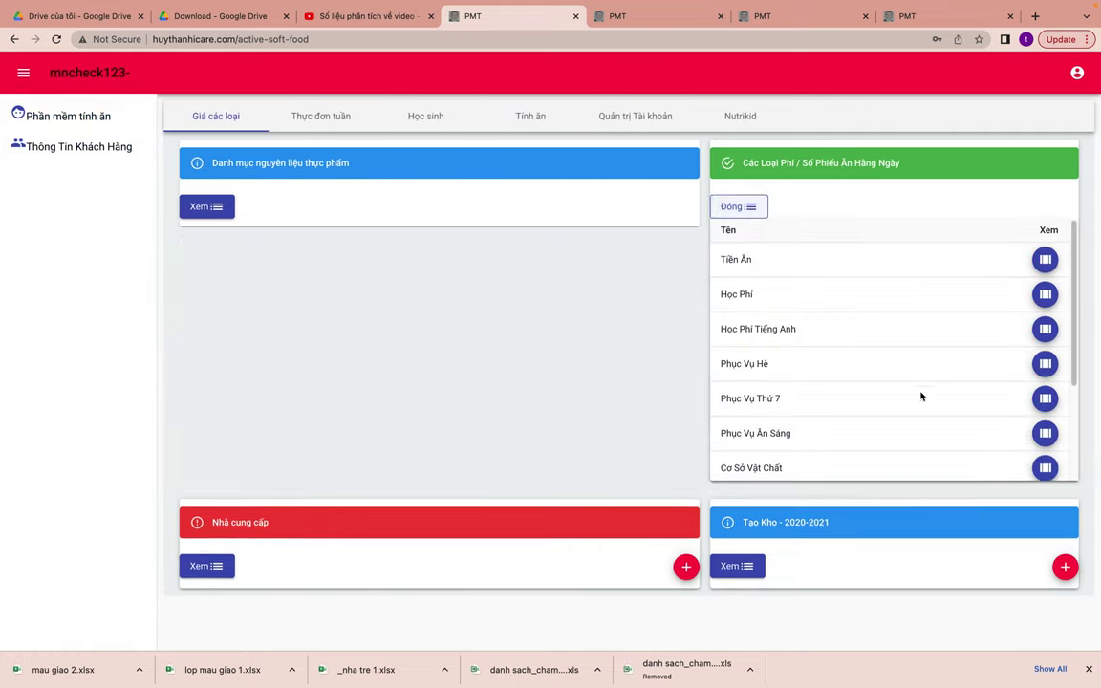
scroll(842, 415, down, 3)
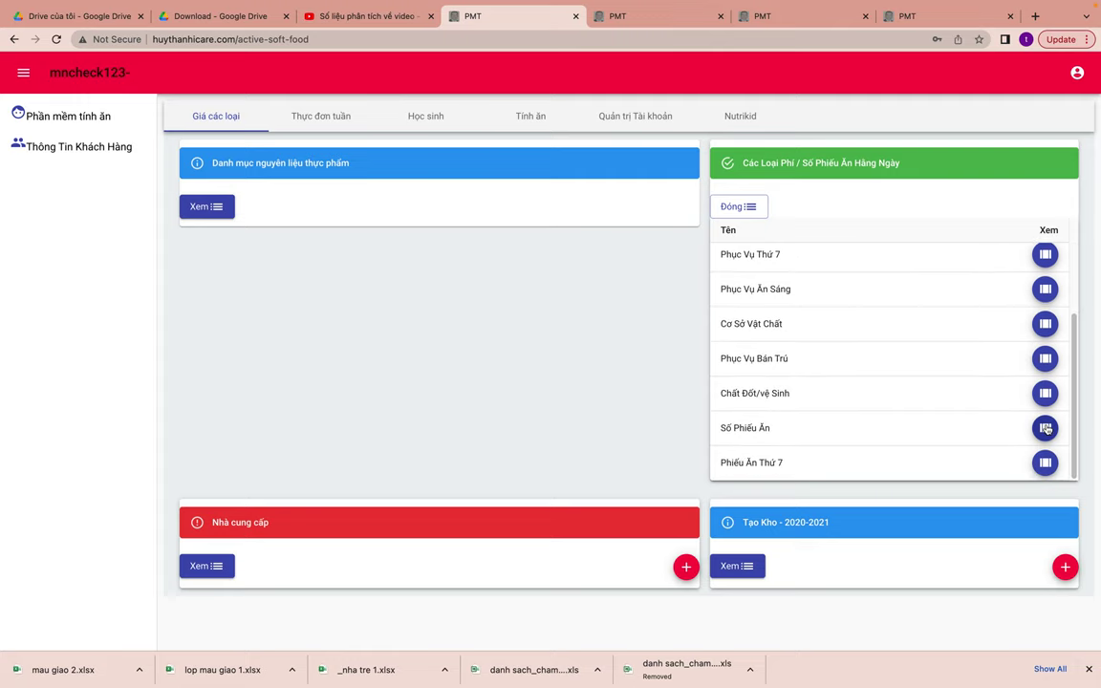
click(1045, 427)
click(610, 327)
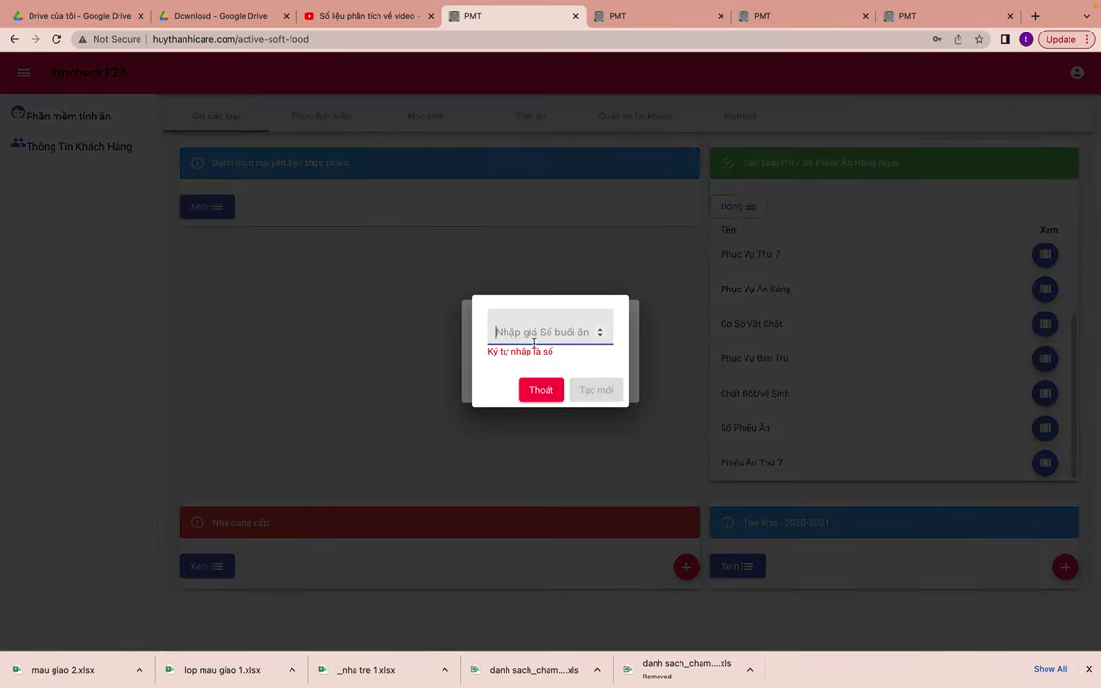
text(20)
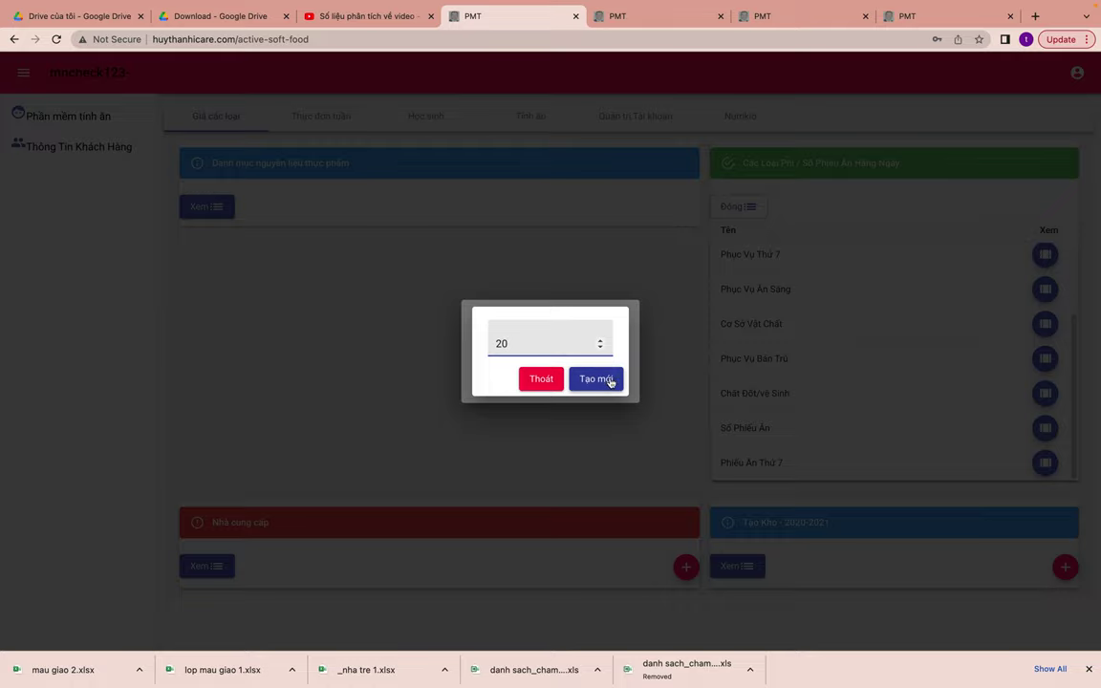
click(609, 388)
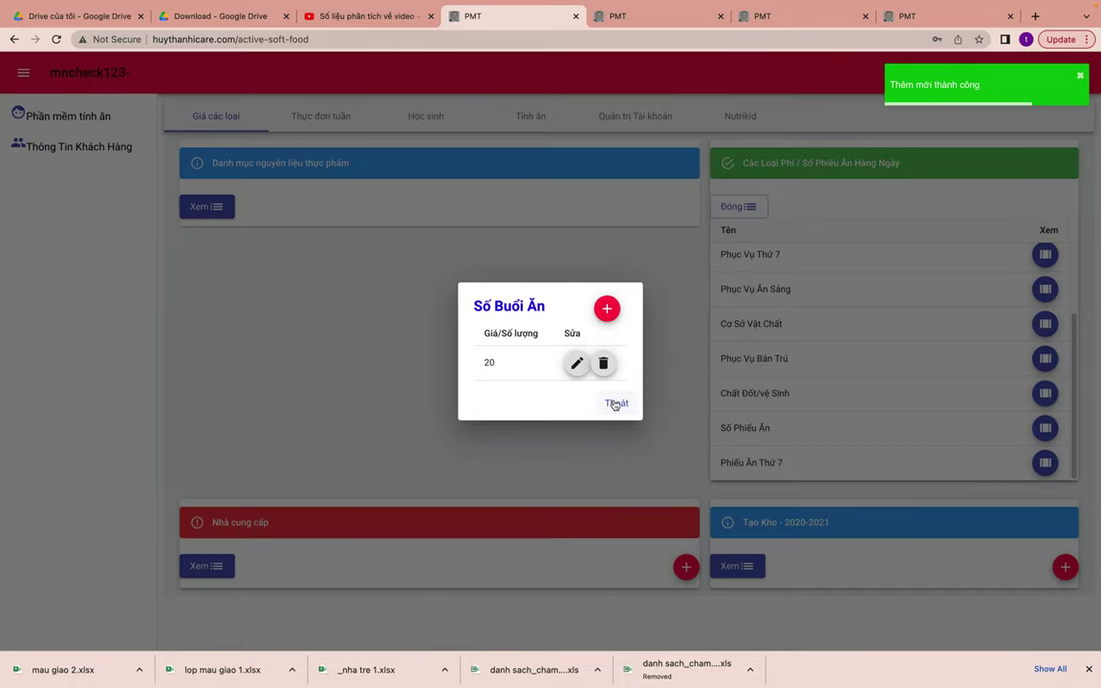
click(616, 403)
- Add a Saturday meal count of 2 to Phiếu Ăn Thứ 7
click(1045, 463)
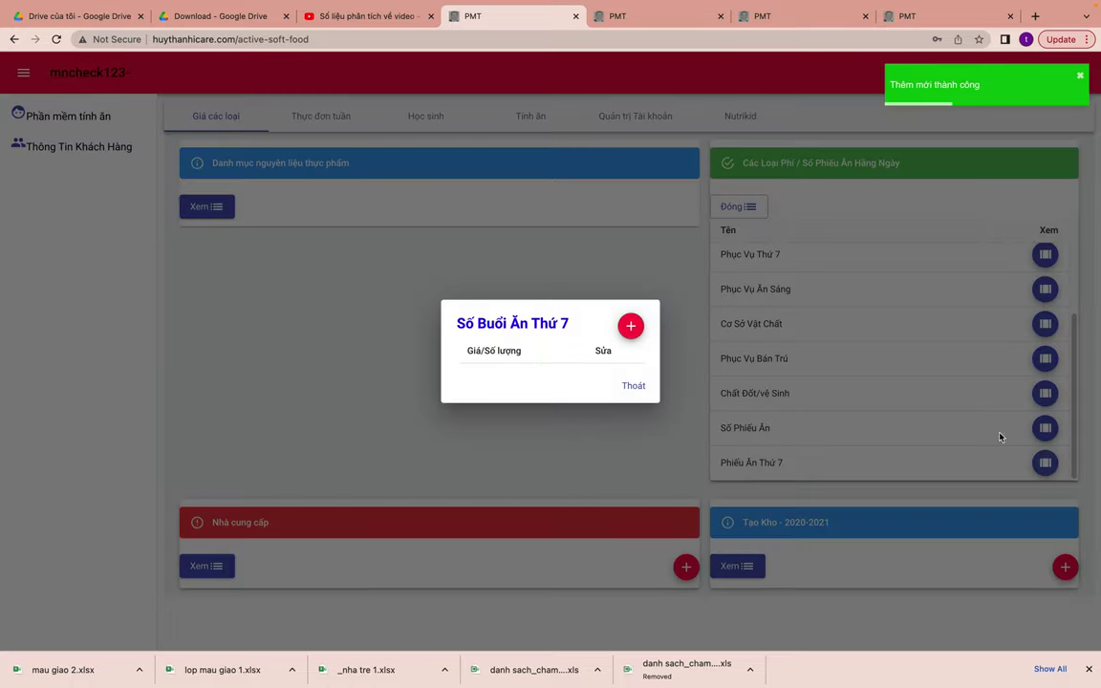
click(632, 328)
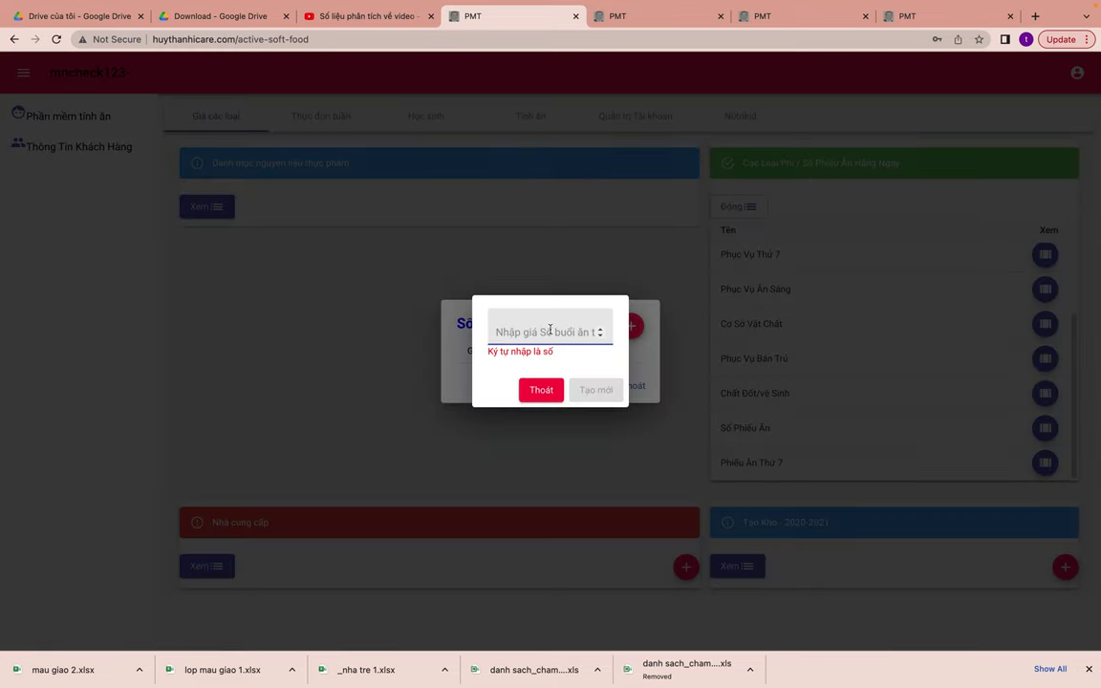
text(2)
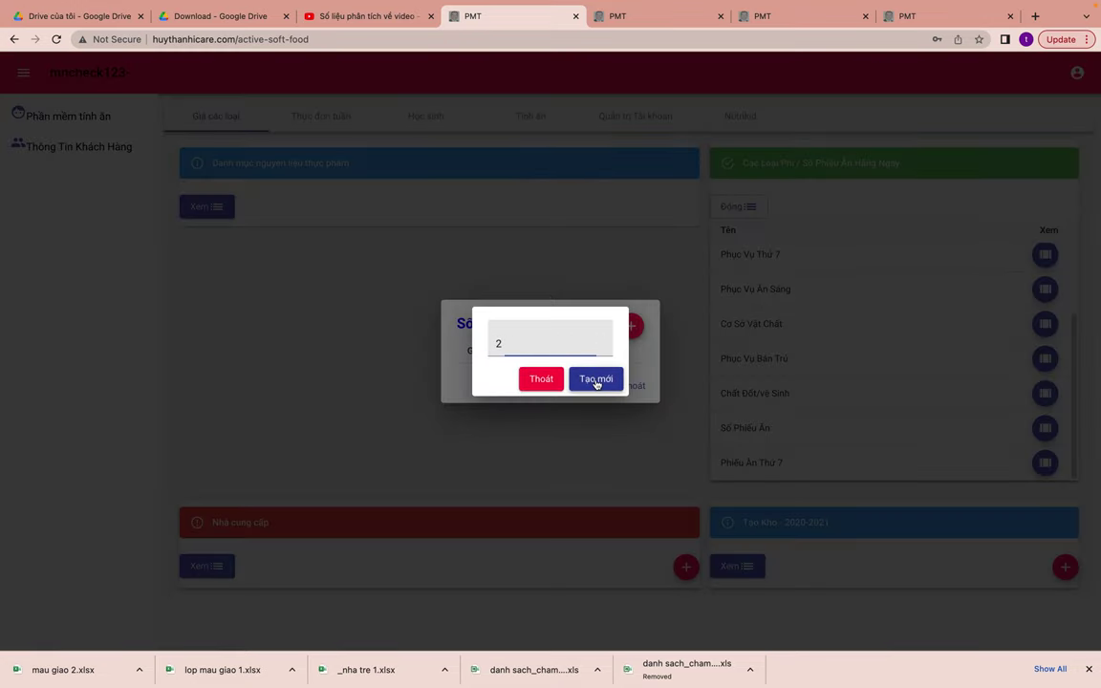
click(594, 380)
click(630, 394)
click(72, 118)
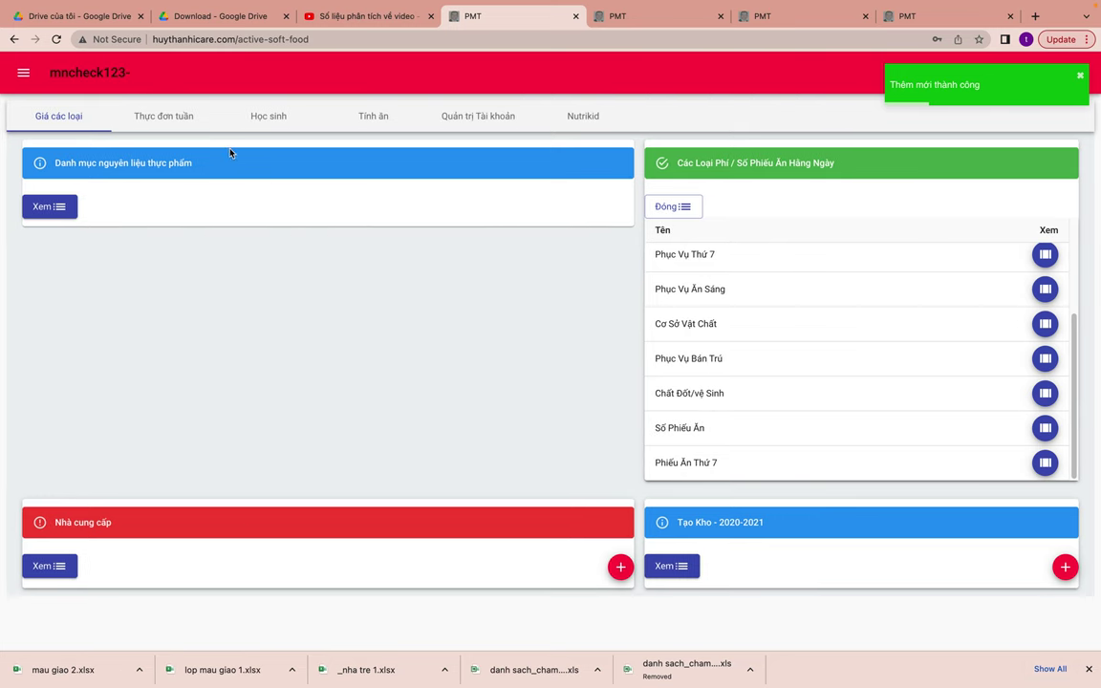
click(23, 75)
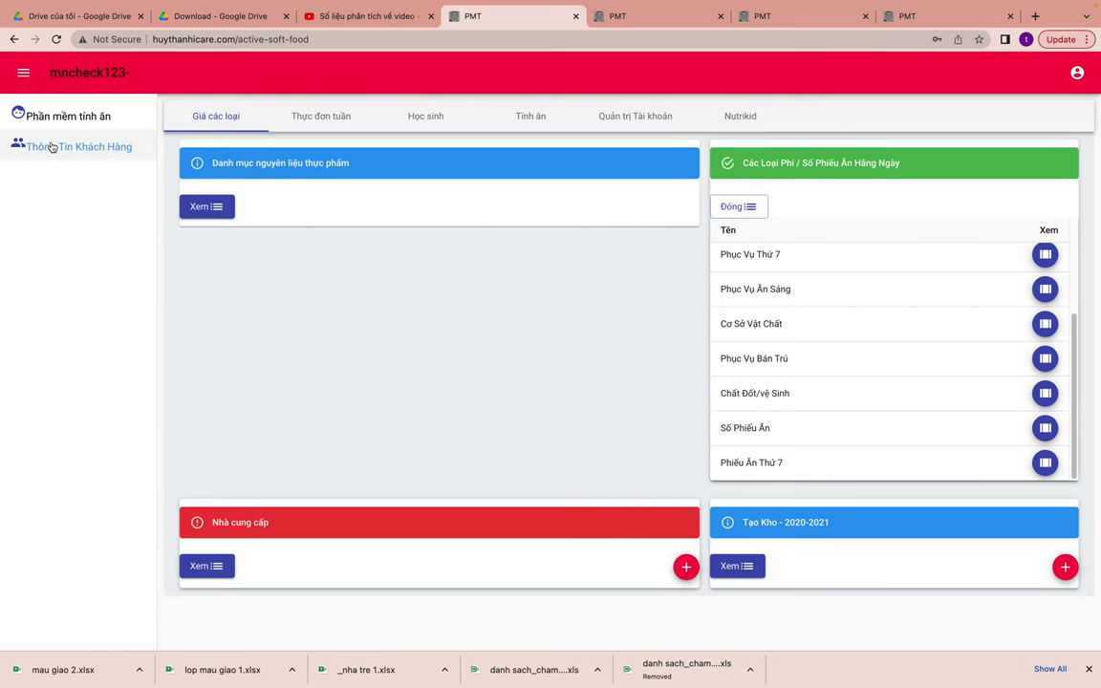
- In Phí các loại, choose Cấp Mầm Non and move all five fees to Đã Chọn
click(50, 146)
click(131, 110)
click(561, 371)
click(559, 369)
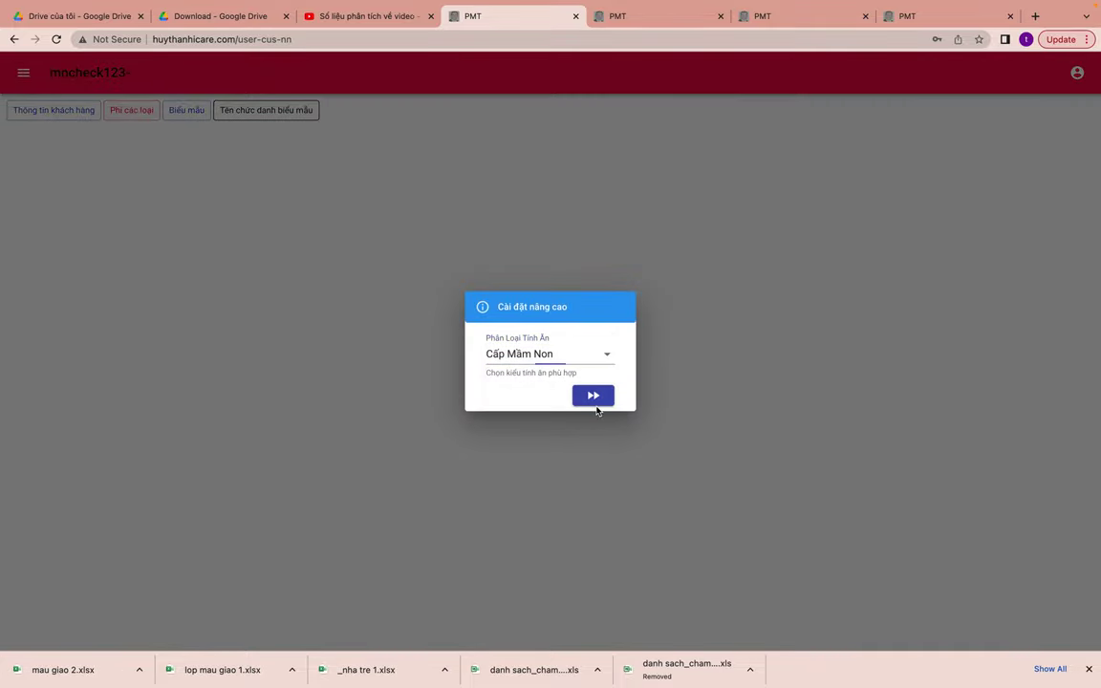
click(592, 395)
scroll(511, 357, down, 3)
click(418, 278)
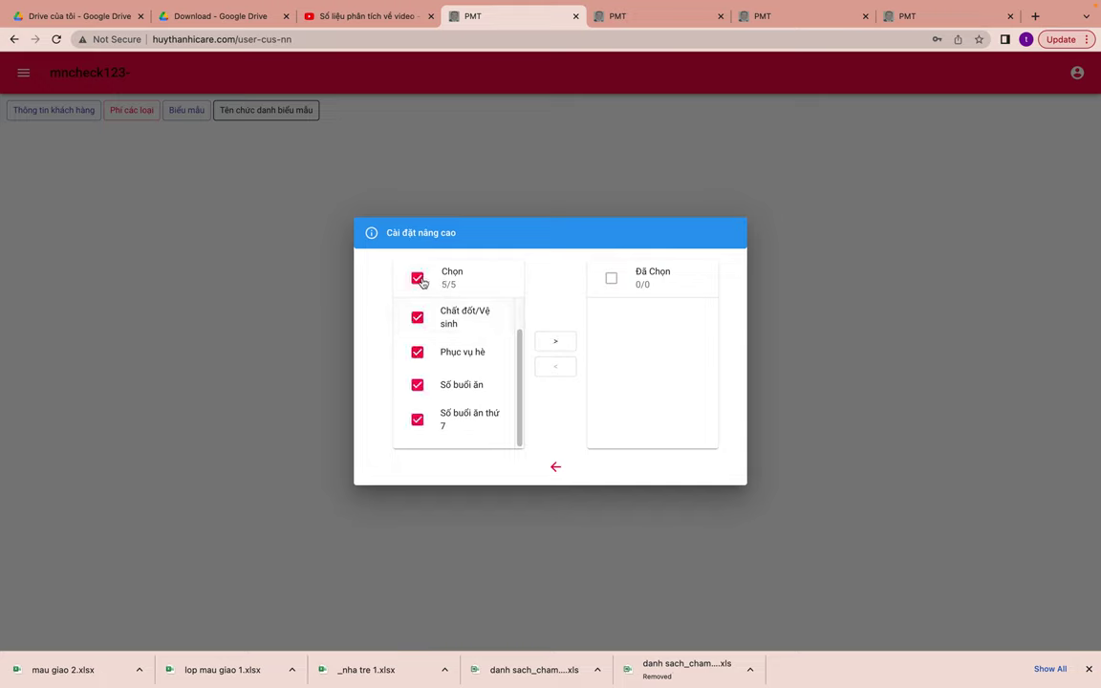
click(564, 346)
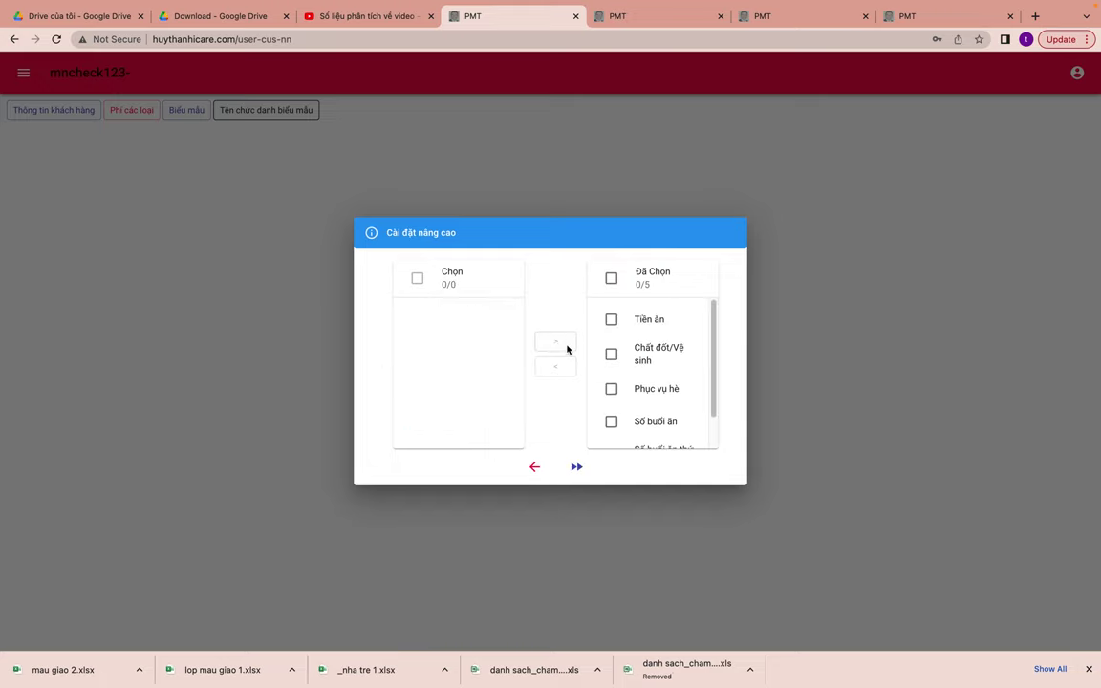
click(577, 468)
- Set Tiền ăn 30.000, Chất đốt/Vệ sinh 15.000, Phục vụ hè 1.000.000, 20 meal days, 2 Saturdays; save
click(420, 329)
click(420, 331)
click(477, 329)
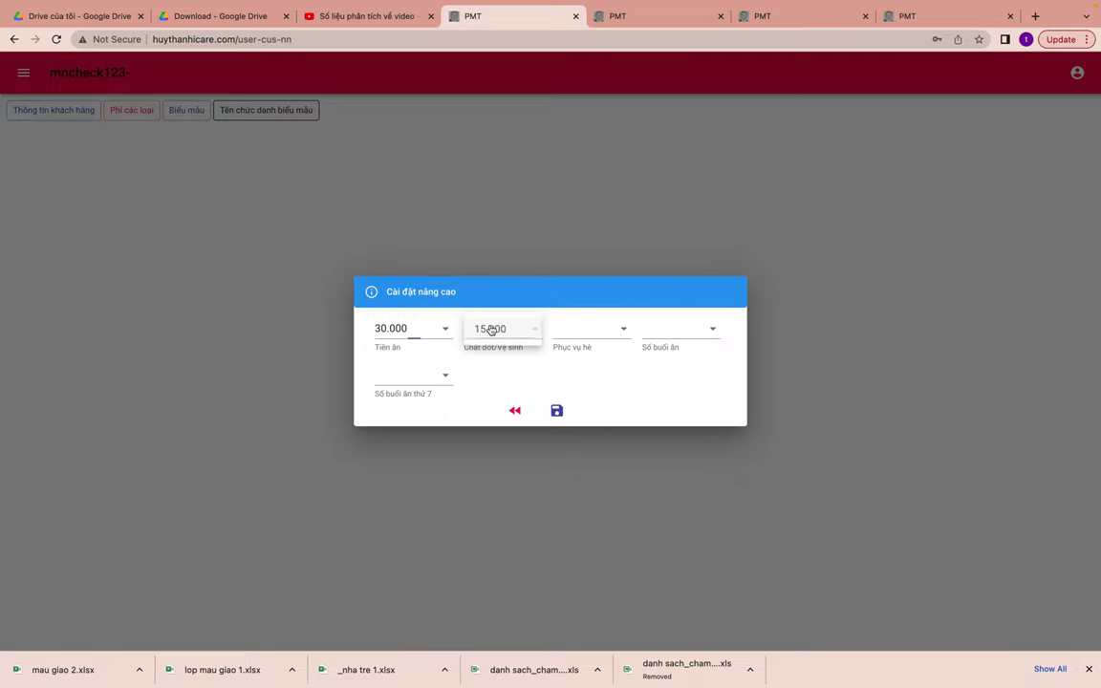
click(491, 328)
click(571, 330)
click(572, 332)
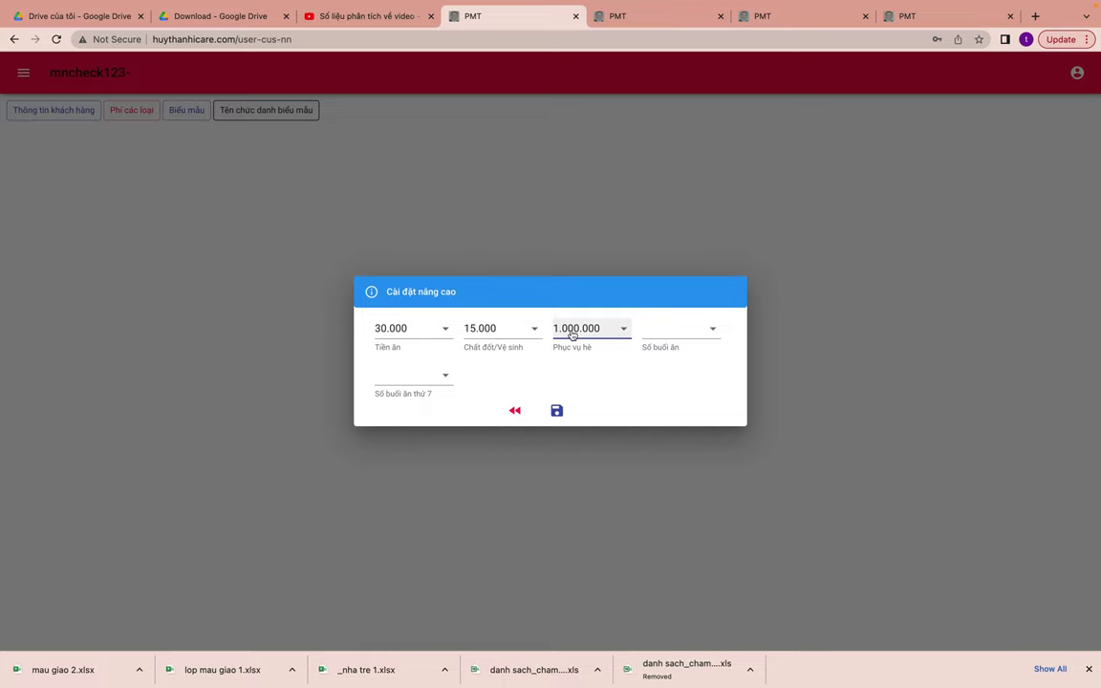
click(685, 330)
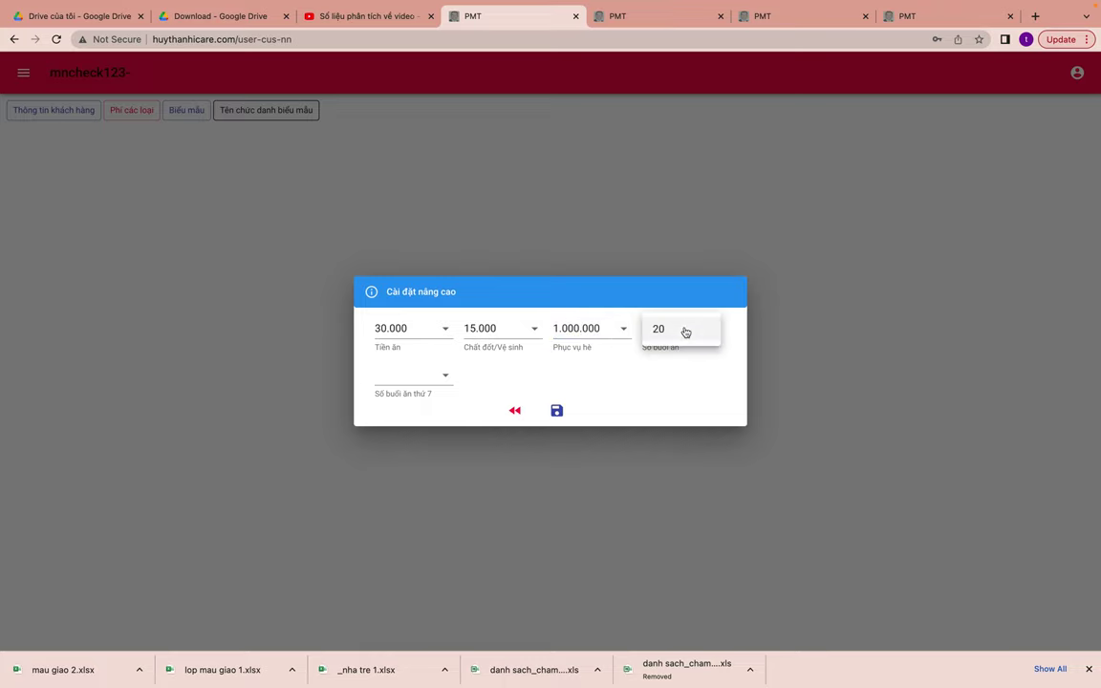
click(685, 331)
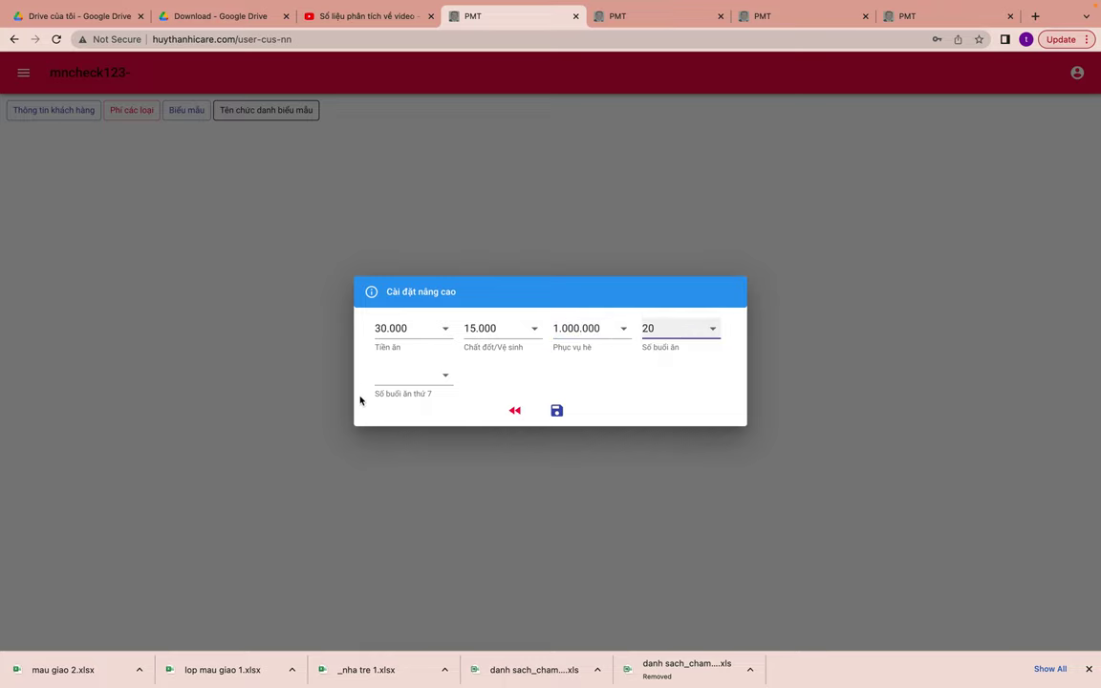
click(418, 386)
click(417, 379)
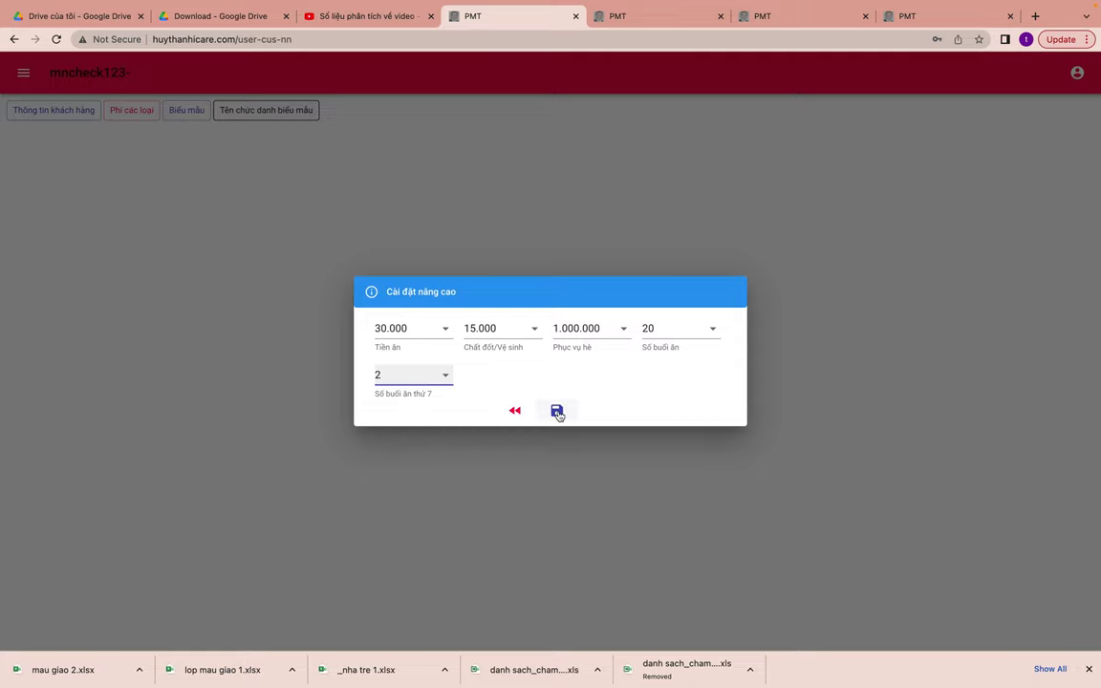
click(557, 411)
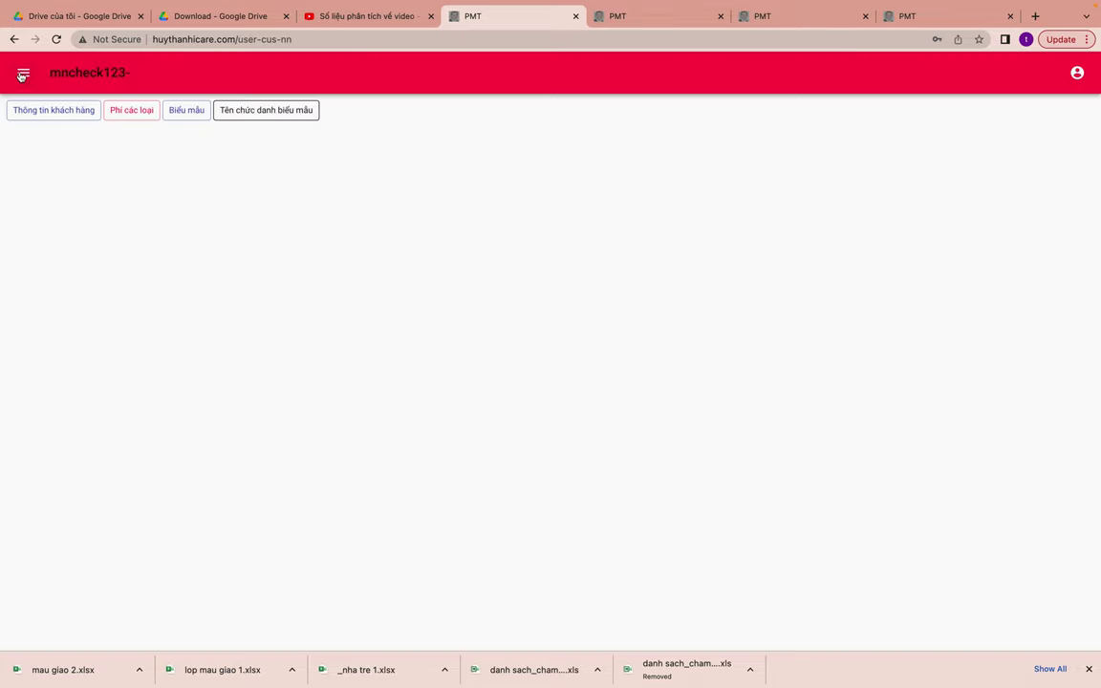
- Reopen the fee settings to review the saved Tiền ăn fee row without changing it
click(24, 74)
click(64, 117)
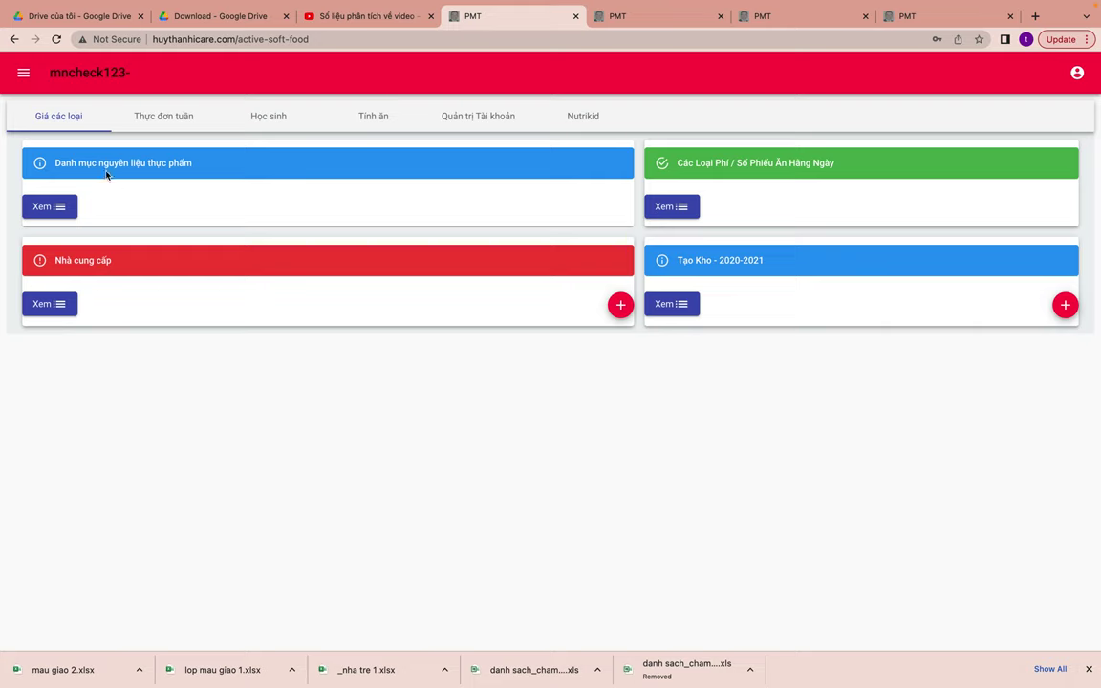
click(18, 77)
click(57, 151)
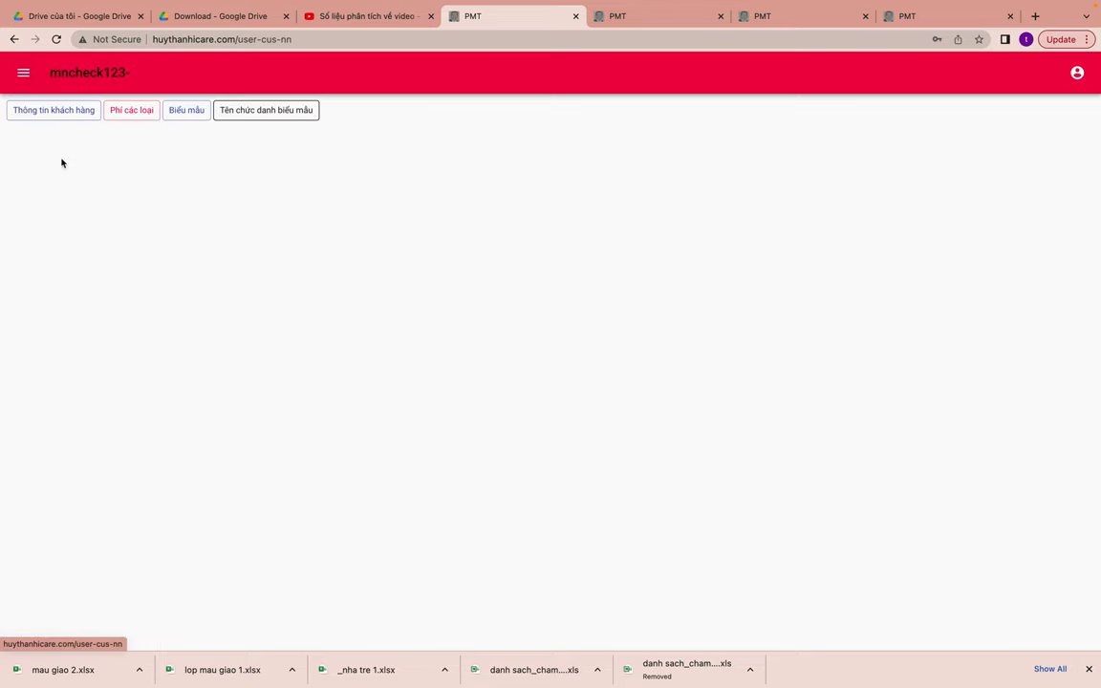
click(140, 112)
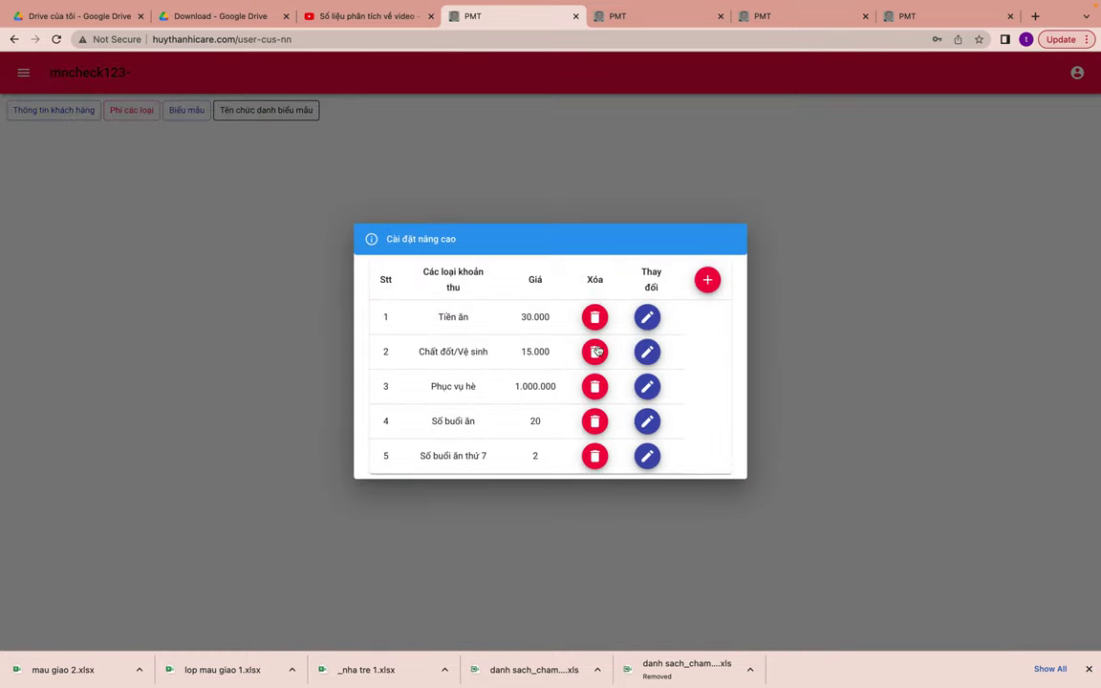
click(647, 319)
click(533, 377)
click(529, 413)
click(679, 380)
click(191, 326)
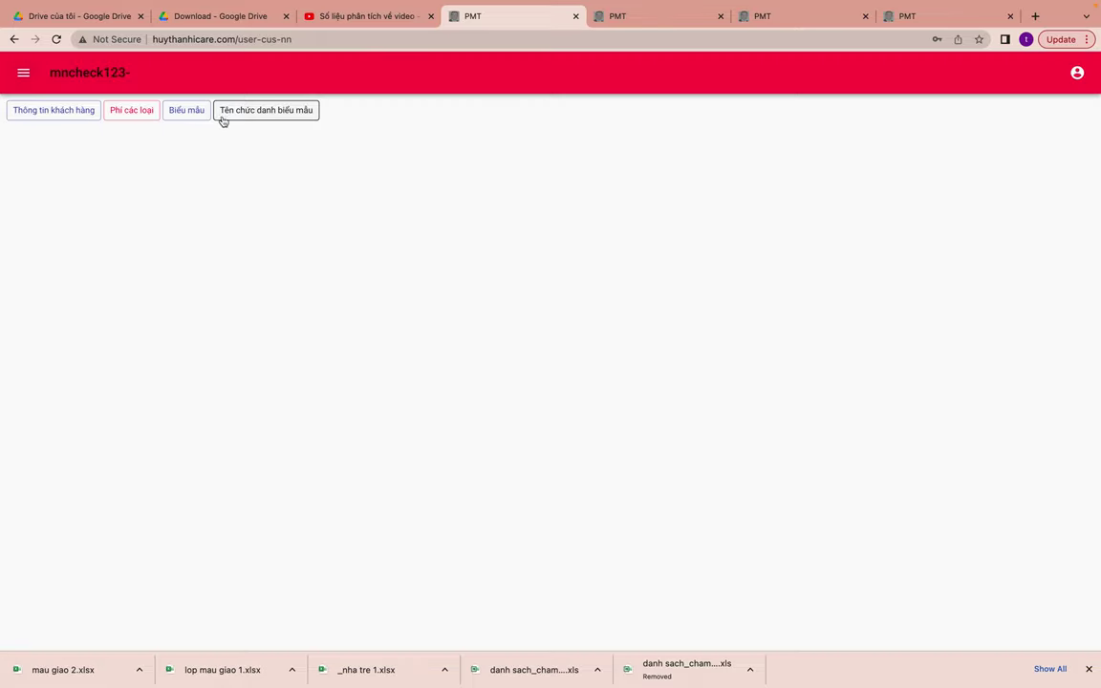
- Enter 'phòng giáo dục đào tạo NT' as the governing body in the Biểu mẫu form
click(192, 114)
click(456, 264)
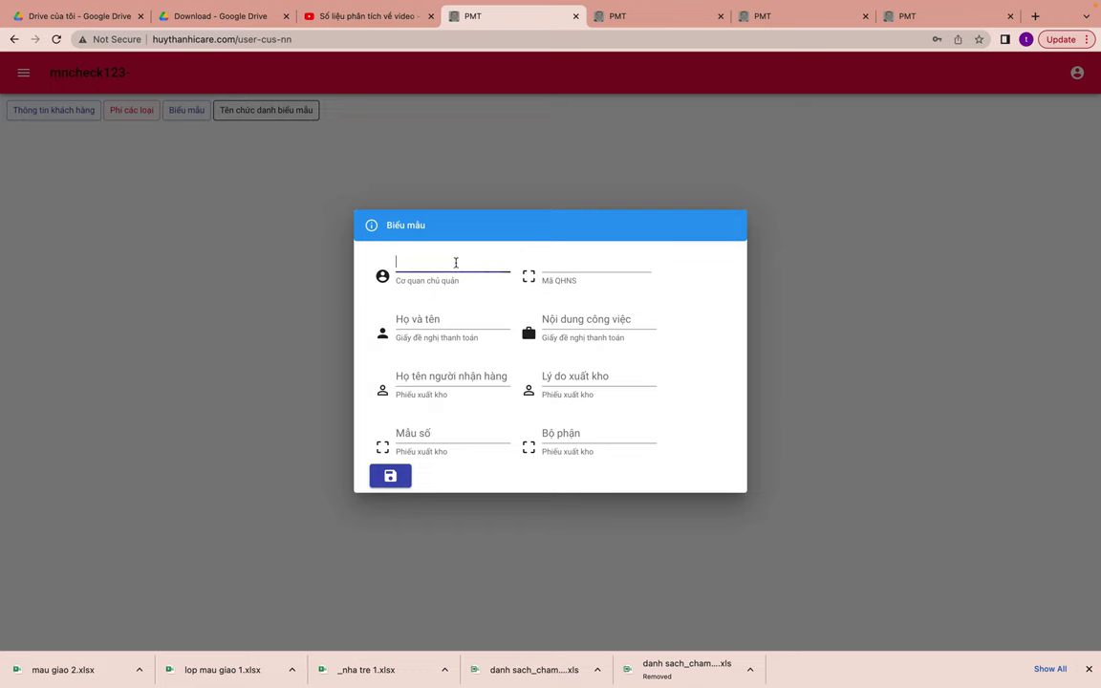
text(phongf go)
key(BackSpace)
key(BackSpace)
text(gasi)
key(BackSpace)
key(BackSpace)
text(ias)
key(BackSpace)
key(BackSpace)
text(iaoj)
key(BackSpace)
key(BackSpace)
text(aos)
text( dục đ)
text(aof tao)
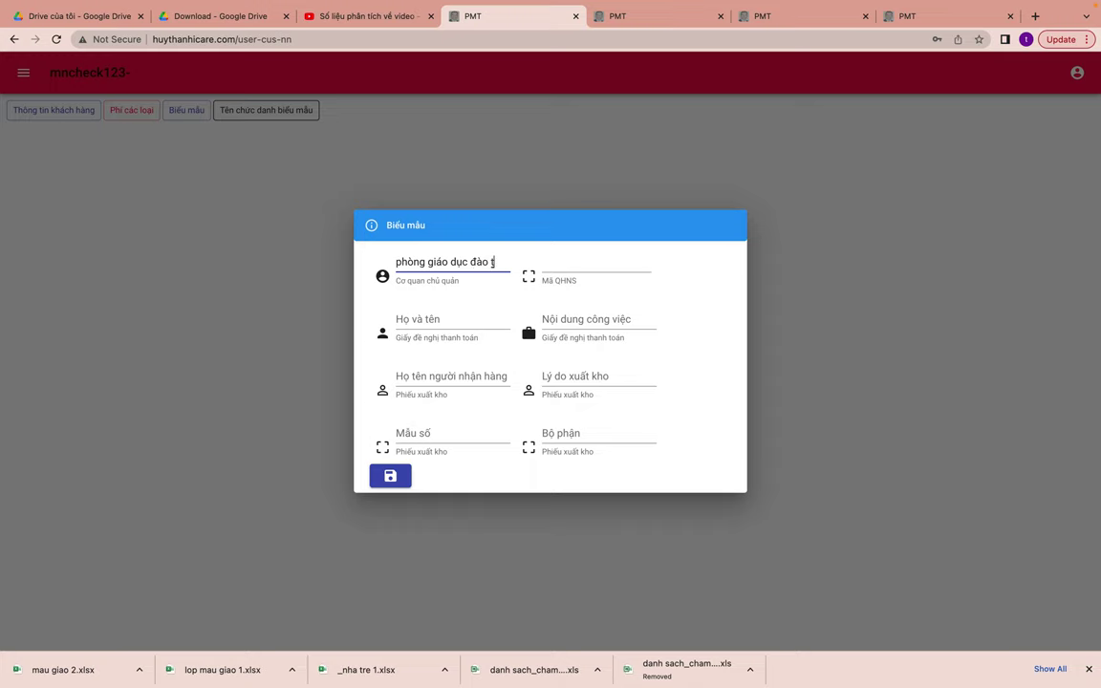
text(j NT)
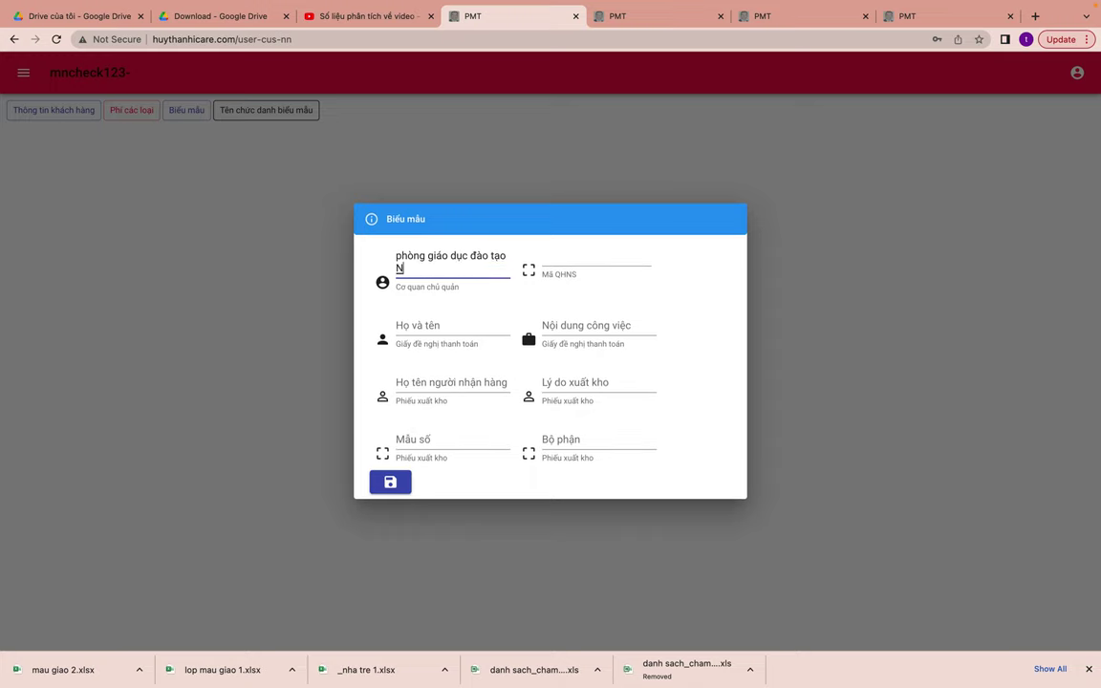
click(592, 258)
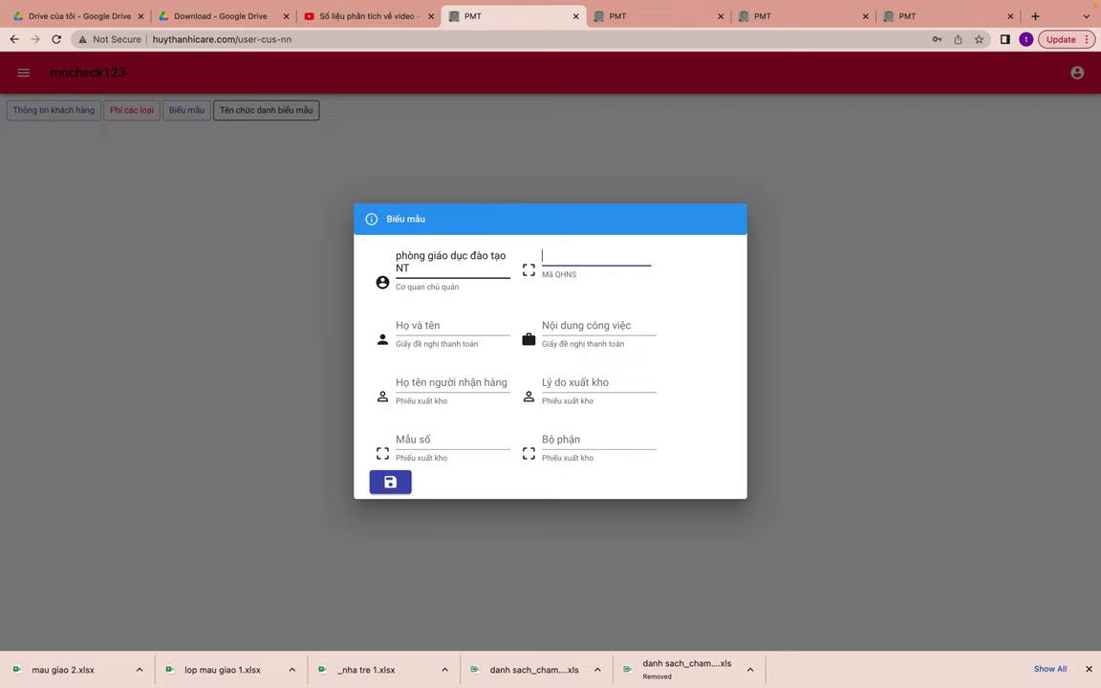
- Fill in the staff member's full name, work description 'Đi chợ', and the goods recipient's name
click(451, 325)
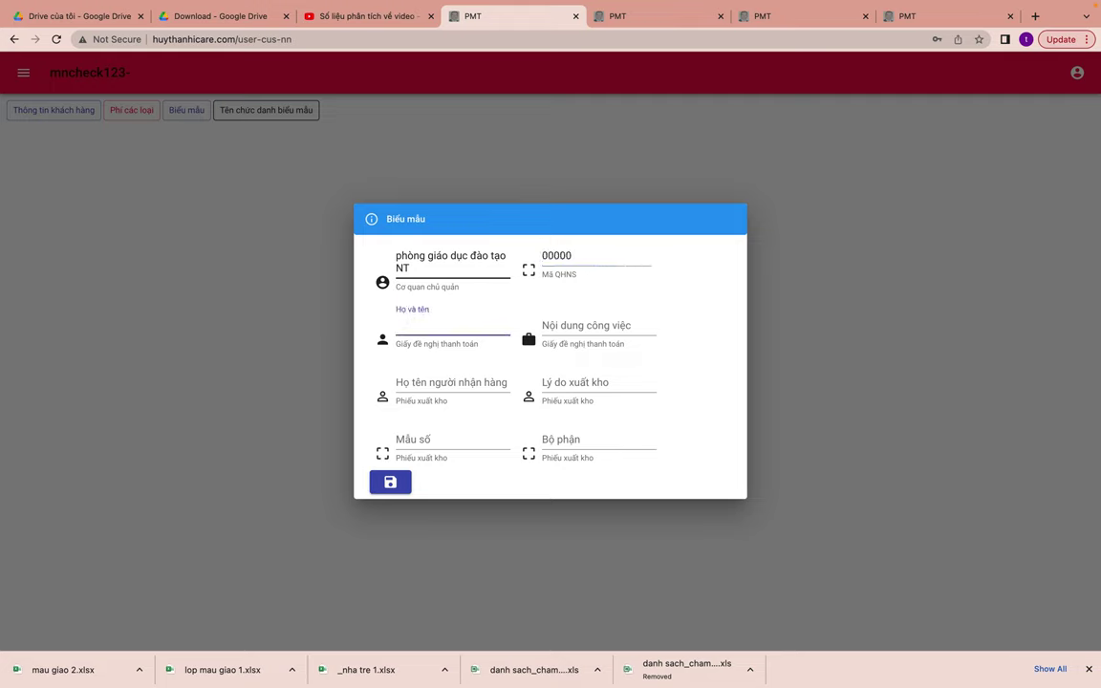
text(Nguyễn van B)
click(598, 325)
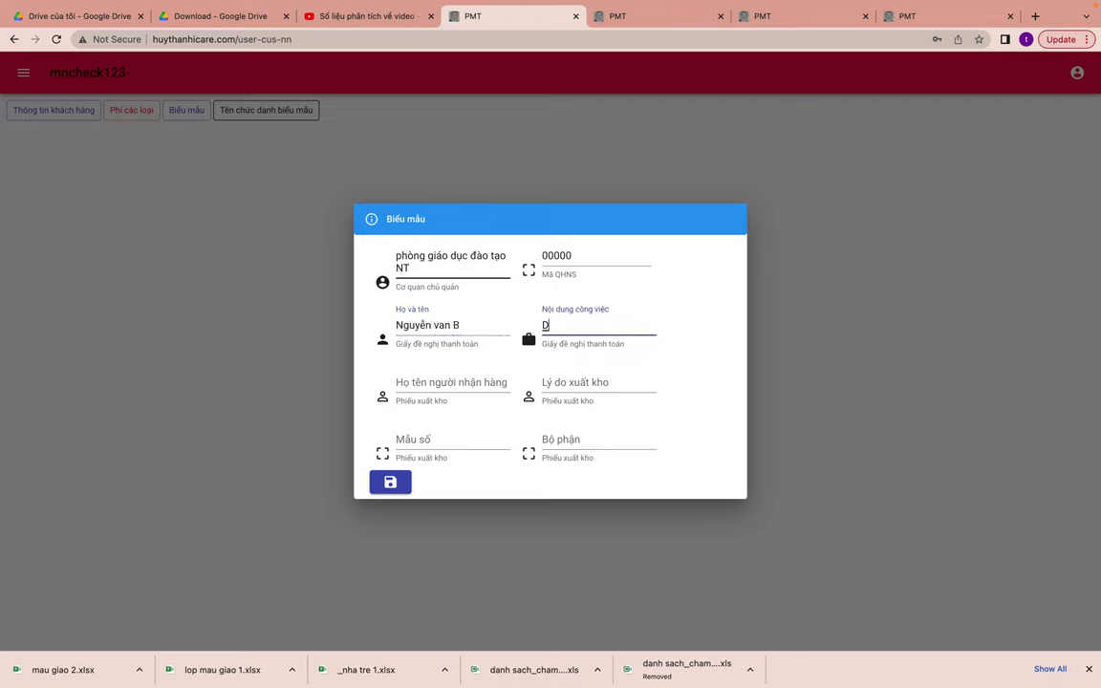
text(Đi g)
key(BackSpace)
text(chợ)
key(Tab)
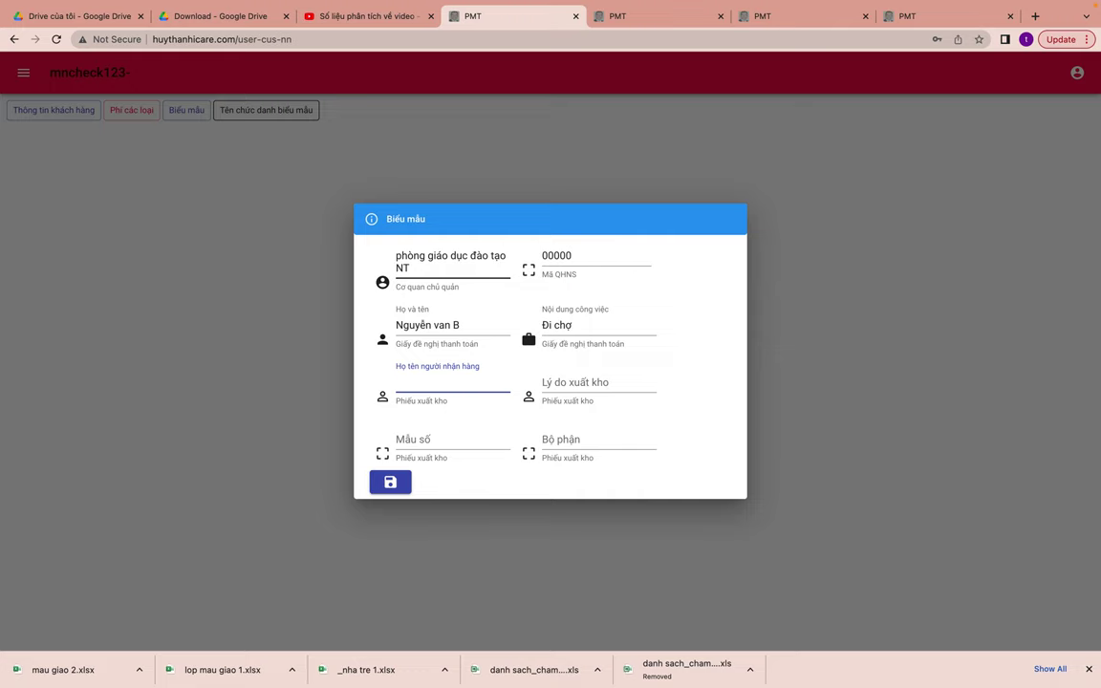
key(Tab)
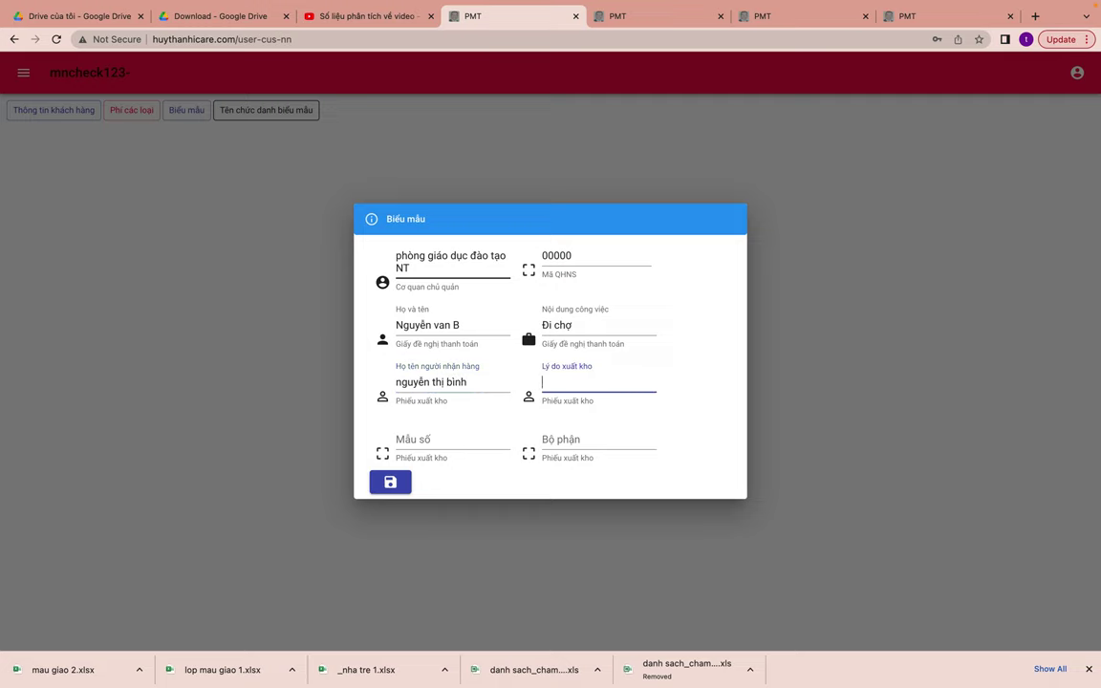
- Set stock-out reason 'đi chợ', form number 000000 and department 'cấp dưỡng', then save
text(đi chợ)
key(Tab)
text(000000)
key(Tab)
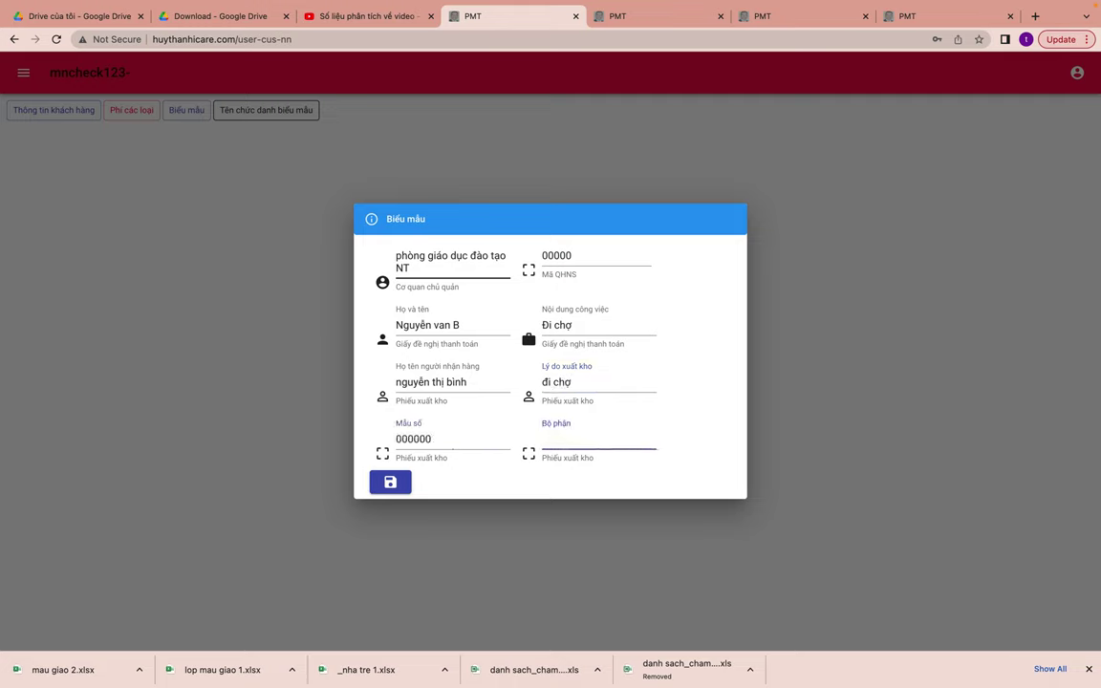
text(cấp dưỡng)
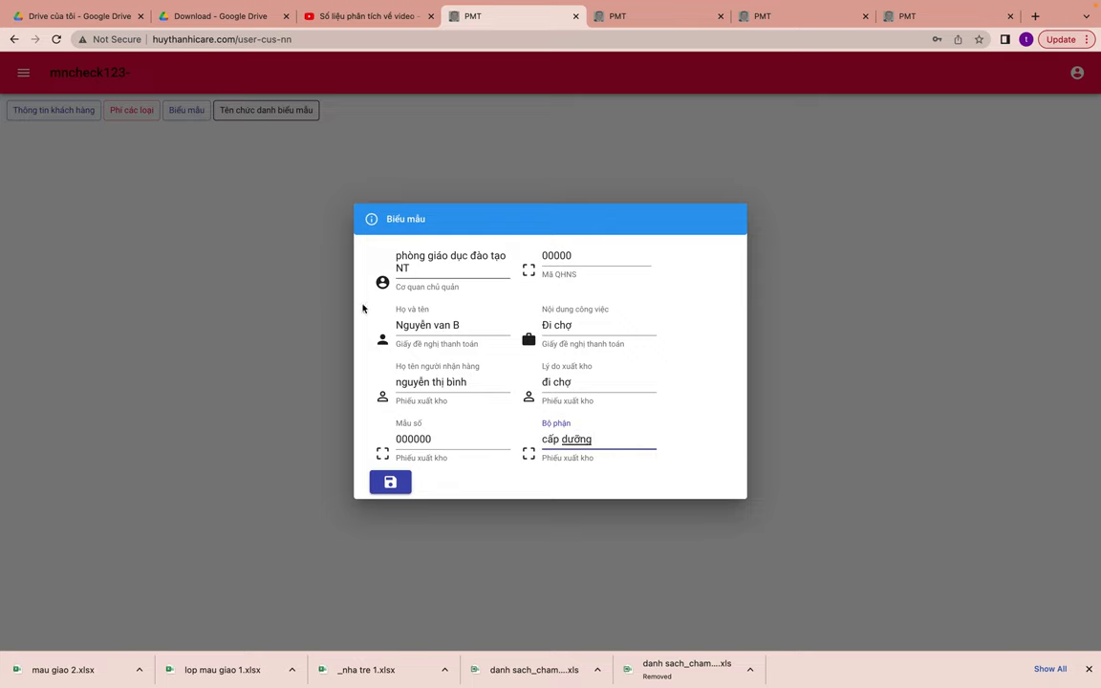
click(391, 480)
click(267, 113)
click(267, 113)
- Enter and save the names for principal, accountant, vice principal, treasurer and head cook
click(403, 315)
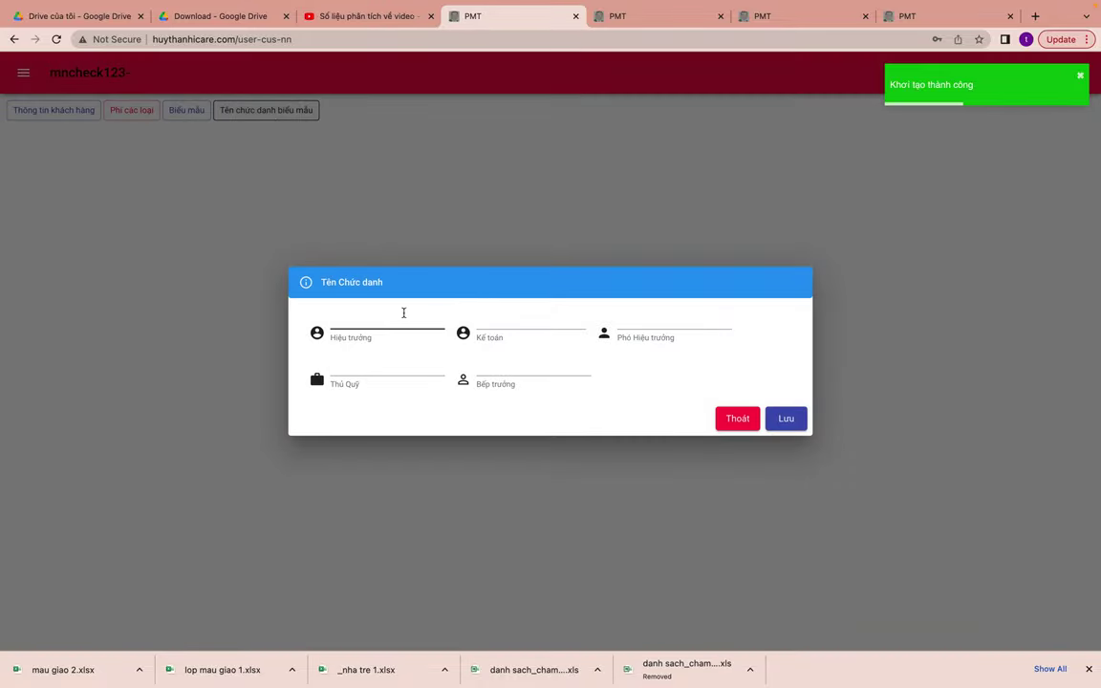
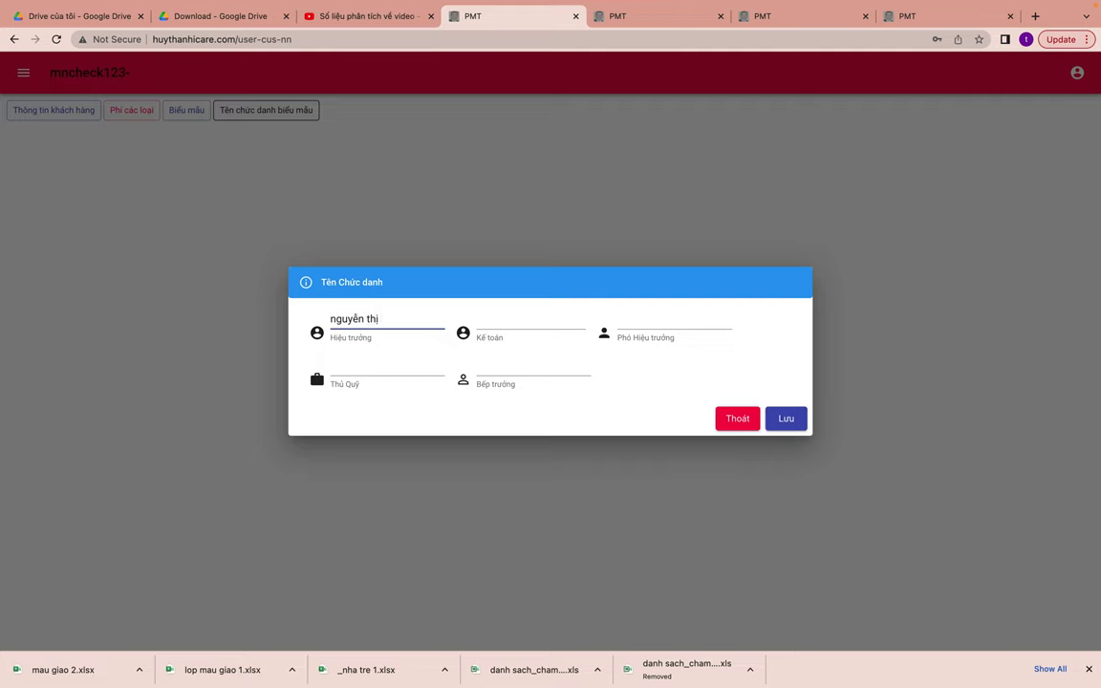
key(Tab)
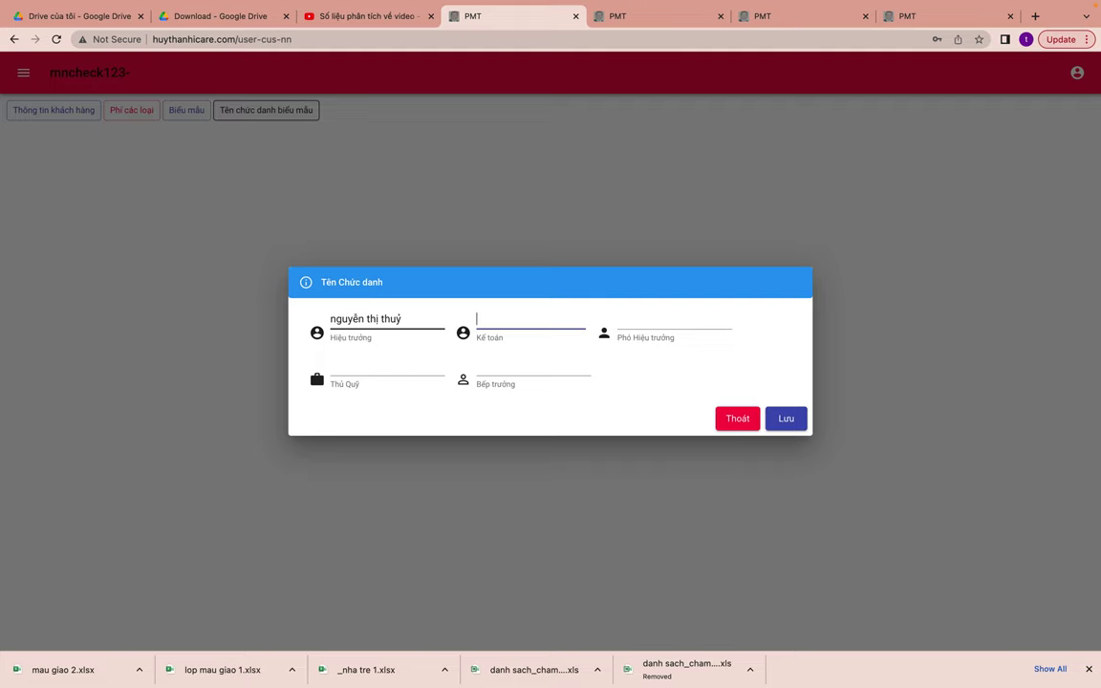
key(Tab)
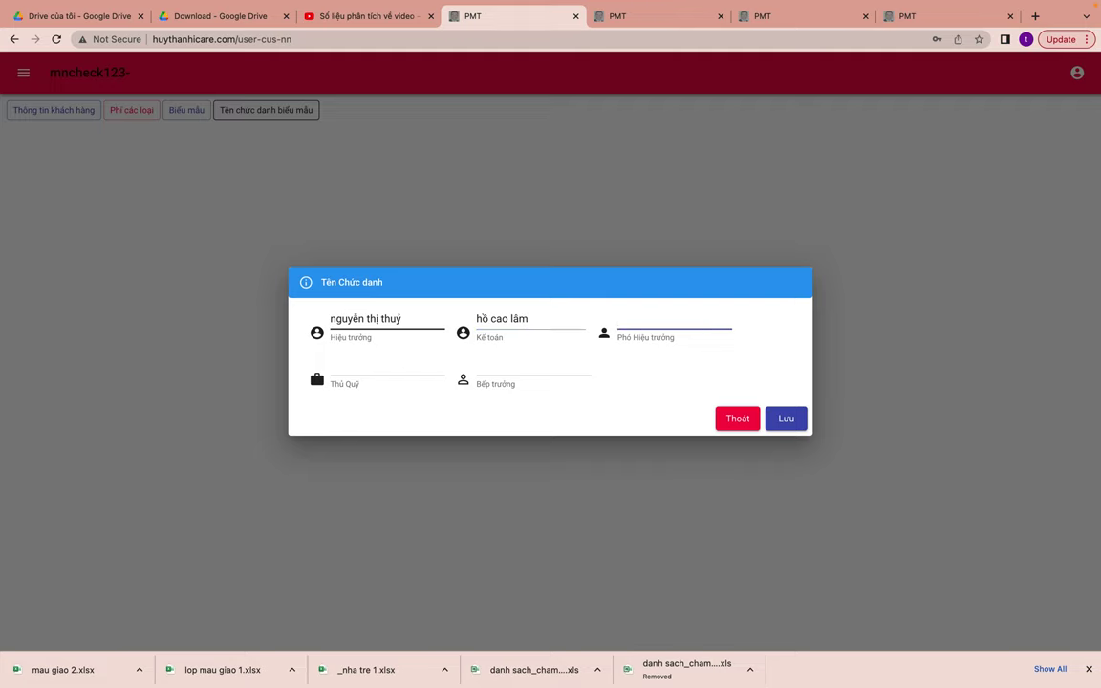
key(Tab)
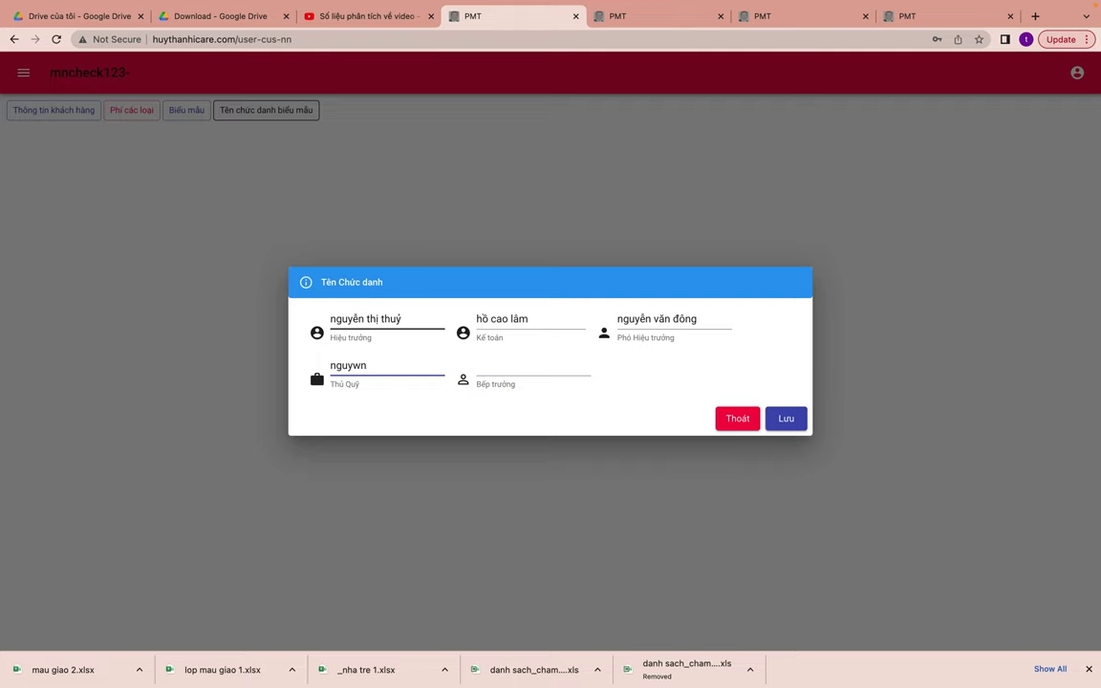
key(Tab)
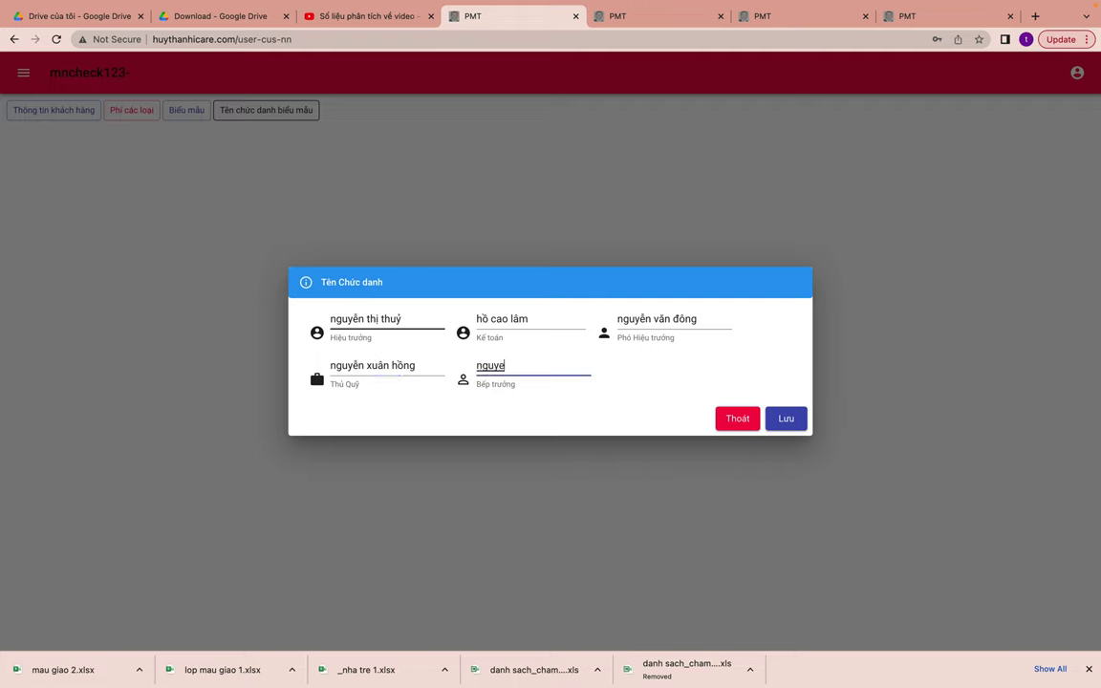
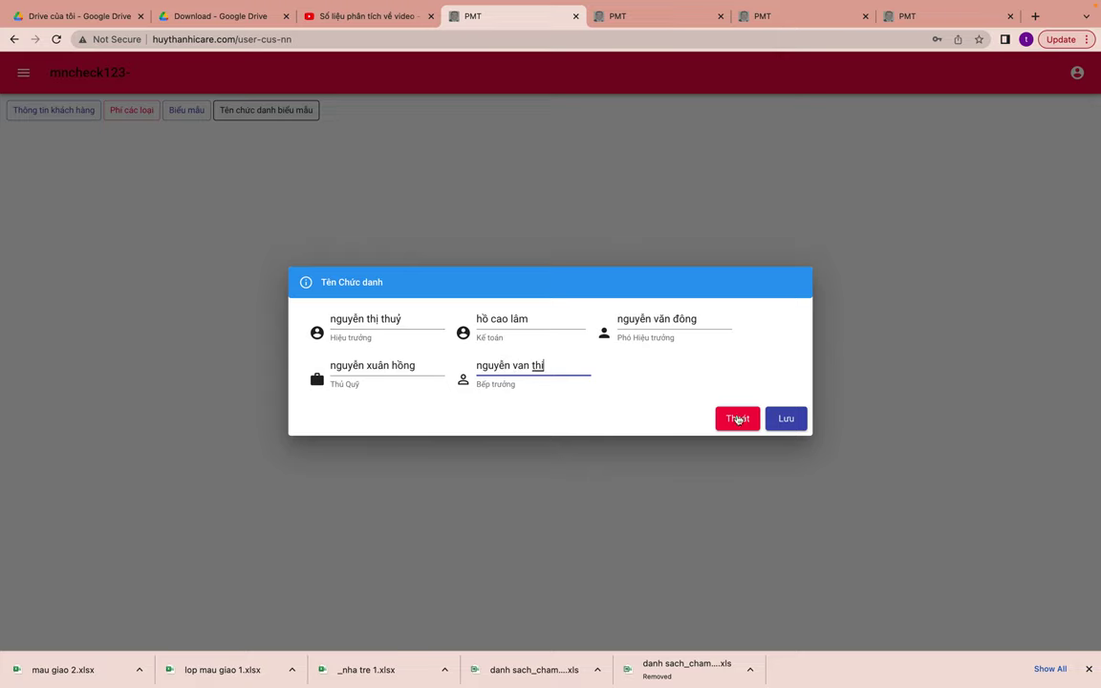
click(783, 418)
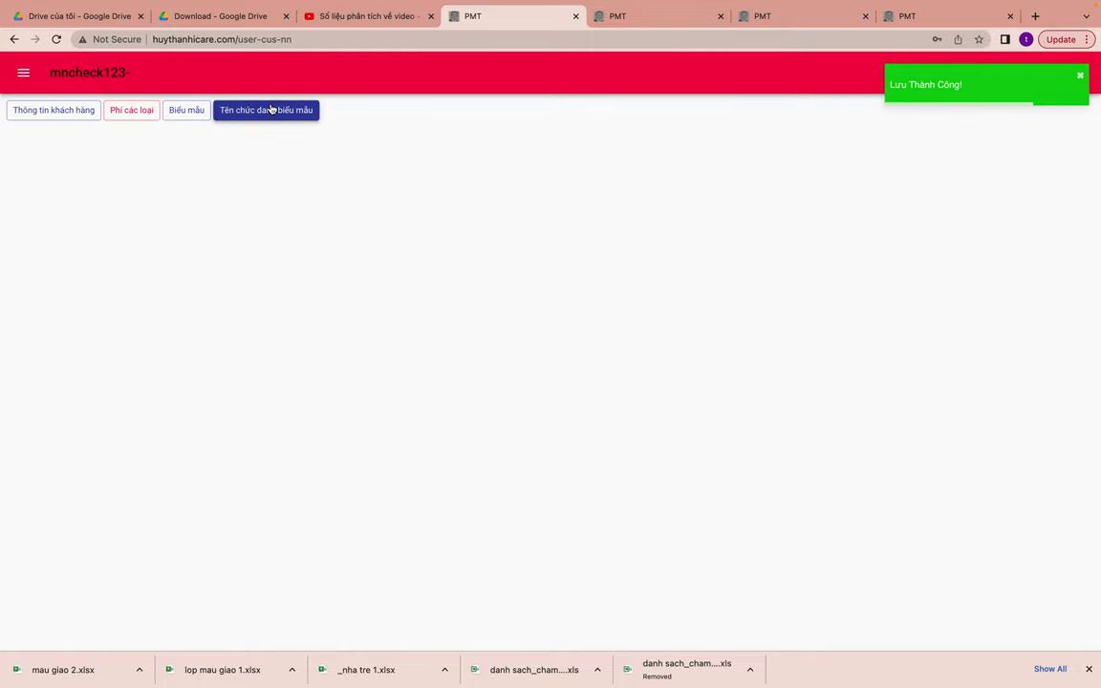
- Correct the treasurer's name and save the updated job title names
click(269, 109)
click(547, 364)
click(430, 363)
key(BackSpace)
key(BackSpace)
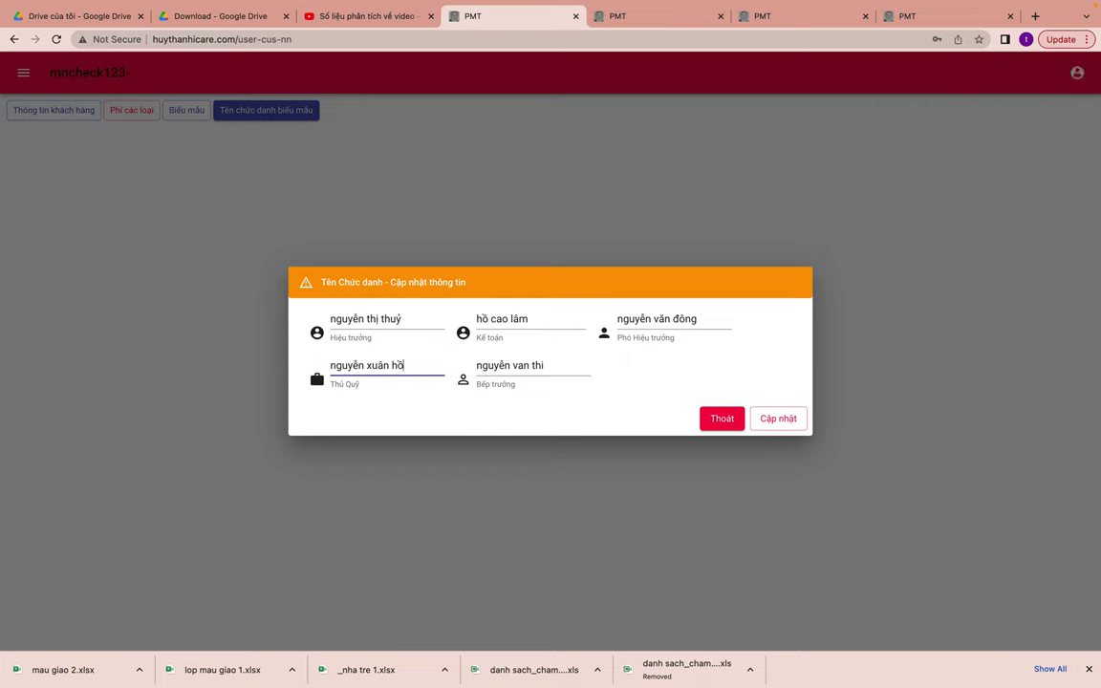
text(ng)
click(777, 417)
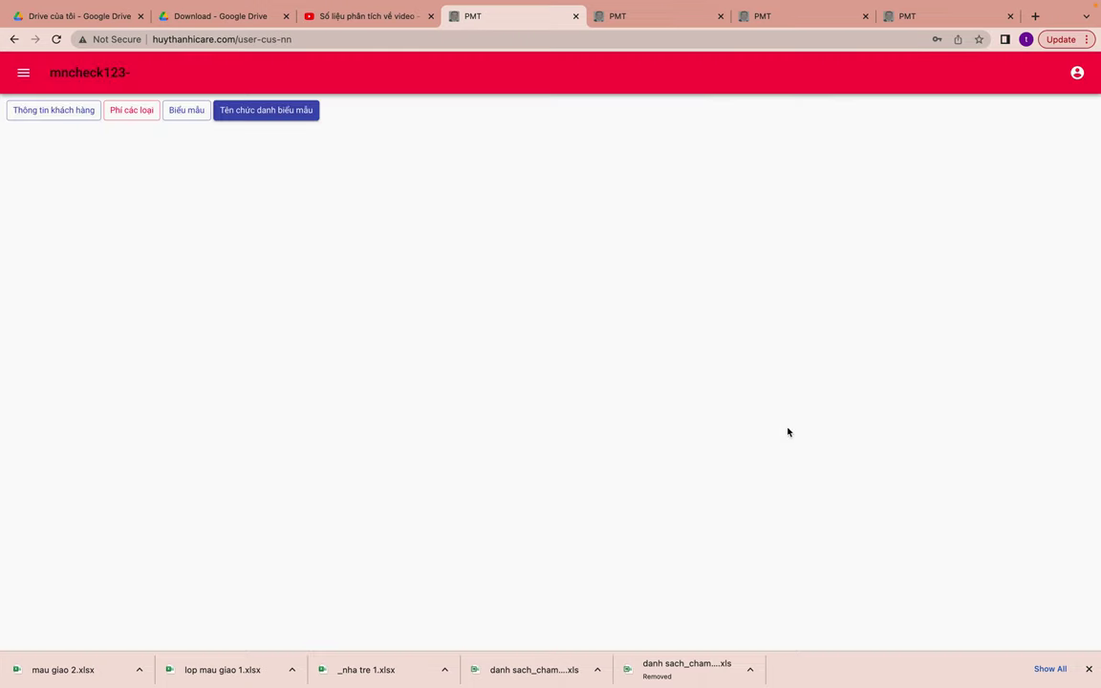
click(24, 72)
click(50, 116)
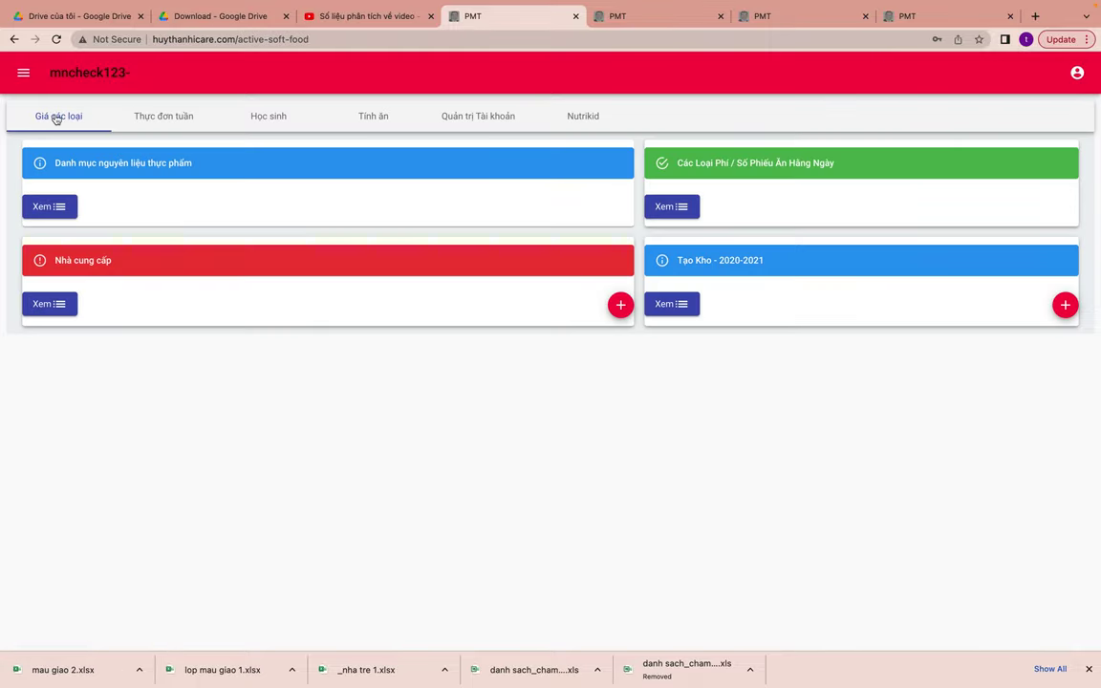
click(26, 73)
click(61, 143)
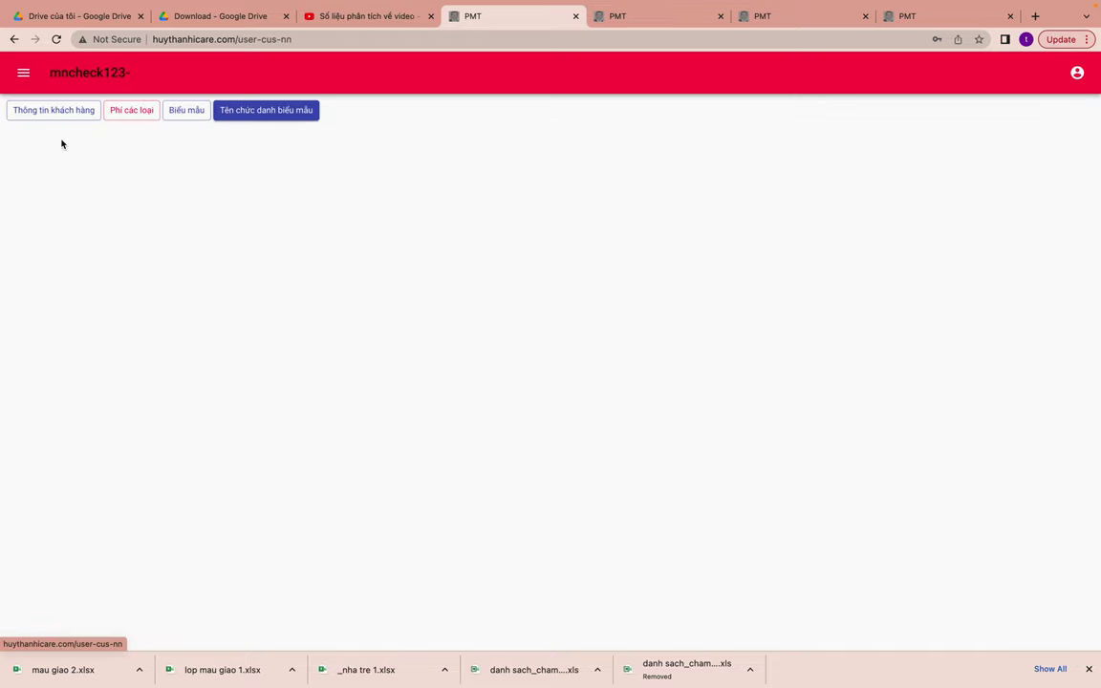
click(27, 85)
click(44, 117)
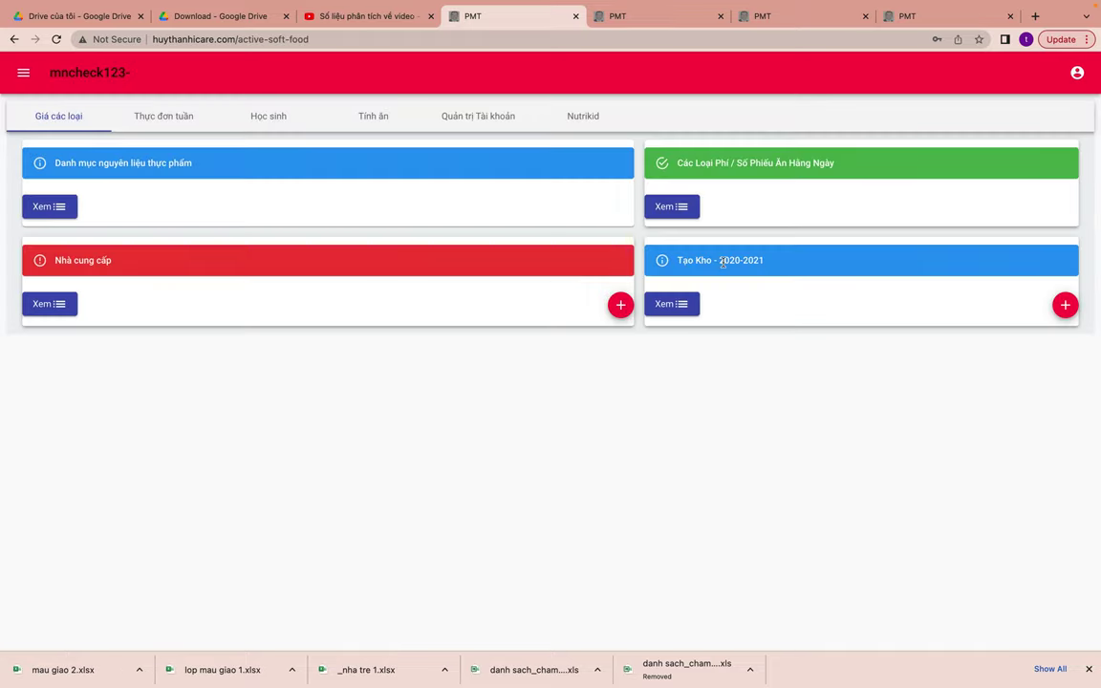
click(671, 315)
click(57, 207)
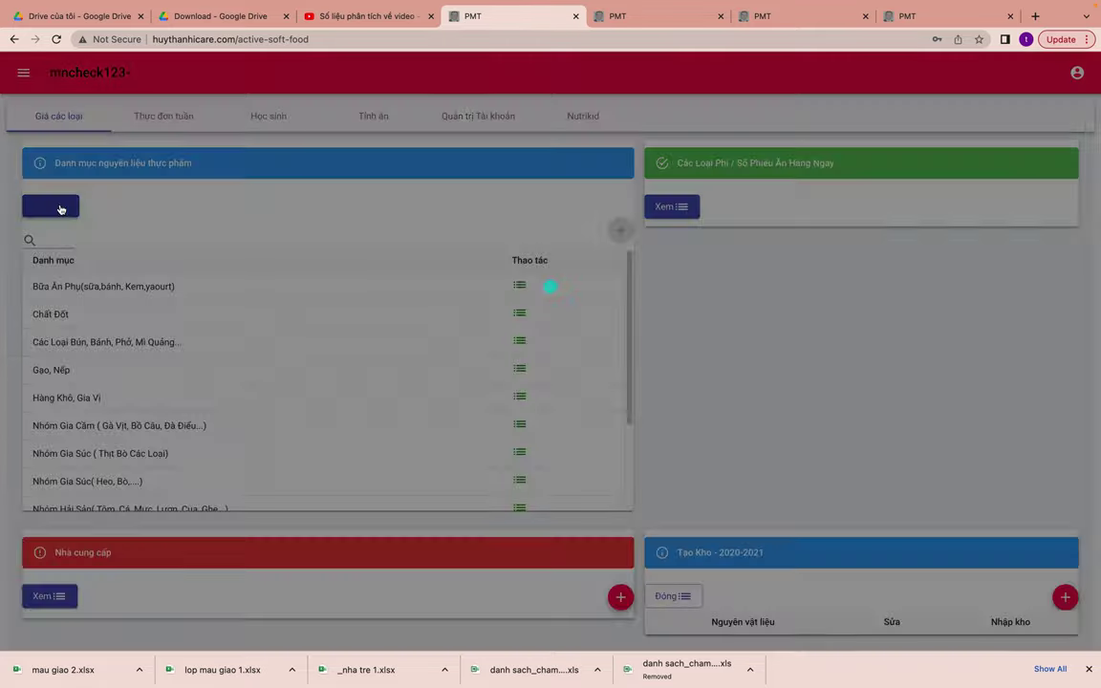
scroll(243, 344, down, 3)
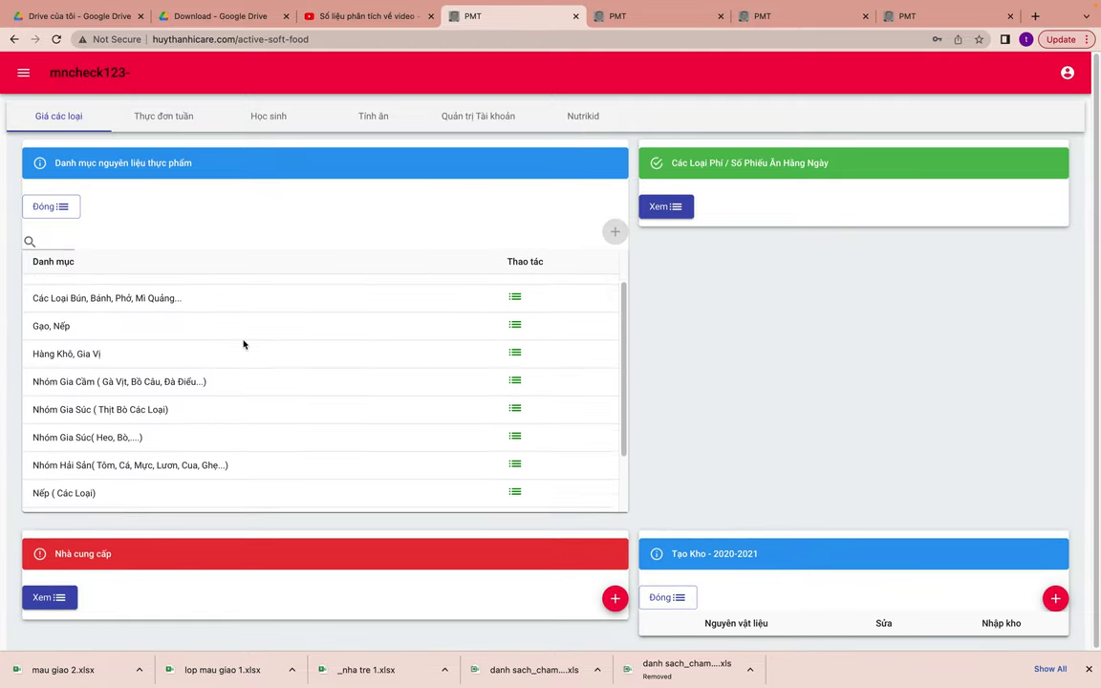
scroll(242, 343, up, 2)
scroll(243, 344, up, 2)
scroll(130, 405, down, 2)
scroll(131, 405, down, 1)
scroll(131, 405, up, 2)
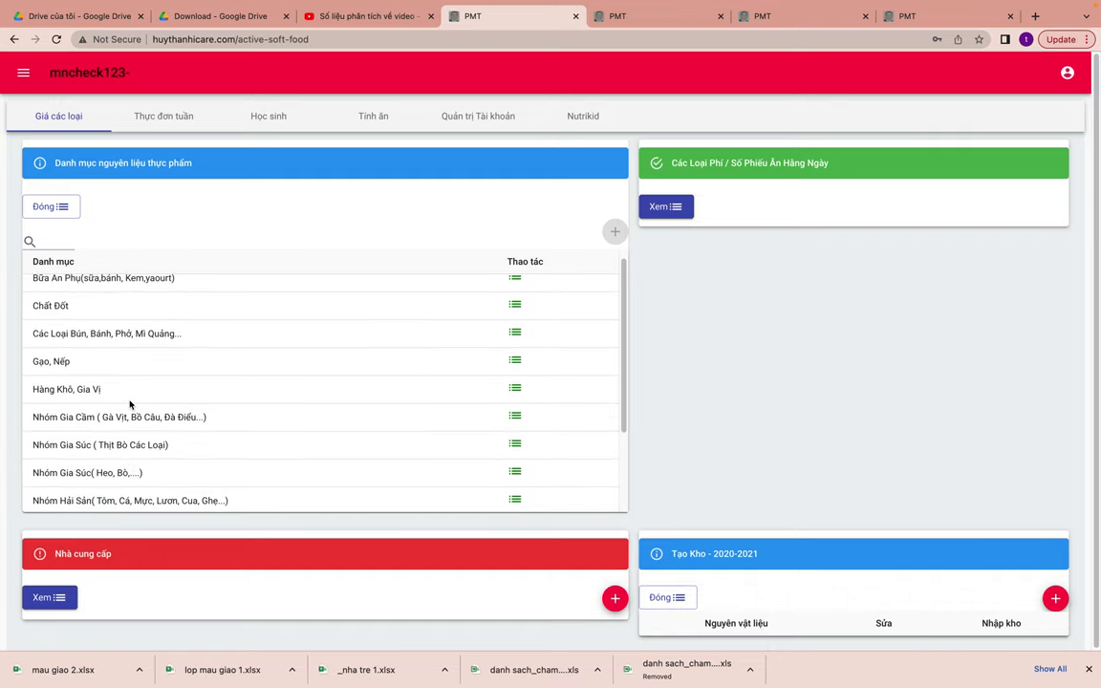
scroll(130, 405, down, 4)
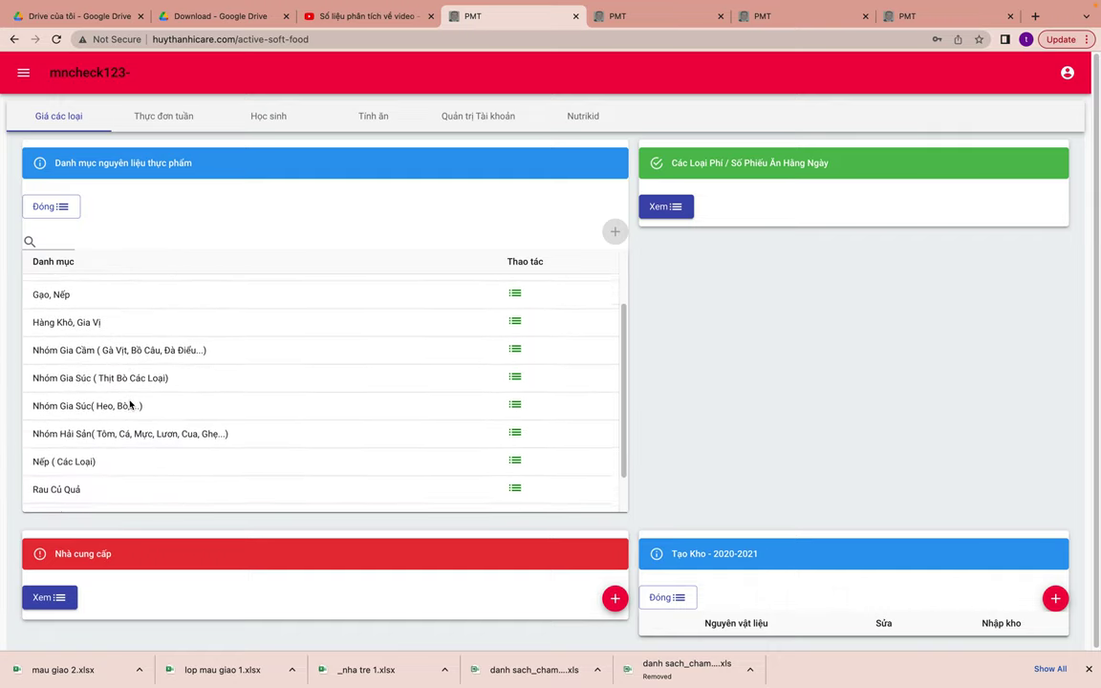
scroll(130, 405, up, 4)
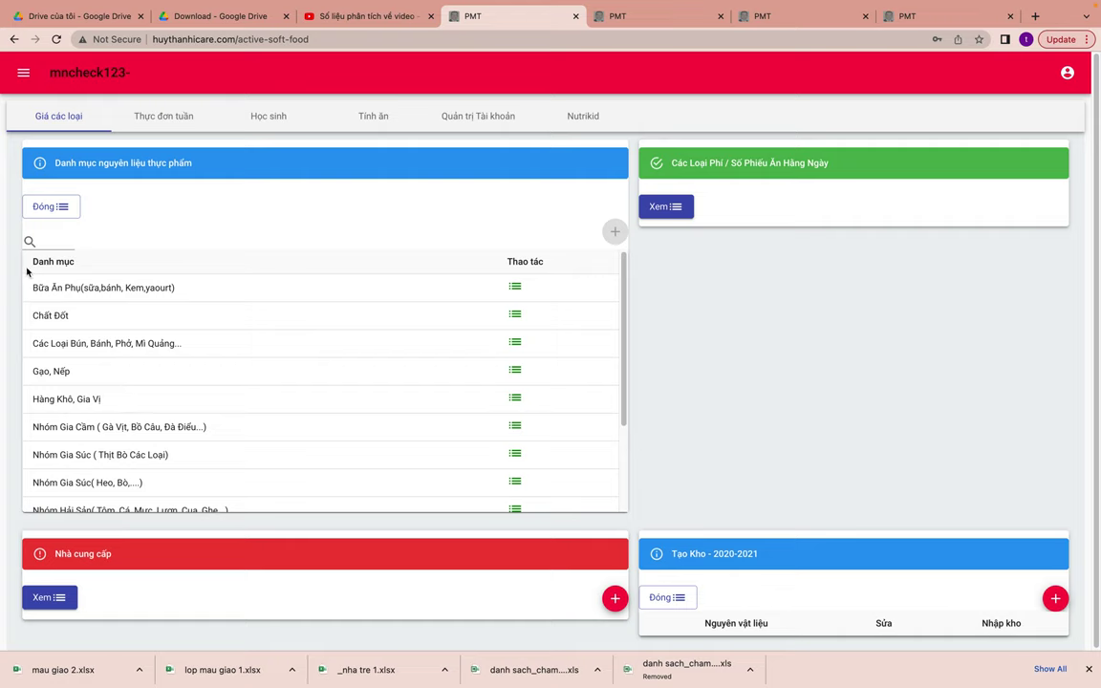
scroll(152, 396, down, 4)
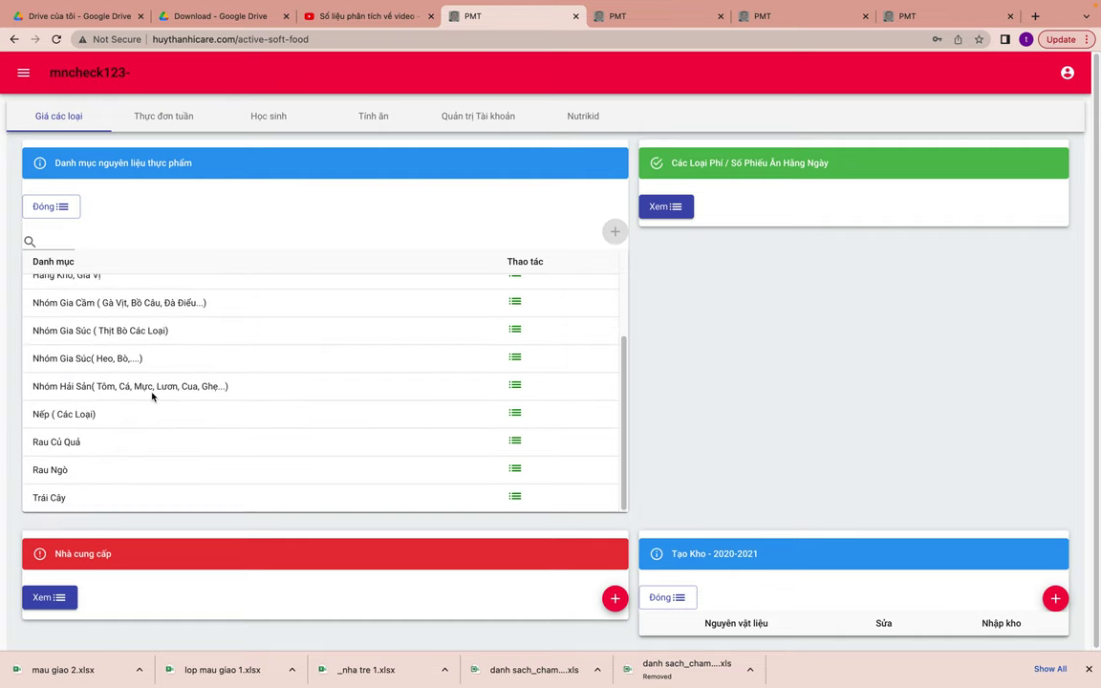
scroll(152, 396, up, 4)
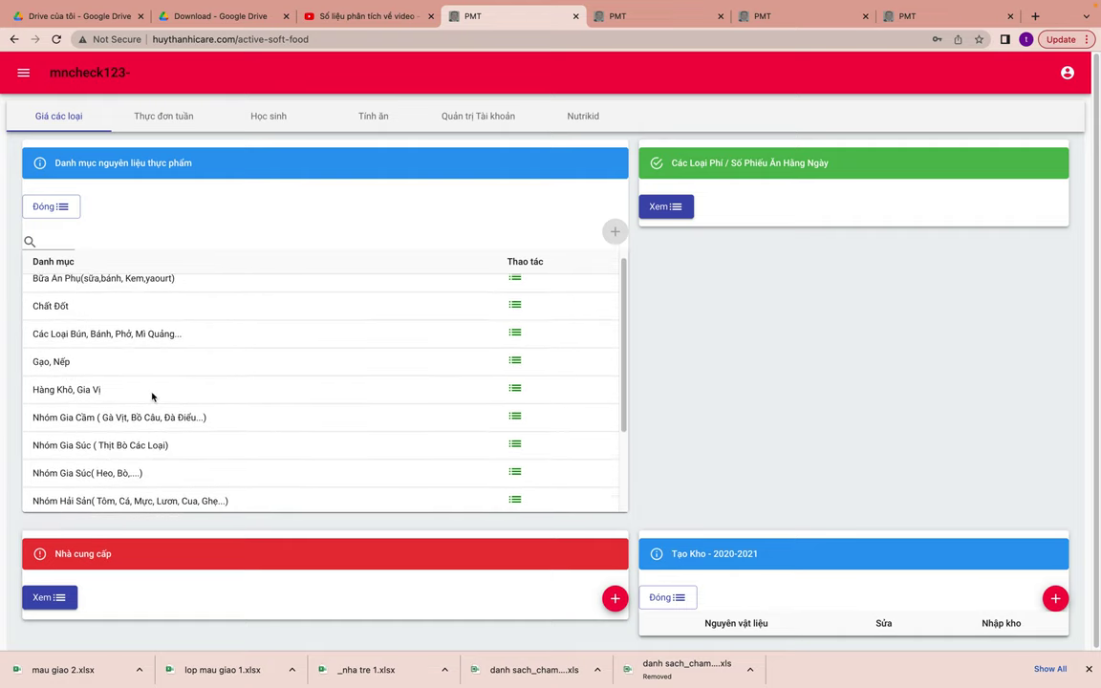
scroll(152, 396, down, 4)
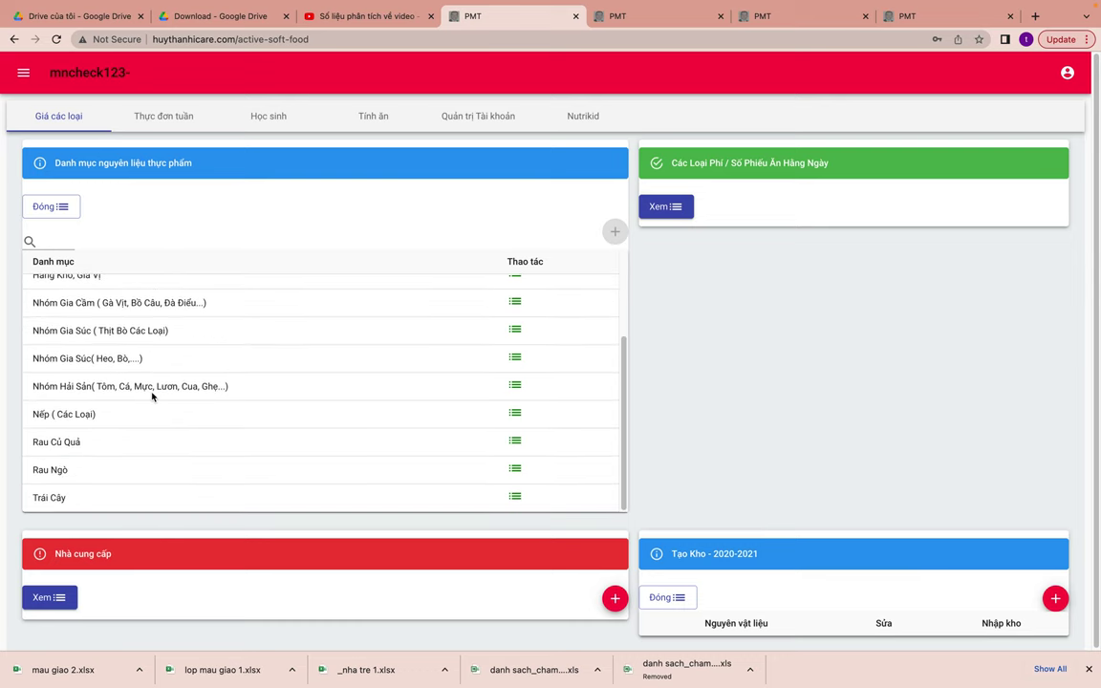
scroll(308, 386, up, 4)
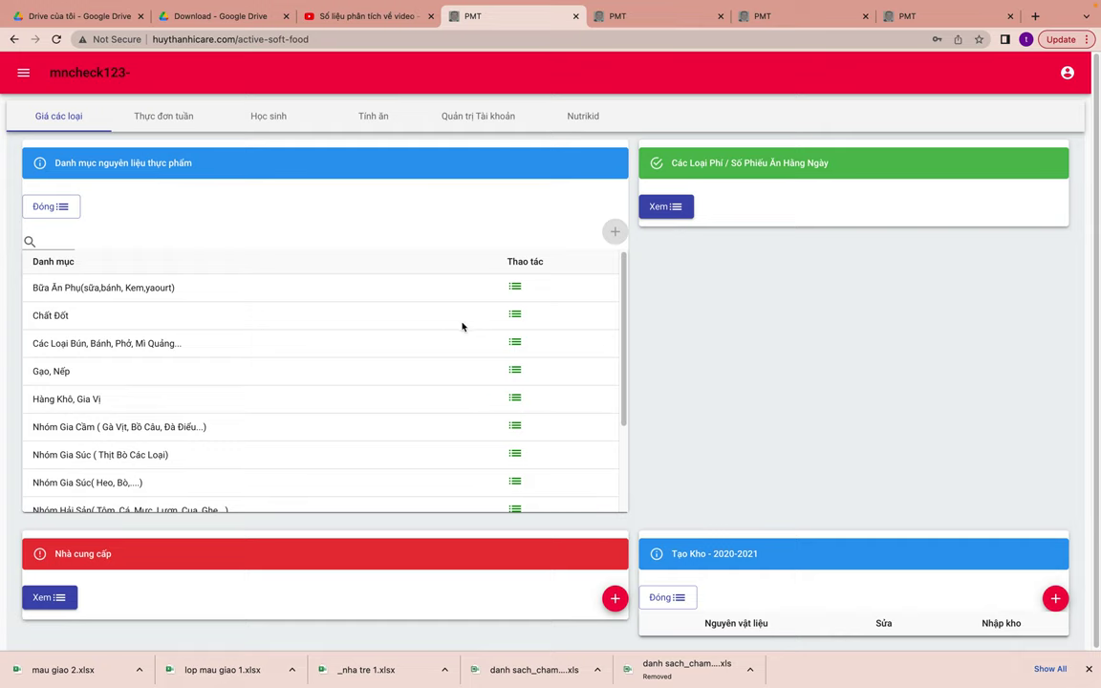
- Browse the Bữa Ăn Phụ food list and return to the category list
click(516, 286)
scroll(400, 427, down, 10)
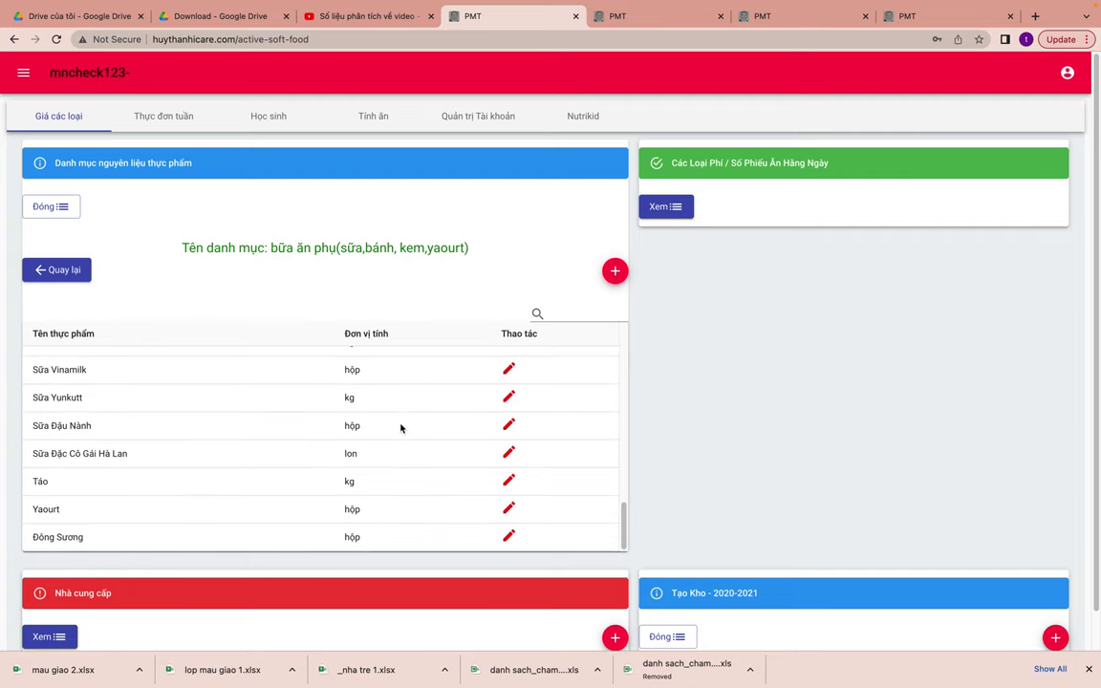
click(52, 269)
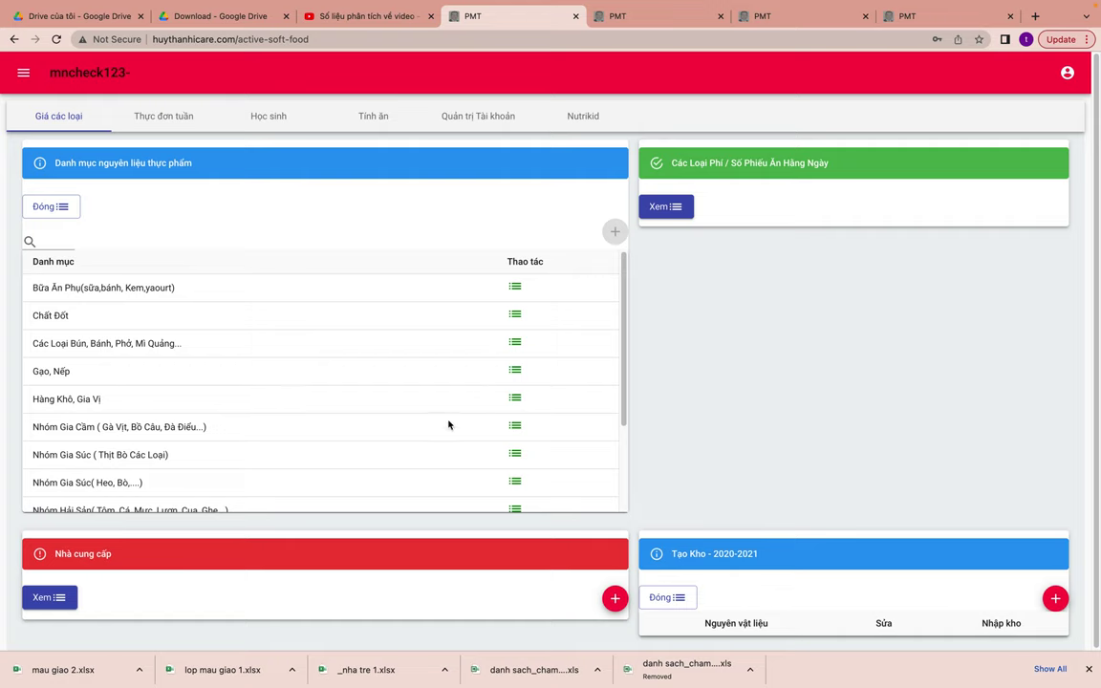
- View the Hải Sản list, cancel a new-ingredient form, and collapse the category list
scroll(448, 424, down, 2)
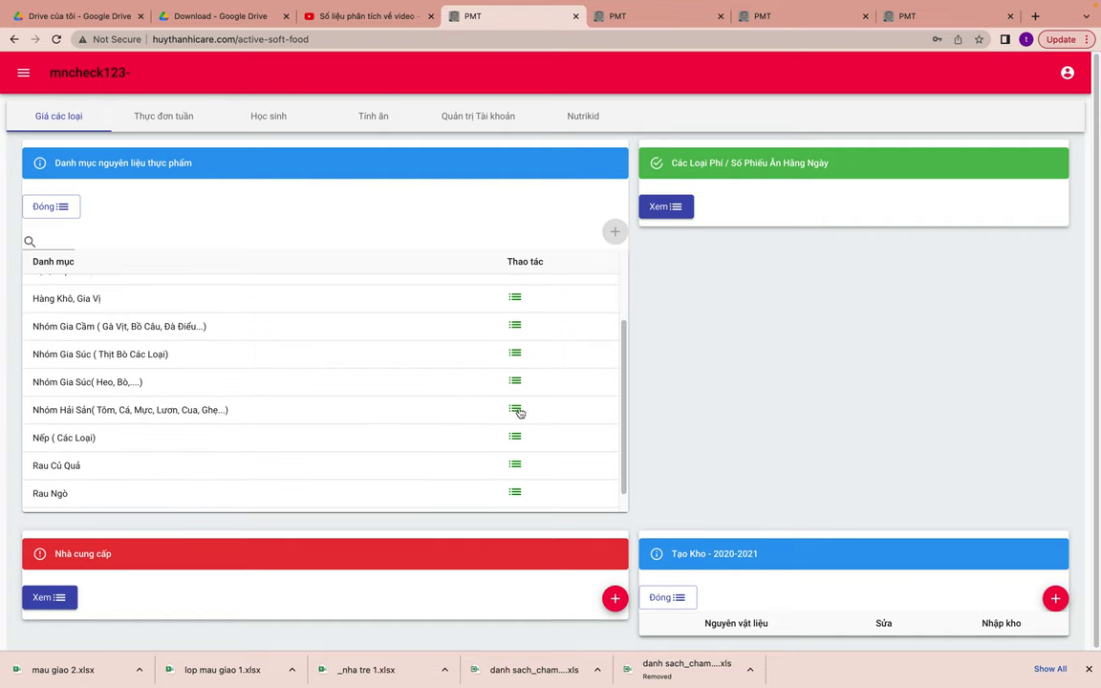
click(515, 409)
click(614, 270)
click(394, 350)
click(623, 344)
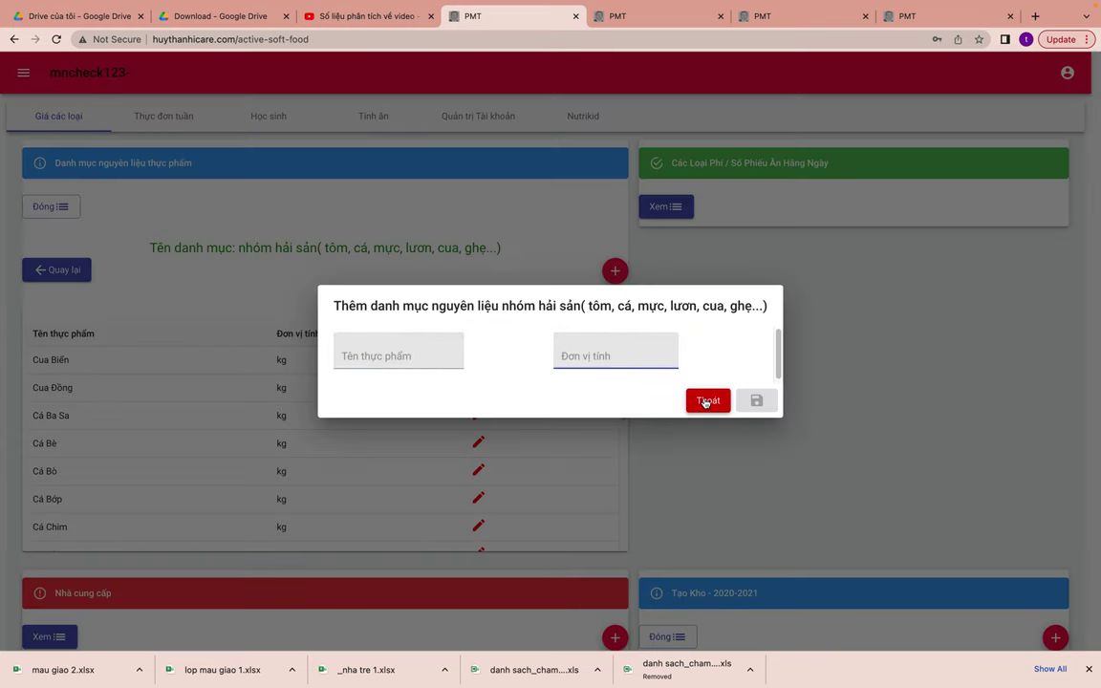
click(706, 400)
click(67, 267)
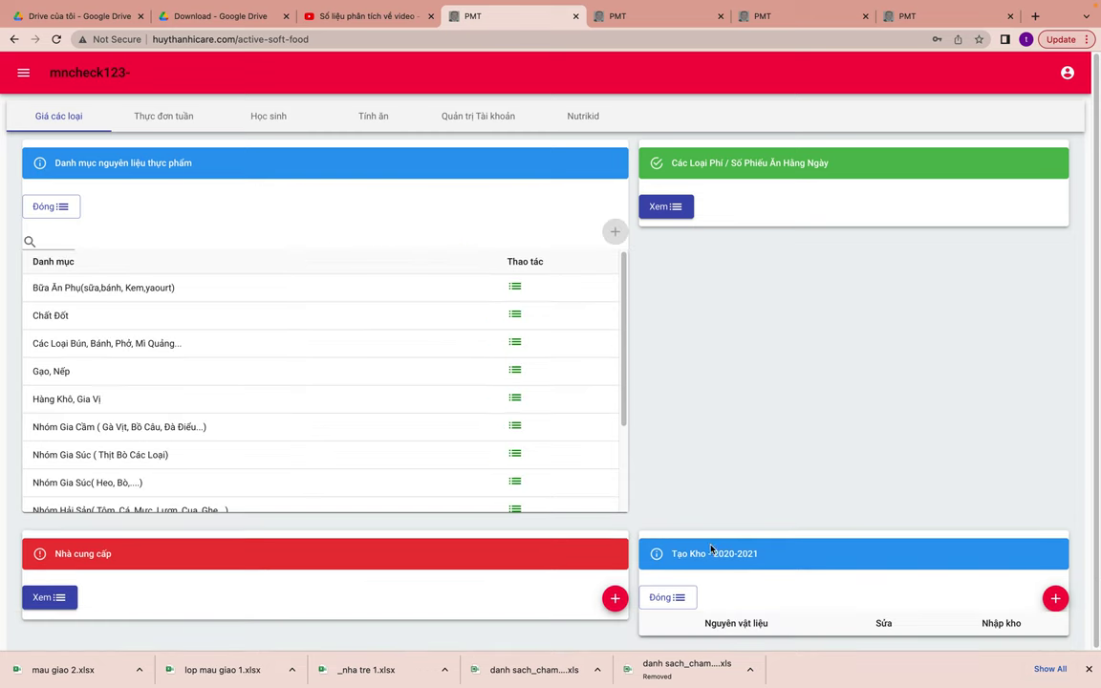
click(46, 207)
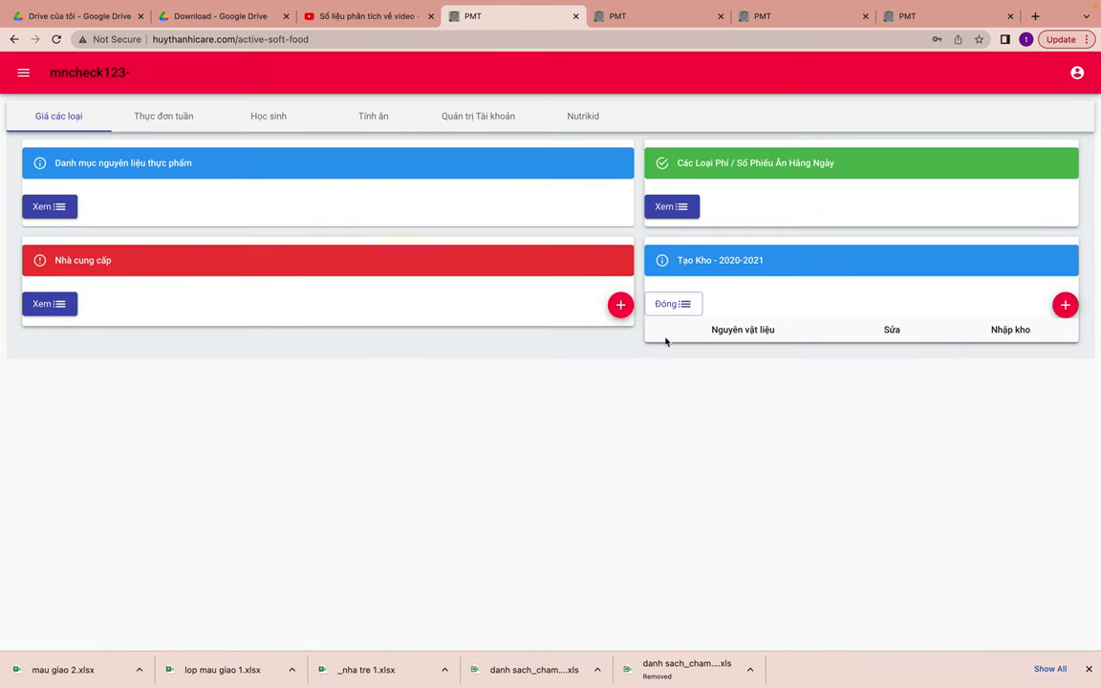
- Search 'gao' and add gạo tài nguyên to the Tạo Kho 2020-2021 warehouse list
click(680, 307)
click(679, 308)
click(1064, 305)
click(525, 354)
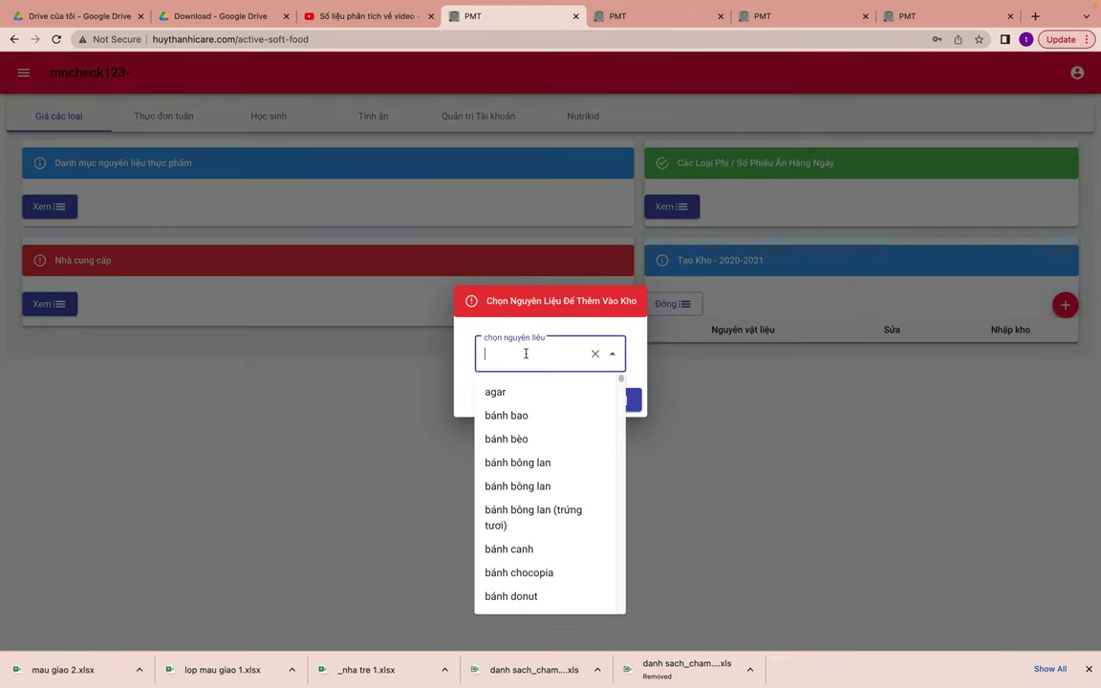
text(gao)
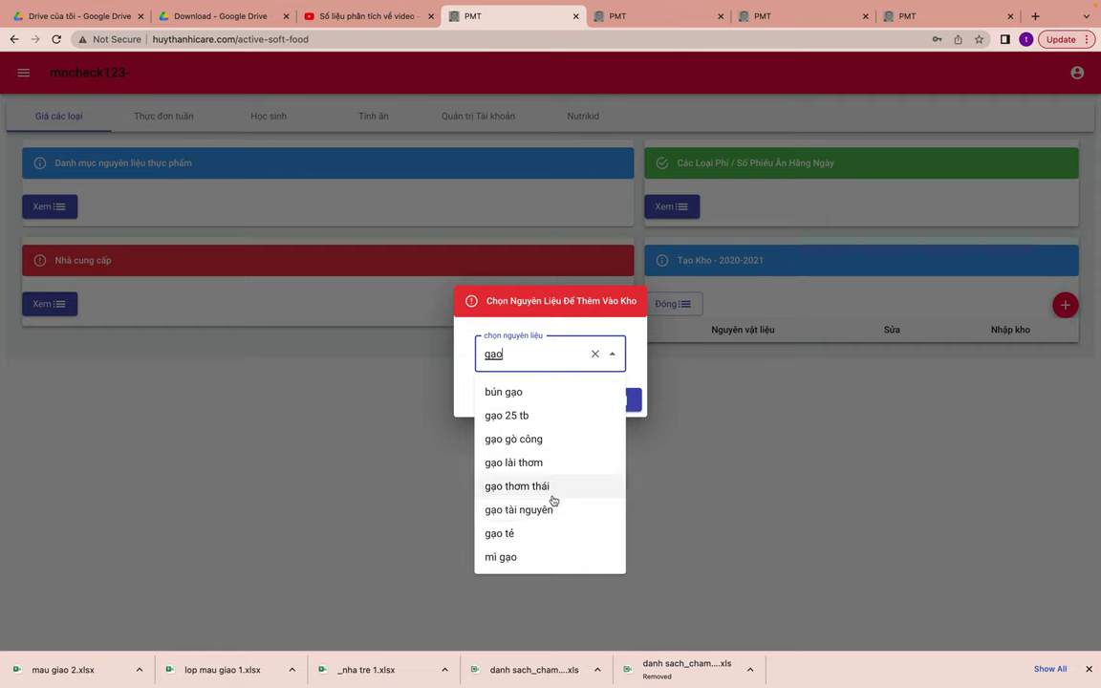
click(518, 509)
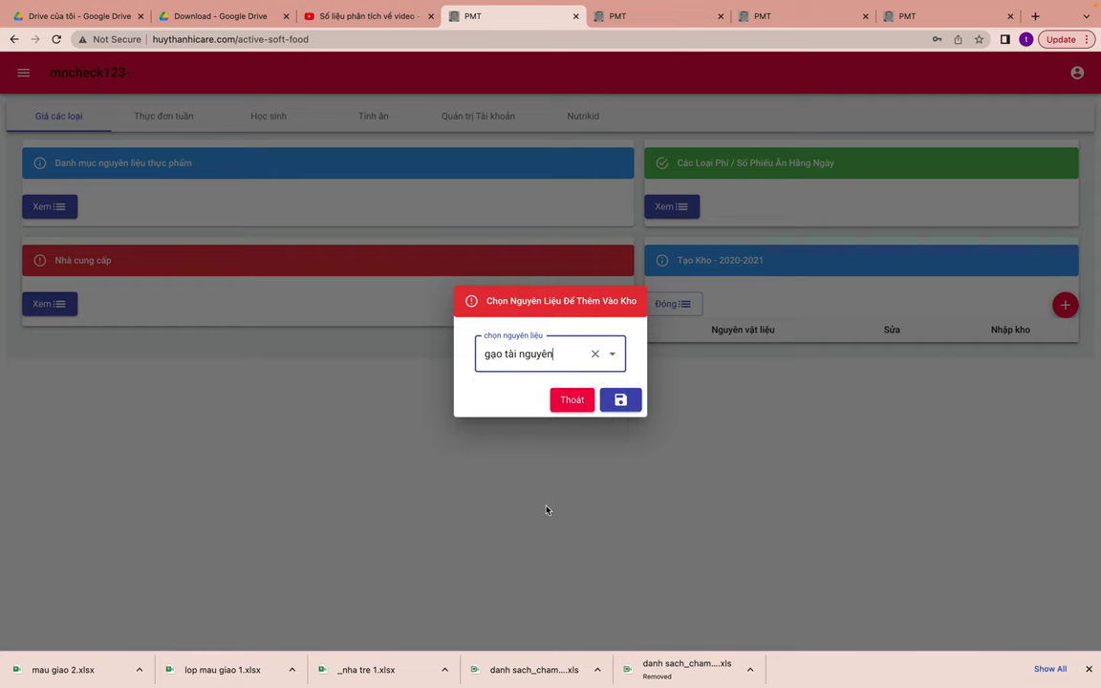
click(620, 400)
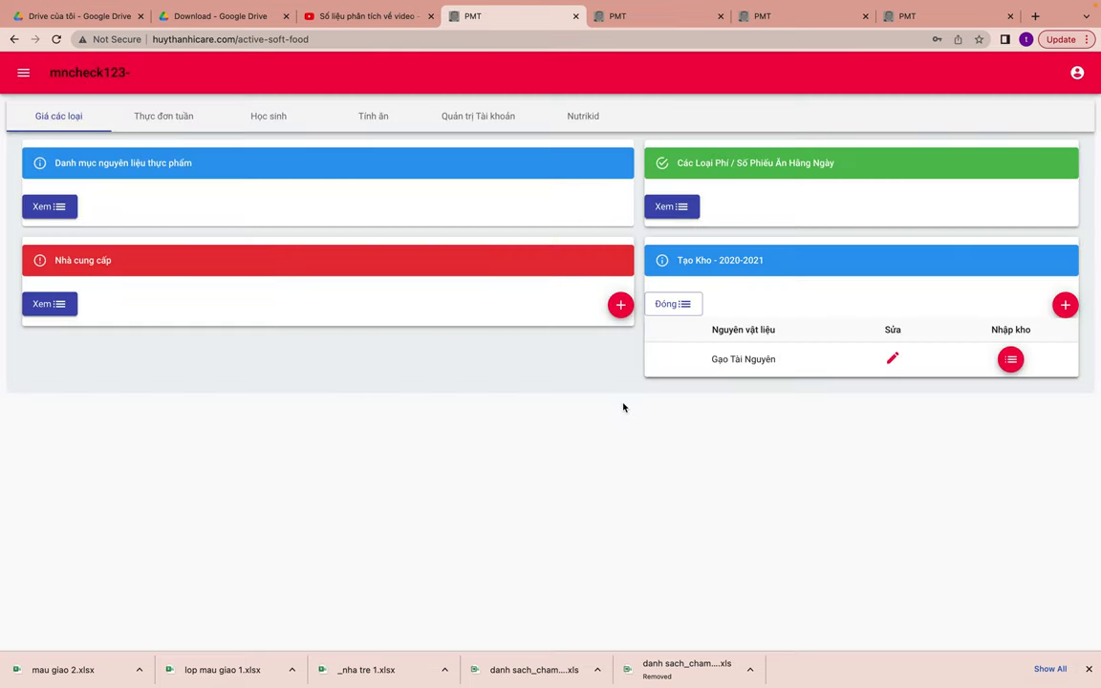
- Inspect the empty Nhập kho record for Gạo Tài Nguyên, then collapse the Tạo Kho table
click(1013, 358)
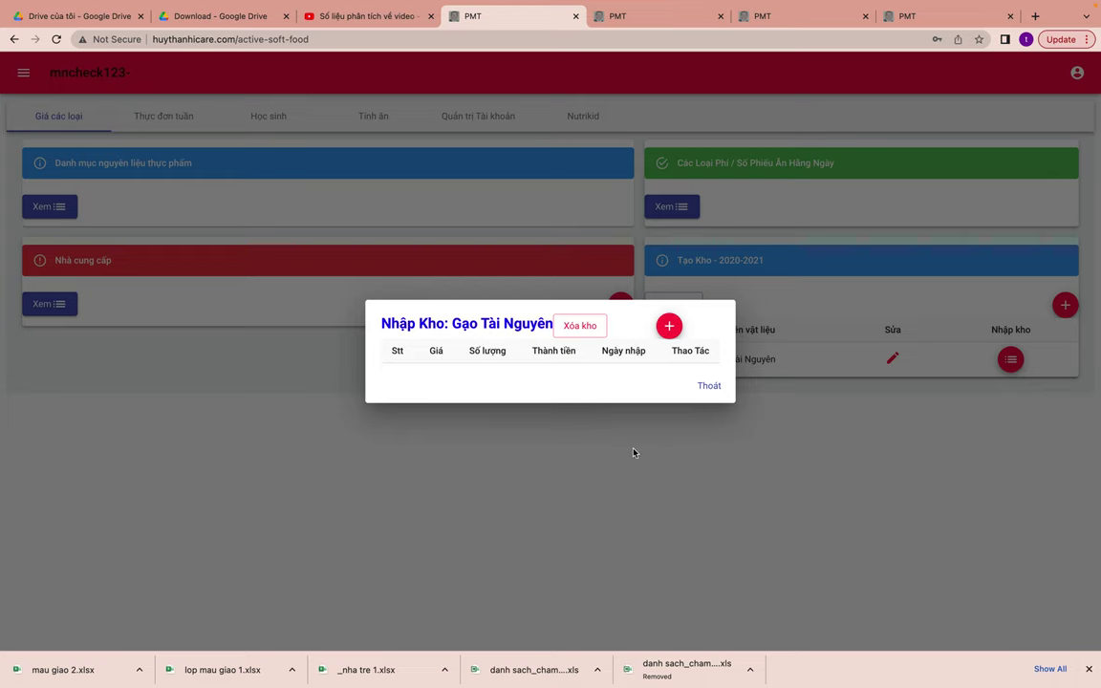
click(704, 391)
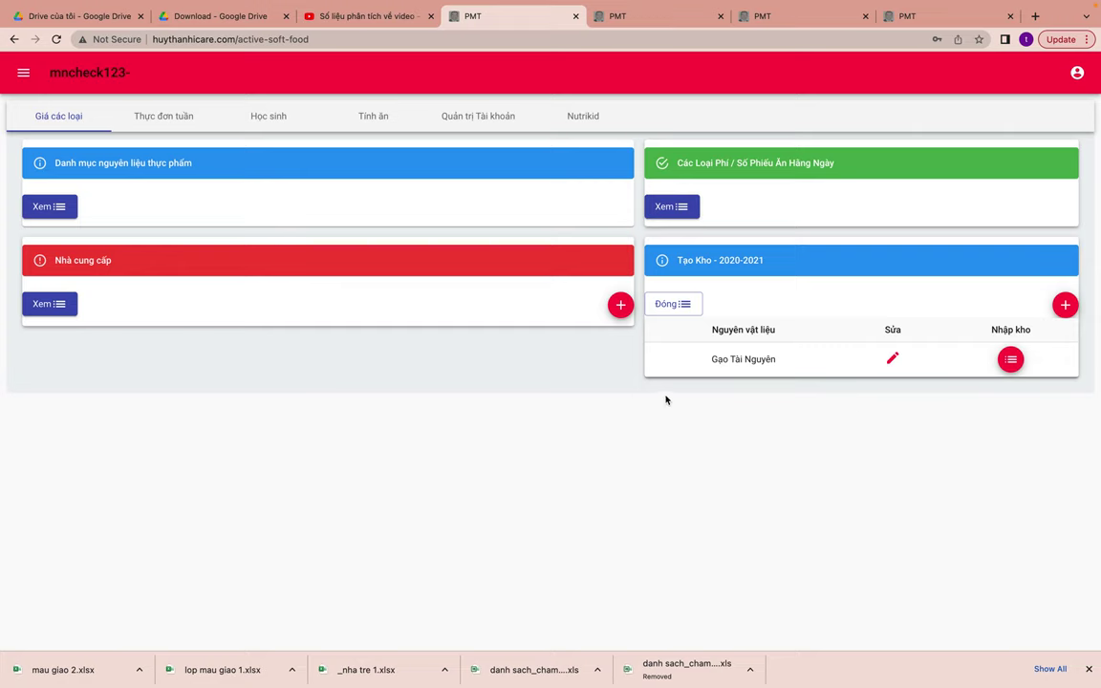
click(665, 306)
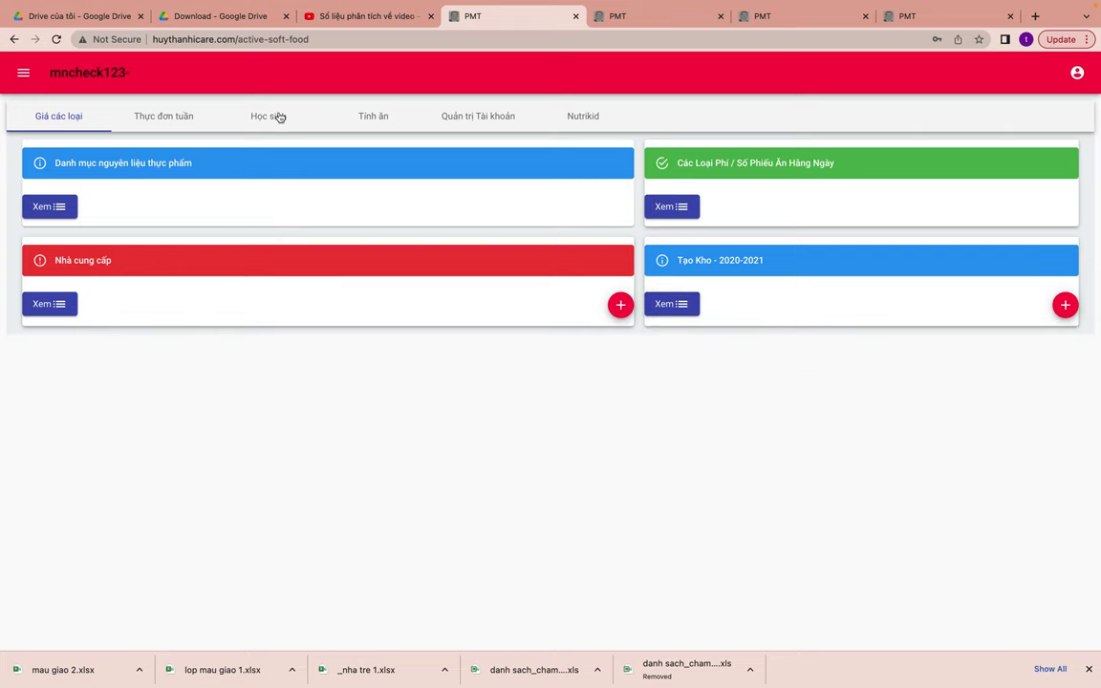
- On the Học sinh page, expand the grade list, check Nha Tre, and start a new grade's name
click(272, 114)
click(43, 230)
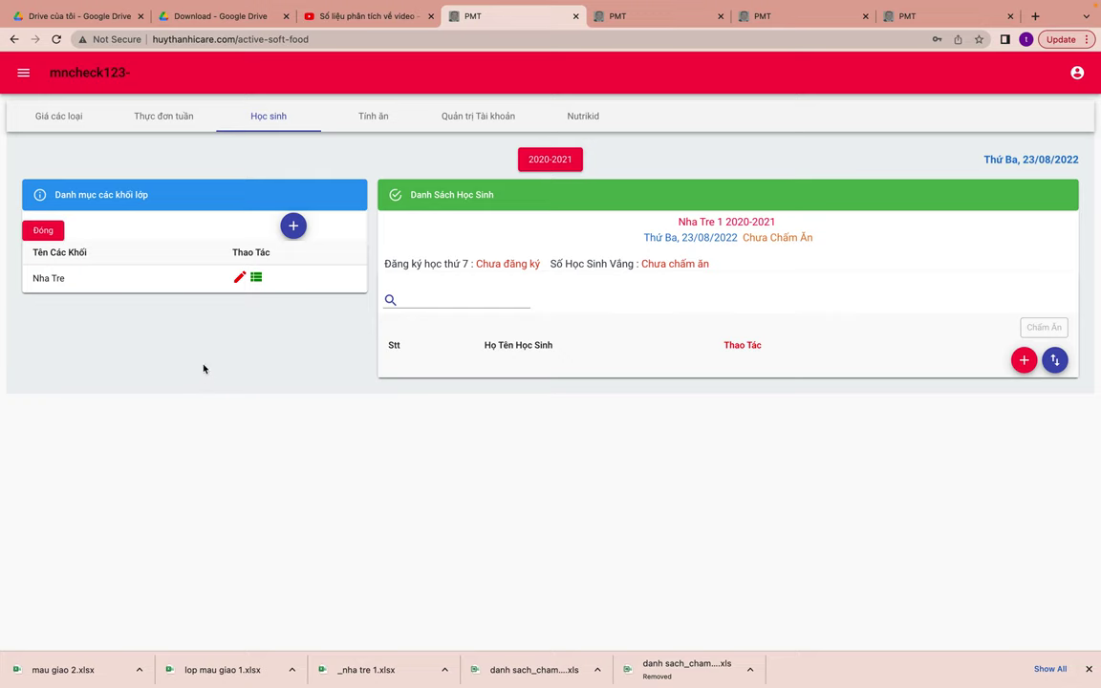
click(257, 278)
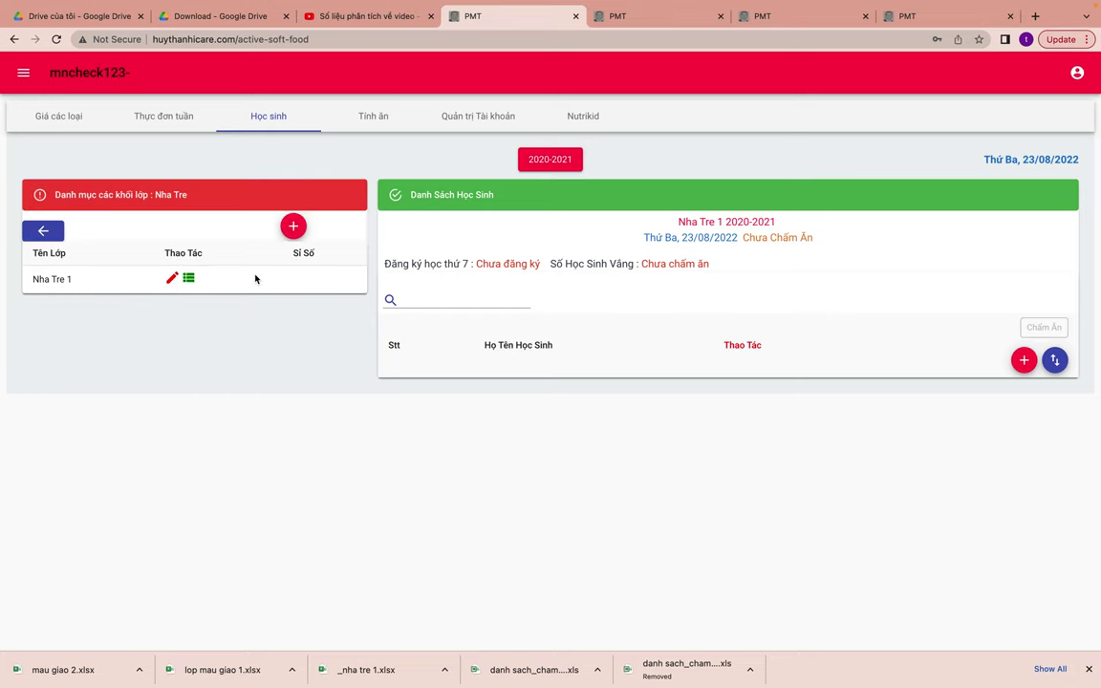
click(43, 230)
click(293, 226)
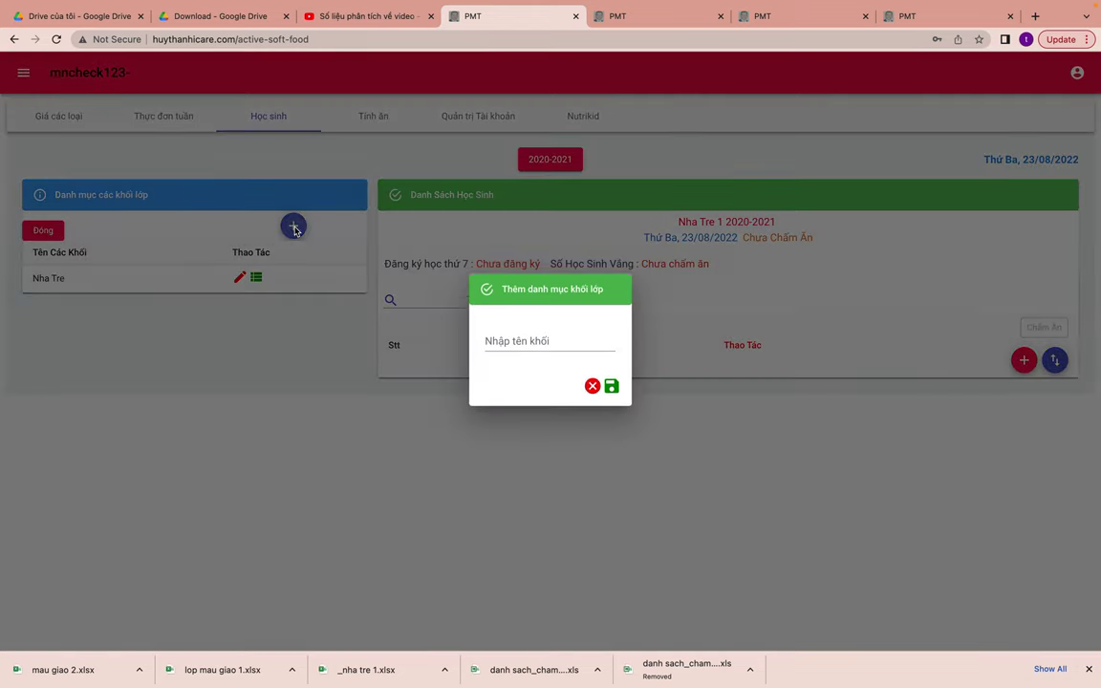
click(546, 351)
text(ma)
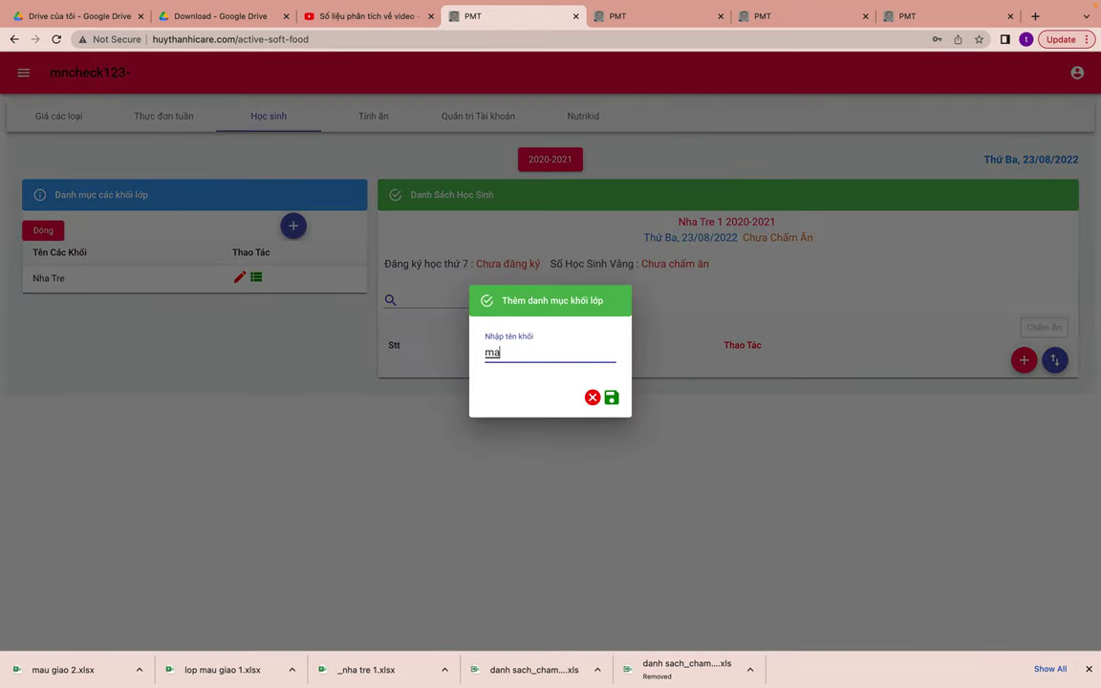
text(âux)
- Save the Mẫu Giáo grade and add class 'nhà trẻ 1' under Nha Tre
click(612, 397)
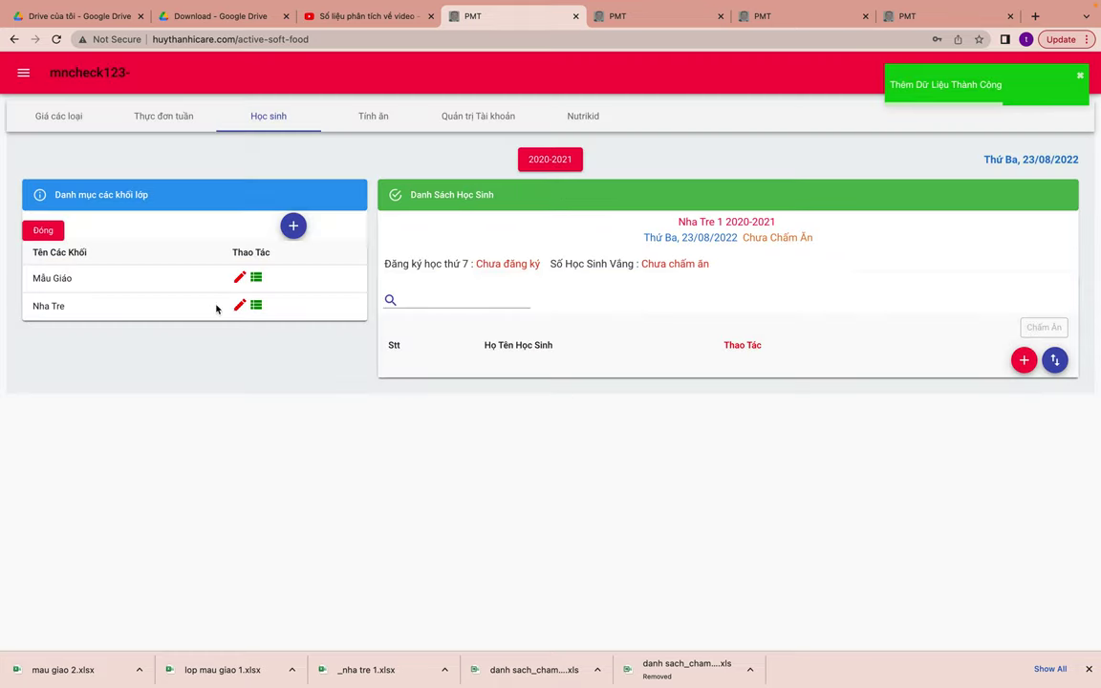
click(256, 306)
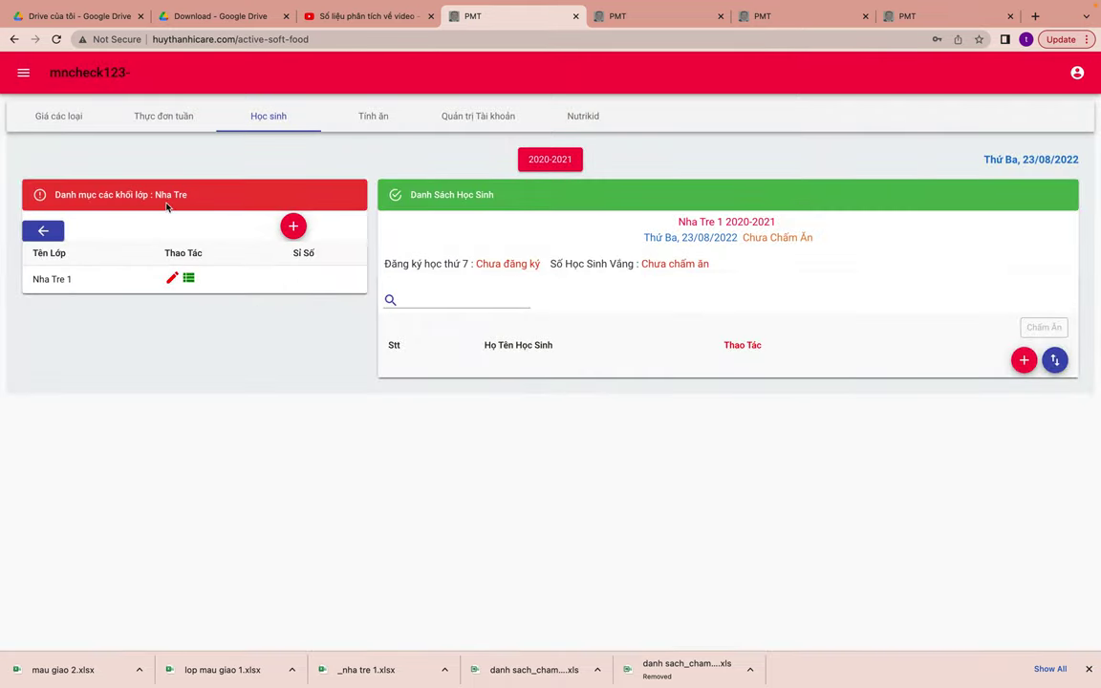
click(294, 230)
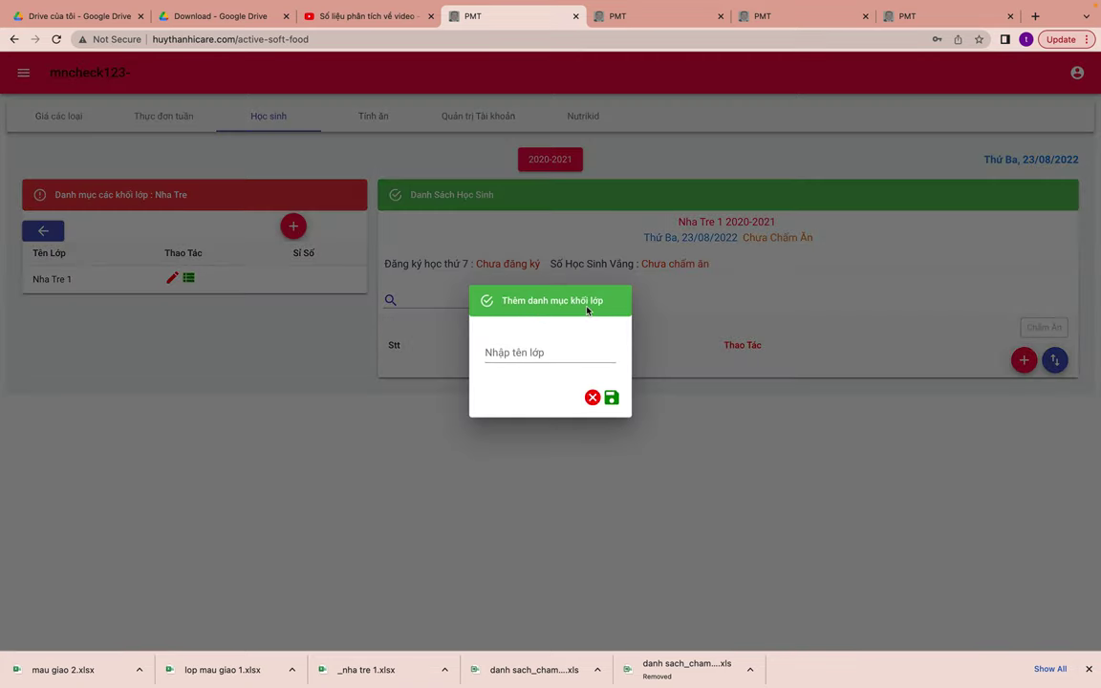
click(577, 354)
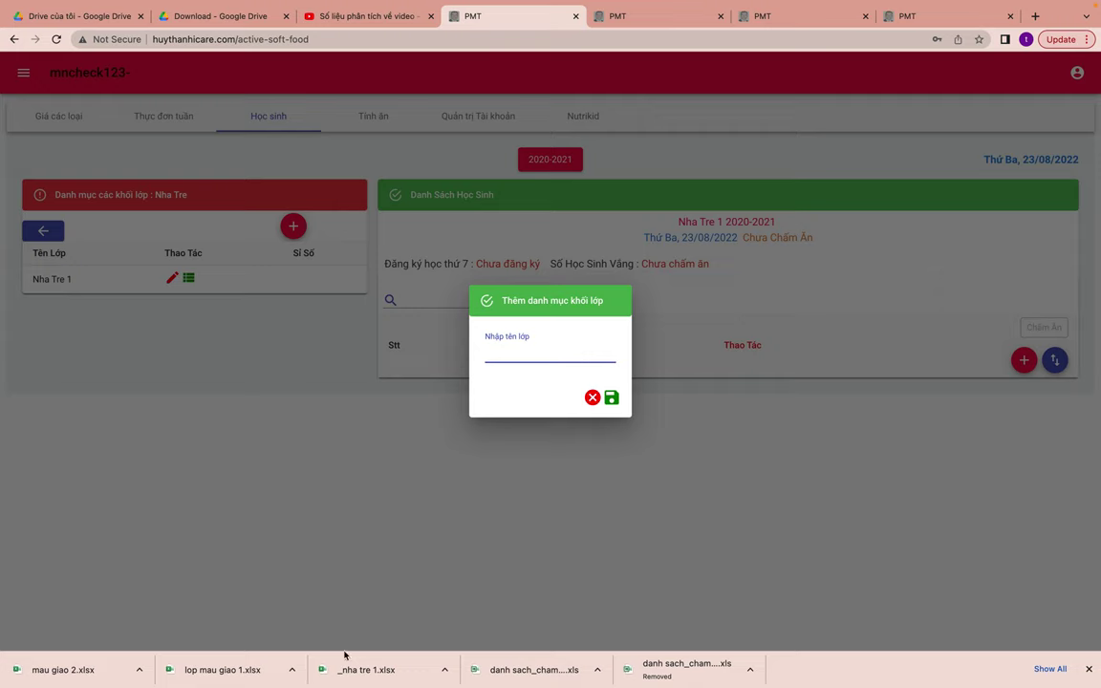
text(nhà trẻ 1)
click(611, 399)
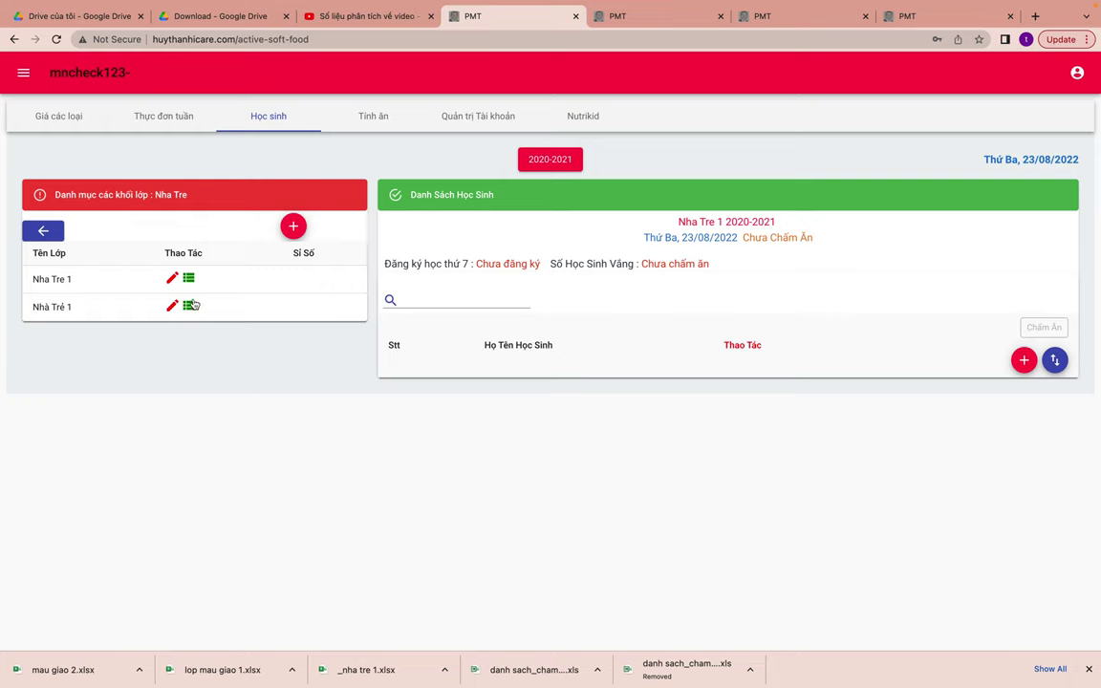
click(40, 231)
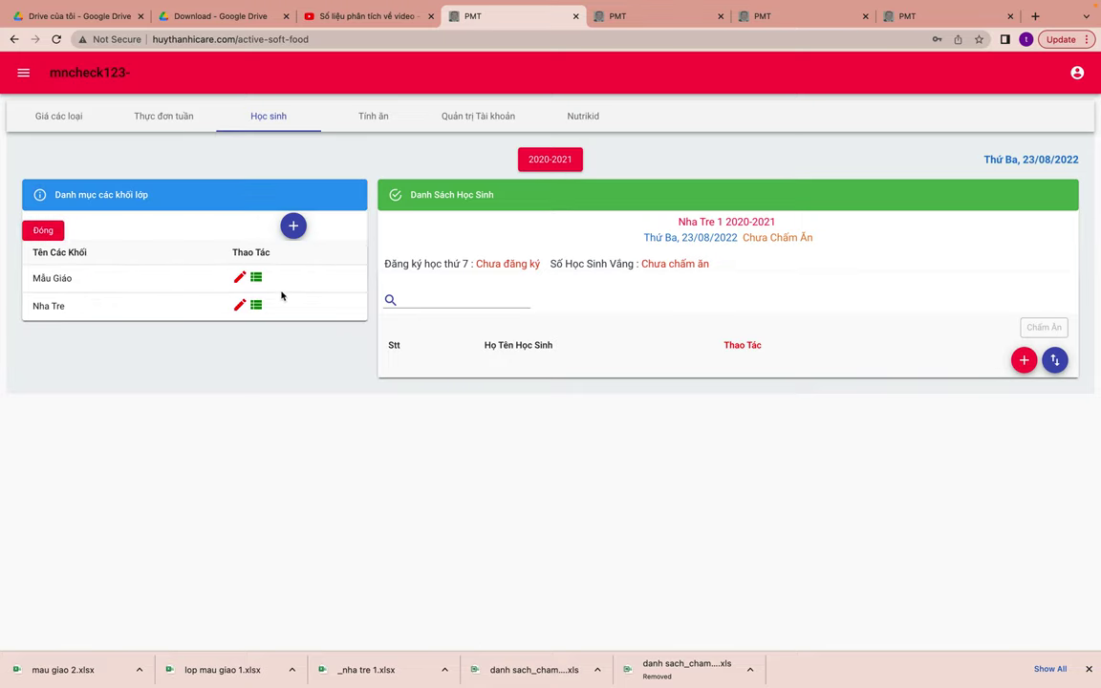
- Rename Nha Tre's class Nhà Trẻ 1 to Nhà Trẻ 2 and return to the grade list
click(255, 306)
click(172, 306)
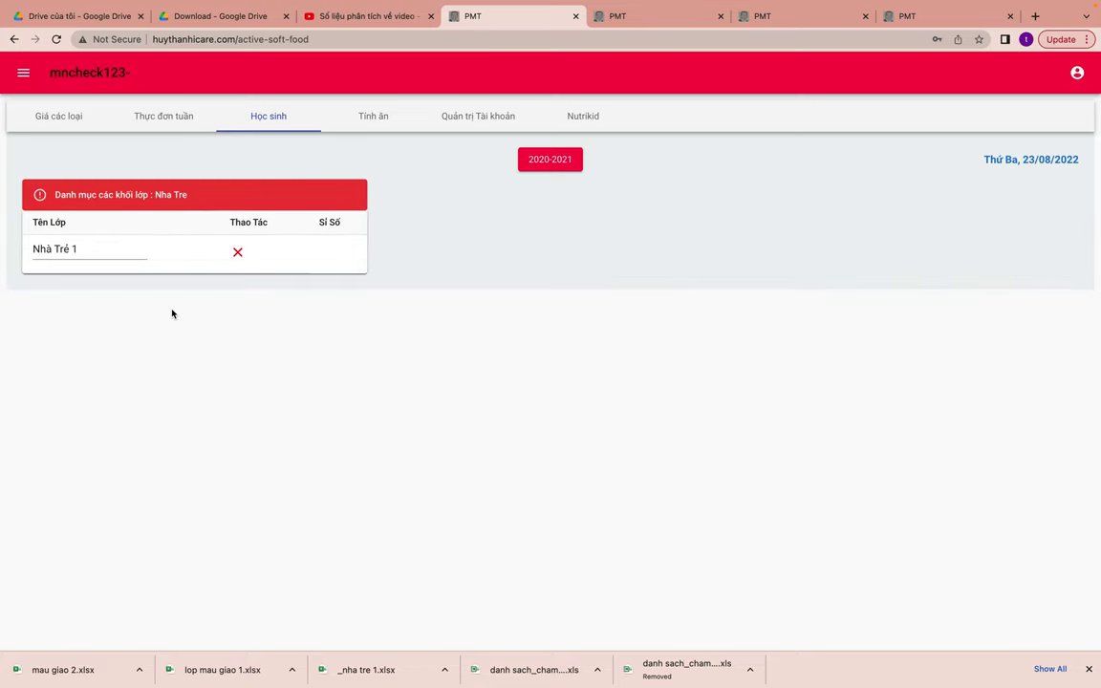
click(108, 246)
key(BackSpace)
click(253, 252)
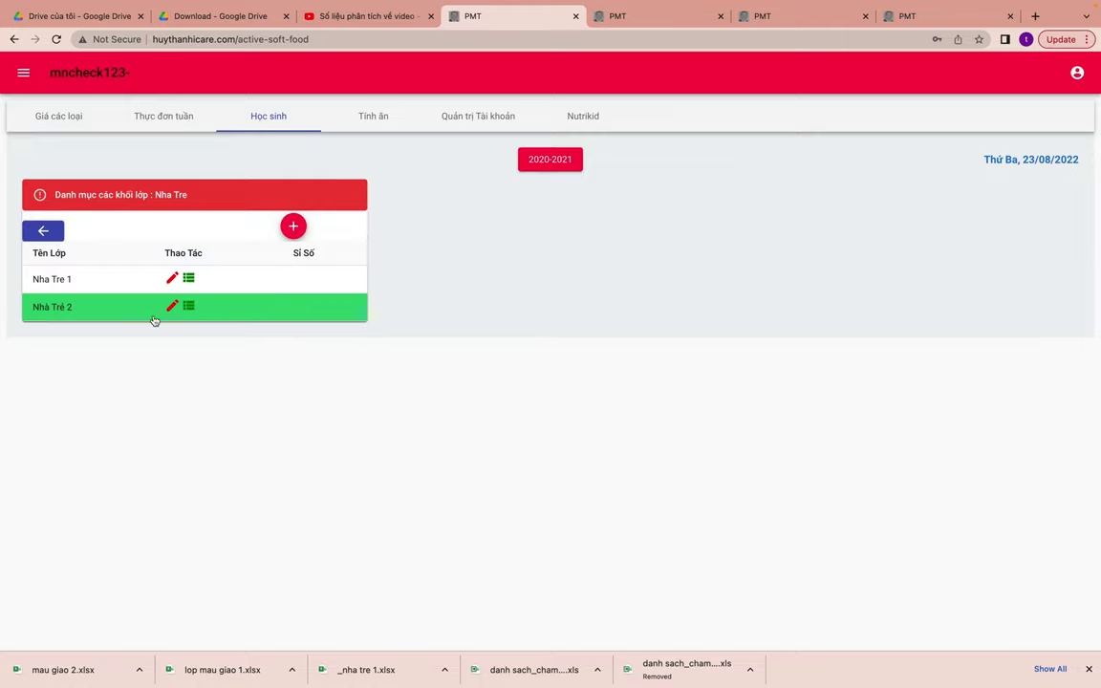
click(41, 230)
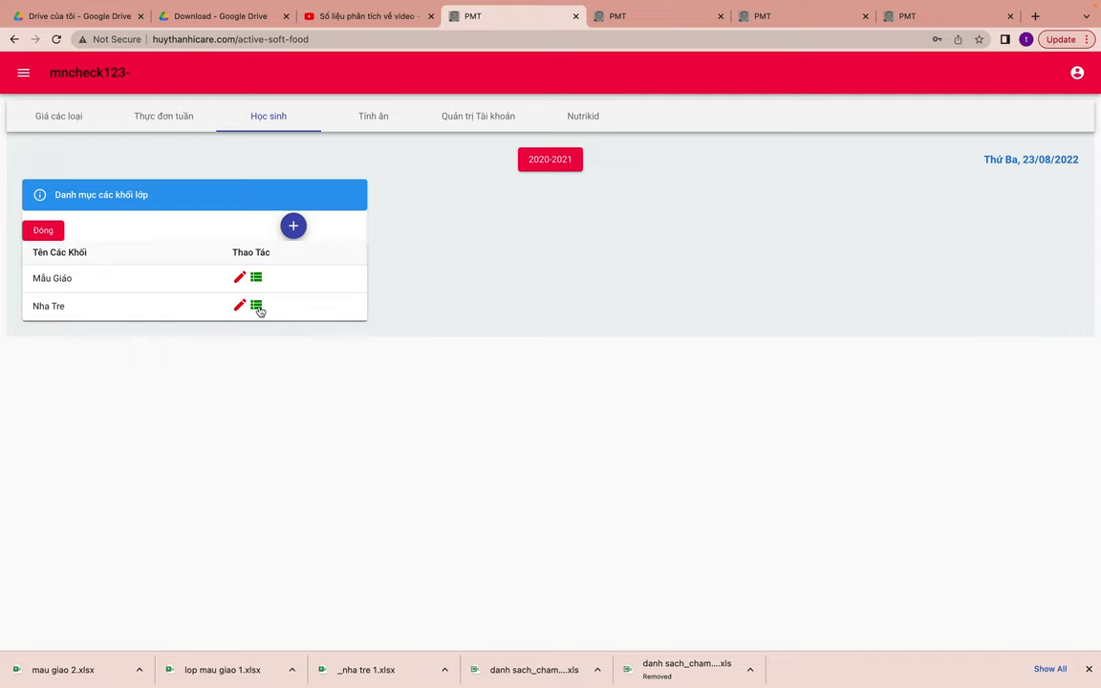
- Open class Nha Tre 1's student list and add a first student
click(257, 307)
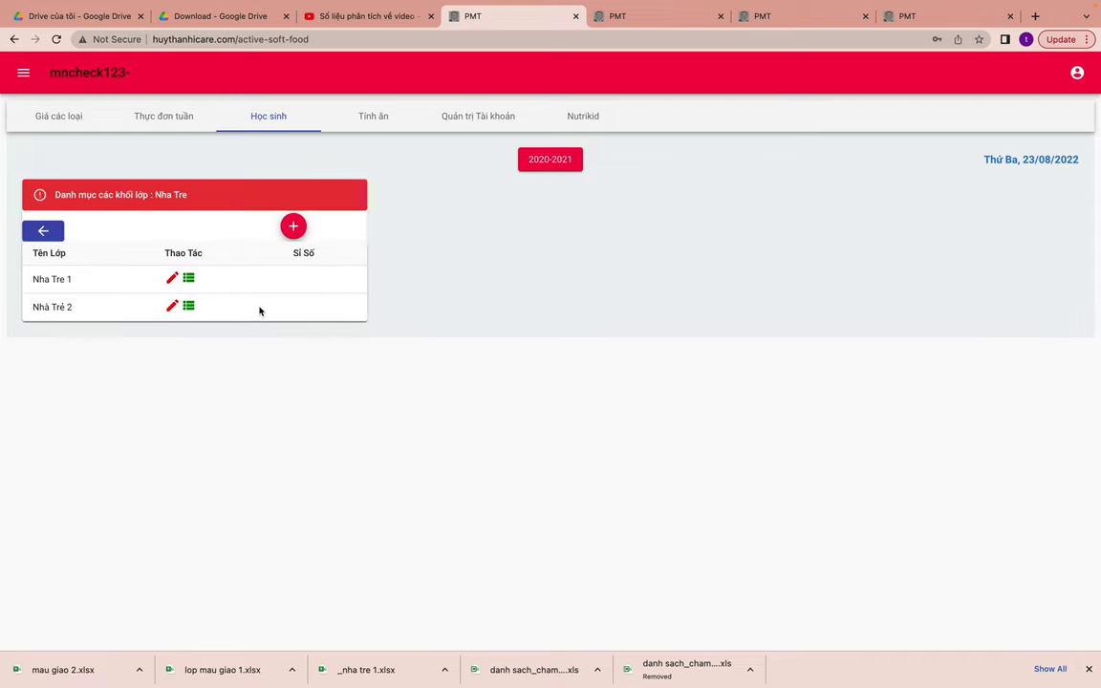
click(190, 279)
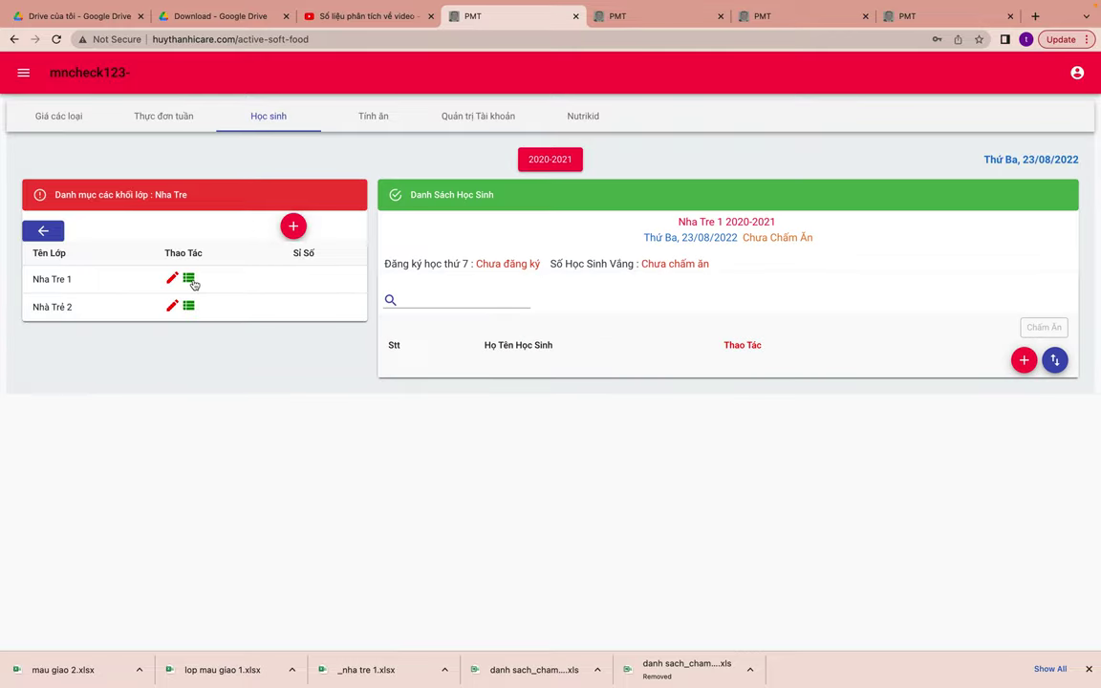
click(1023, 359)
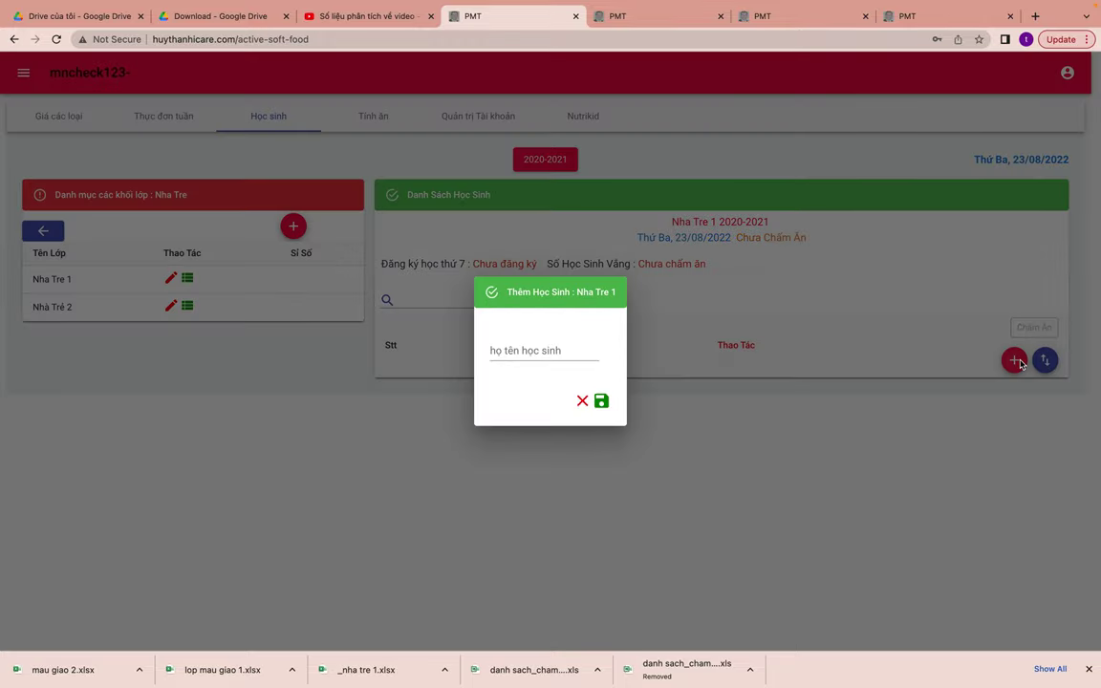
click(490, 354)
text(phan a)
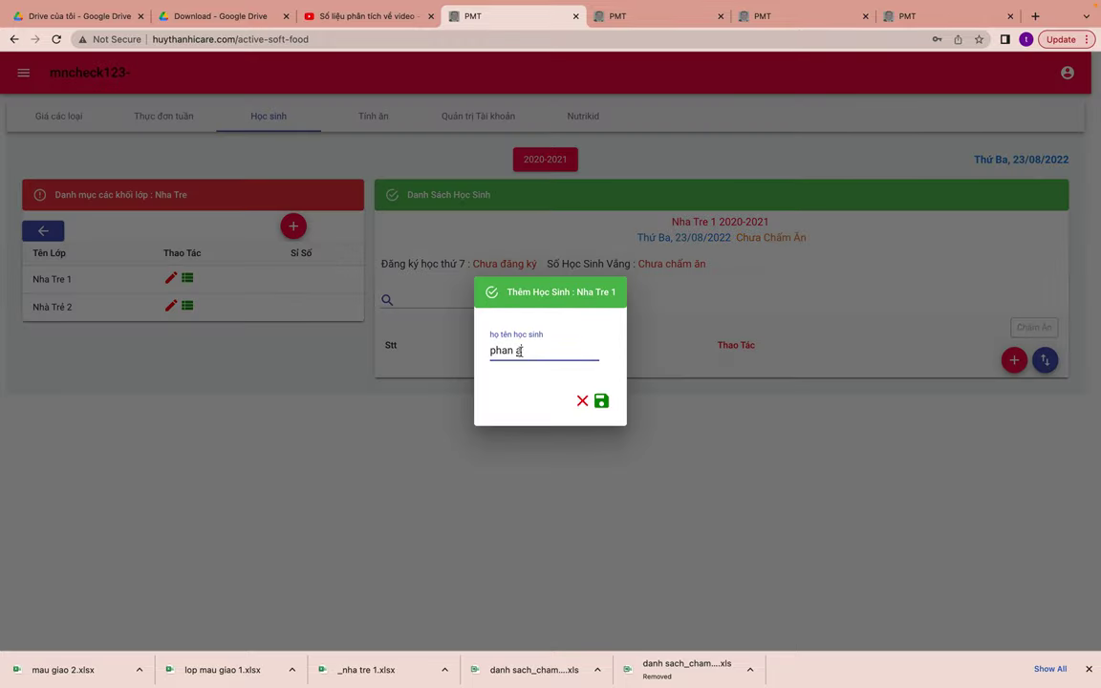
click(599, 400)
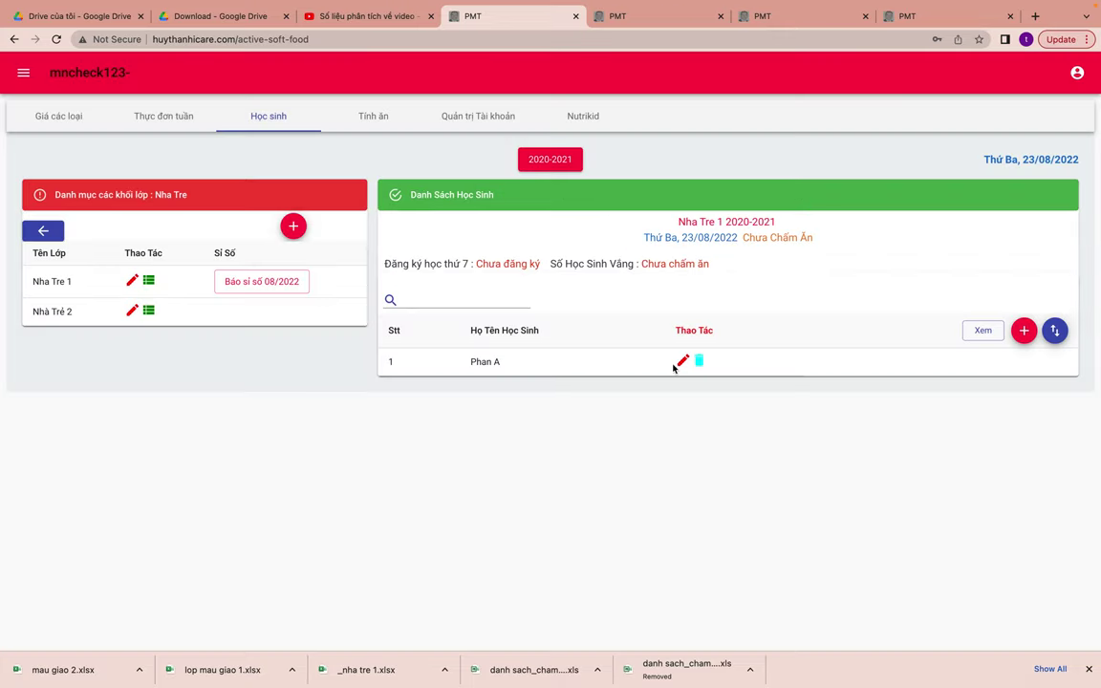
- Add a second student, then begin correcting the first student's name
click(1022, 330)
click(522, 354)
text(phan ba)
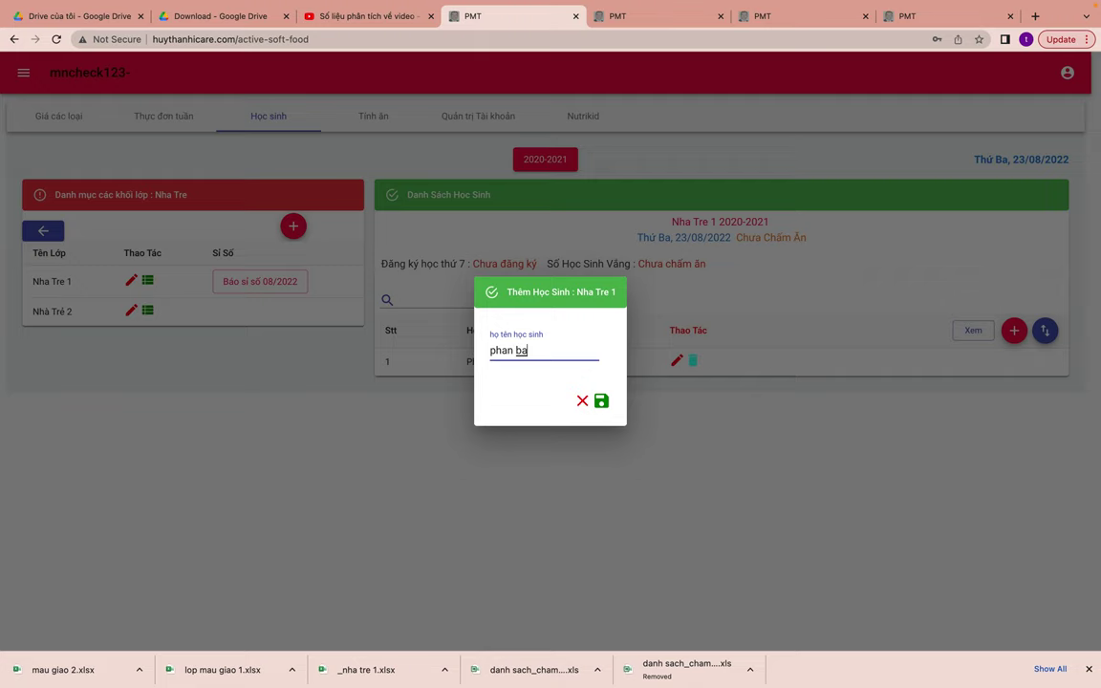
text(n)
click(600, 400)
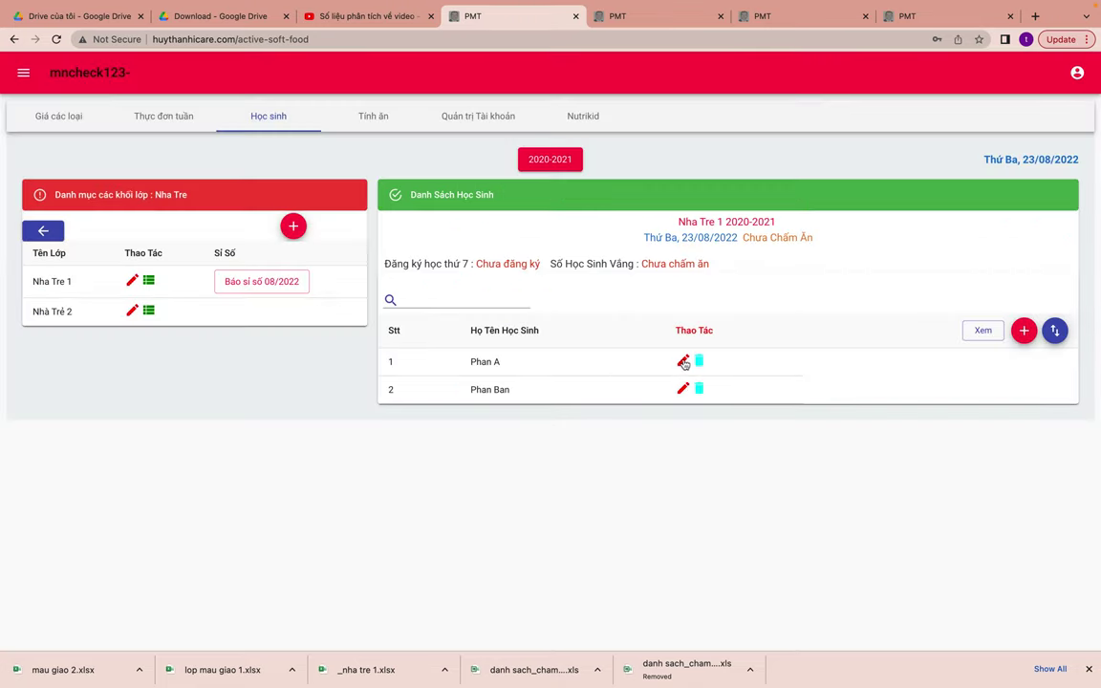
click(682, 361)
click(553, 369)
key(BackSpace)
text(van )
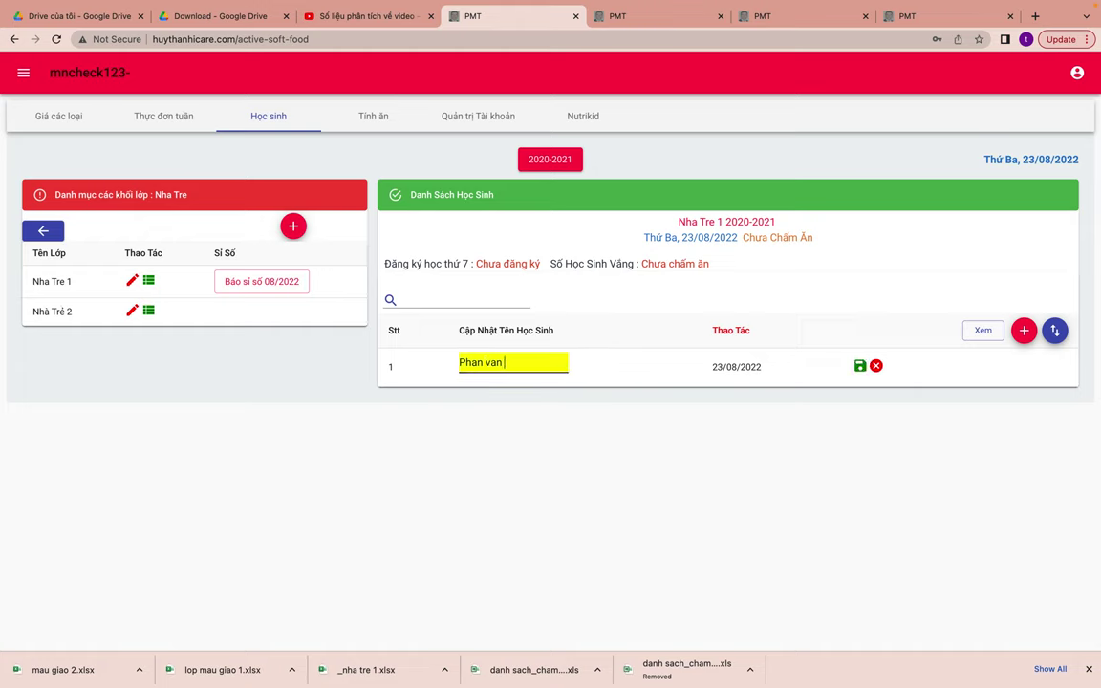
text(c)
- Save the first student's corrected name, then delete both students with Chấp nhận
click(860, 366)
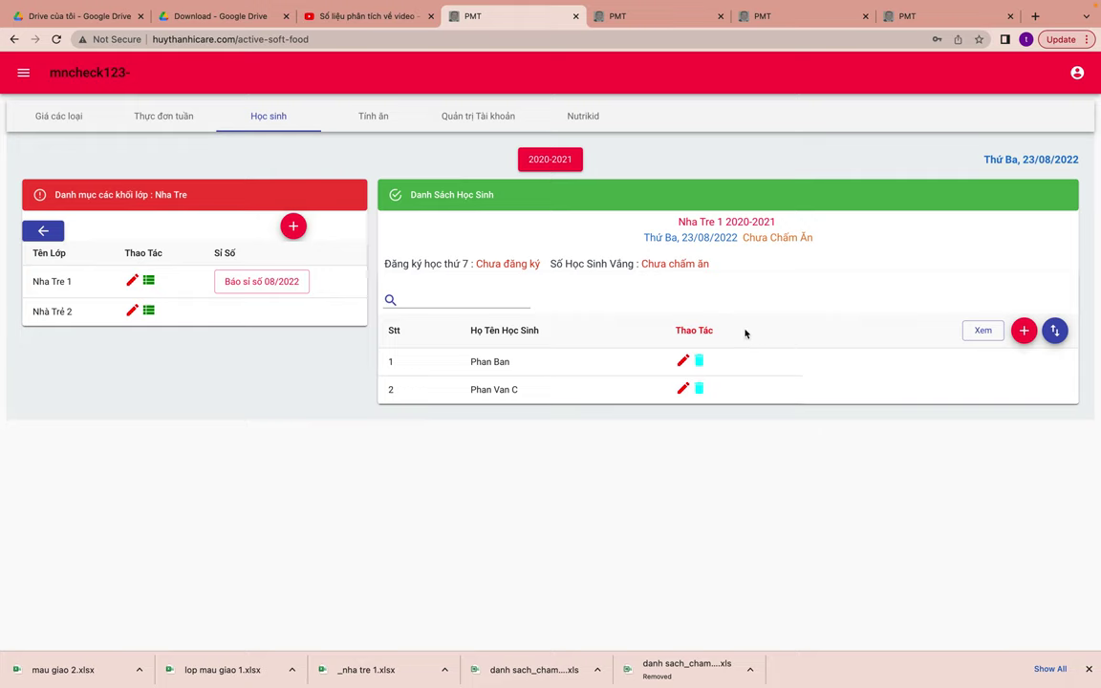
click(701, 362)
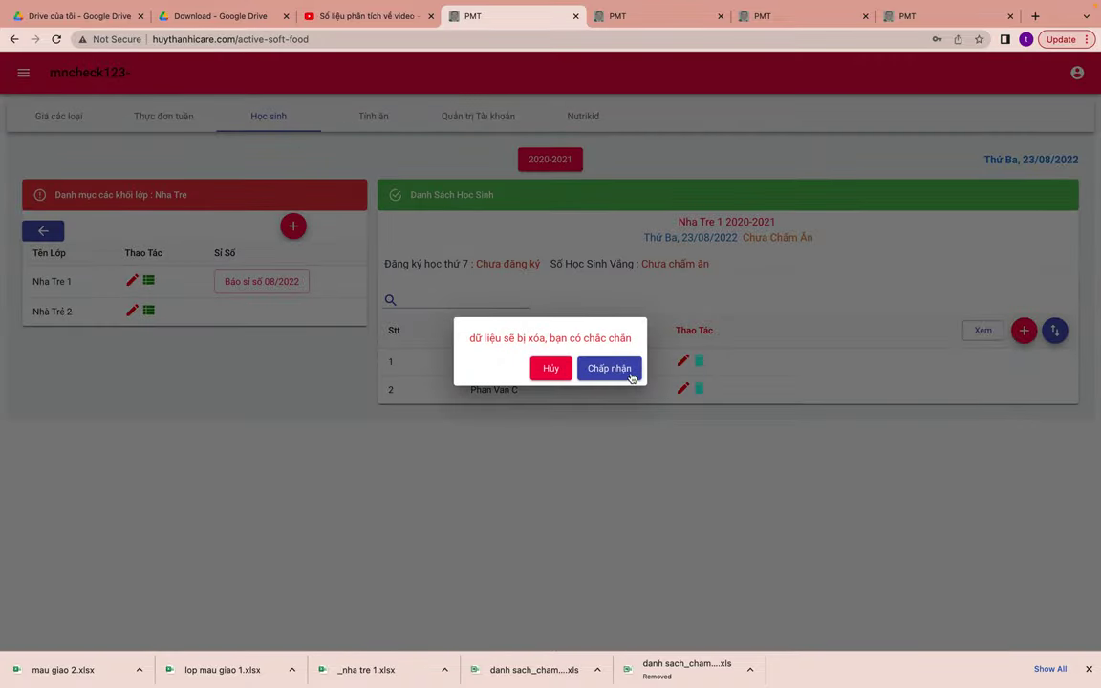
click(628, 372)
click(696, 362)
click(625, 371)
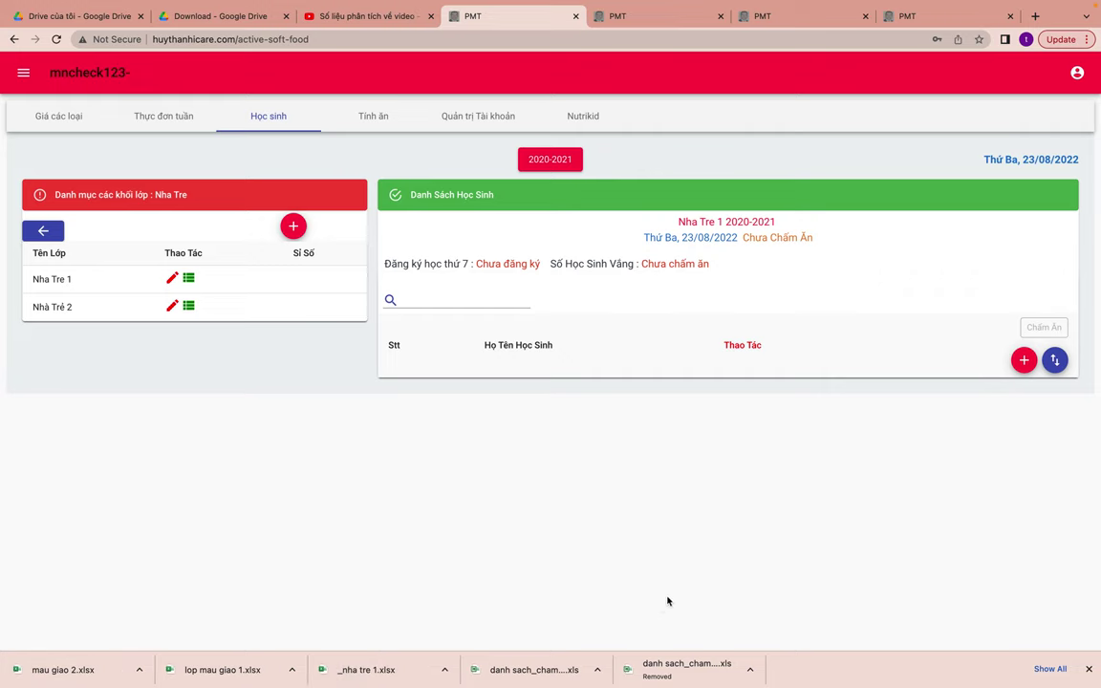
- Upload _nha tre 1.xlsx into Nha Tre 1's Excel import and browse the imported pages
click(1055, 361)
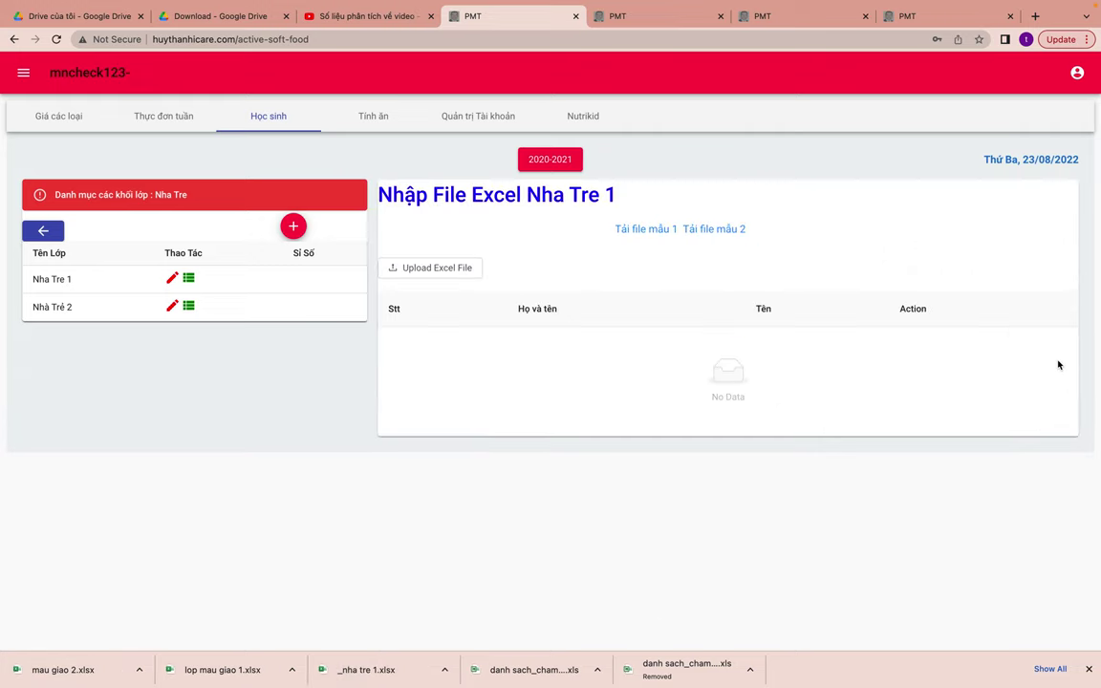
click(429, 267)
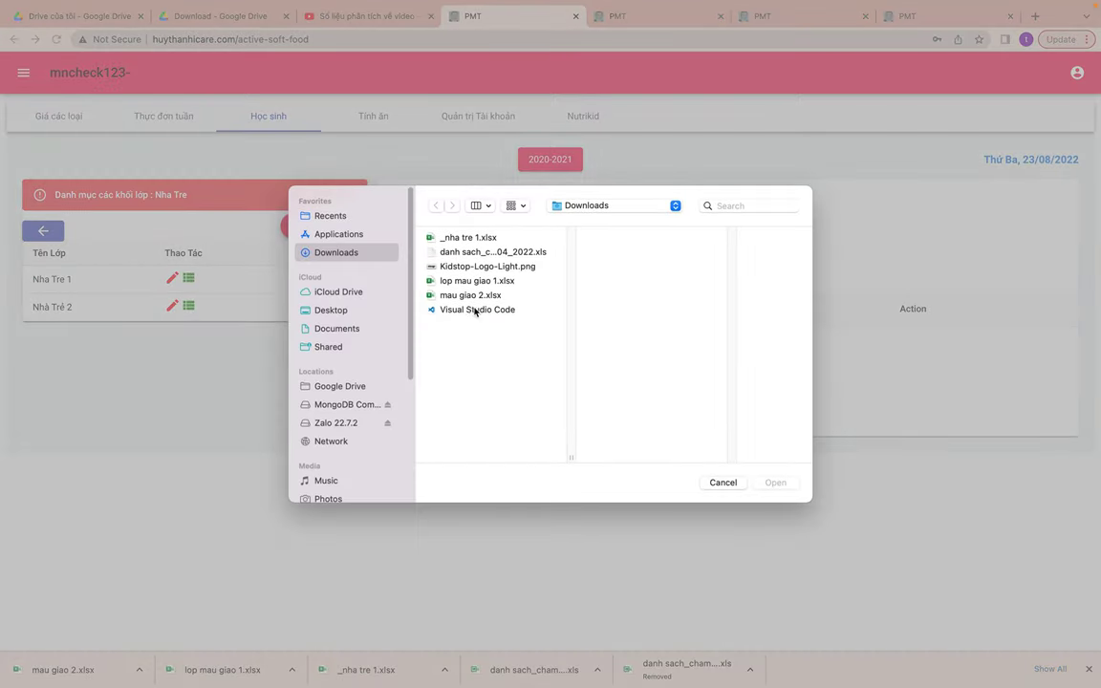
click(474, 238)
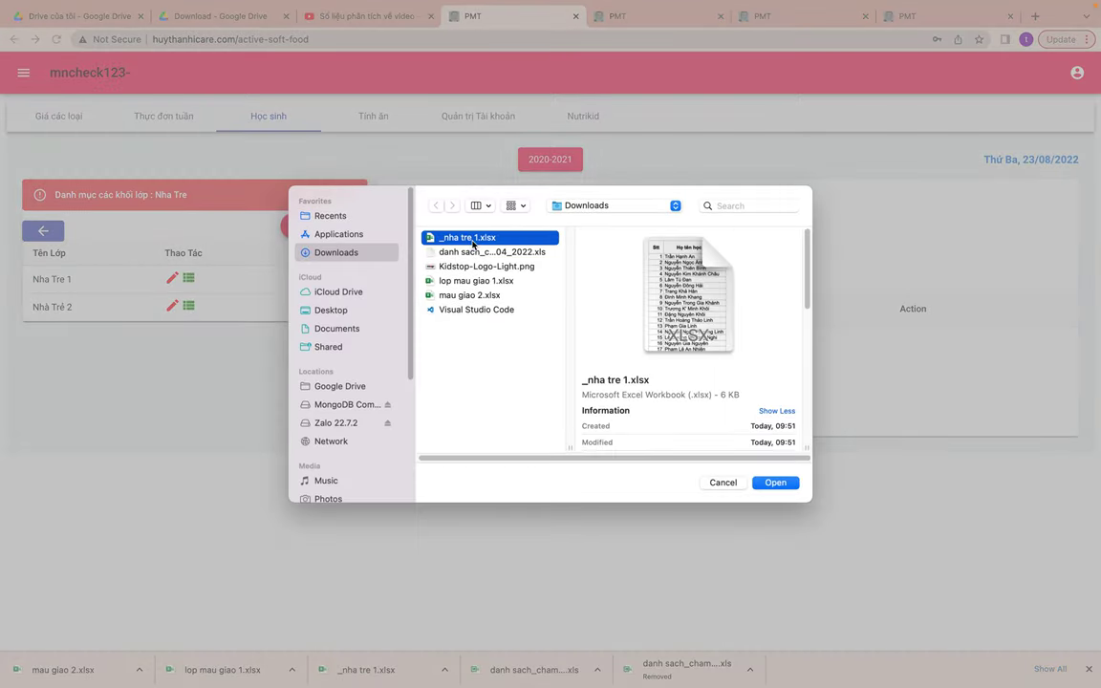
click(775, 482)
scroll(786, 492, down, 2)
scroll(785, 492, up, 2)
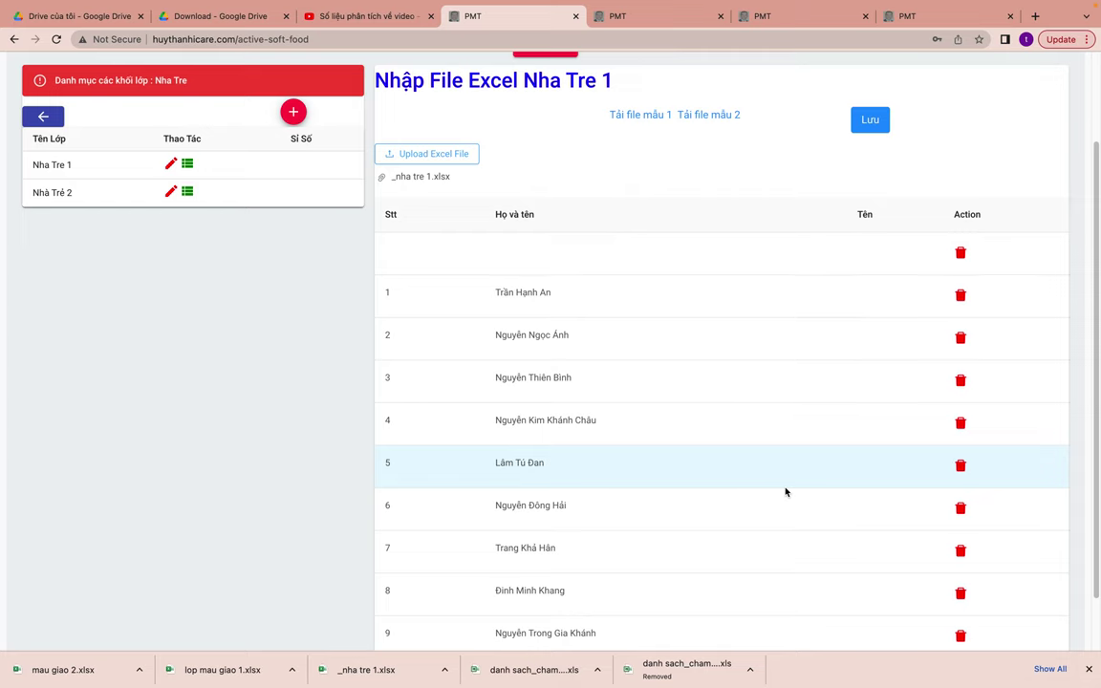
scroll(786, 492, down, 2)
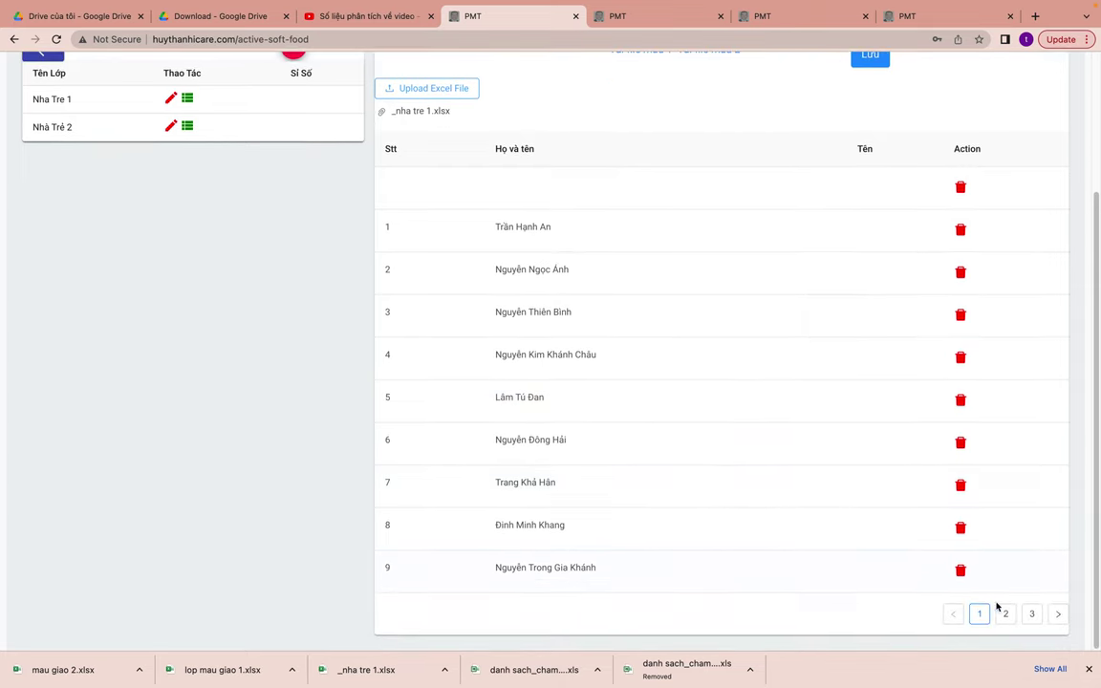
click(1032, 614)
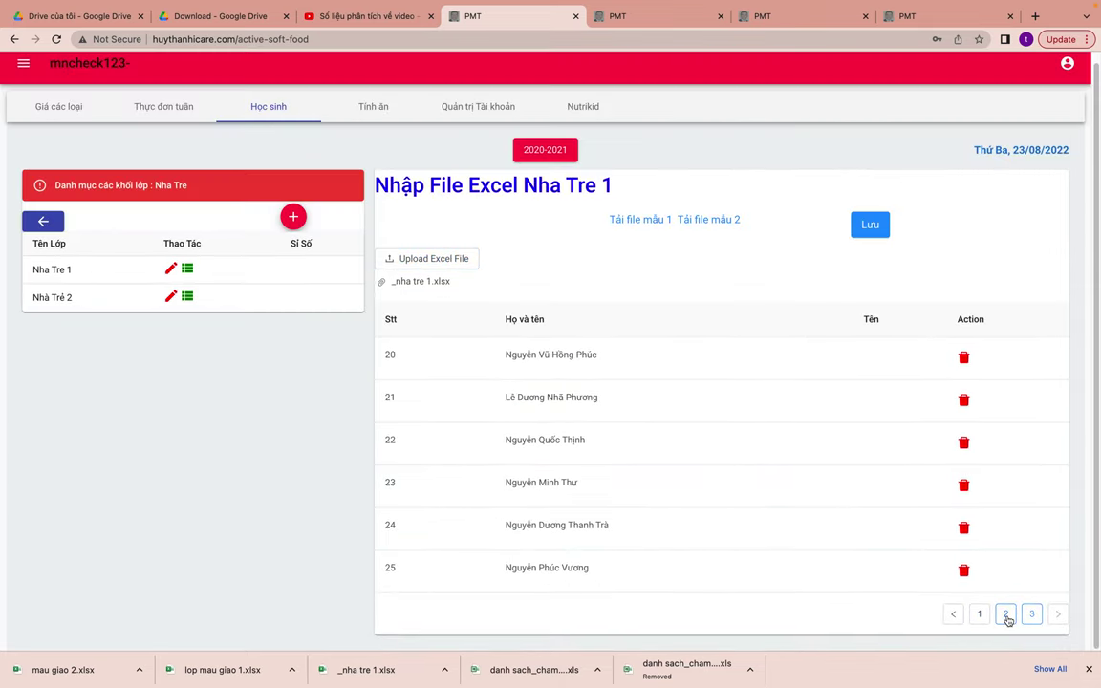
click(1006, 615)
scroll(770, 474, down, 3)
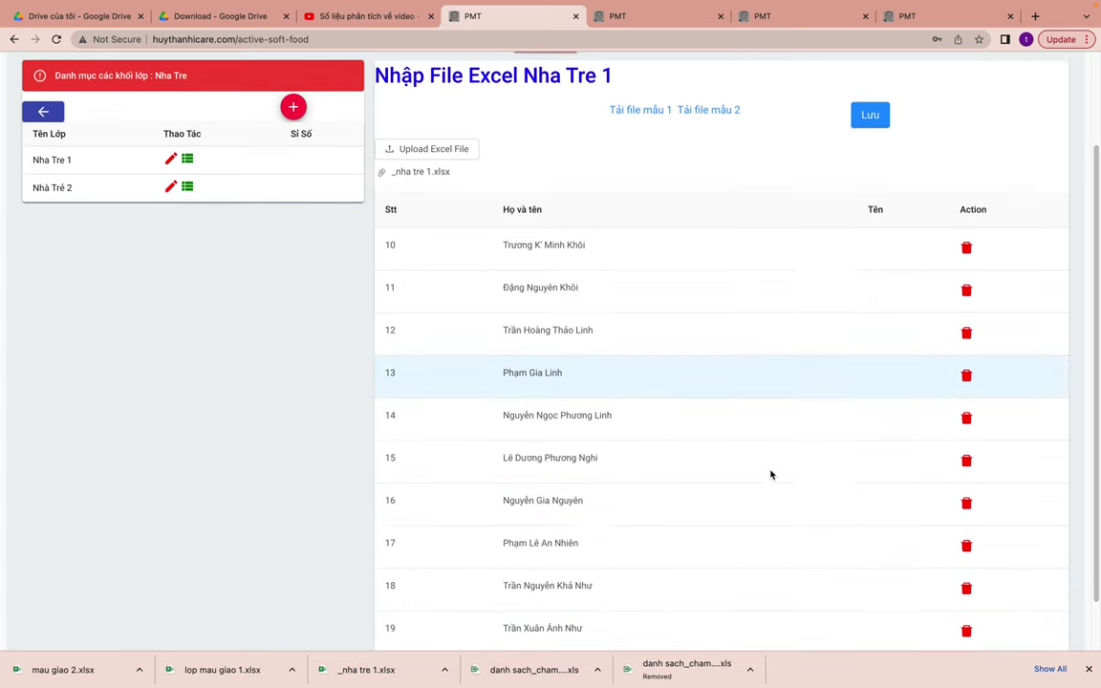
scroll(770, 473, up, 3)
- Remove the upload, reload _nha tre 1.xlsx and save the students to Nha Tre 1
click(870, 234)
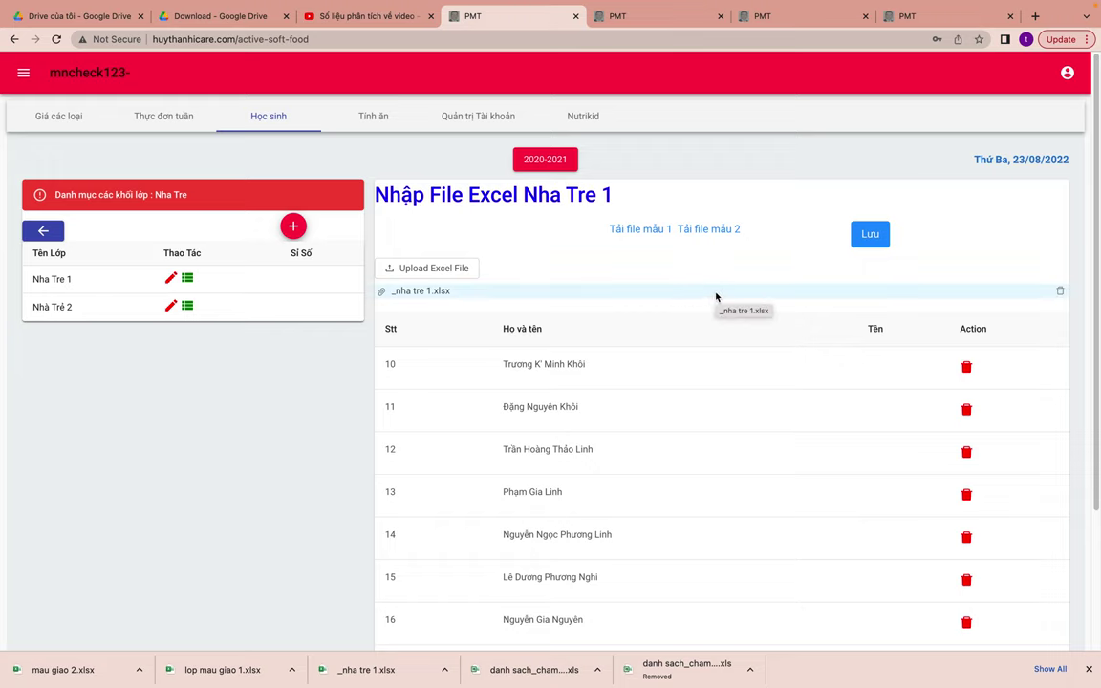
click(1059, 291)
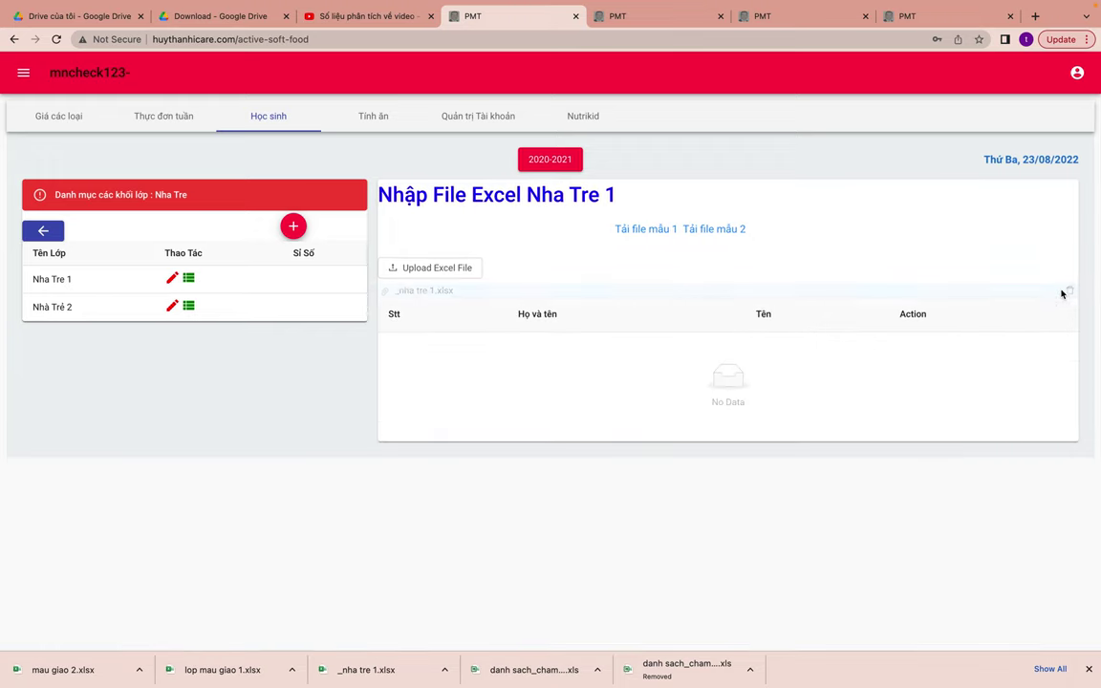
click(417, 271)
click(468, 237)
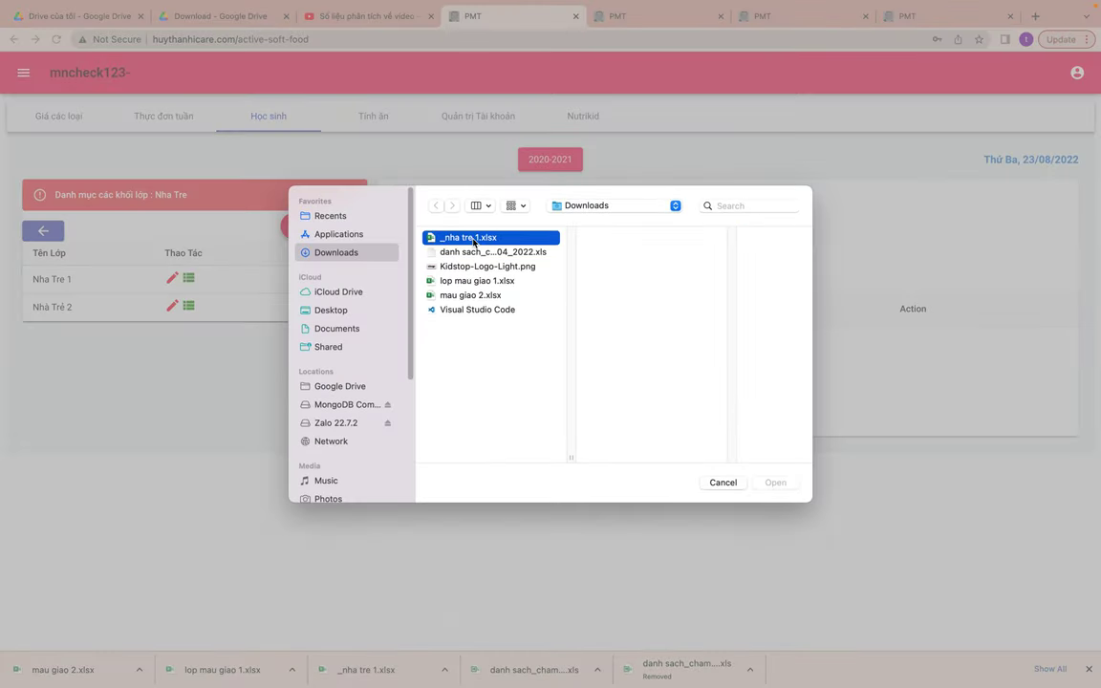
click(776, 482)
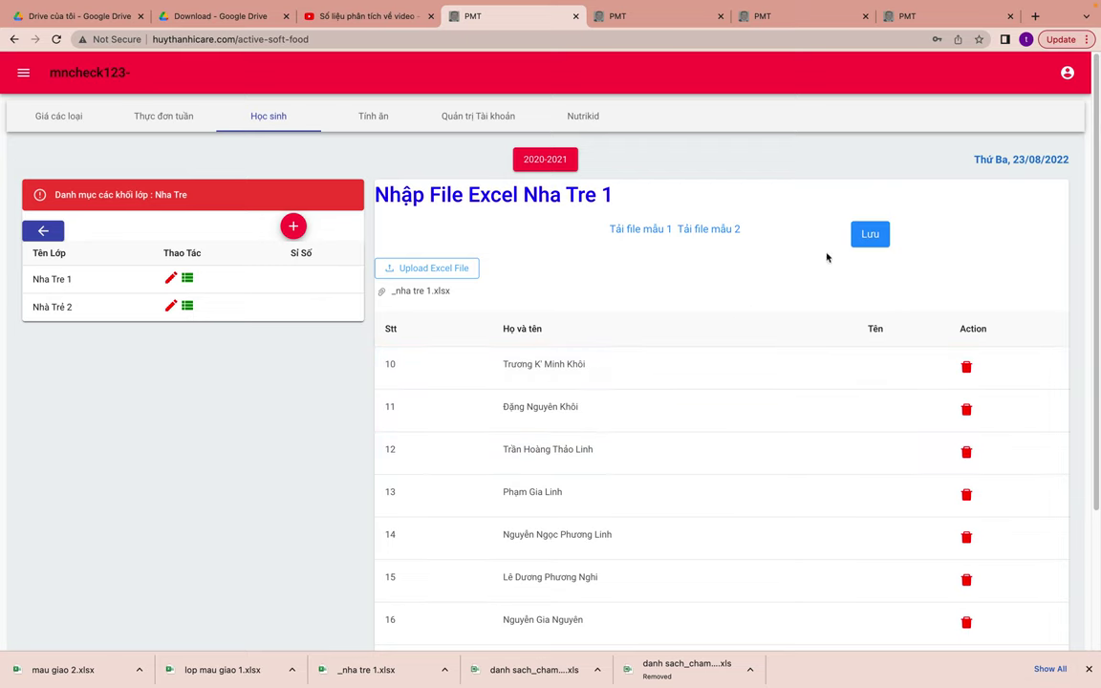
click(865, 237)
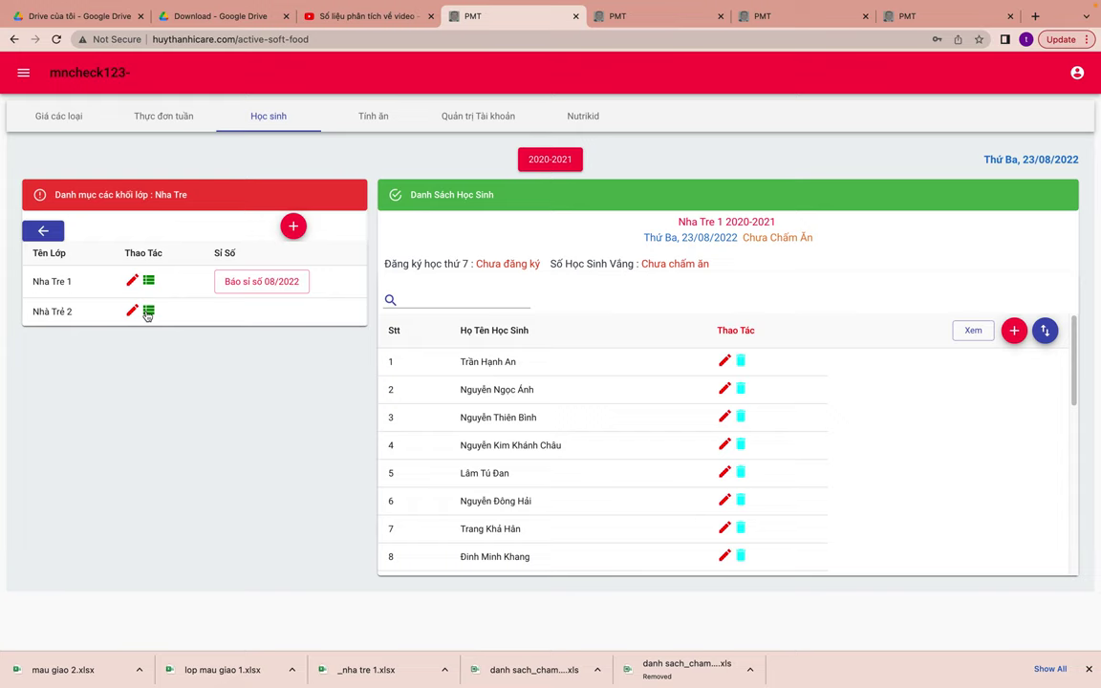
- Import mau giao 2.xlsx into Nhà Trẻ 2's student list, save it, and return to the class blocks
click(148, 312)
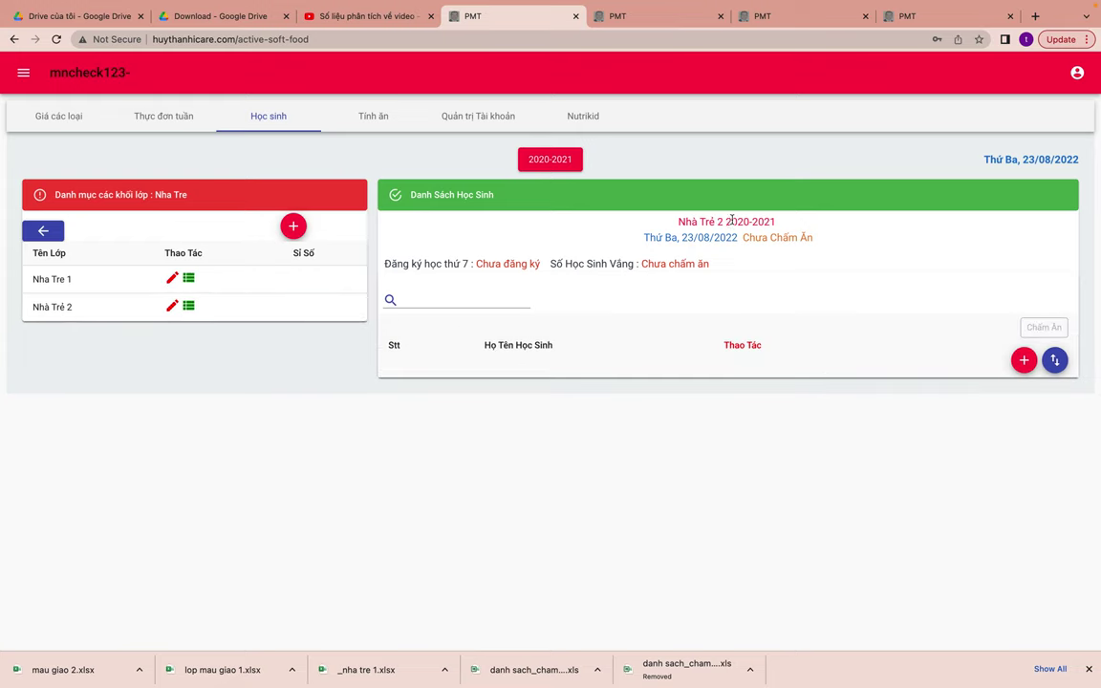
click(1055, 363)
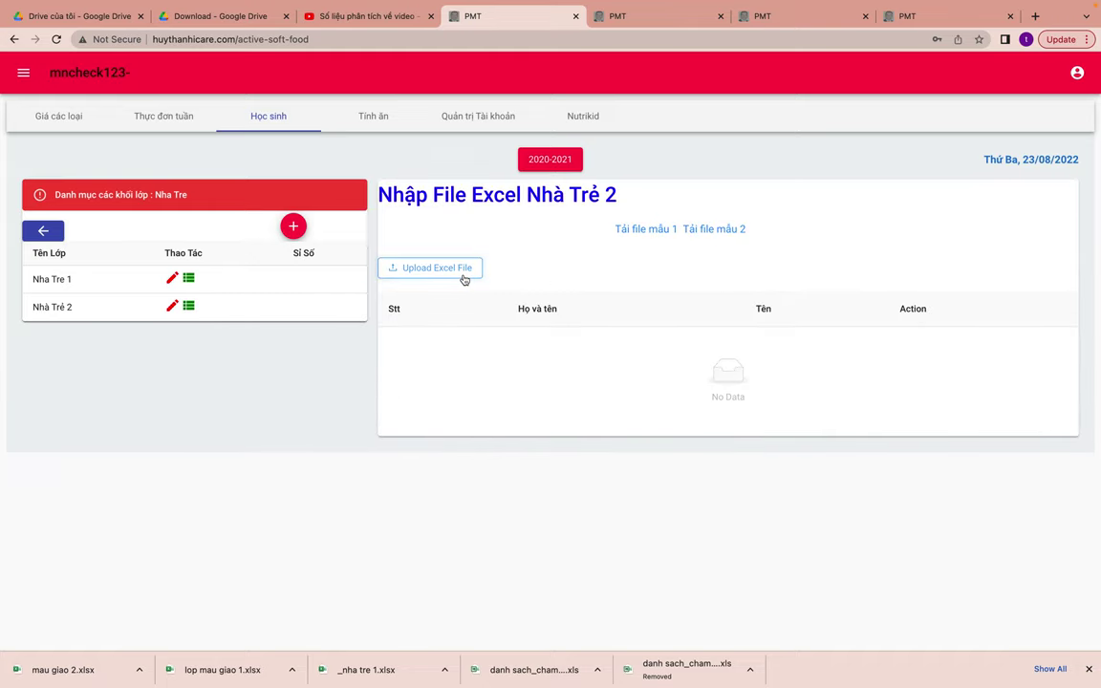
click(464, 277)
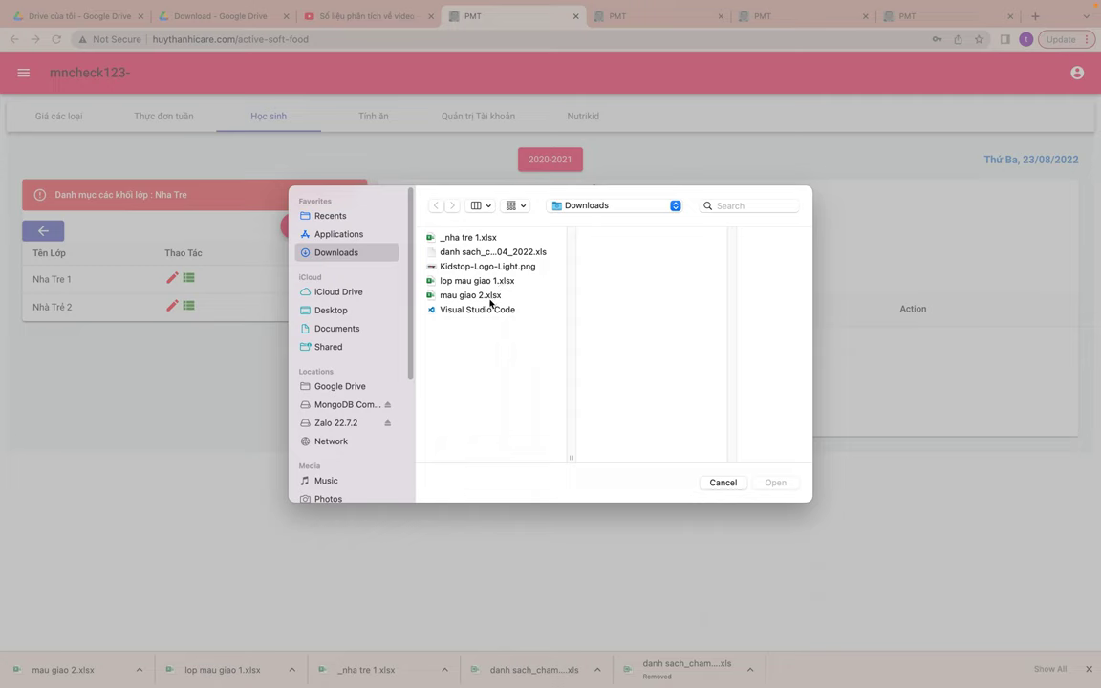
click(490, 303)
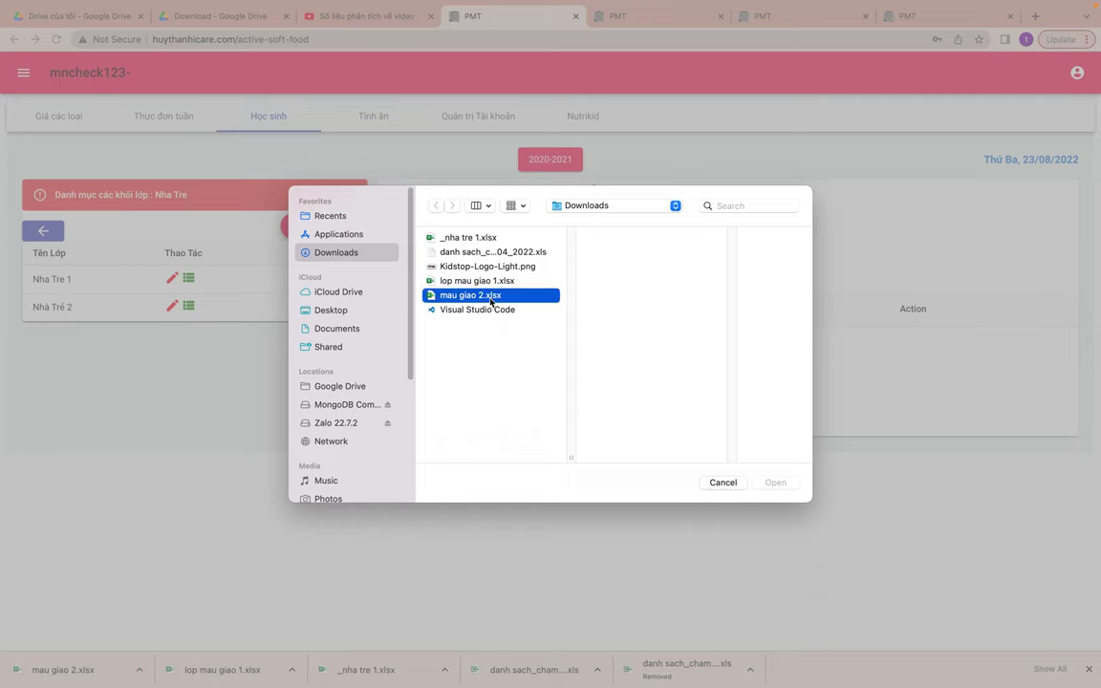
click(780, 482)
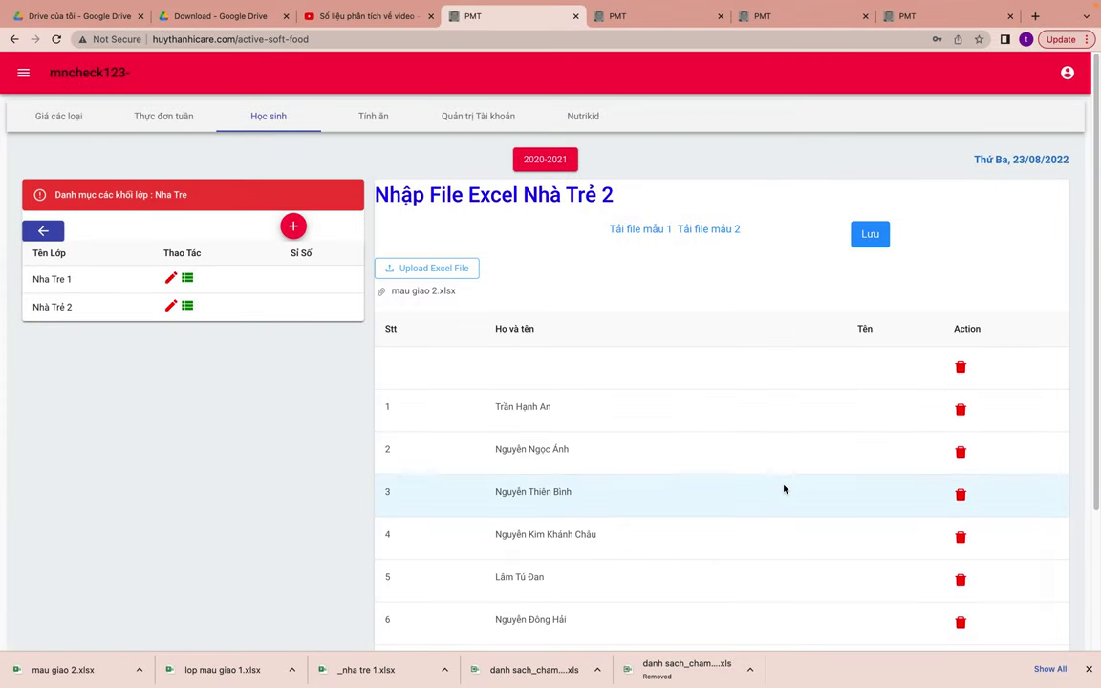
scroll(784, 488, down, 3)
scroll(783, 487, up, 2)
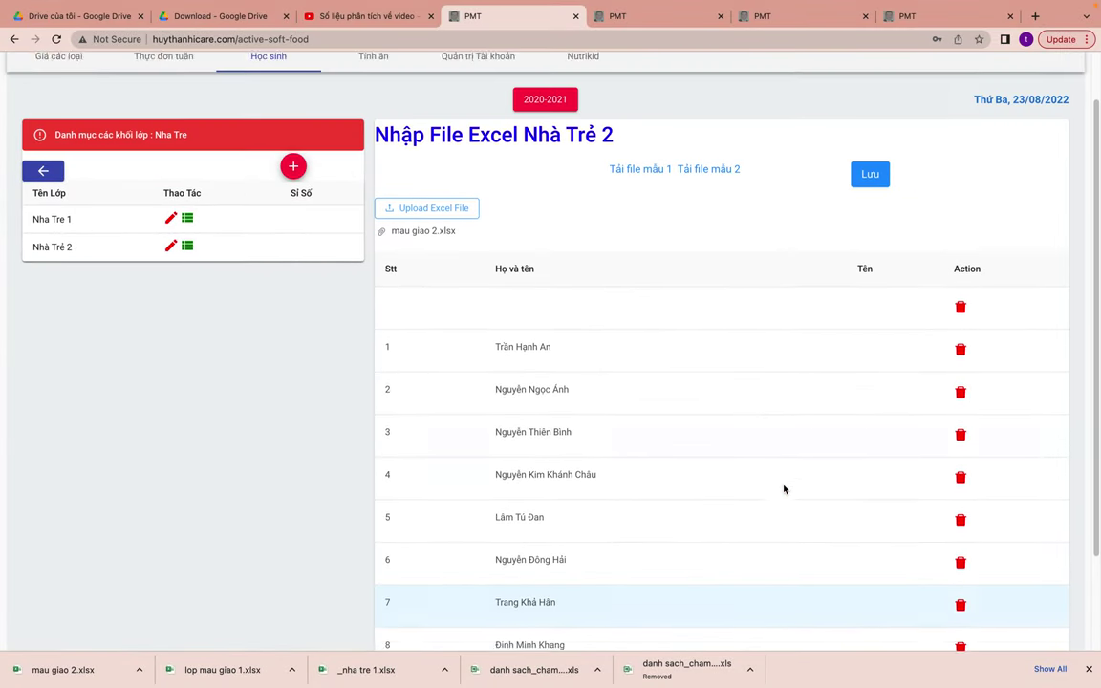
click(872, 187)
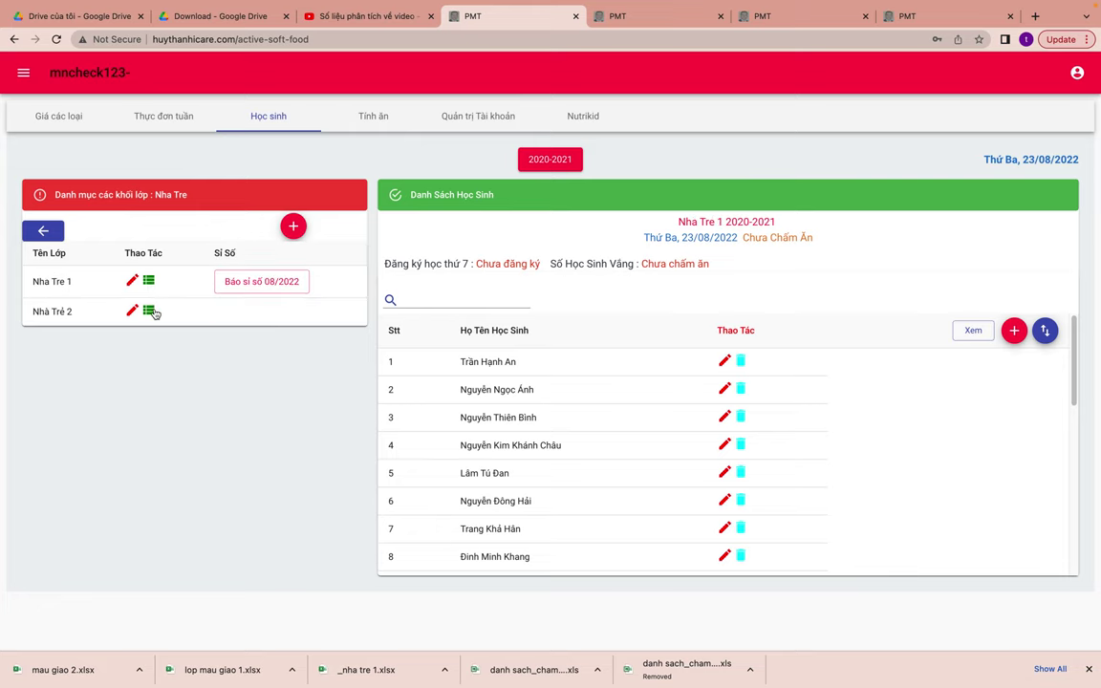
click(153, 285)
click(43, 231)
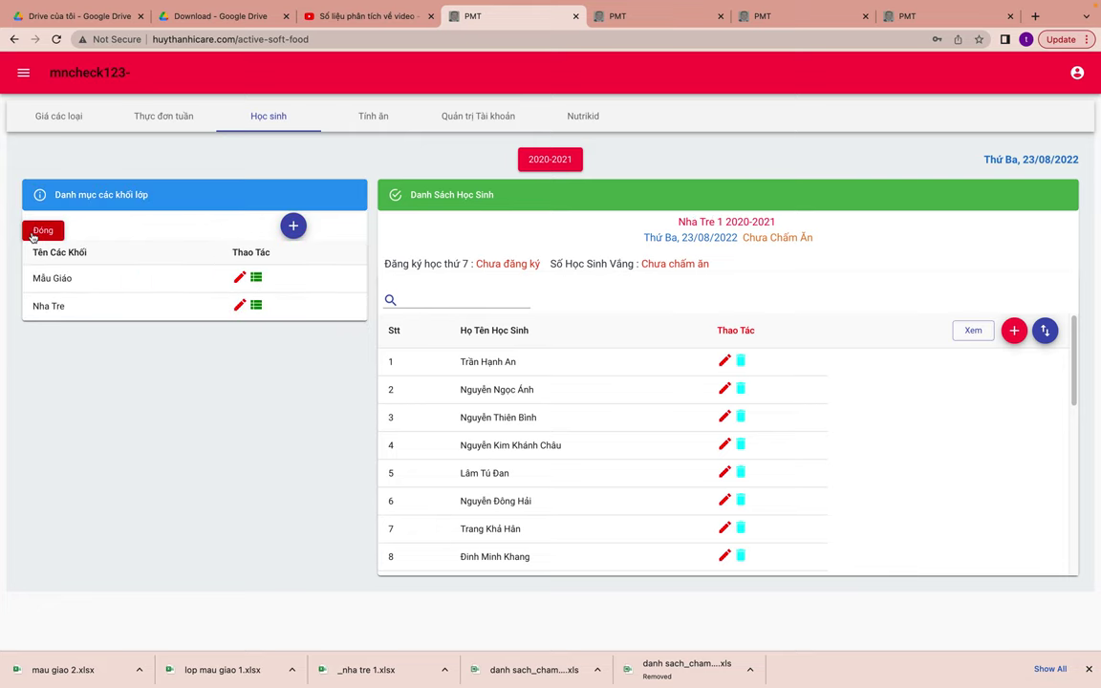
- Add a new class named 'mẫu giáo 1' to the Mẫu Giáo block
click(255, 277)
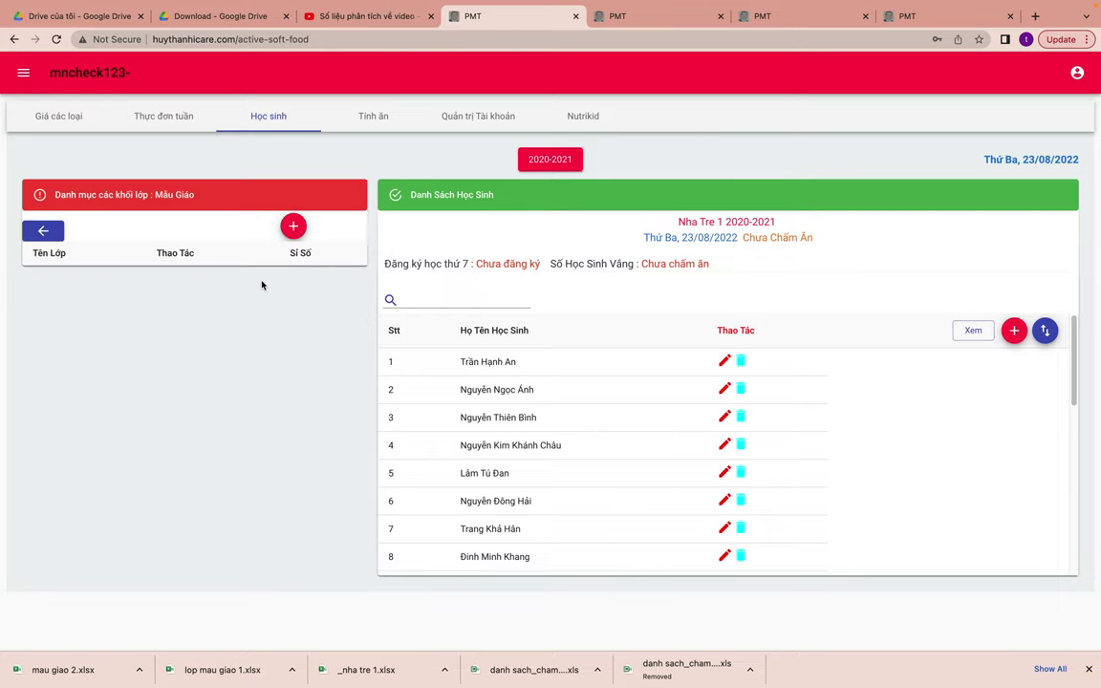
click(293, 227)
click(504, 346)
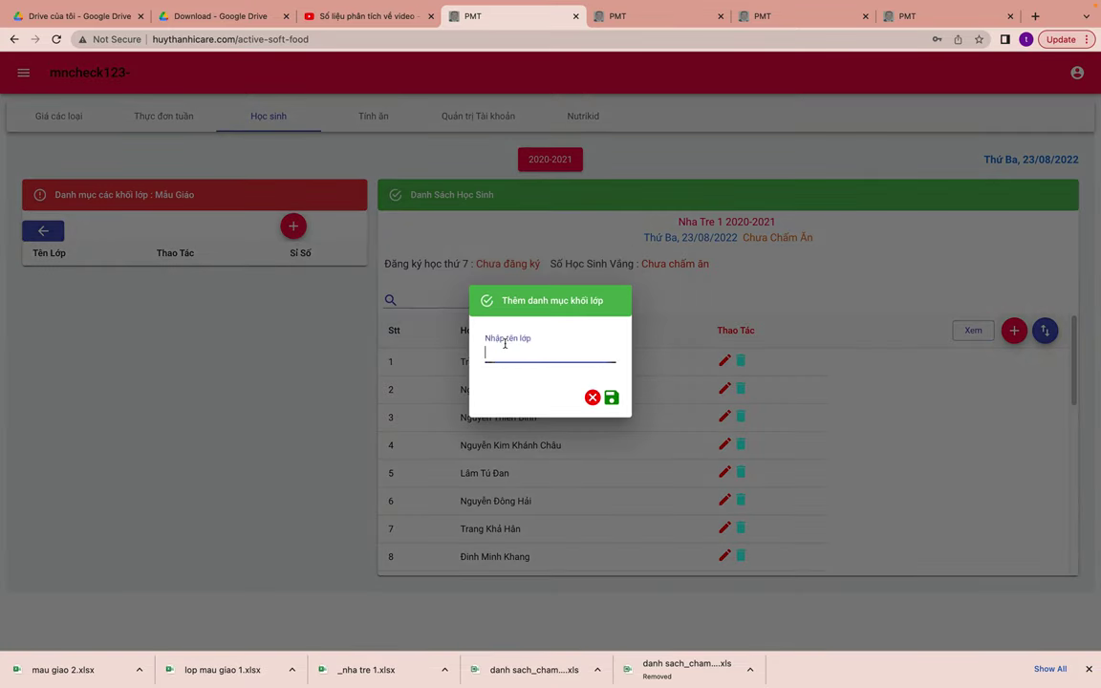
text(mẫu giáo )
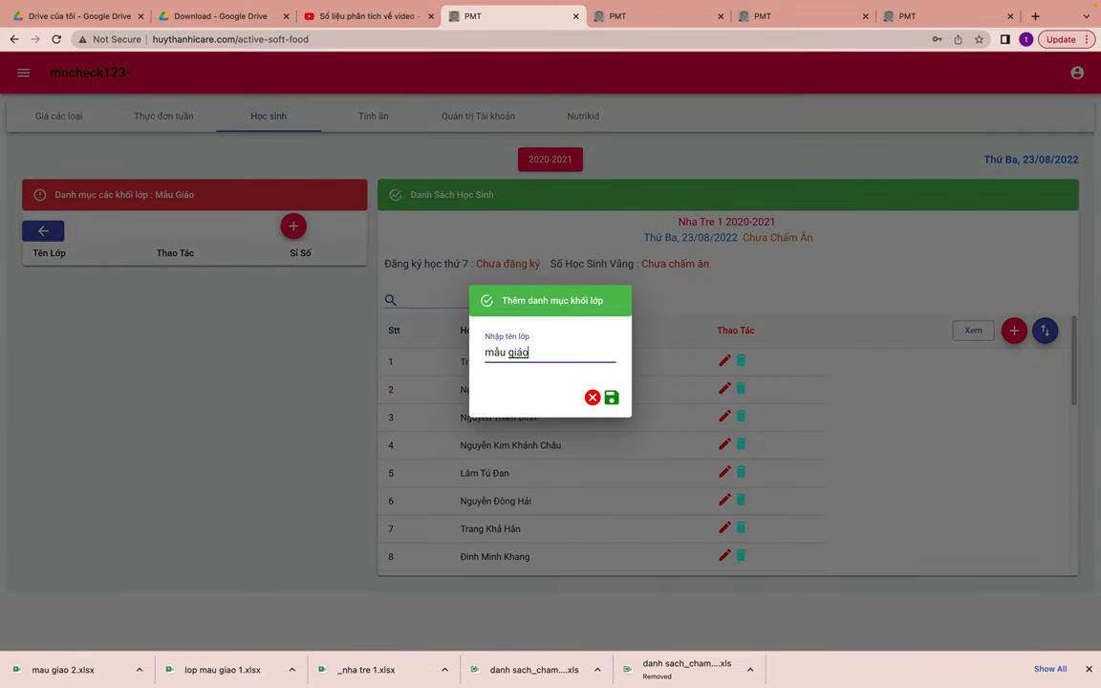
text(1)
click(611, 398)
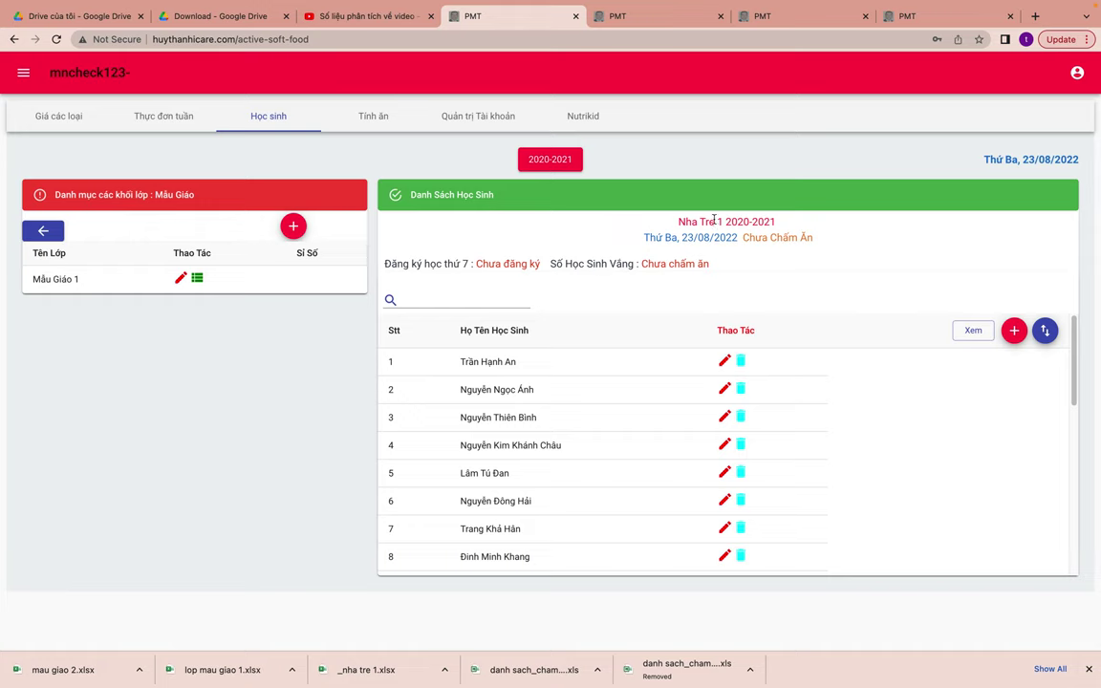
- Open the still-empty student list of Mẫu Giáo 1
drag(678, 221, 735, 222)
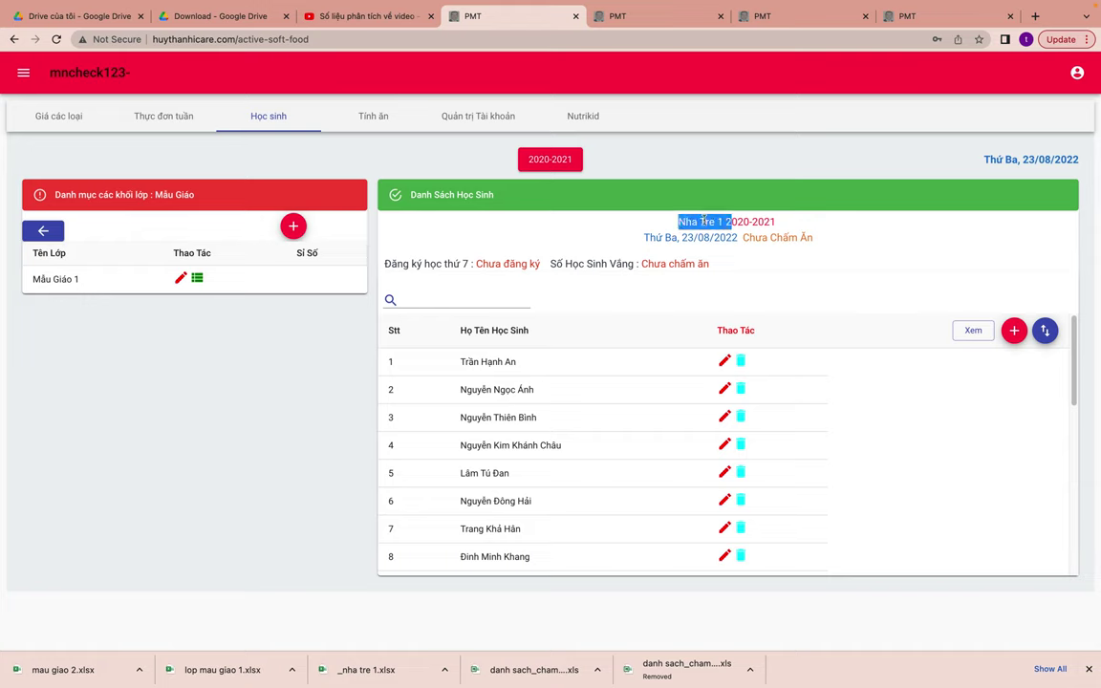
click(71, 218)
drag(84, 279, 27, 278)
click(107, 281)
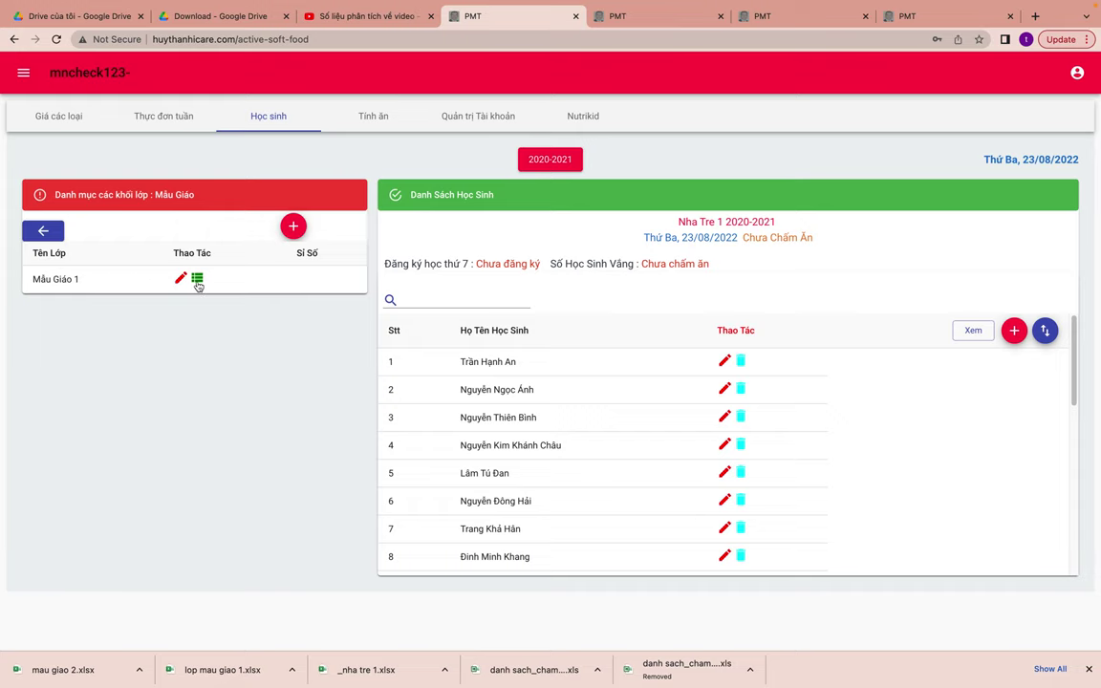
click(197, 283)
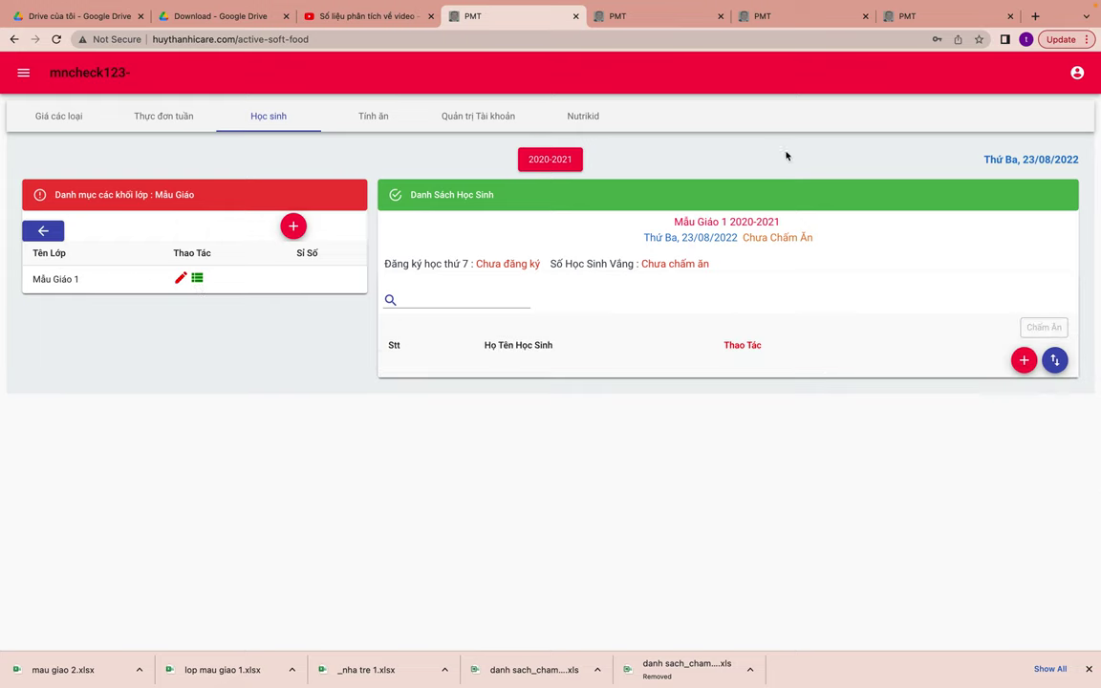
- Import lop mau giao 1.xlsx from Downloads into Mẫu Giáo 1 and save its 20+ students
drag(673, 222, 738, 216)
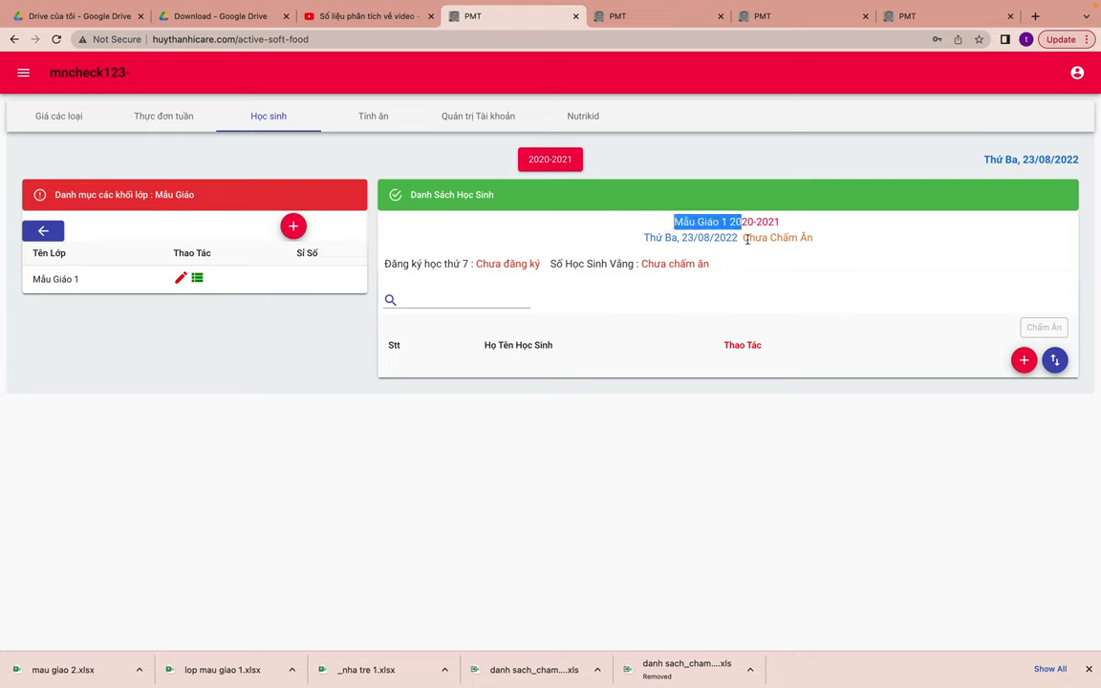
click(754, 275)
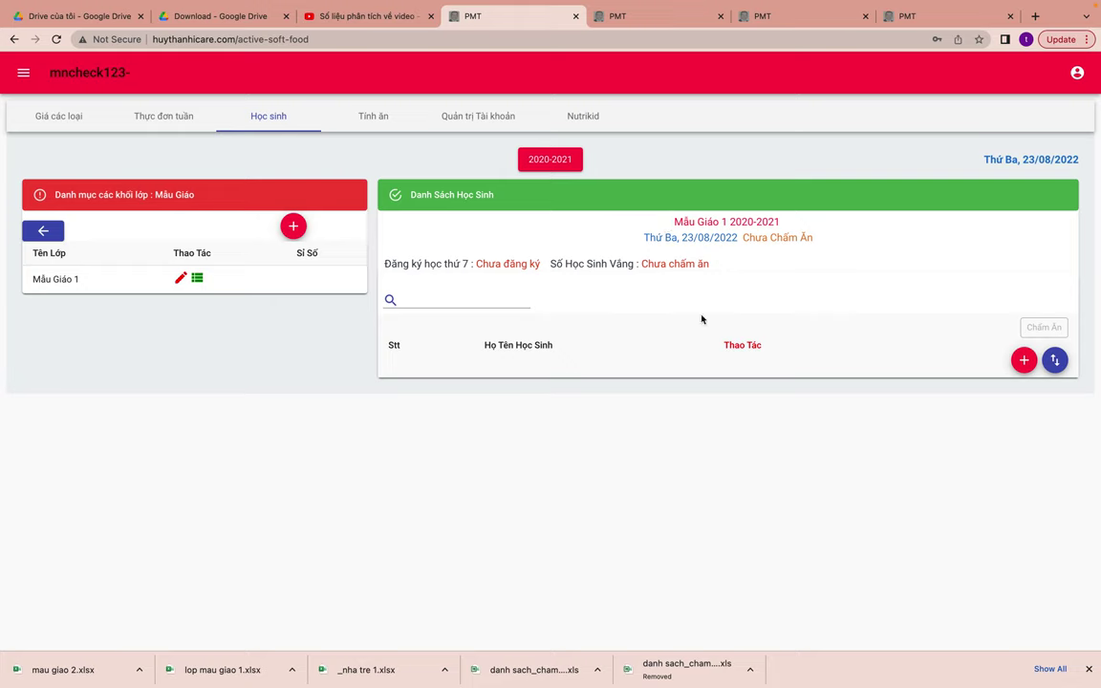
click(1054, 360)
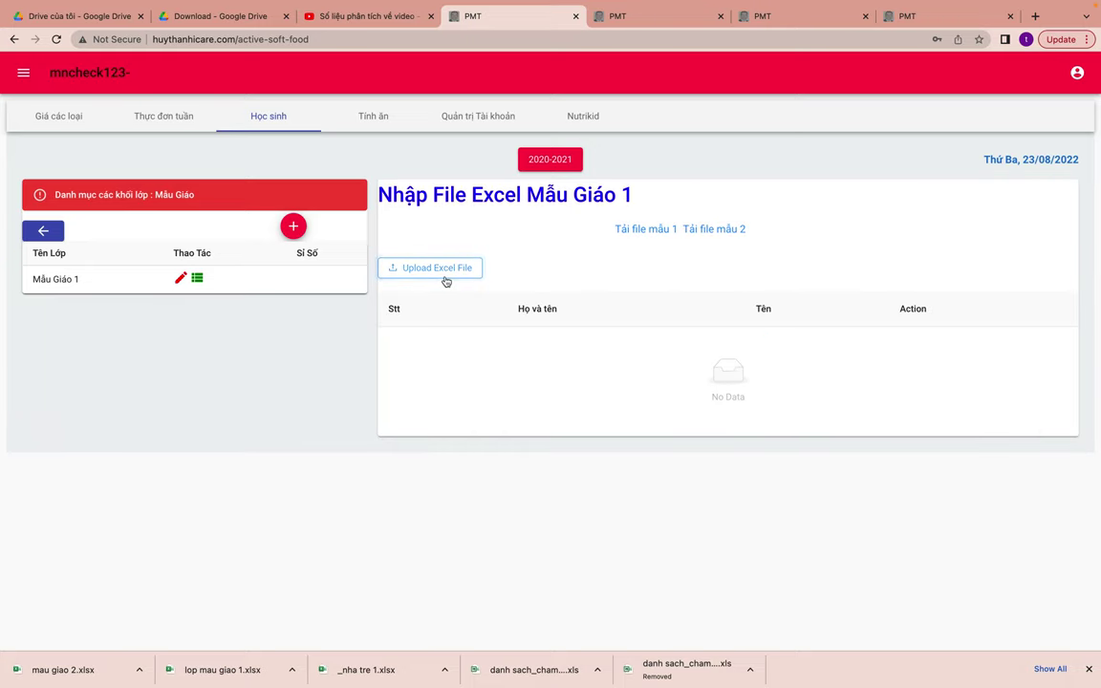
click(445, 279)
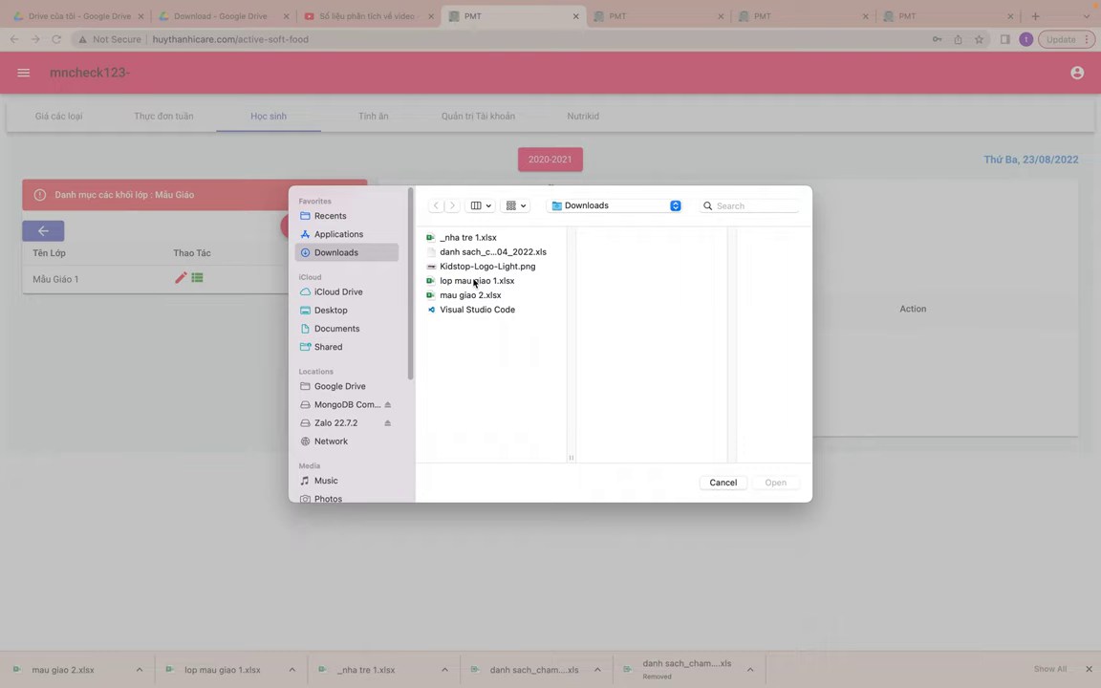
click(473, 281)
click(774, 482)
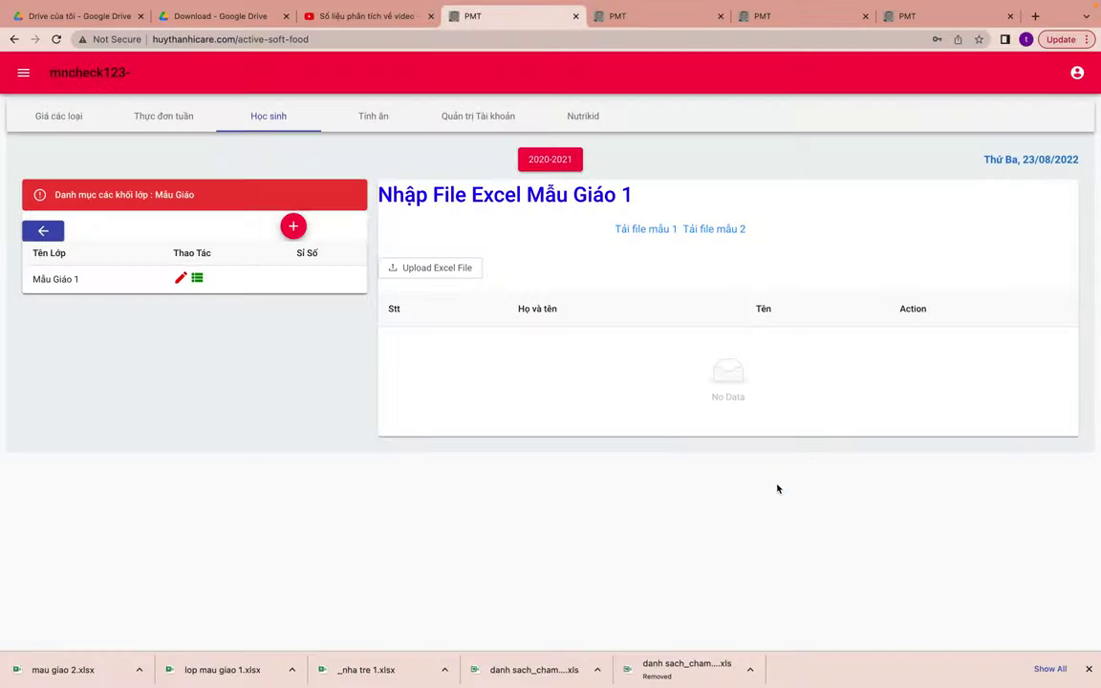
click(873, 232)
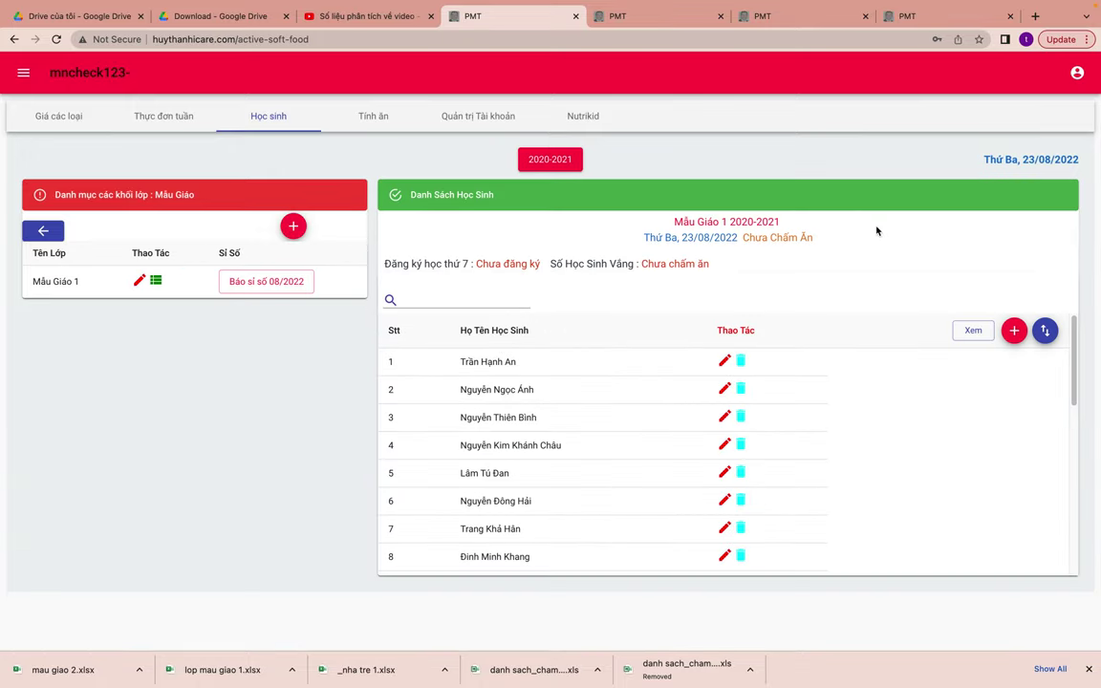
scroll(822, 526, down, 5)
scroll(821, 526, up, 5)
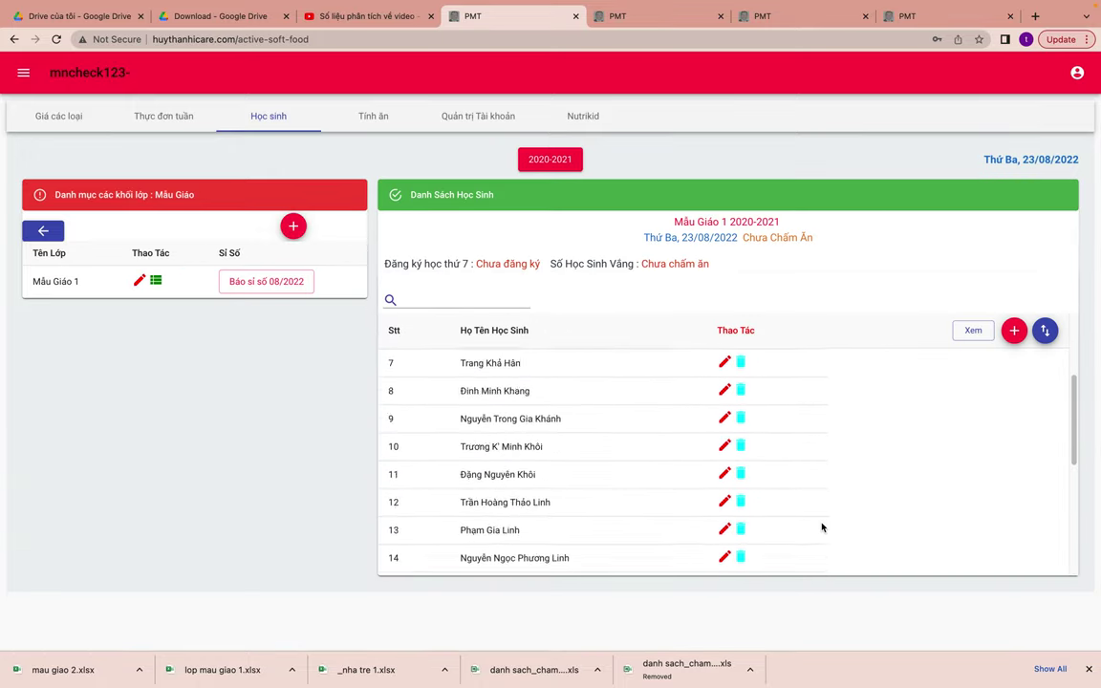
scroll(821, 527, down, 5)
scroll(822, 527, up, 5)
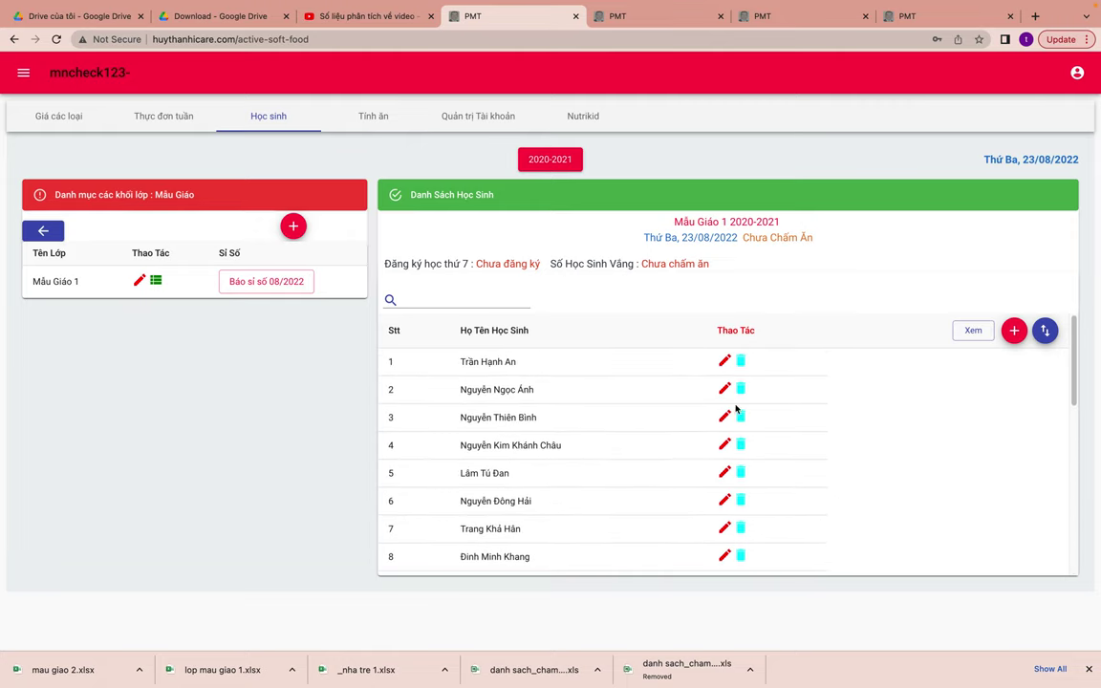
click(267, 281)
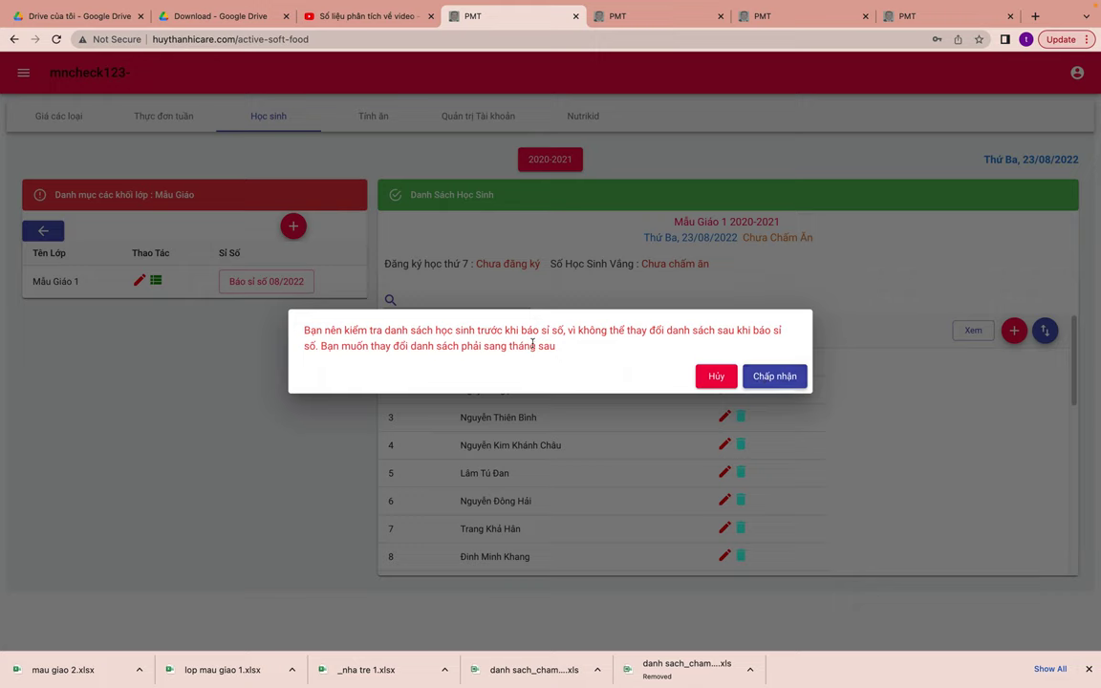
- Confirm Mẫu Giáo 1's August 2022 enrollment report of 25 students
click(777, 376)
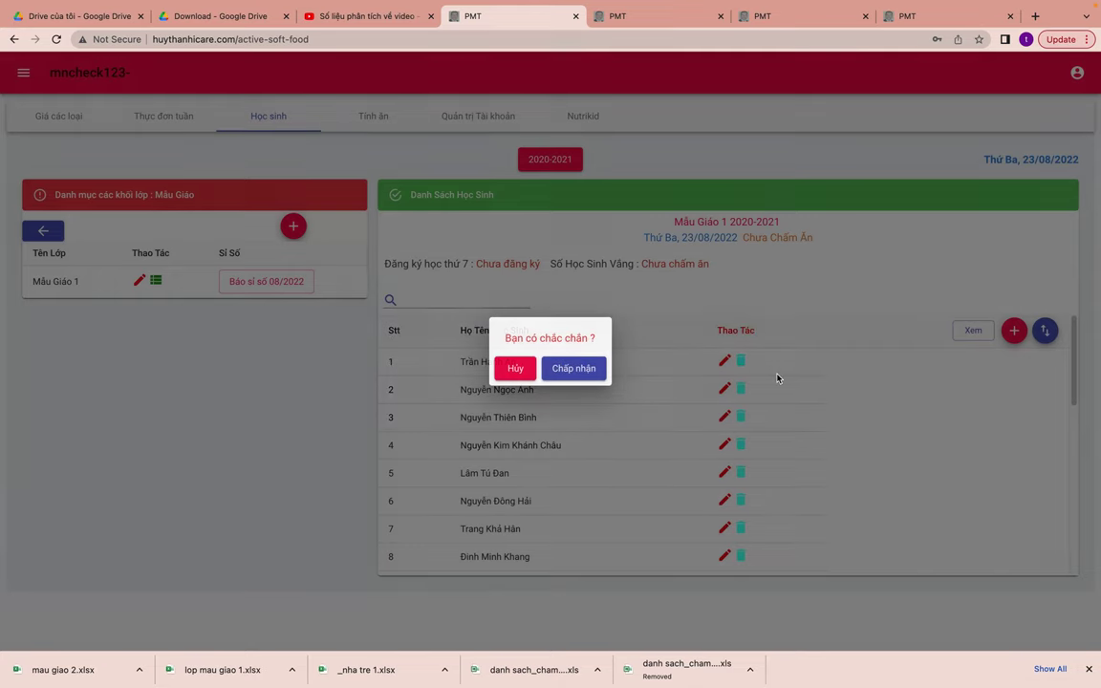
click(571, 371)
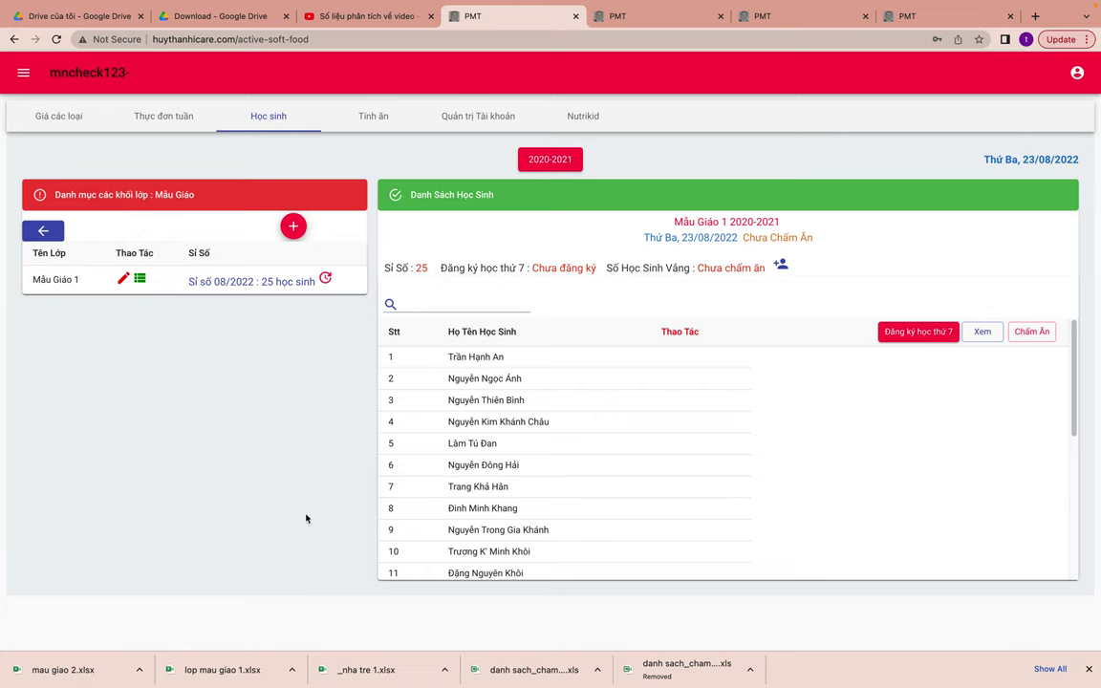
scroll(641, 417, down, 5)
scroll(641, 418, up, 5)
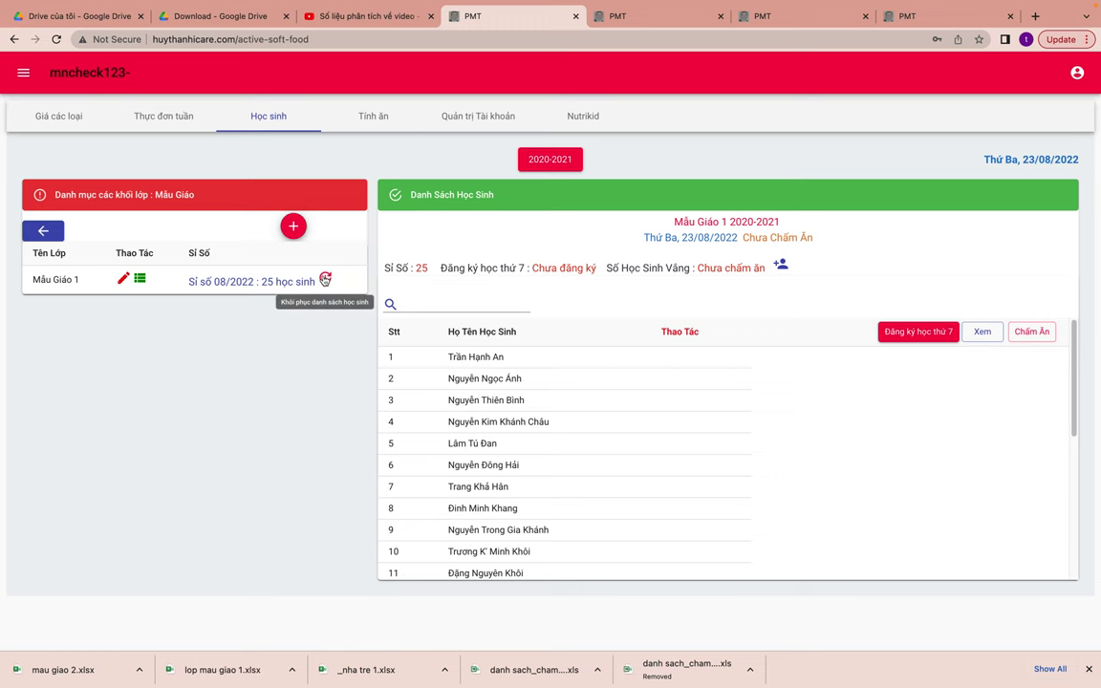
- Revert the 08/2022 headcount report so the student list is editable again
click(324, 279)
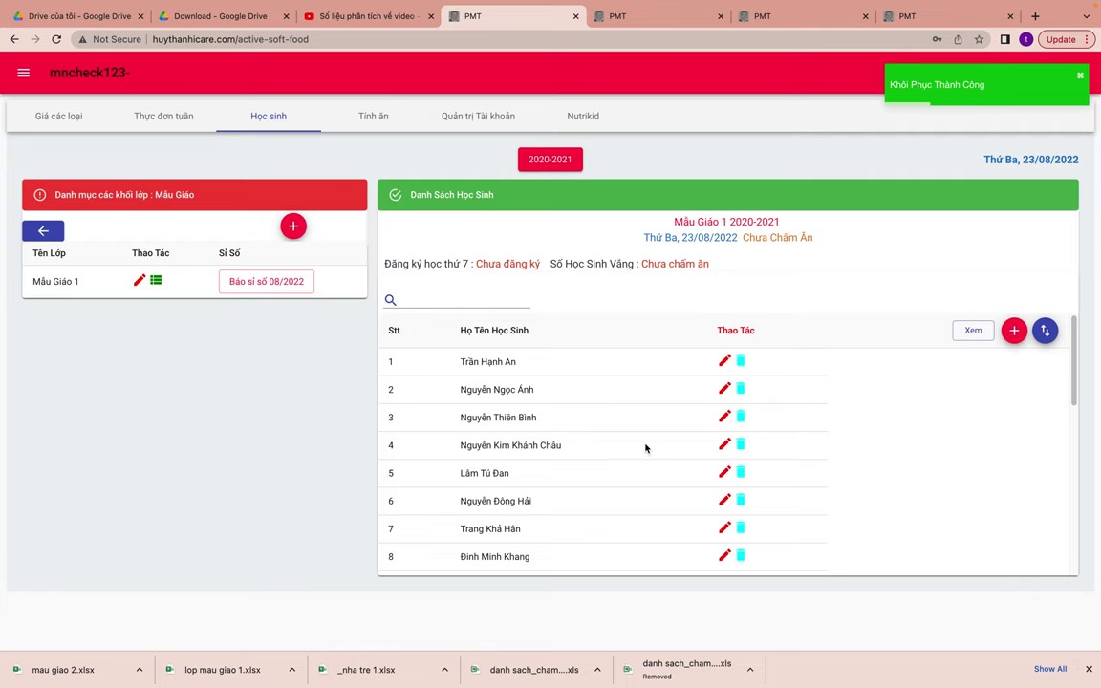
scroll(645, 447, down, 5)
scroll(645, 447, up, 5)
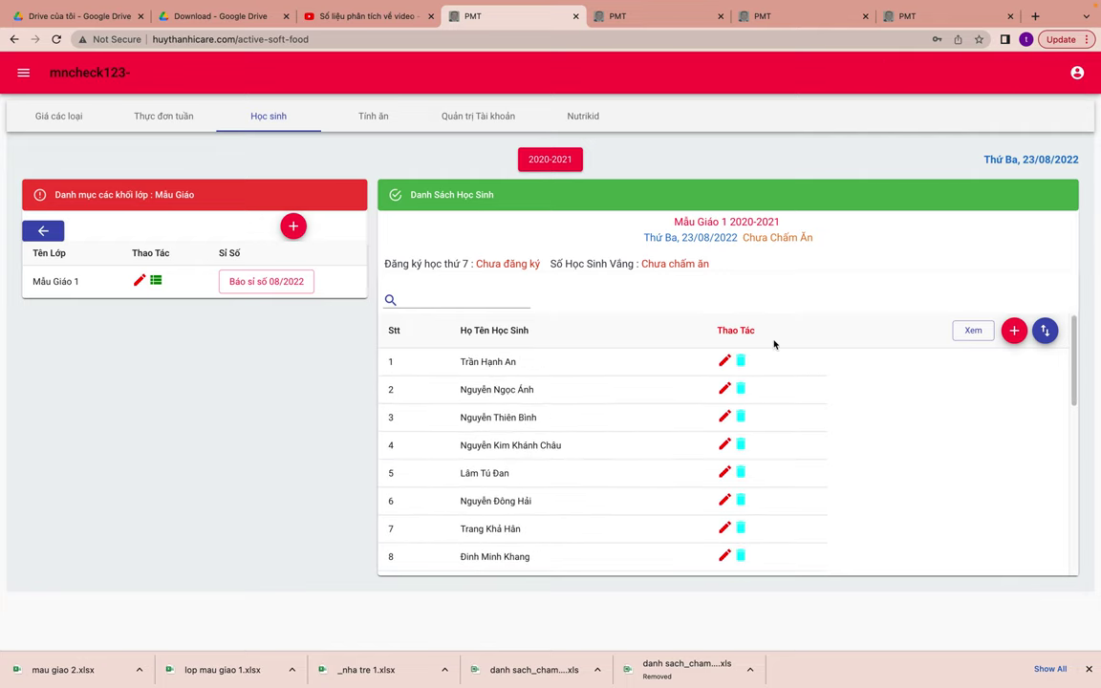
- Correct the first student's name by adding the missing 'h' and save it
click(724, 361)
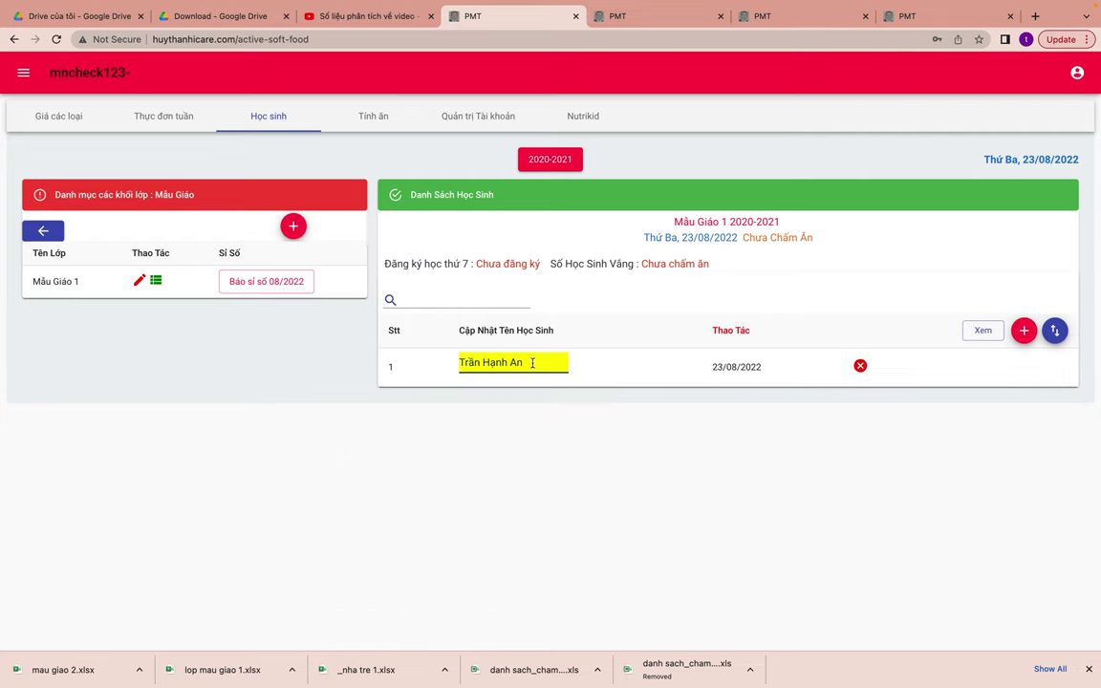
text(h)
click(860, 366)
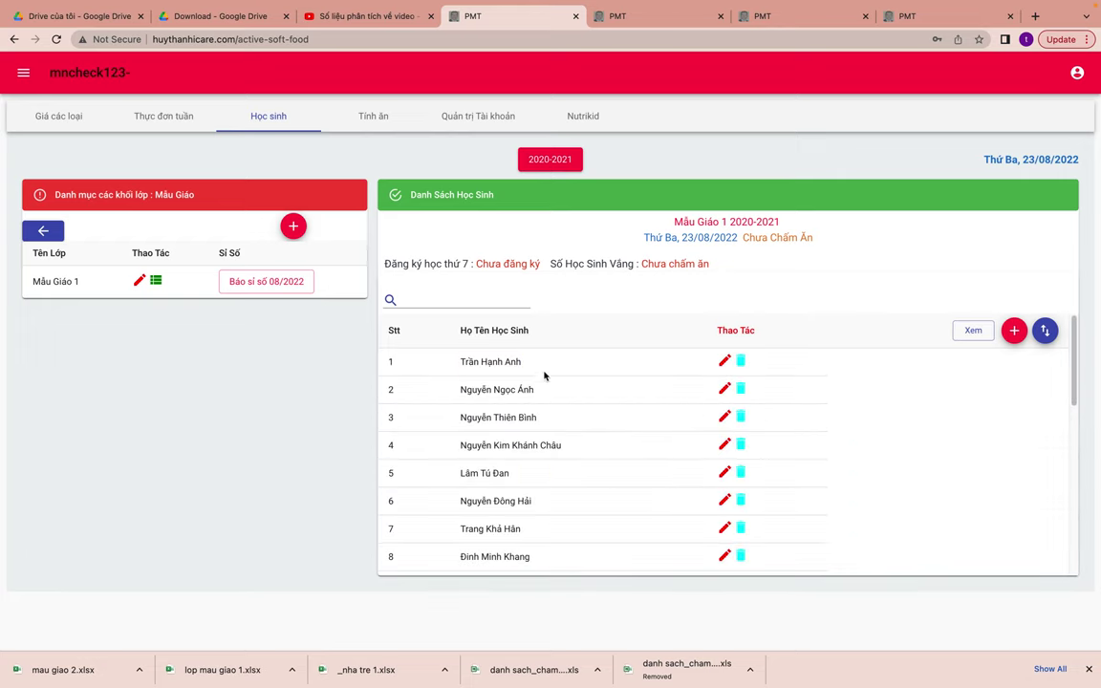
- Report Mẫu Giáo 1's August 2022 enrollment of 25 students again
click(282, 280)
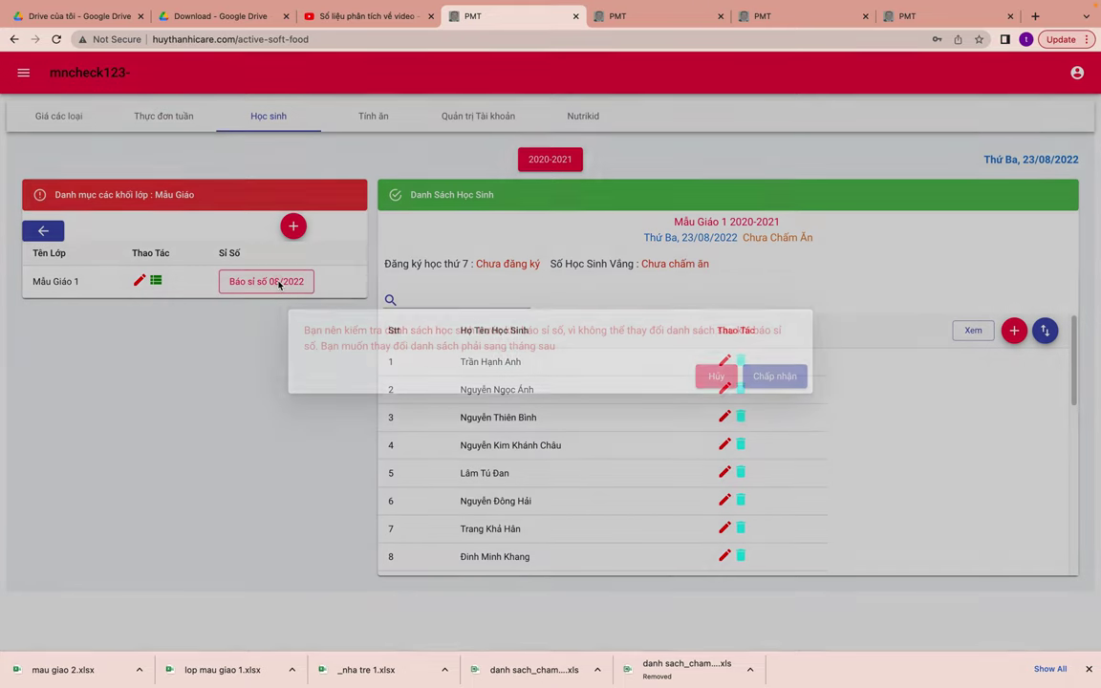
click(782, 379)
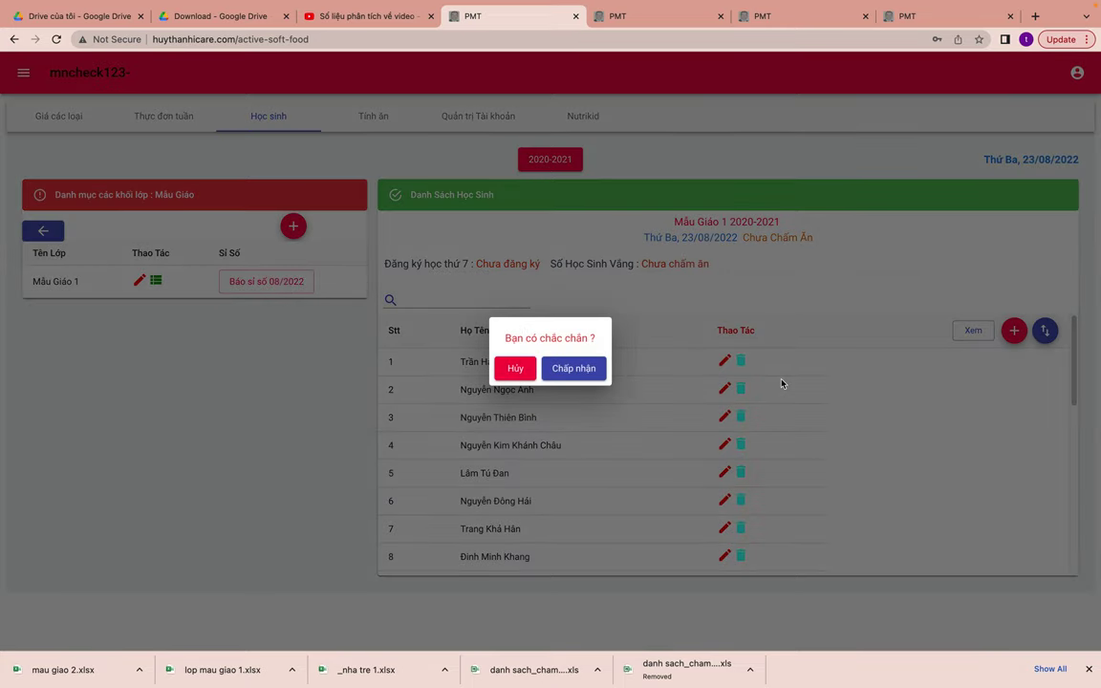
click(573, 369)
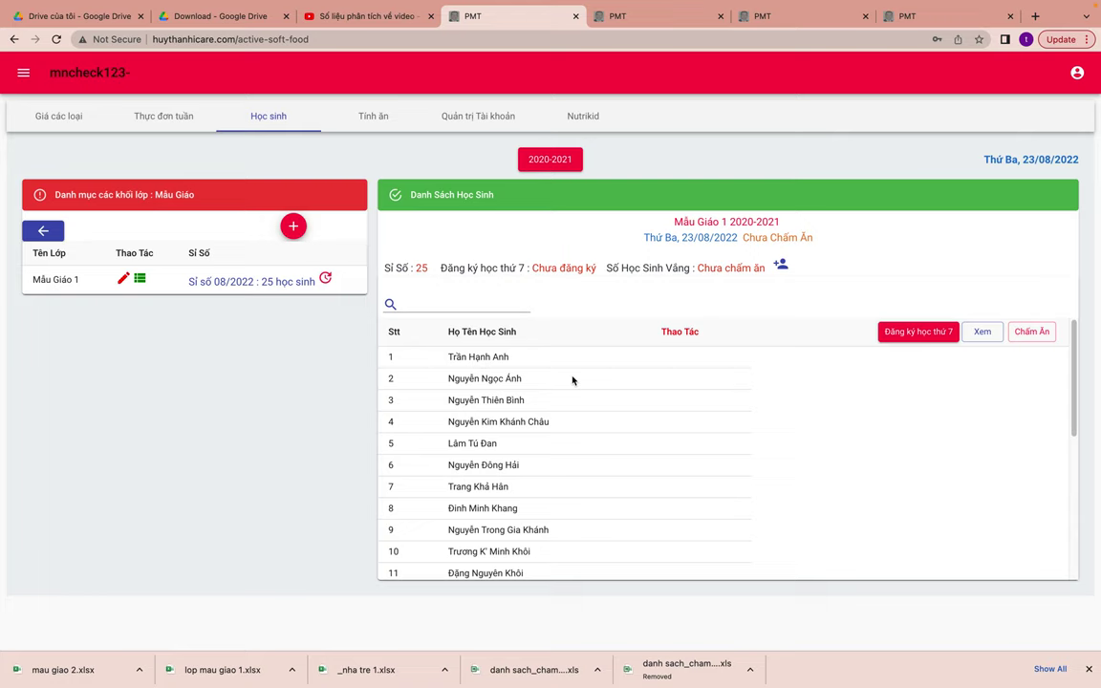
- Mark the first six listed Mẫu Giáo 1 students for Saturday classes
click(908, 332)
scroll(870, 460, down, 10)
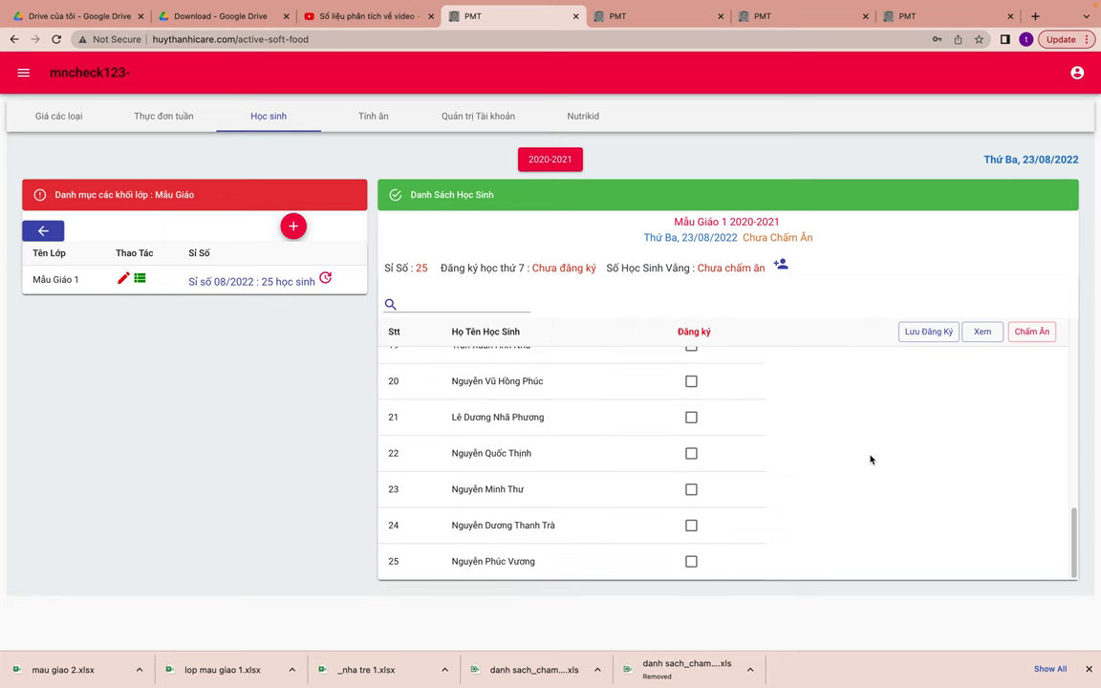
scroll(869, 459, up, 10)
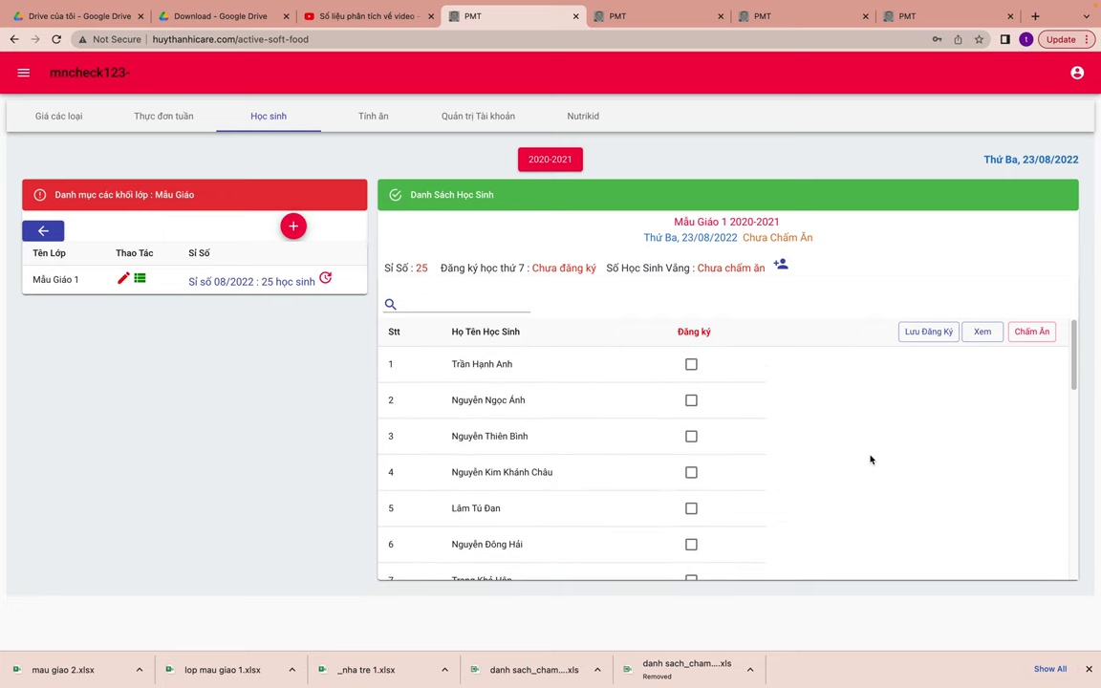
click(691, 364)
click(690, 401)
click(691, 435)
click(690, 472)
click(691, 508)
click(691, 544)
- Add two more students, save all eight Saturday registrations, and review the registered list
scroll(693, 553, down, 1)
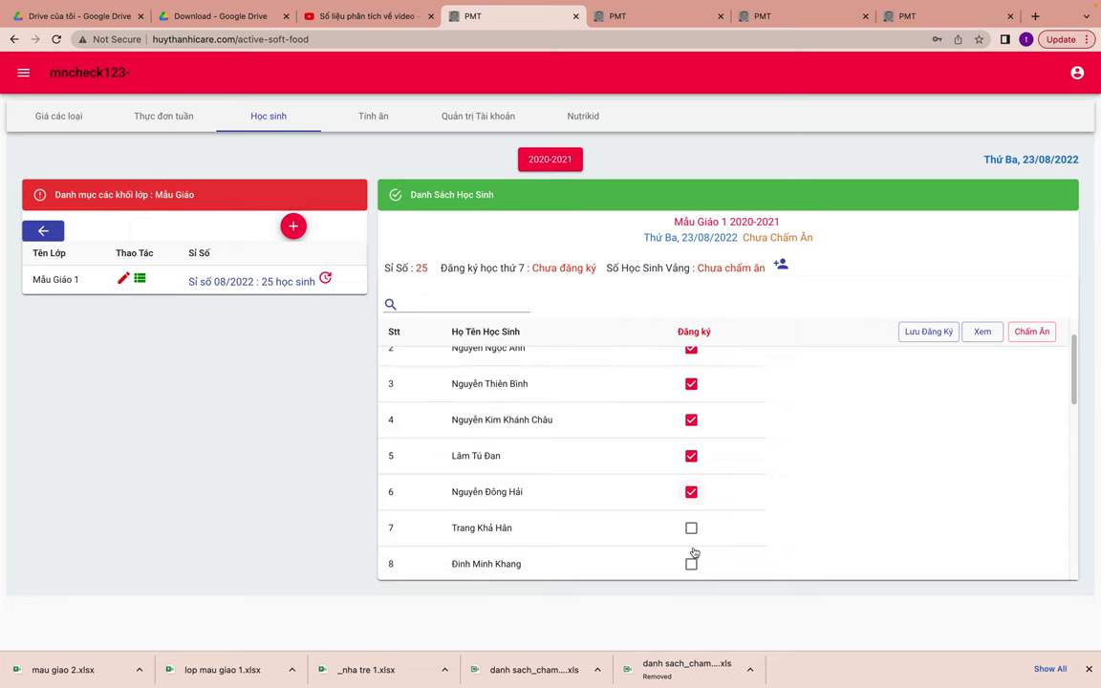
click(691, 527)
click(691, 563)
click(928, 334)
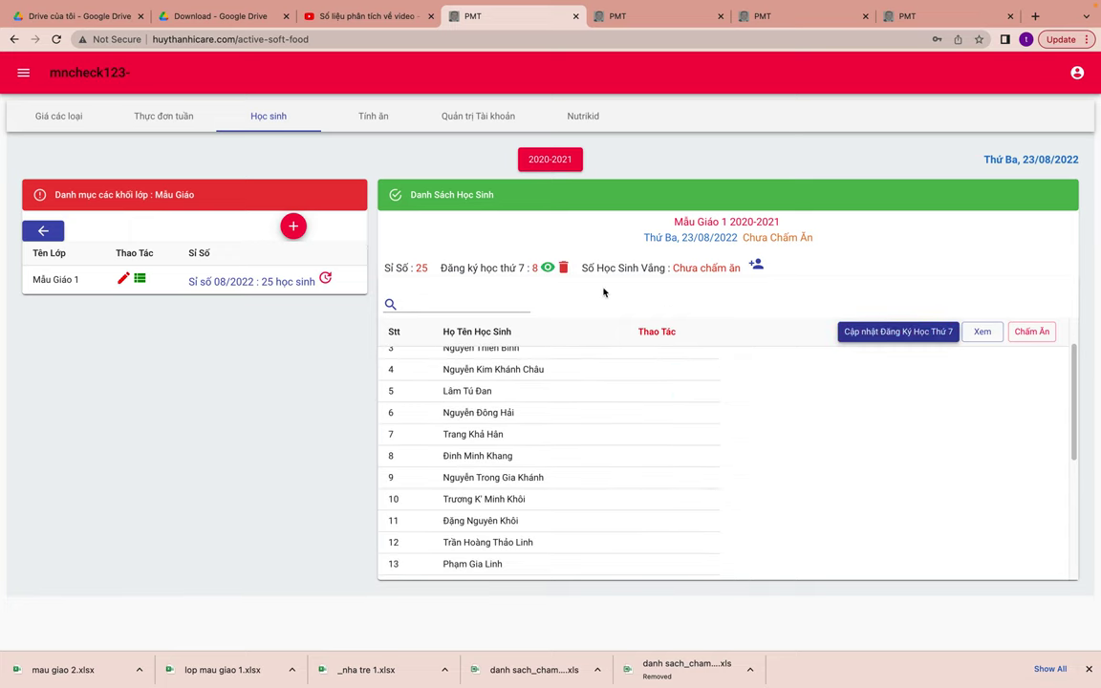
click(547, 267)
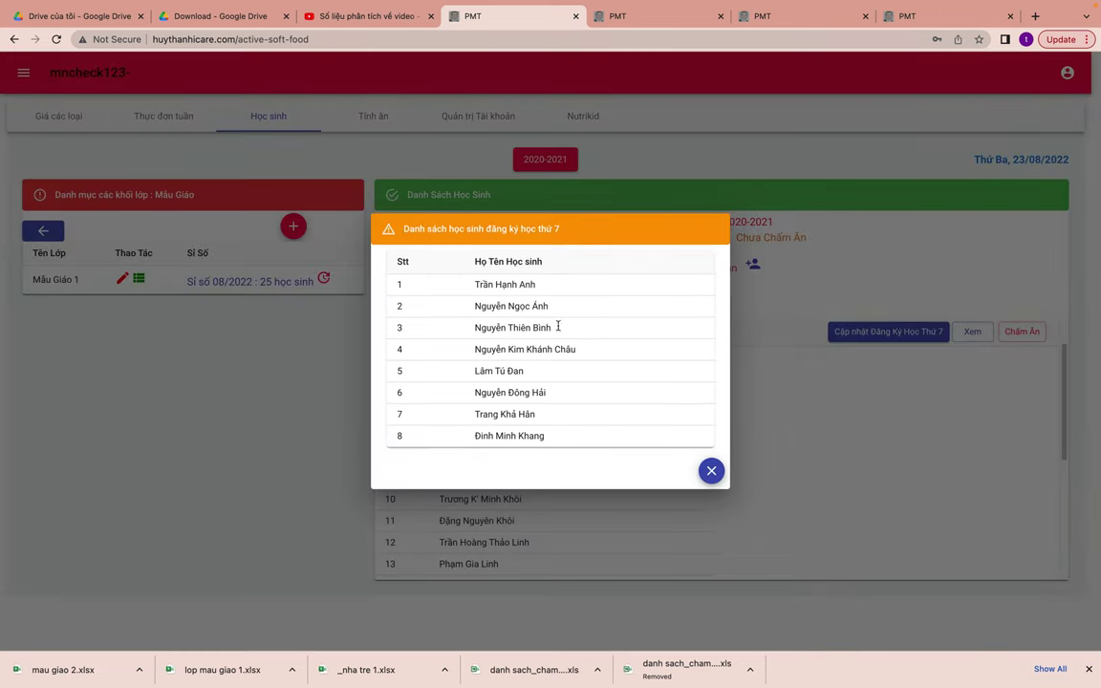
click(711, 470)
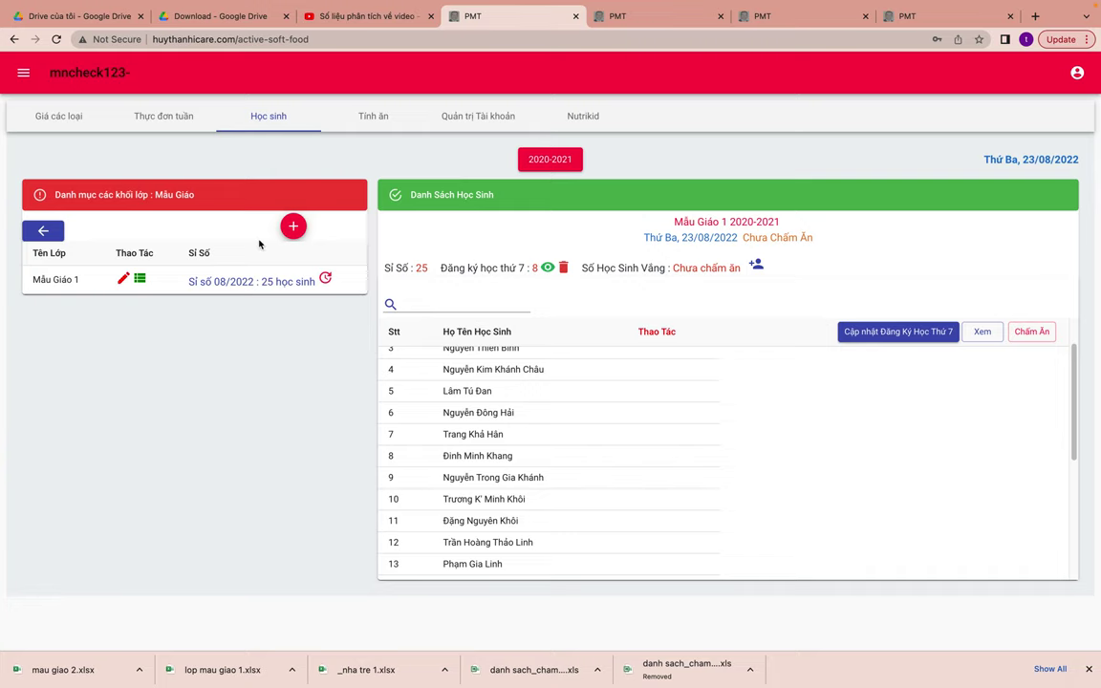
- Report Nha Tre 1's August 2022 enrollment of 25 students
click(43, 230)
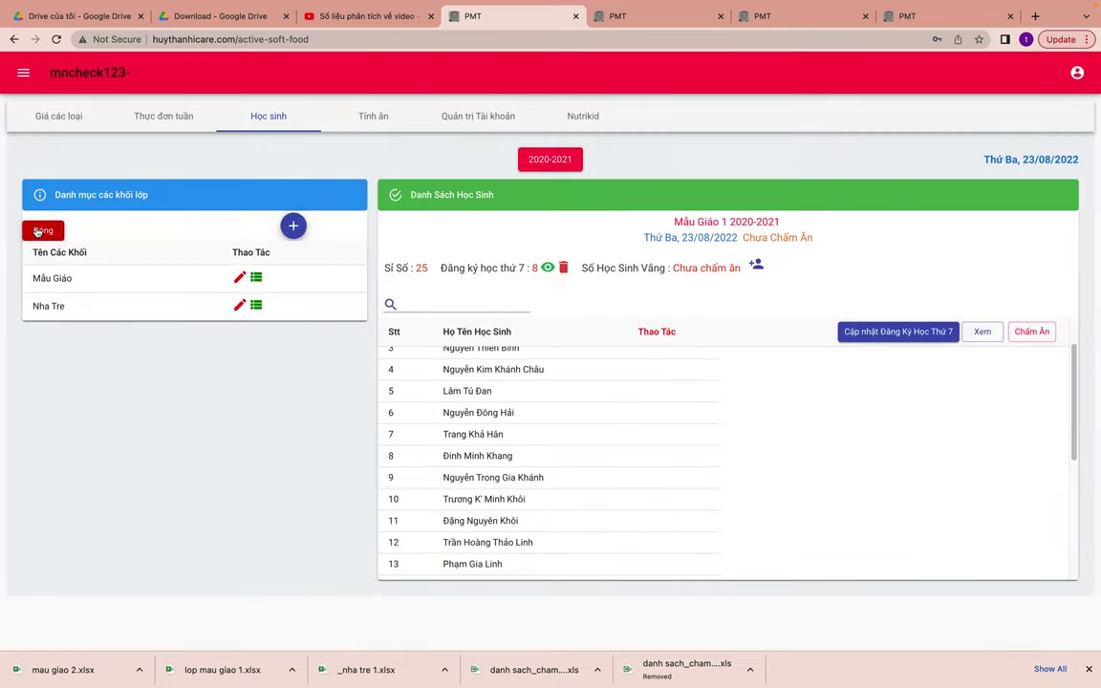
click(256, 306)
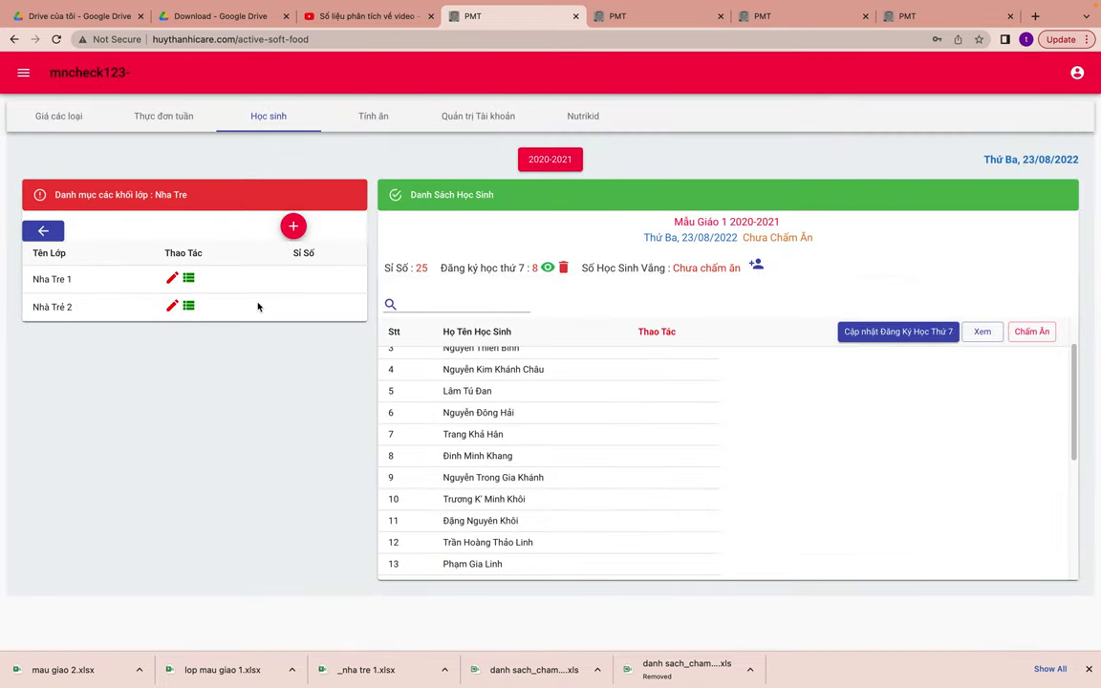
click(189, 278)
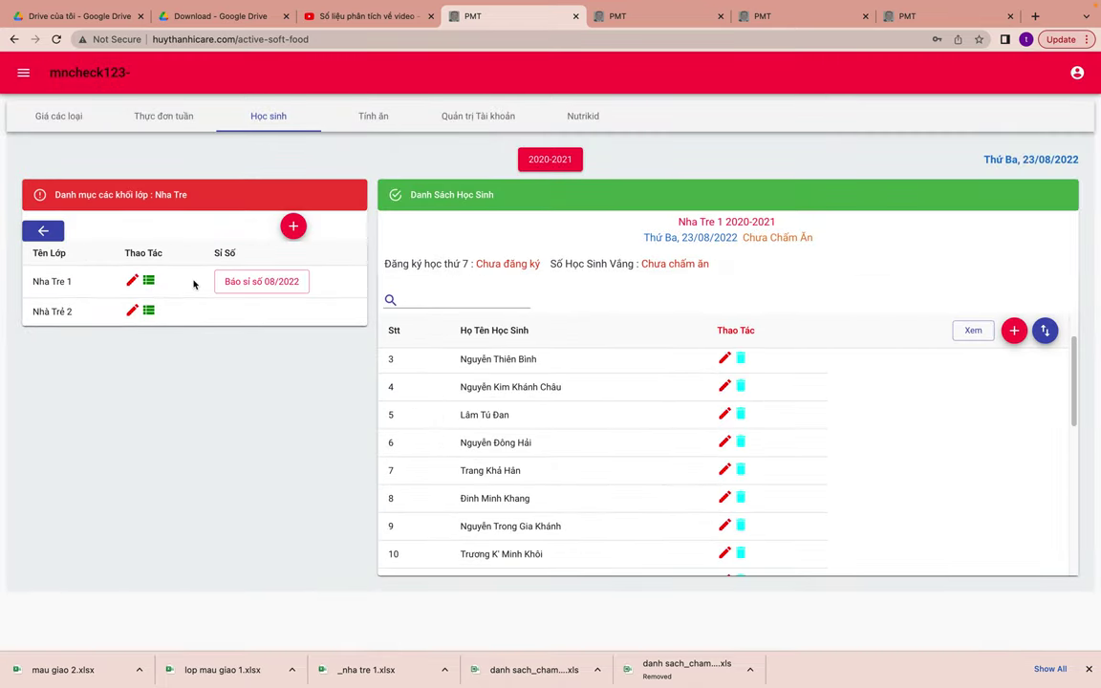
click(274, 280)
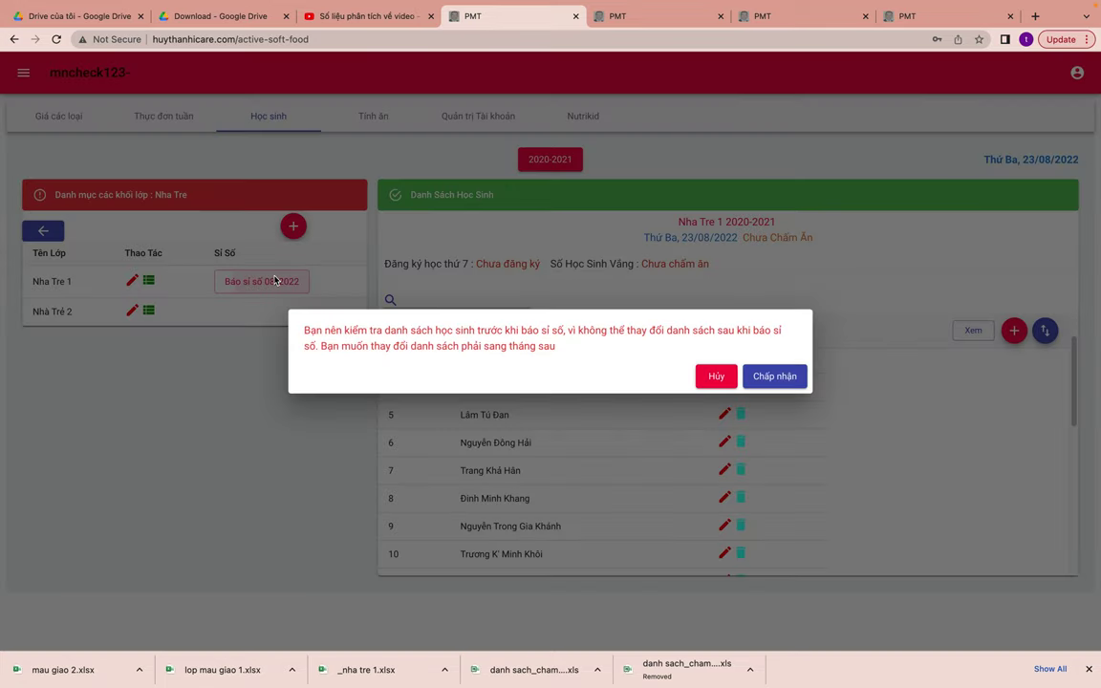
click(774, 376)
click(591, 368)
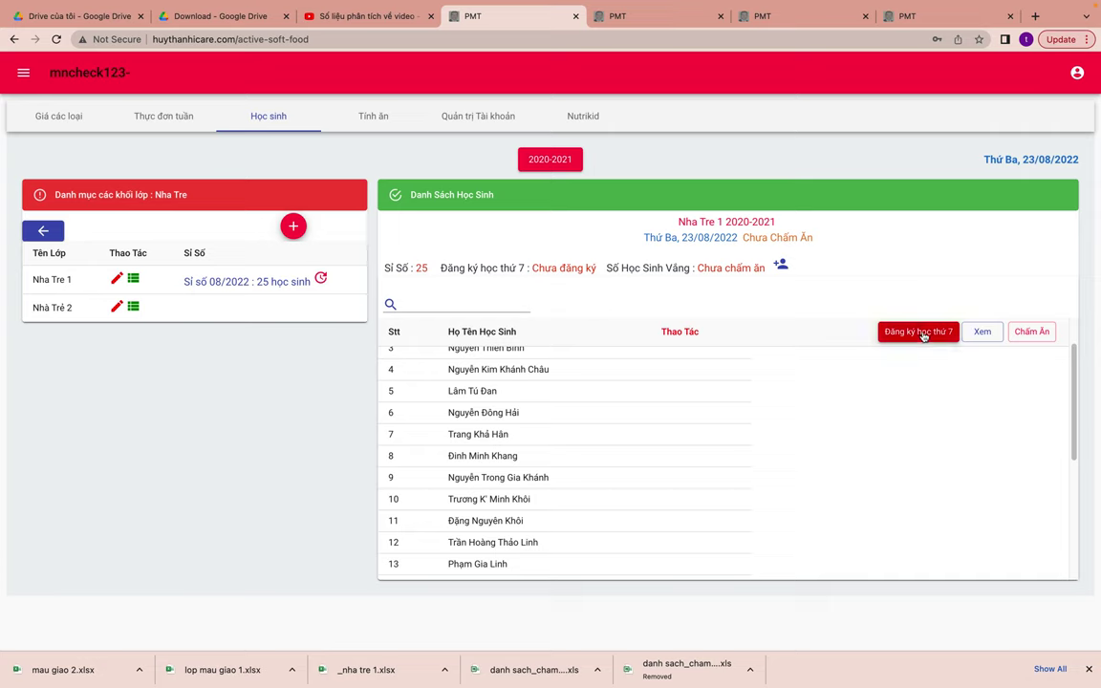
- Save Nha Tre 1's Saturday registration with no students registered
click(920, 333)
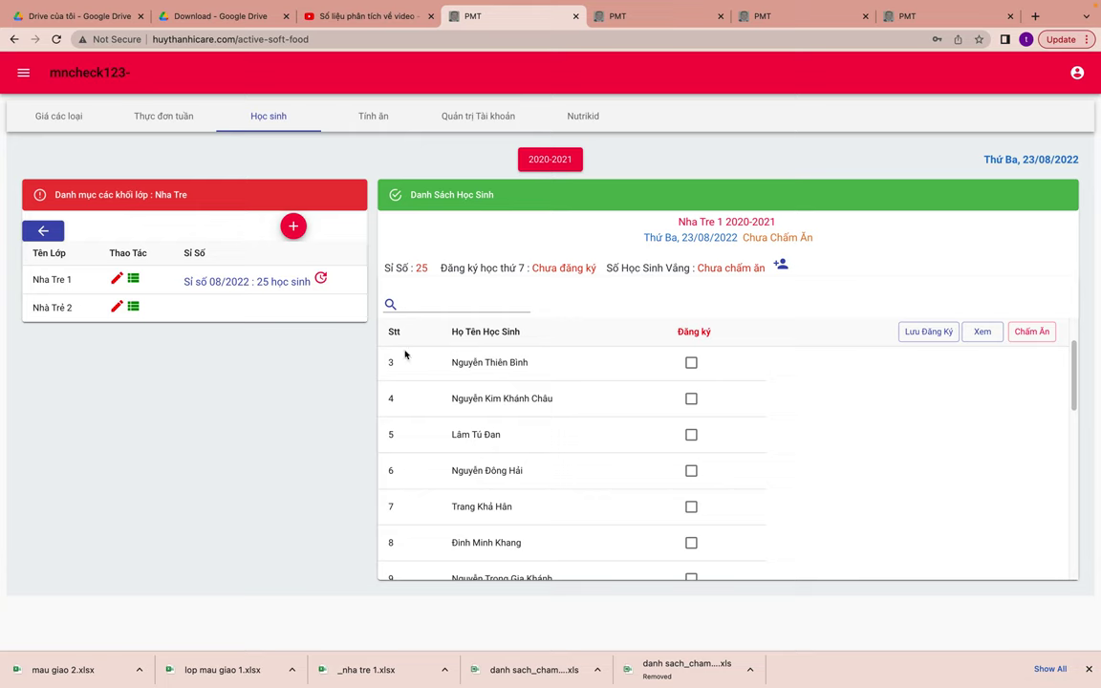
click(929, 332)
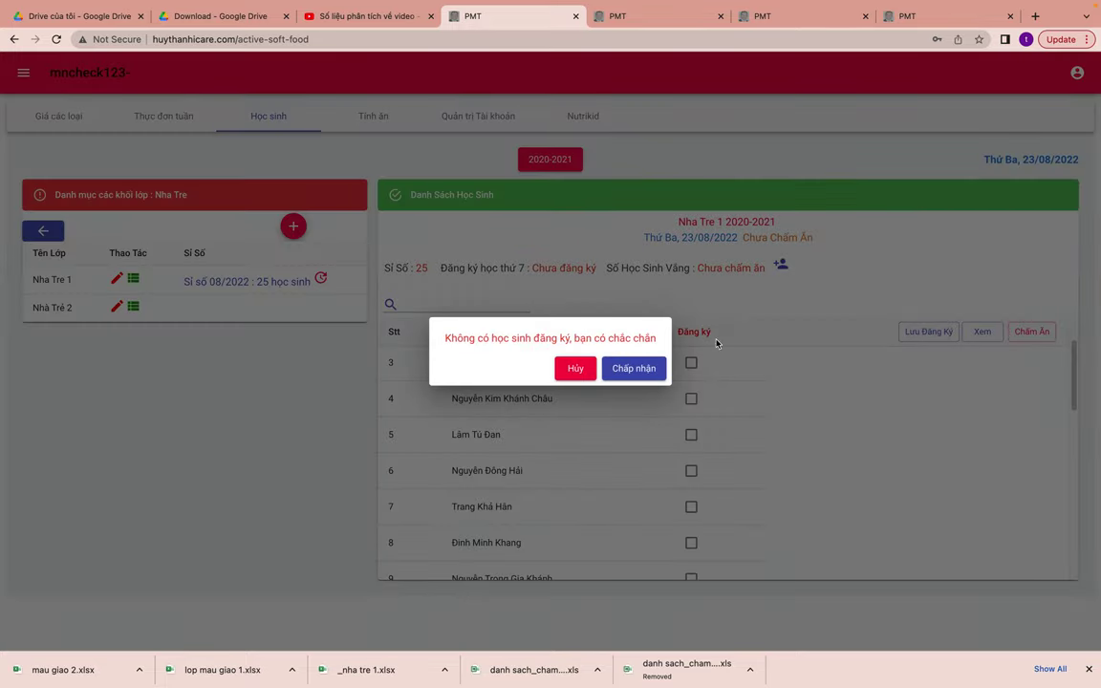
click(632, 370)
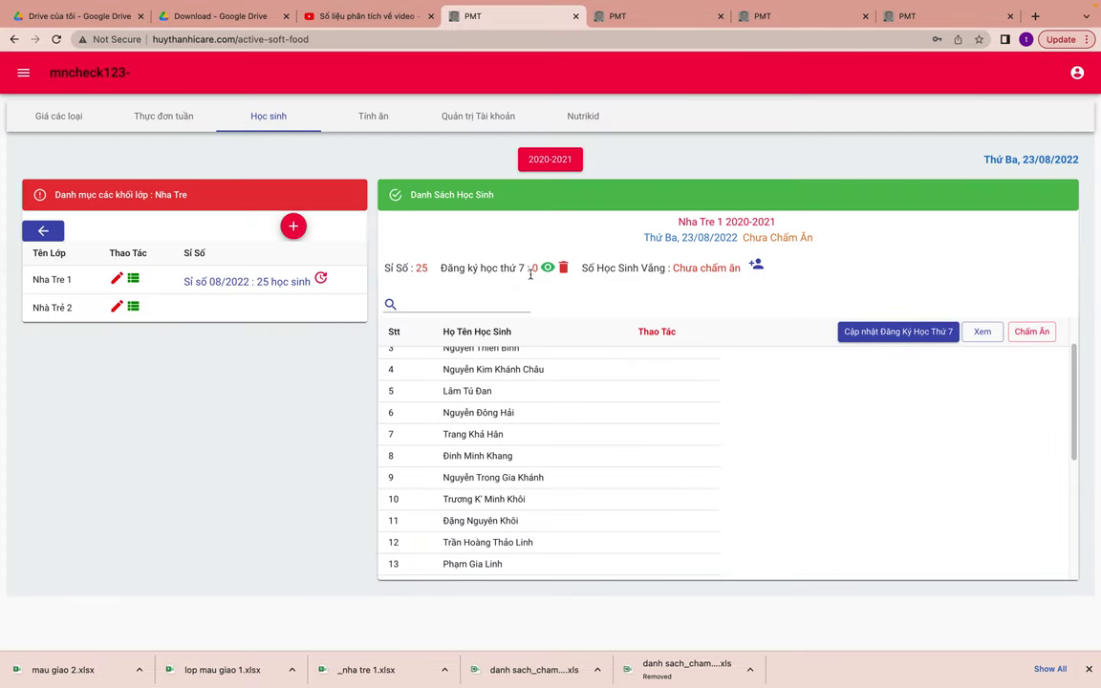
- Register Nha Tre 1's students in rows 1, 2, 4, 5, 14 and 15 for Saturday and save
click(864, 331)
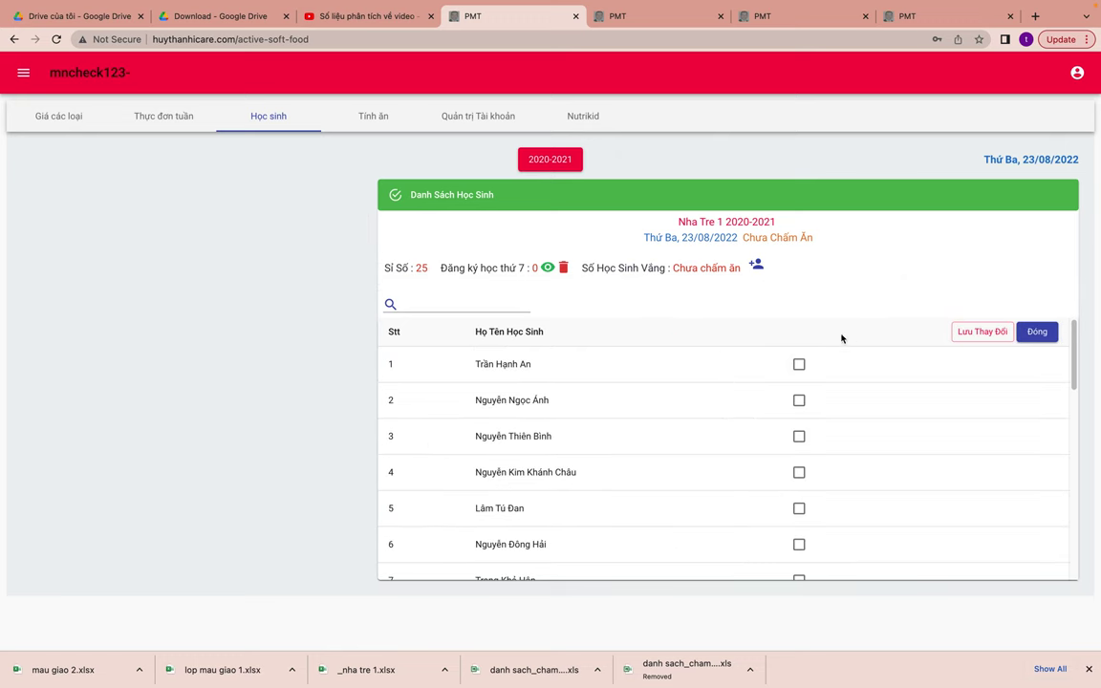
click(799, 365)
click(799, 401)
click(800, 473)
click(799, 508)
scroll(804, 512, down, 5)
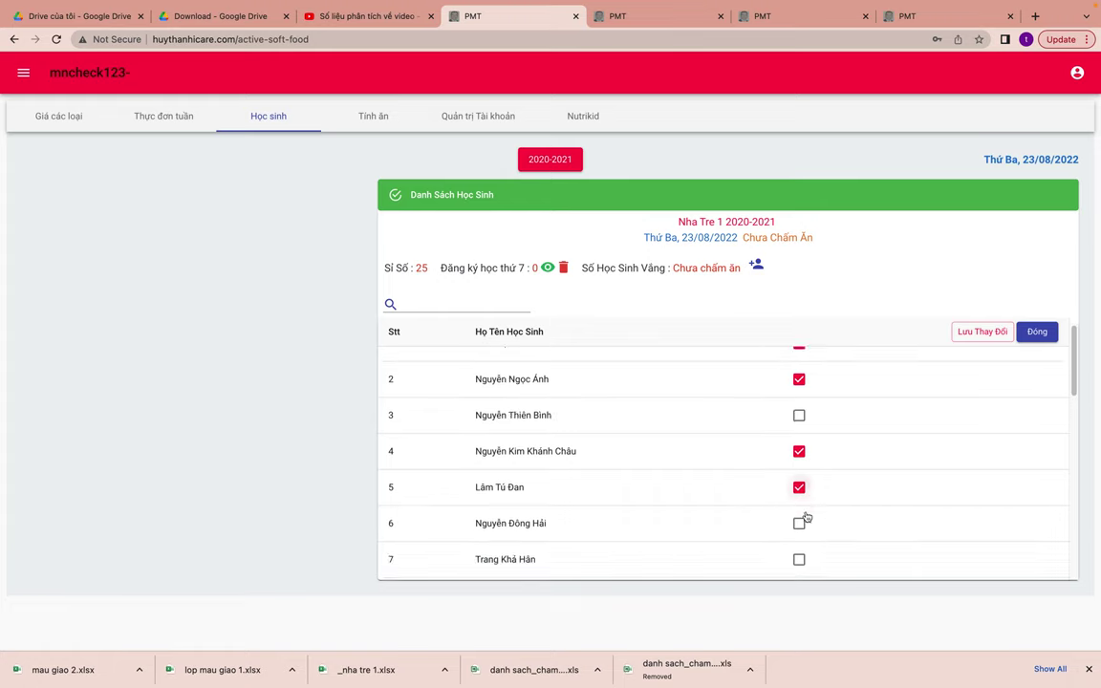
click(800, 440)
click(799, 476)
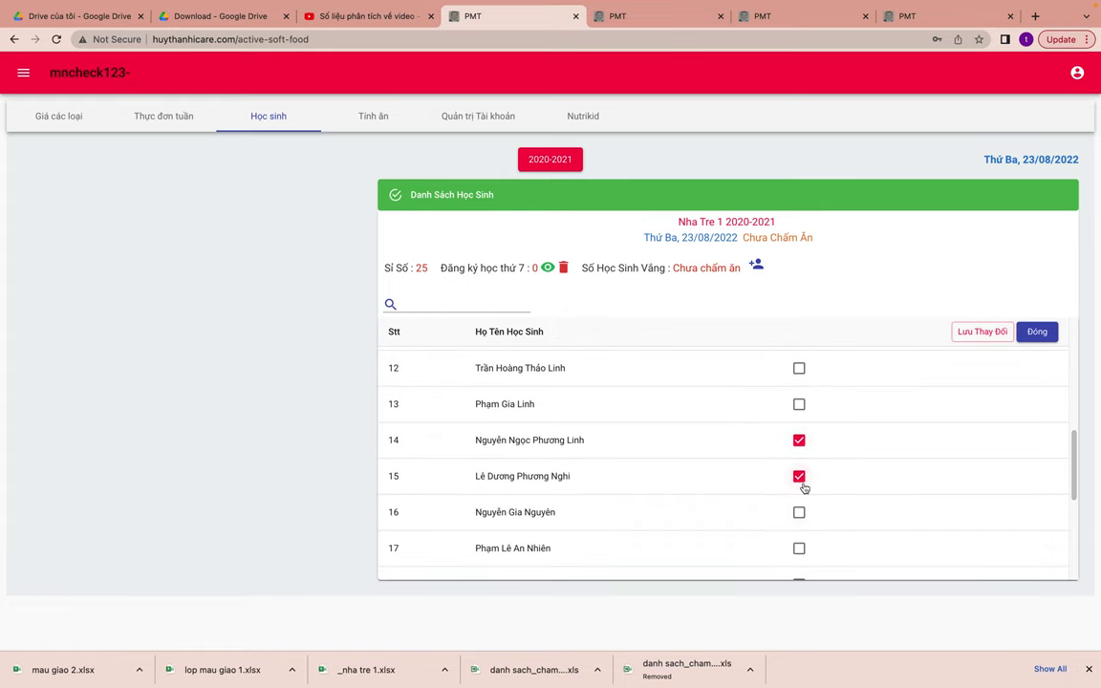
click(963, 332)
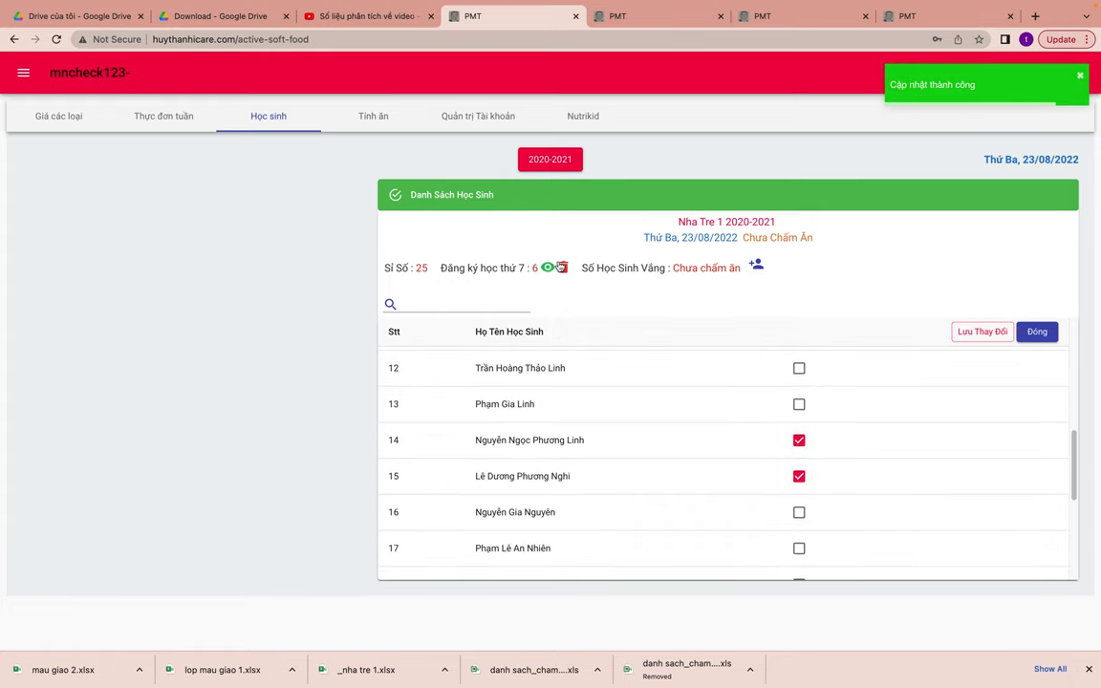
- Close the registration editor and return to the Nha Tre class list
click(1045, 332)
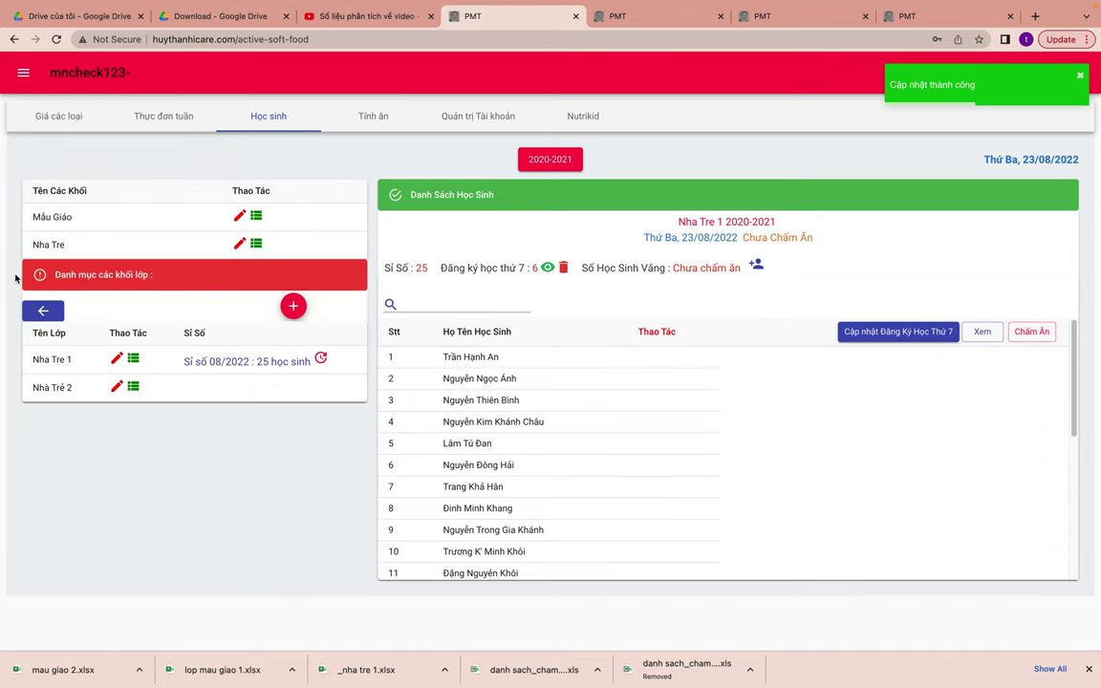
click(44, 311)
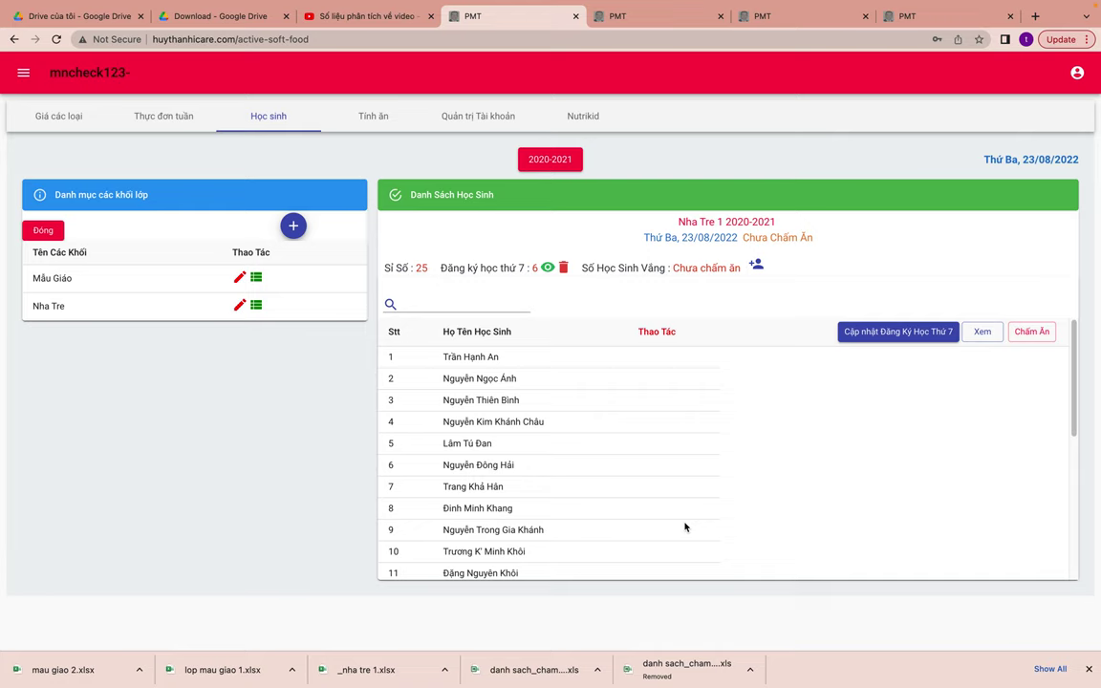
click(256, 306)
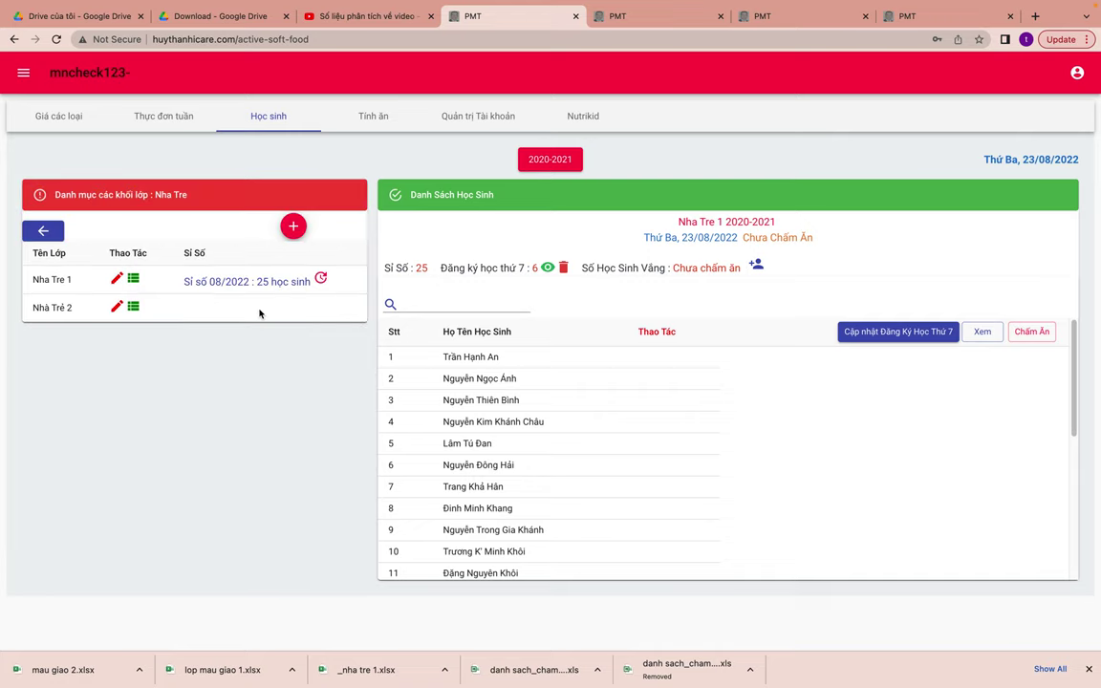
- Report Nhà Trẻ 2's August 2022 enrollment of 25 students
click(134, 308)
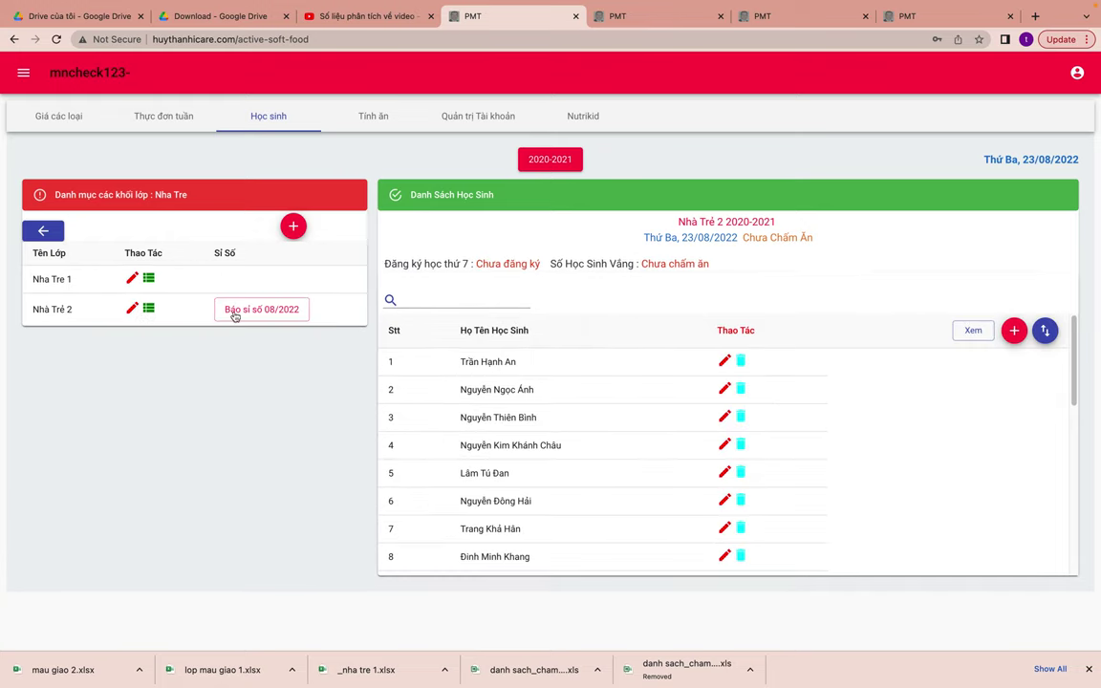
click(262, 314)
click(774, 376)
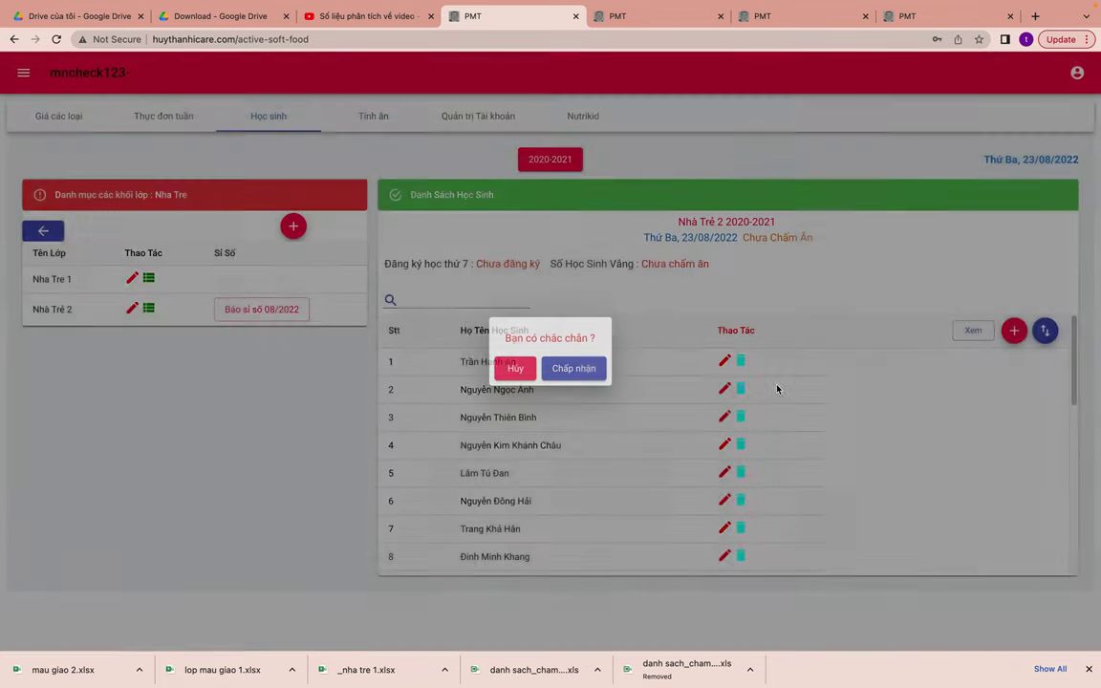
click(588, 370)
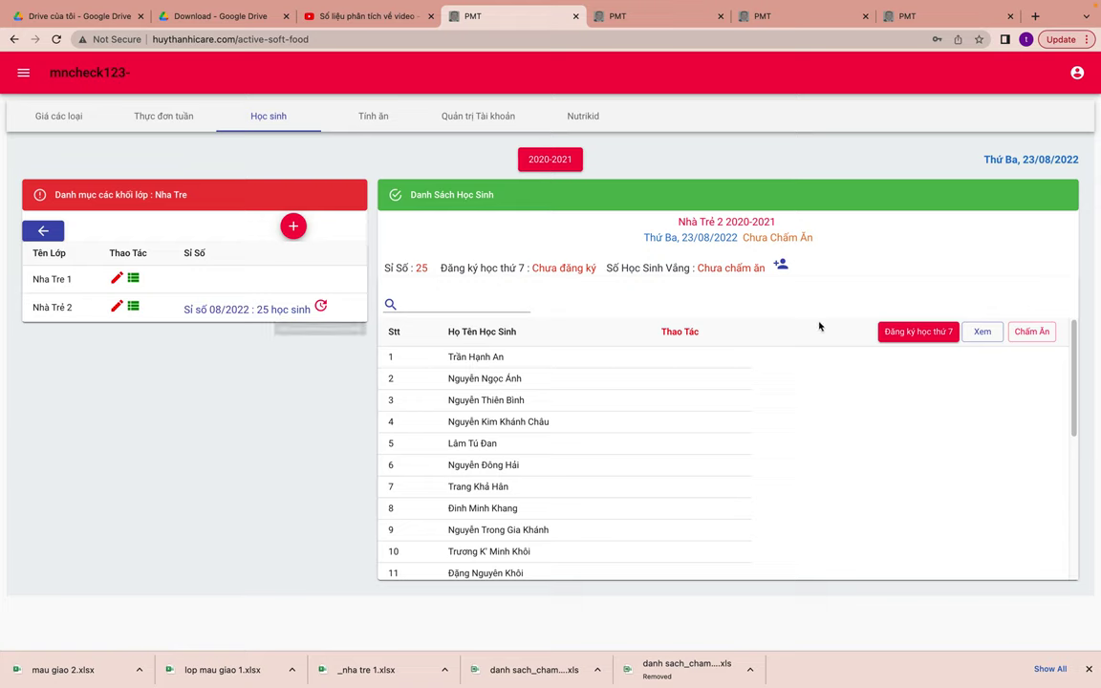
- Register Nhà Trẻ 2's students in rows 20–25 for Saturday classes and save
click(909, 326)
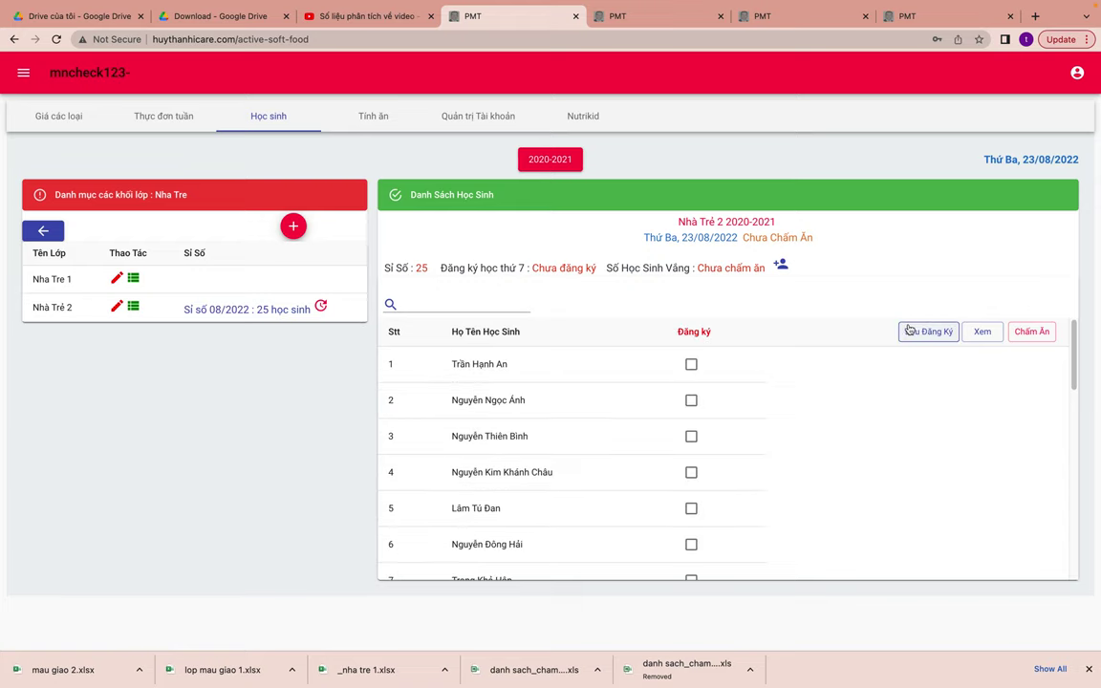
scroll(751, 494, down, 7)
click(691, 453)
click(691, 381)
click(690, 415)
click(691, 488)
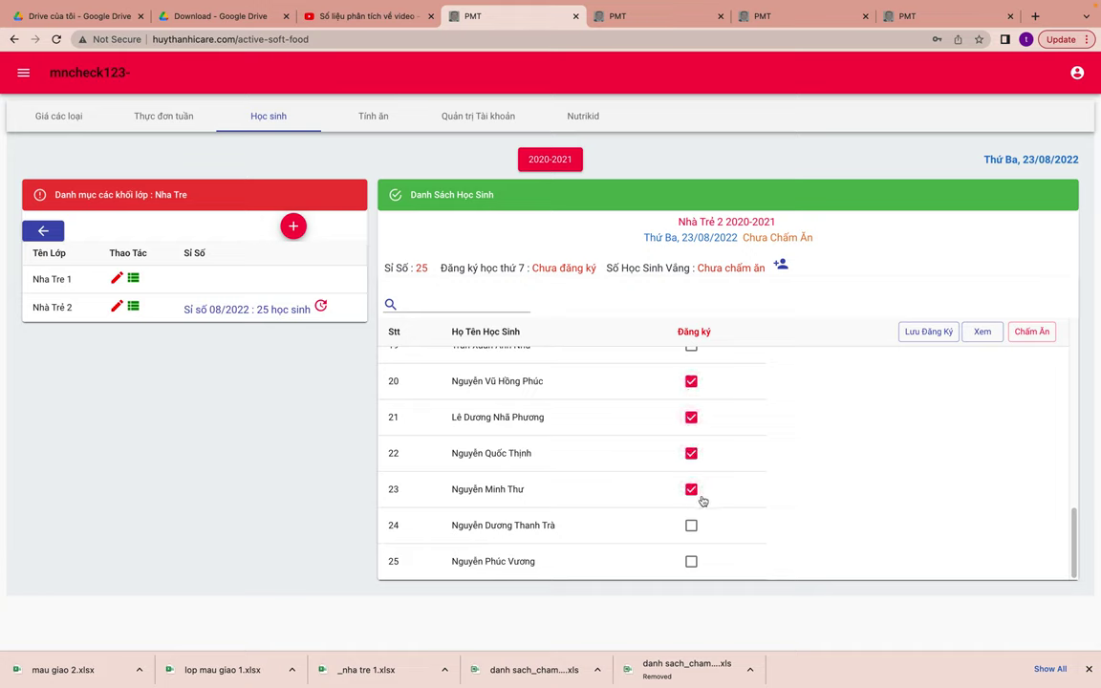
click(690, 524)
click(691, 560)
click(924, 331)
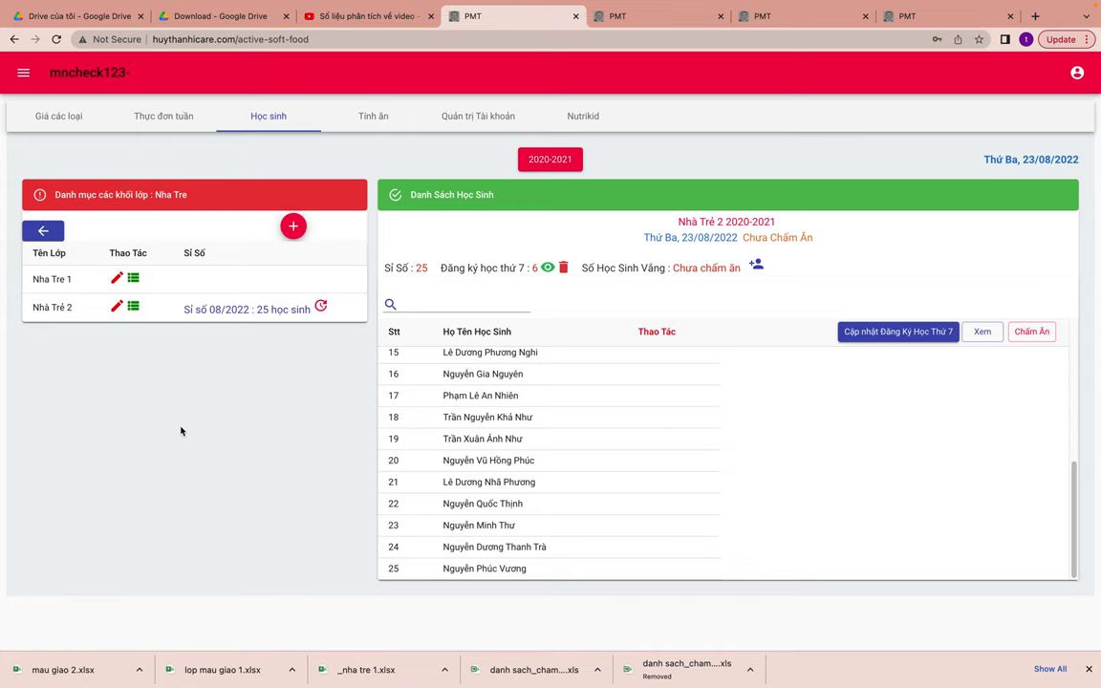
mouse_move(325, 4)
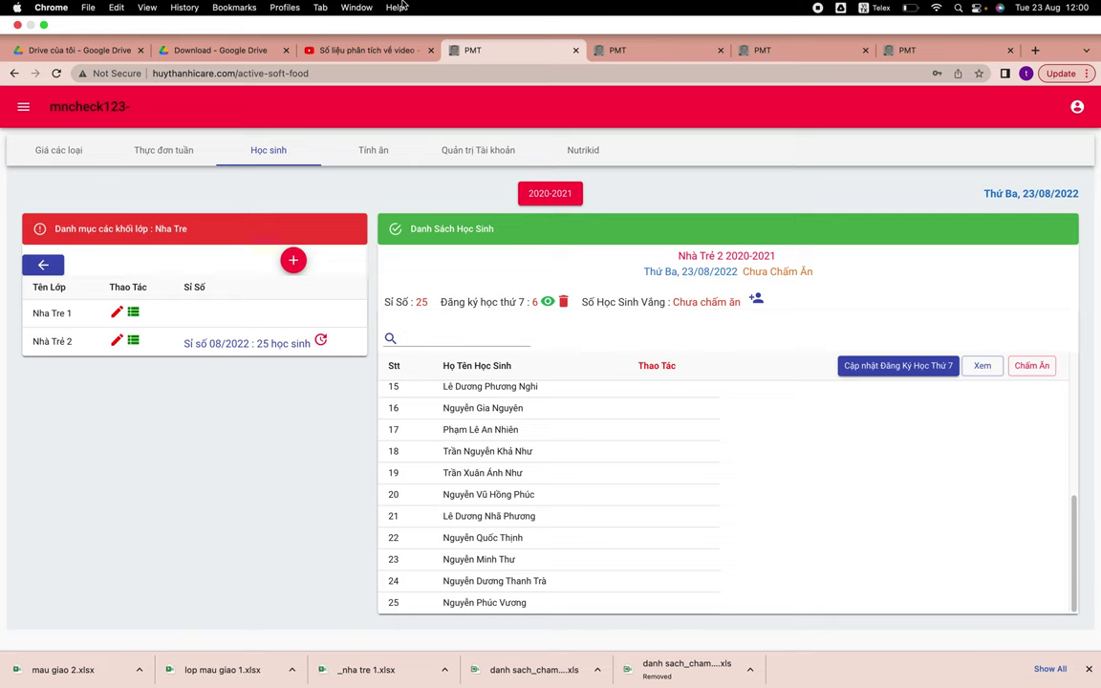
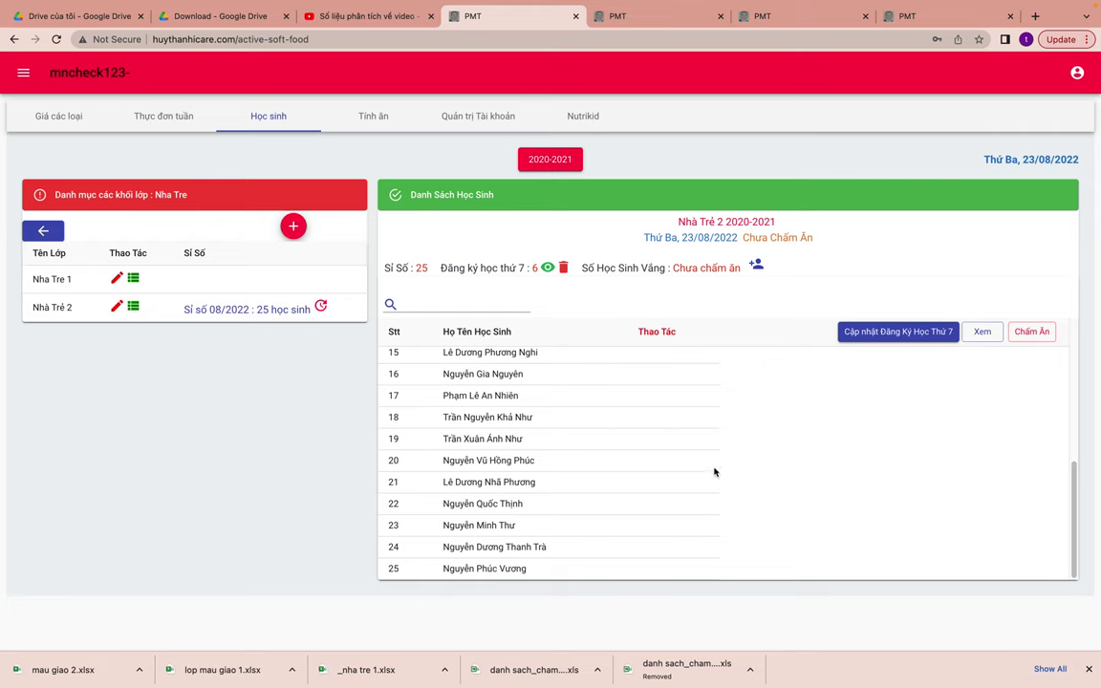
- Switch Nhà Trẻ 2 to meal-marking mode, then tick and untick the first Báo Vắng box
click(1032, 332)
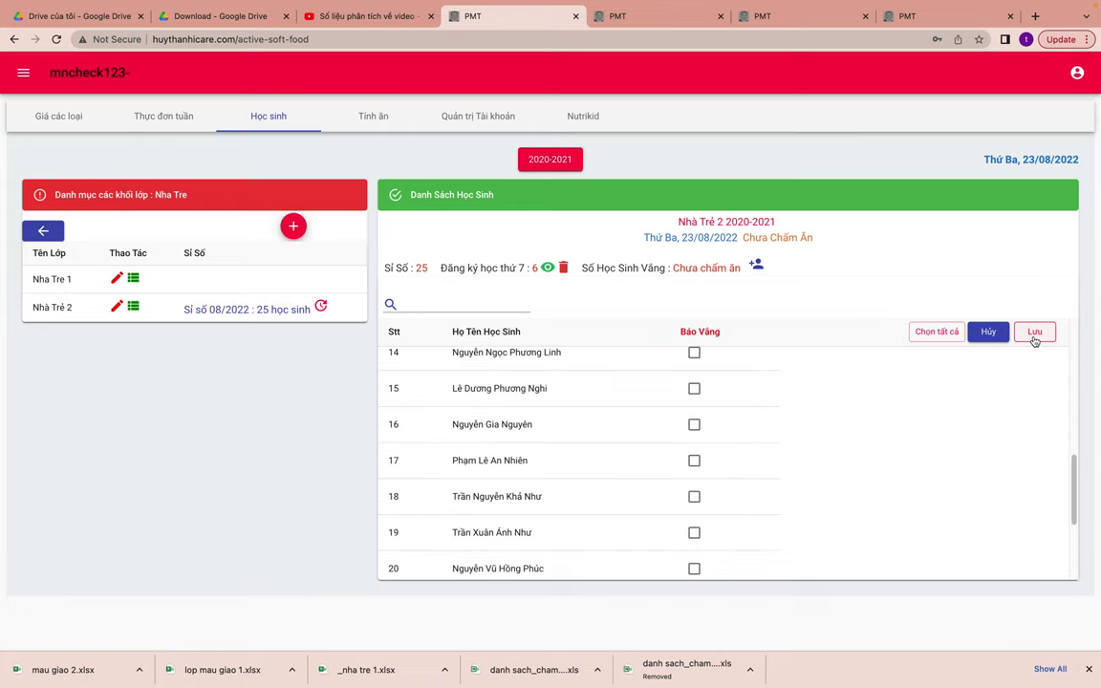
scroll(798, 492, down, 1)
scroll(797, 492, up, 5)
scroll(799, 493, up, 4)
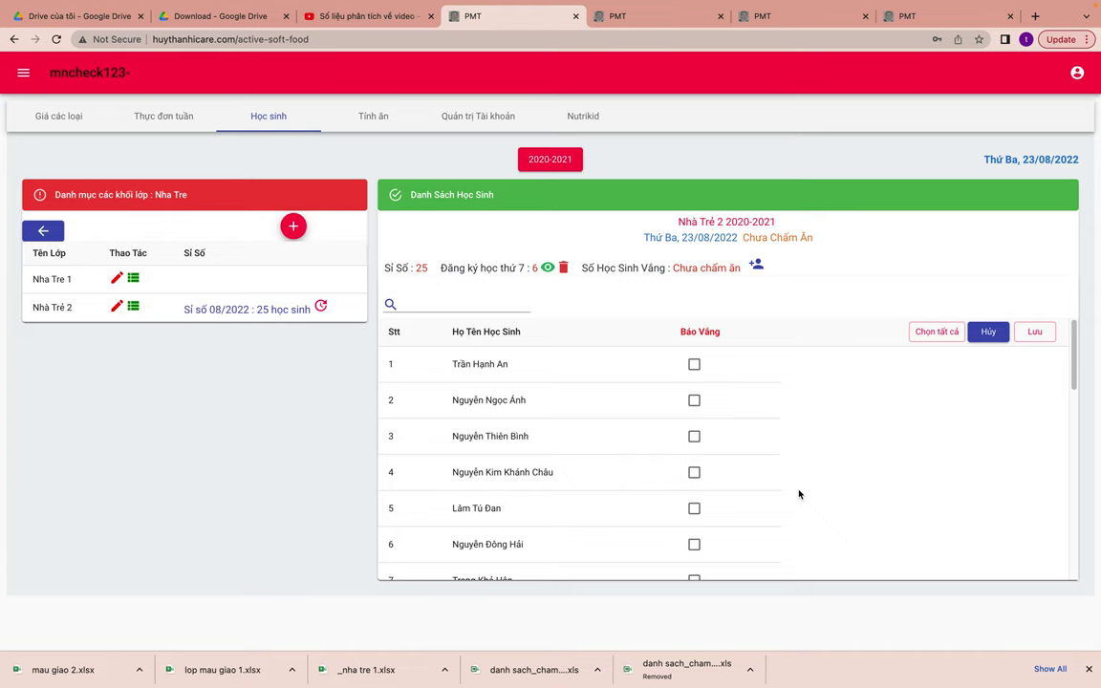
click(694, 366)
click(695, 366)
- Save the attendance and dismiss the 'no menu for today' warning
scroll(813, 456, down, 2)
scroll(814, 460, up, 2)
click(1035, 331)
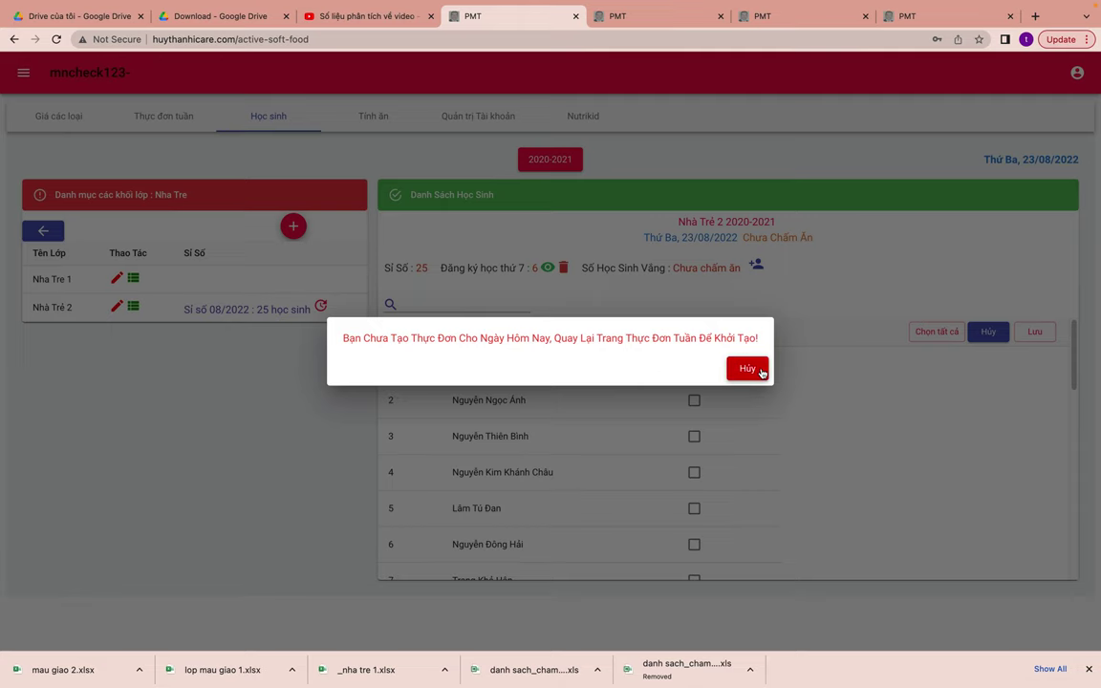
click(761, 373)
- Start a new menu for 23/08/2022 from the Thực đơn tuần page
click(146, 115)
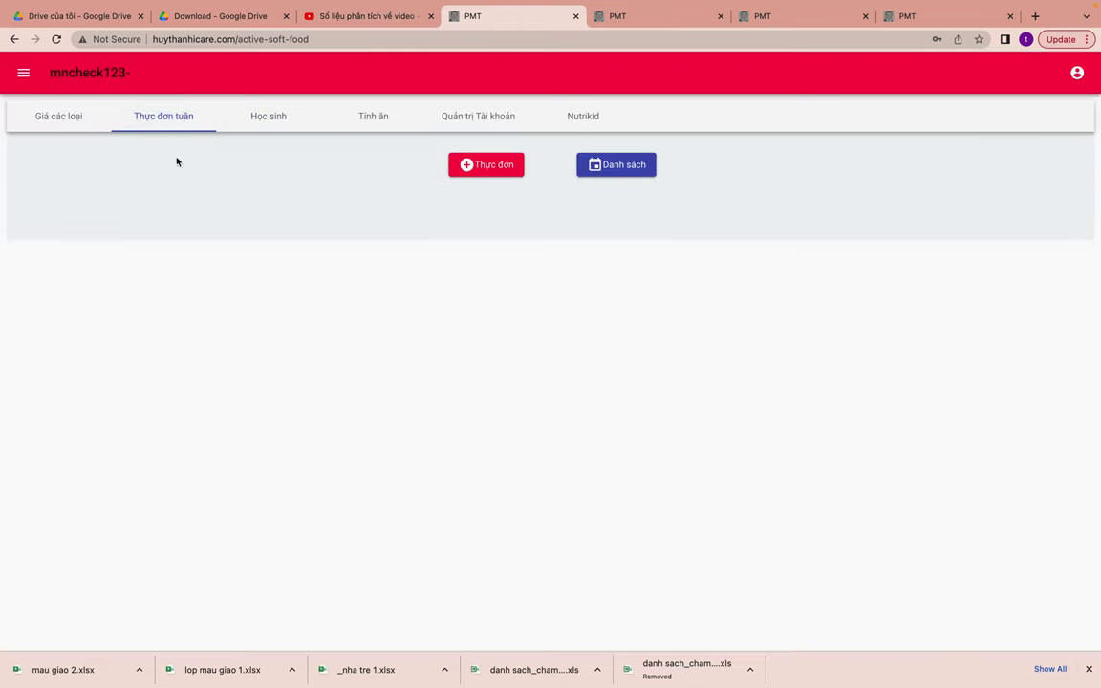
click(477, 165)
click(603, 398)
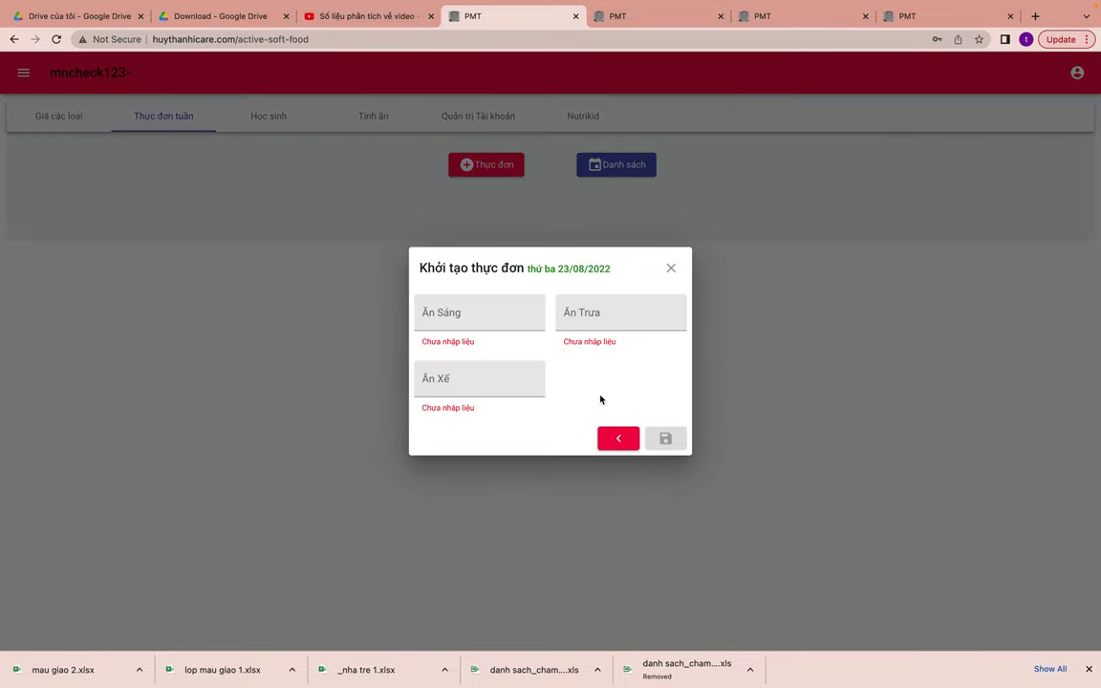
- Fill Ăn Sáng, Ăn Trưa and Ăn Xế with '.' and save the menu
click(500, 318)
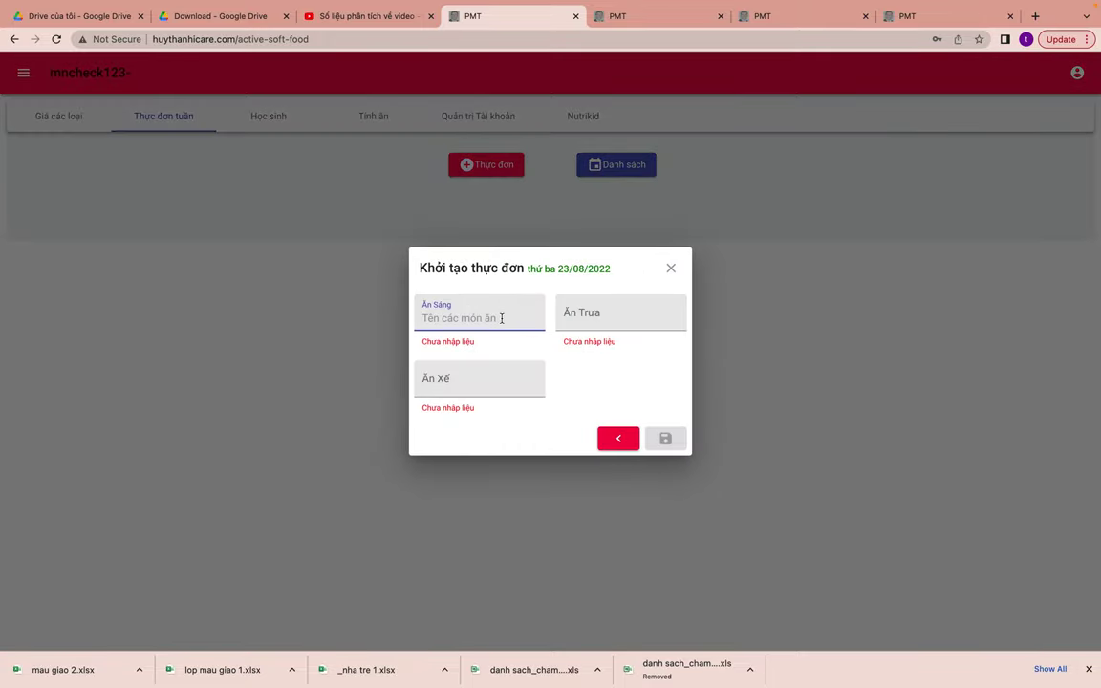
text(.)
key(Tab)
text(.)
key(Tab)
text(.)
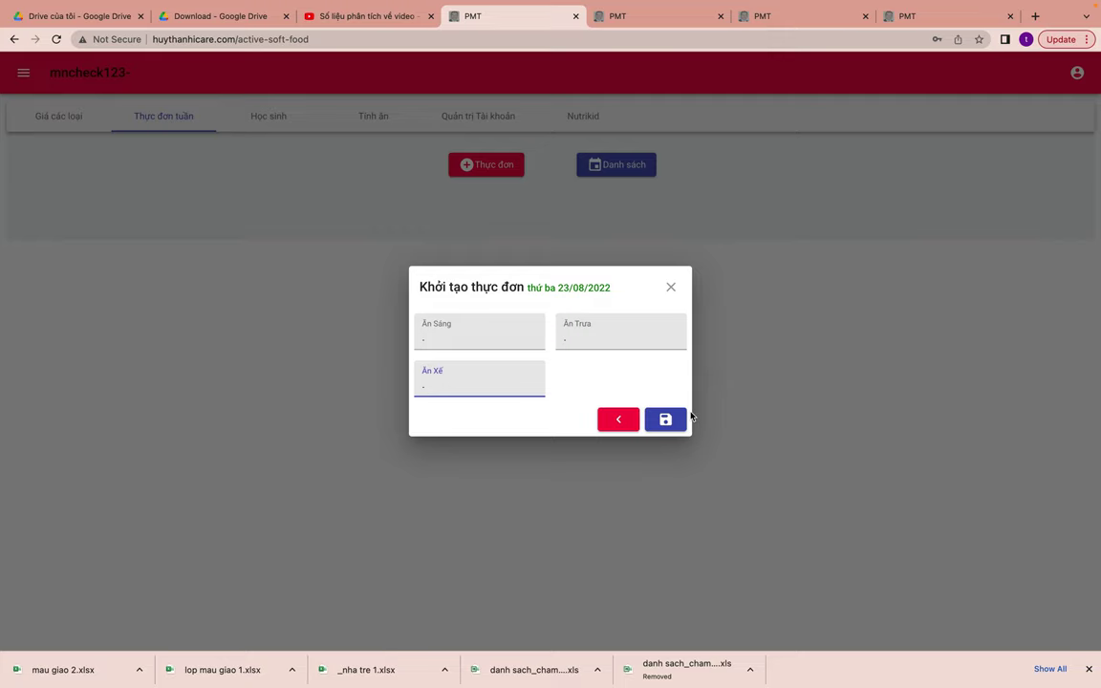
click(663, 418)
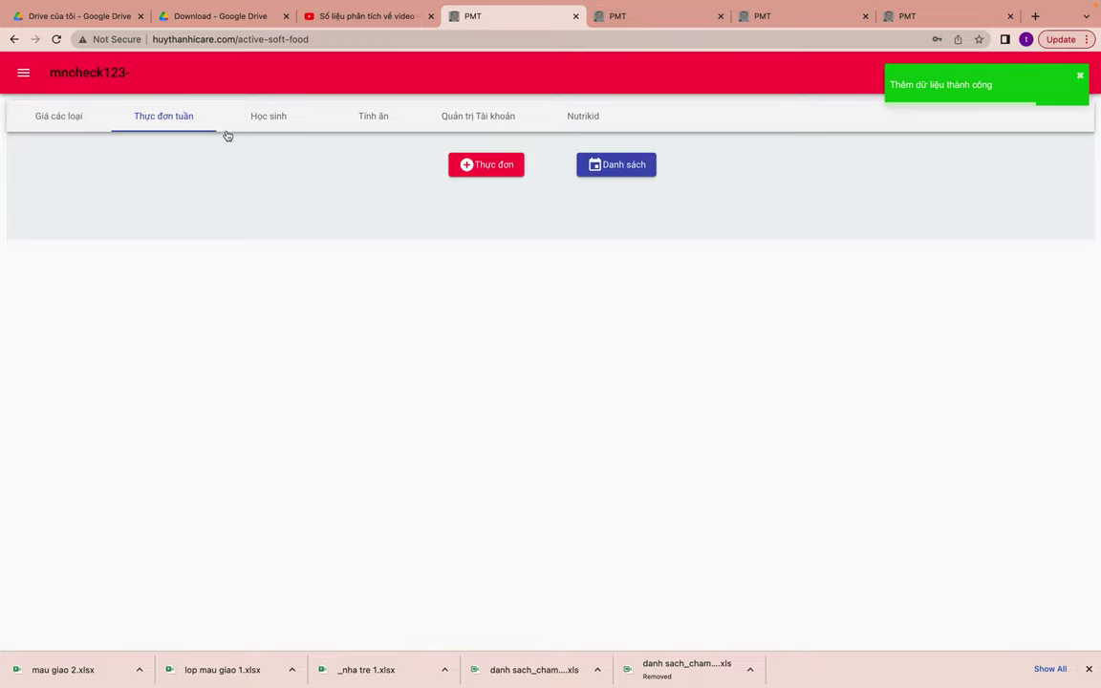
- Save Nhà Trẻ 2's meal check for 23/08/2022 with no absences, confirming with Chấp nhận
click(270, 115)
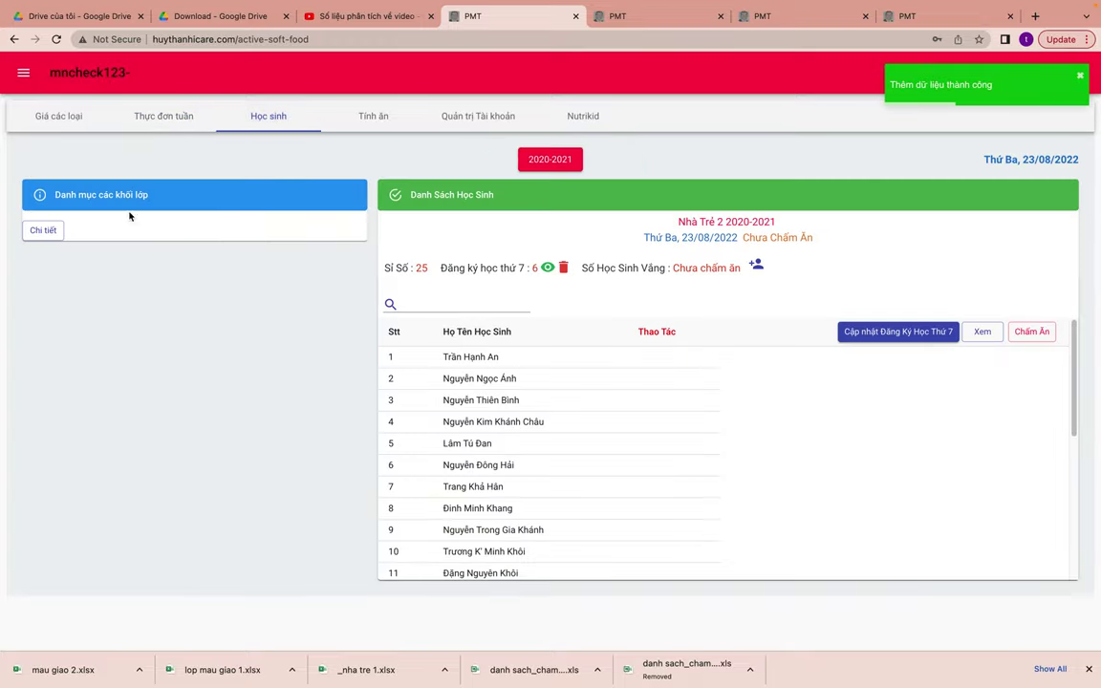
click(42, 231)
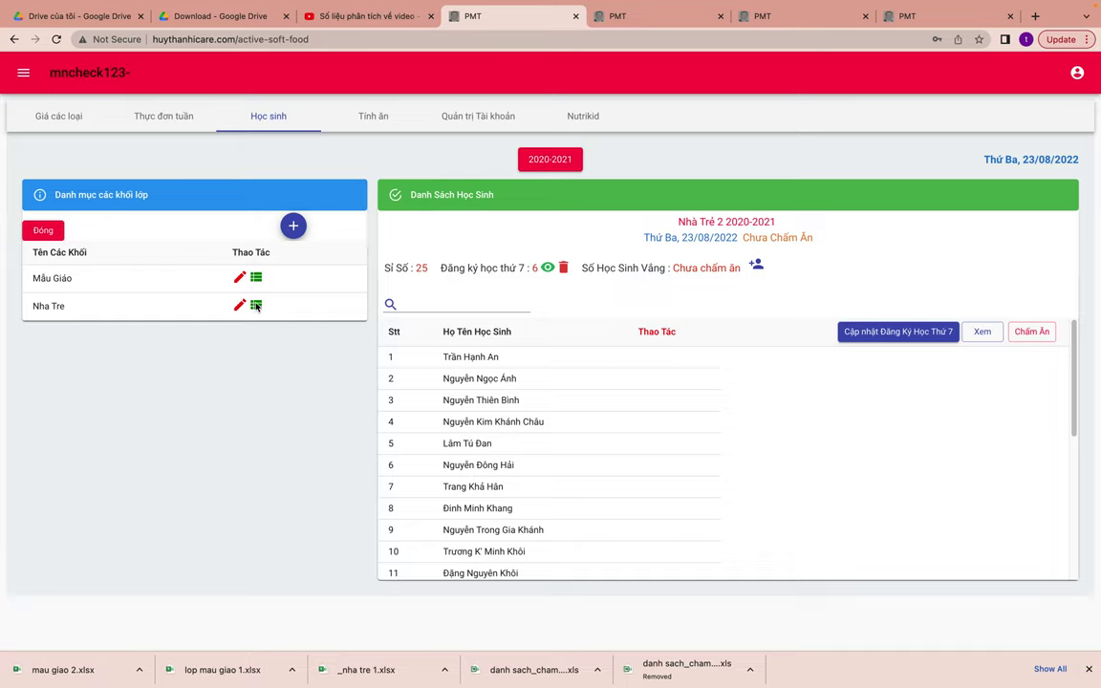
click(256, 306)
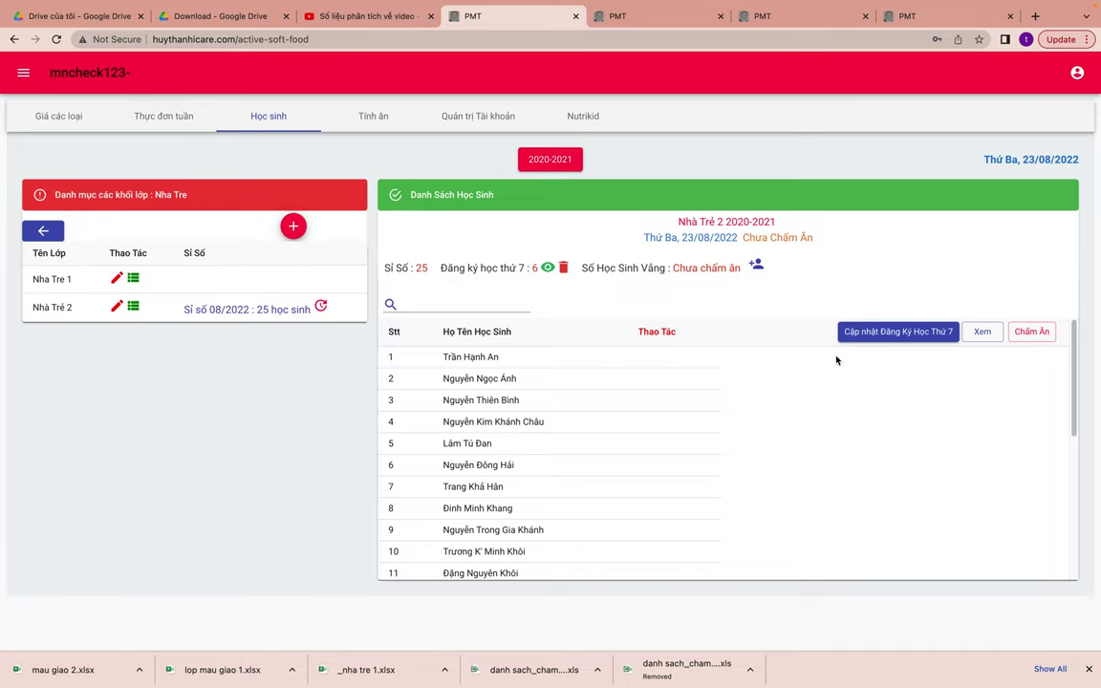
click(1021, 334)
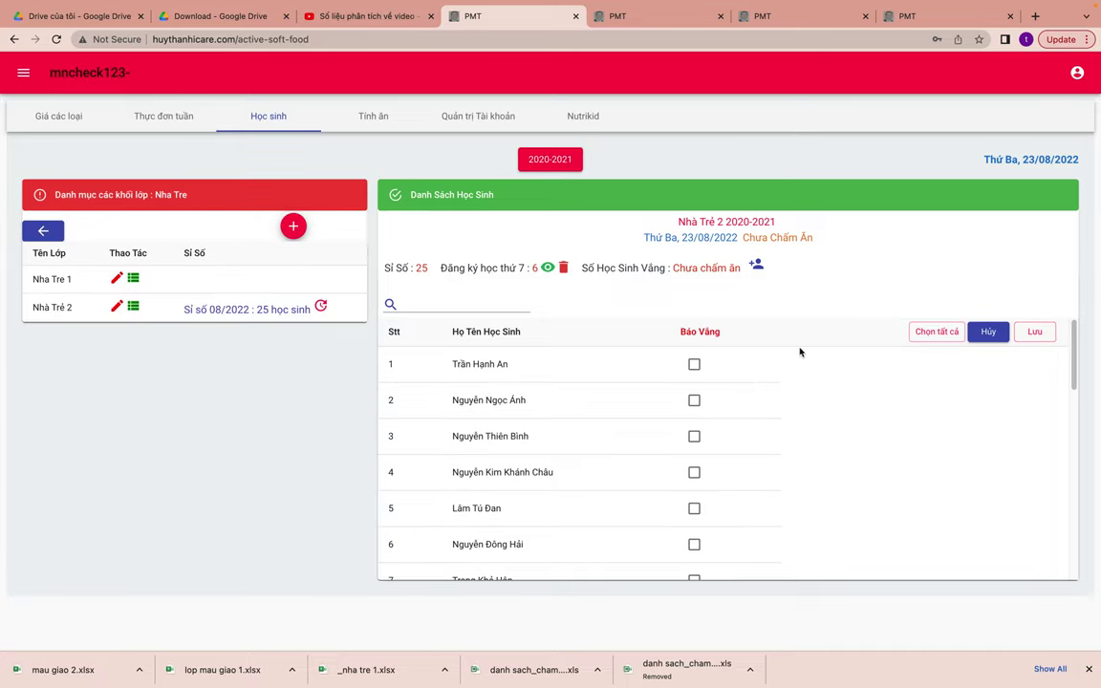
click(1035, 333)
click(640, 373)
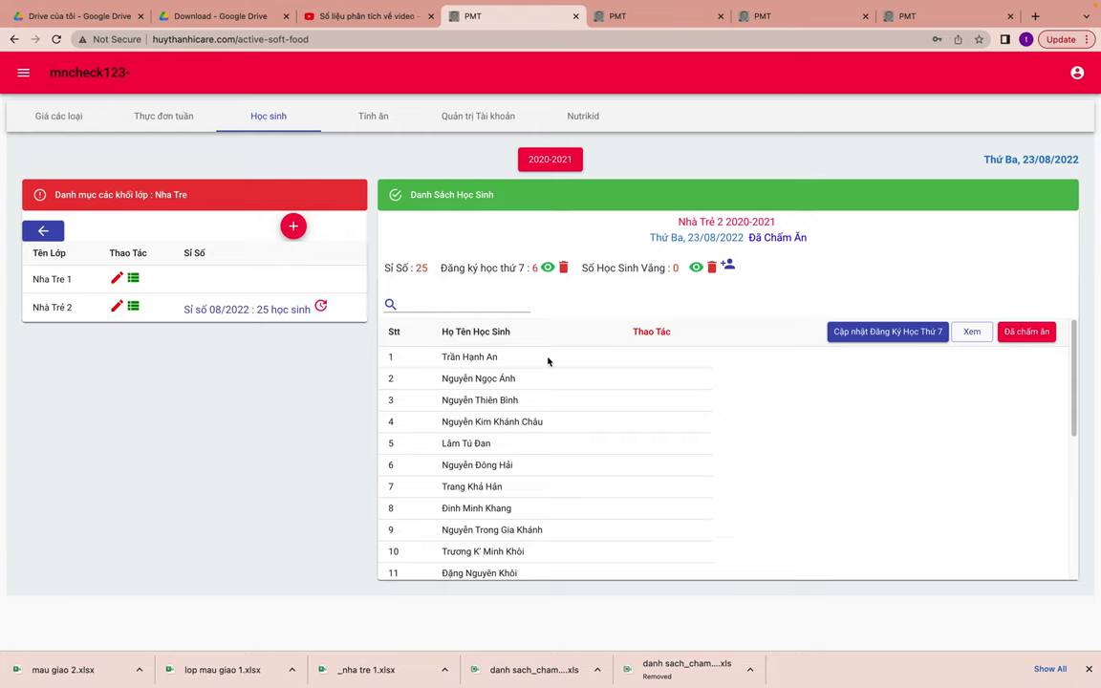
- View Nhà Trẻ 2's 23/08/2022 meal check and update it with the first student absent
click(971, 331)
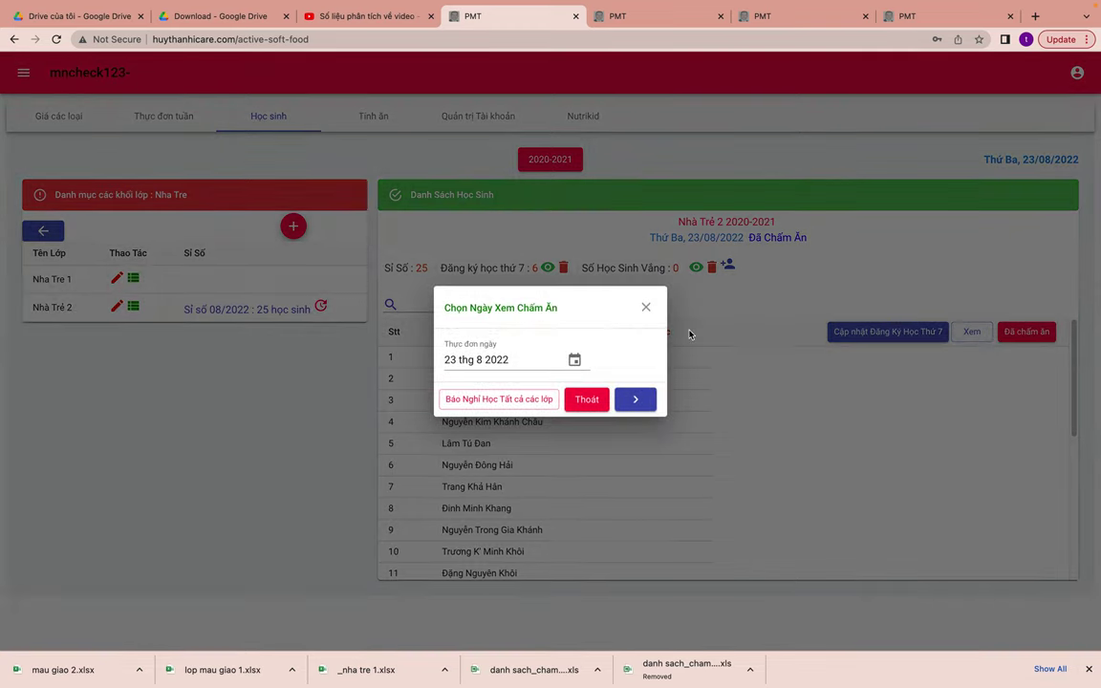
click(573, 359)
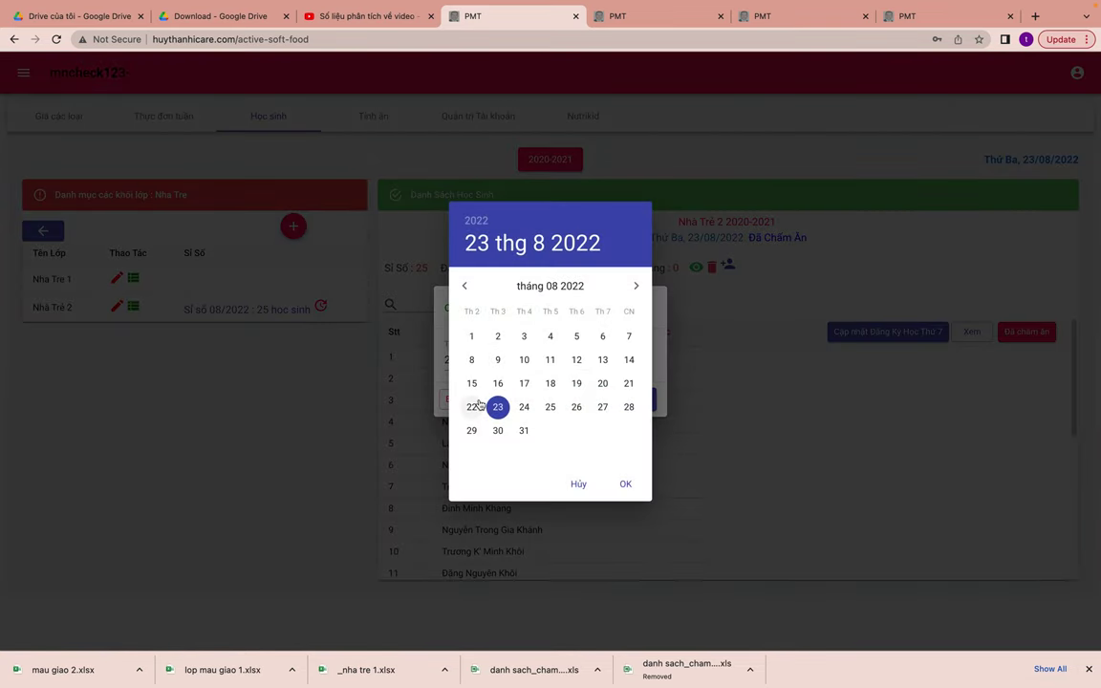
click(623, 483)
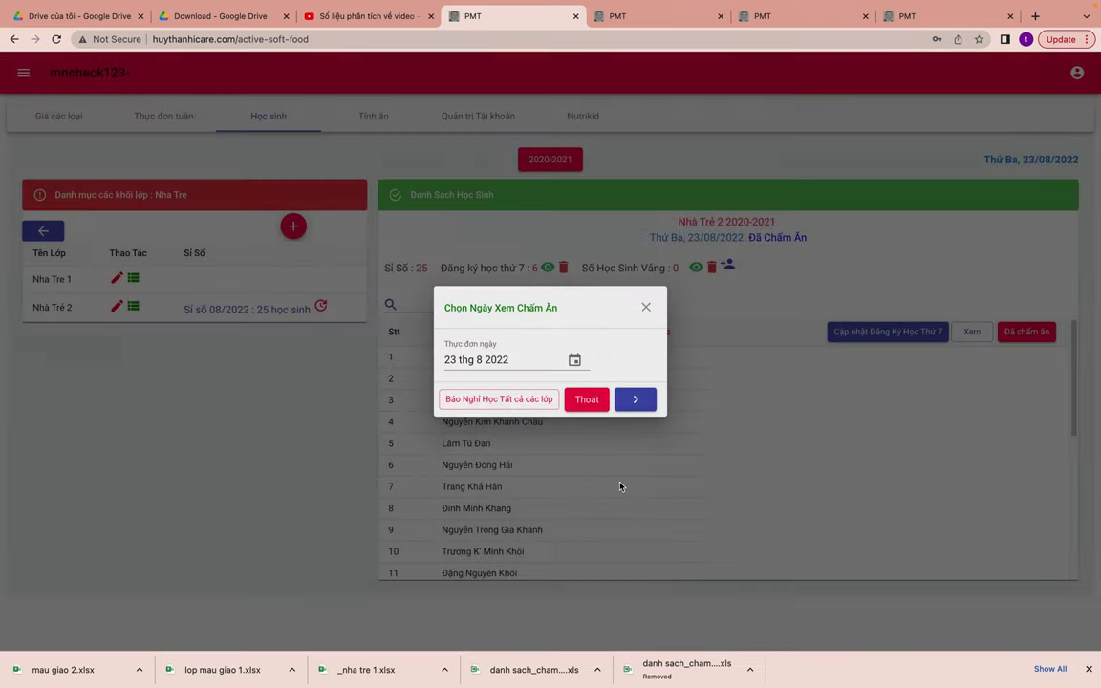
click(635, 398)
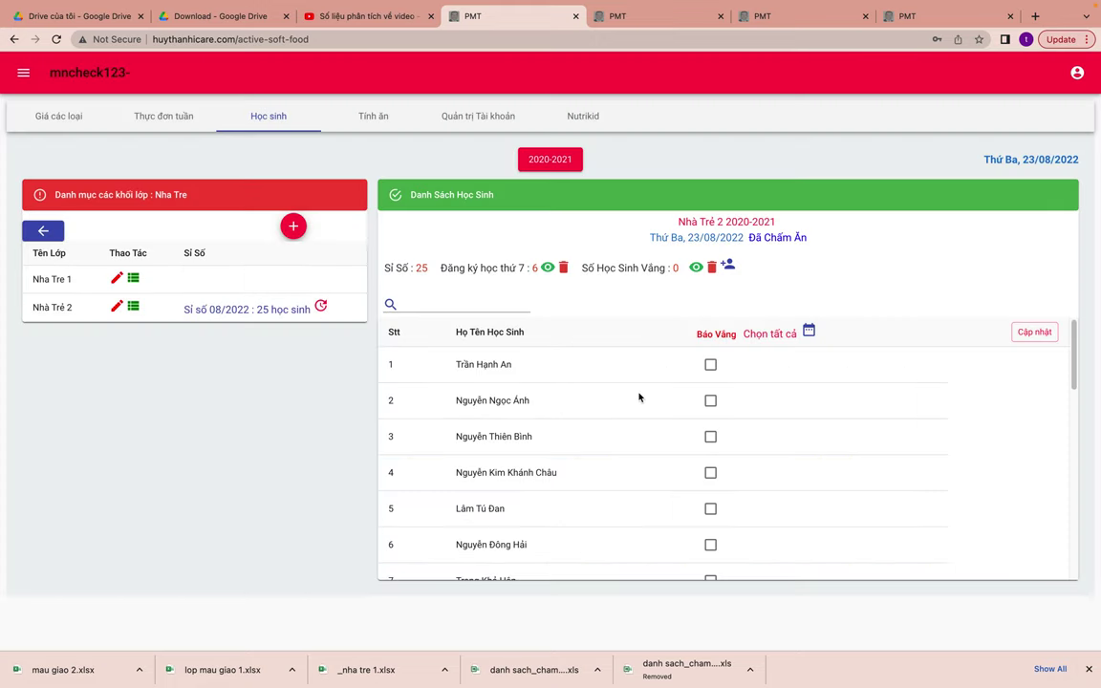
click(712, 367)
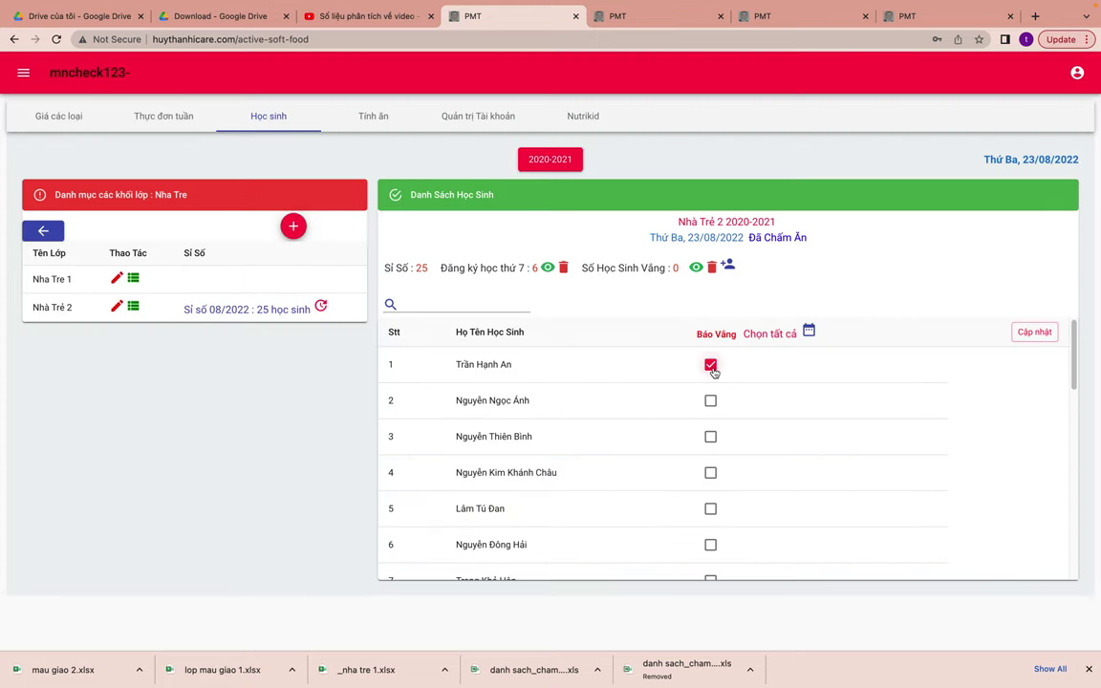
click(1025, 338)
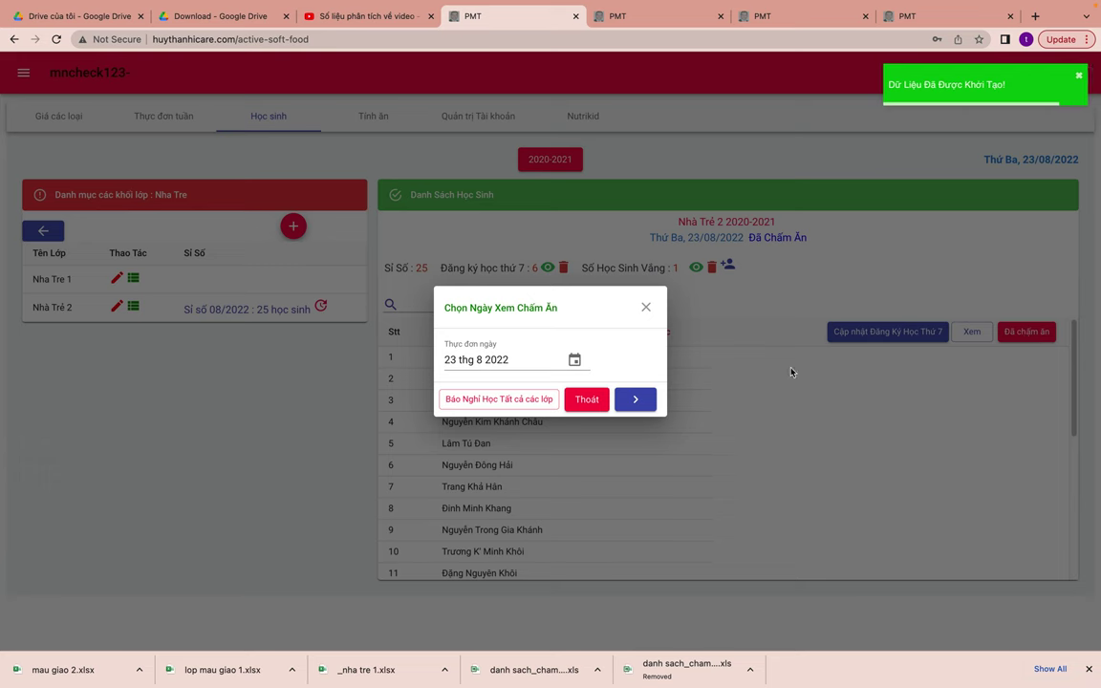
click(642, 402)
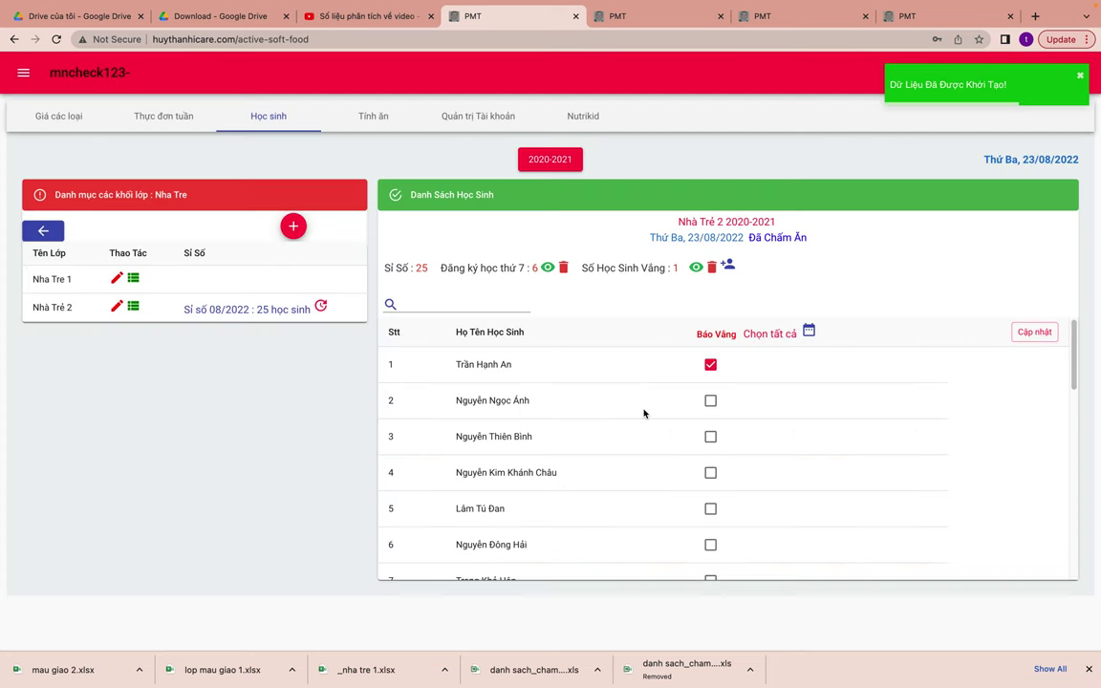
- Bring up class Nha Tre 1's student list
click(134, 278)
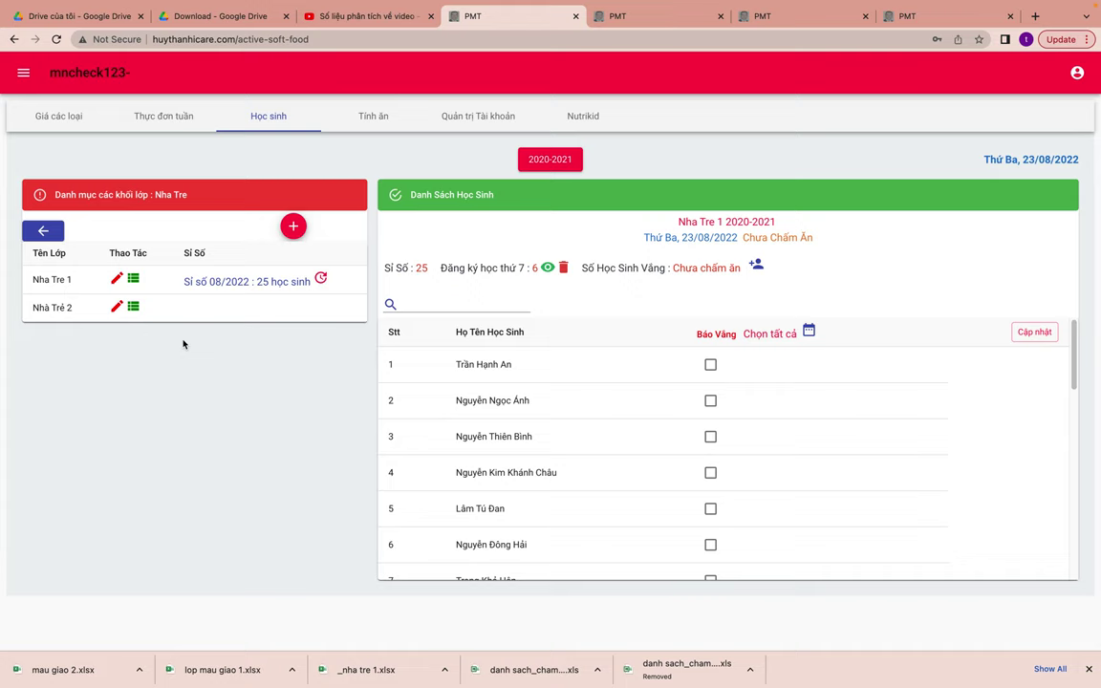
click(133, 307)
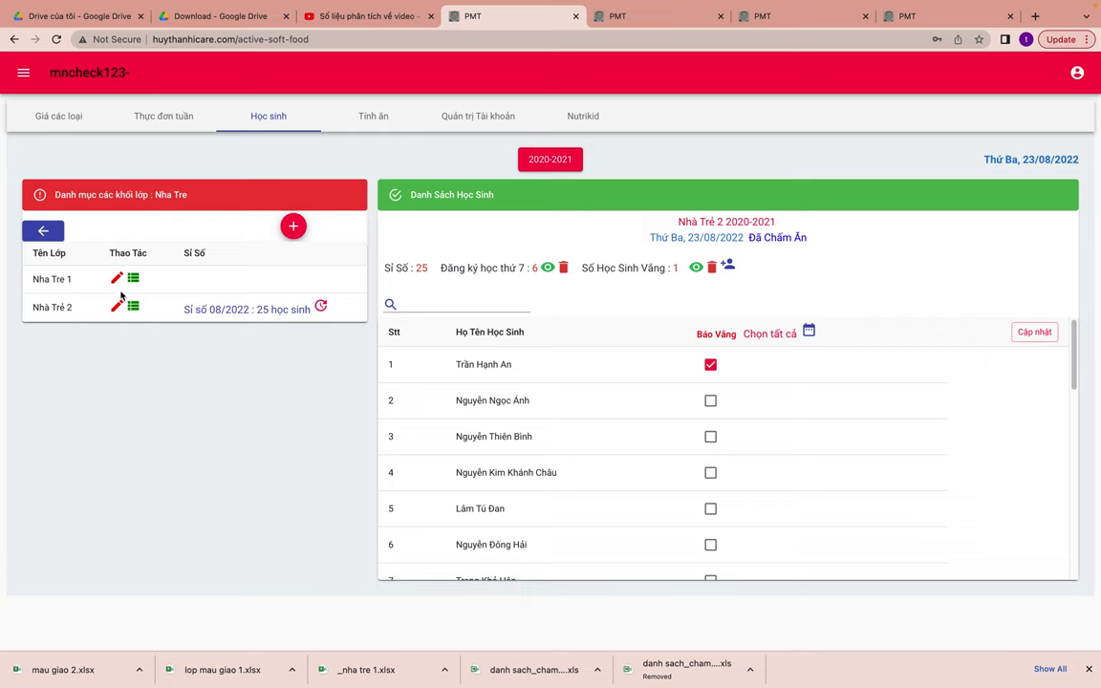
click(132, 278)
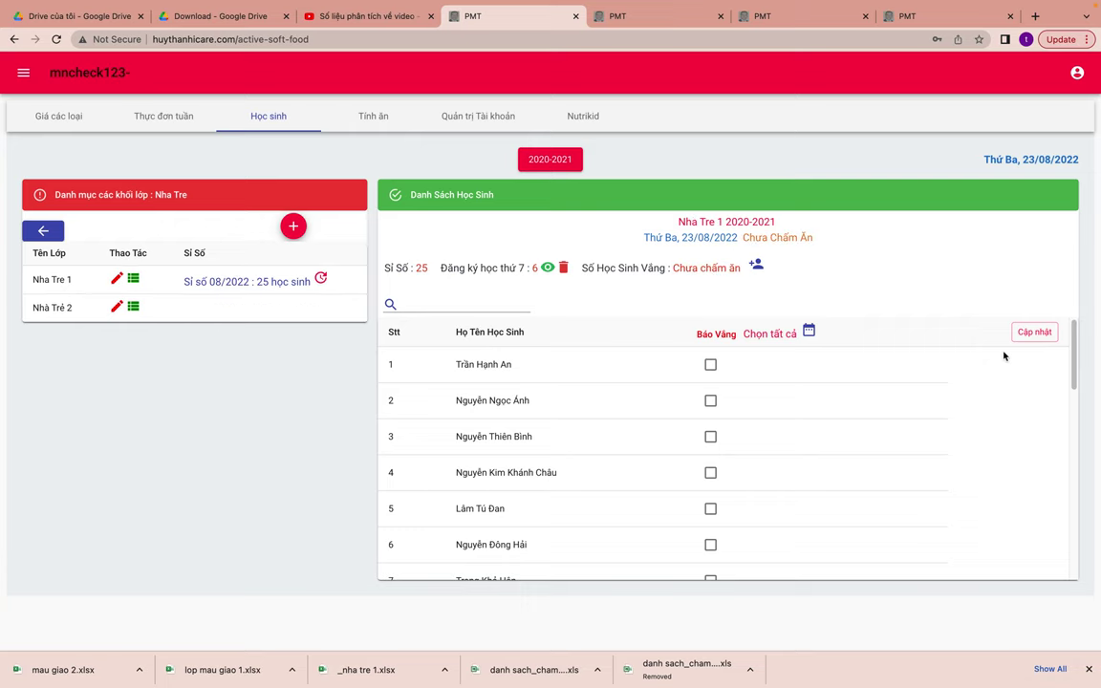
- Save Nha Tre 1 with no absences and Mầu Giáo 1 with its first student absent
click(1026, 336)
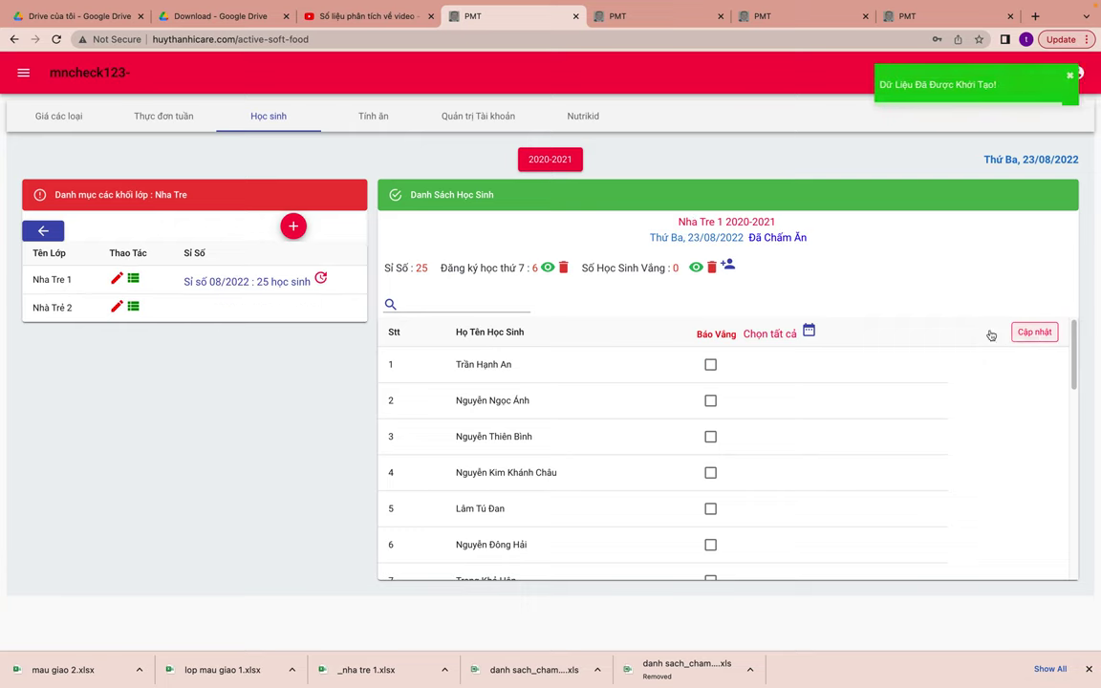
click(43, 231)
click(255, 279)
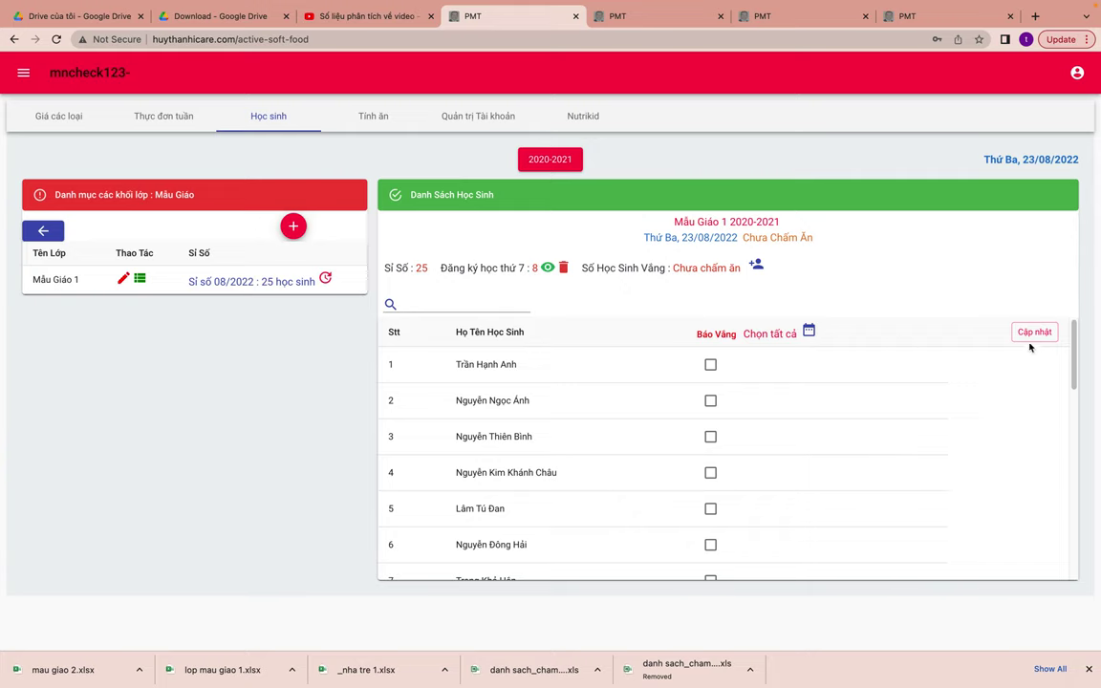
click(711, 365)
click(1032, 334)
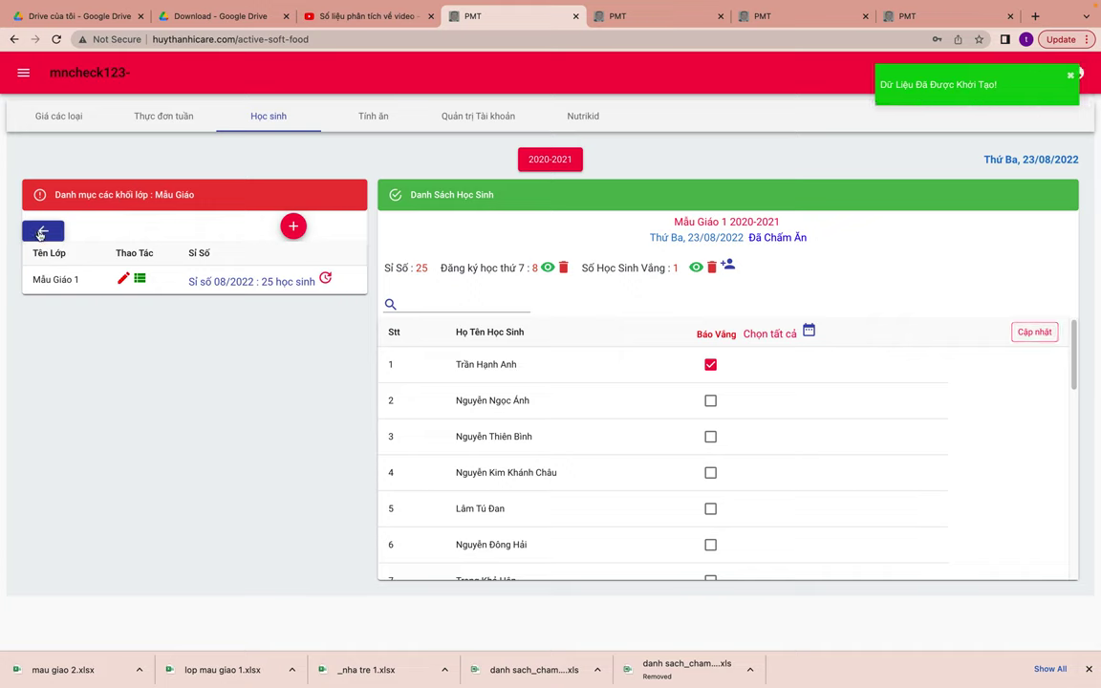
- Return to the class groups and open then close the view-date dialog
click(41, 234)
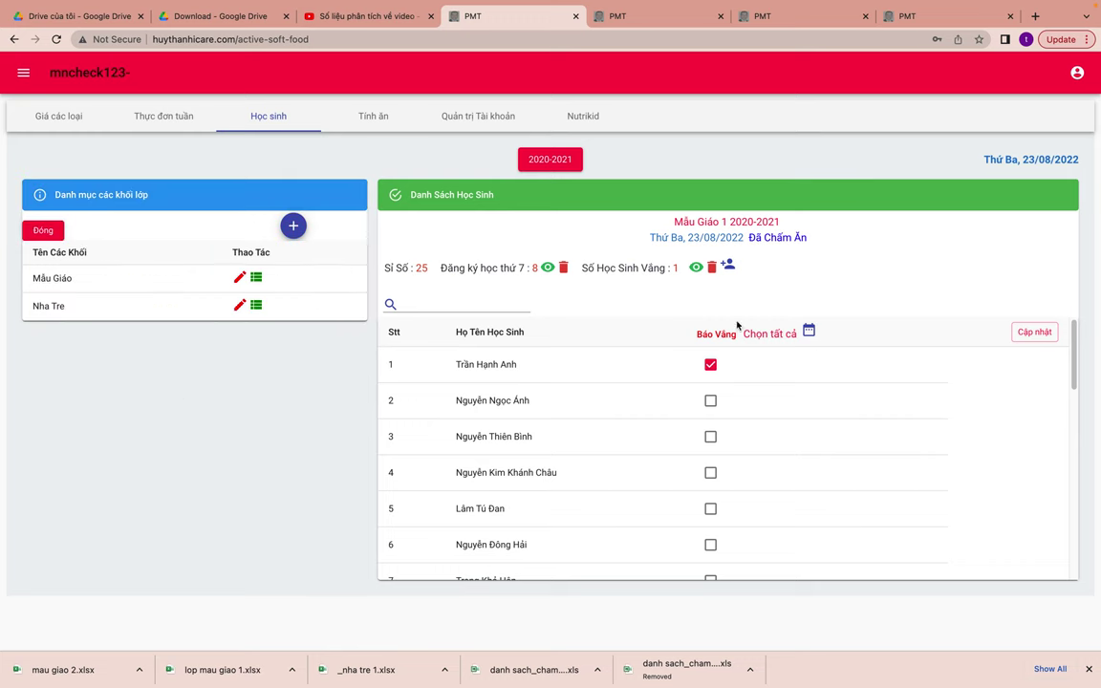
click(43, 231)
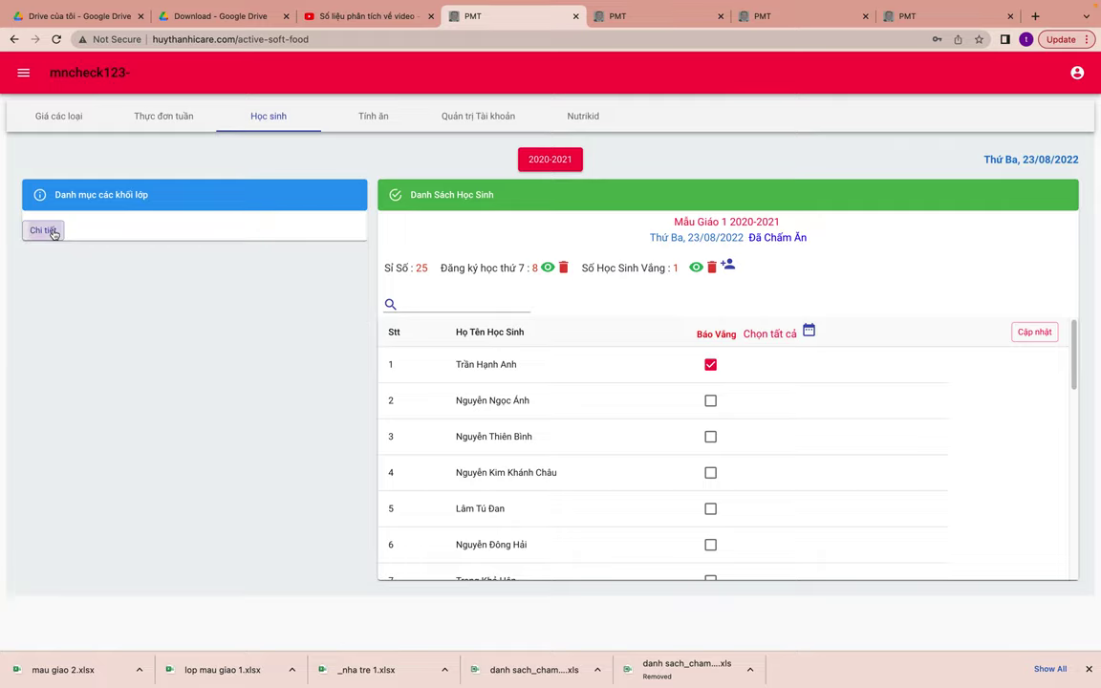
click(43, 230)
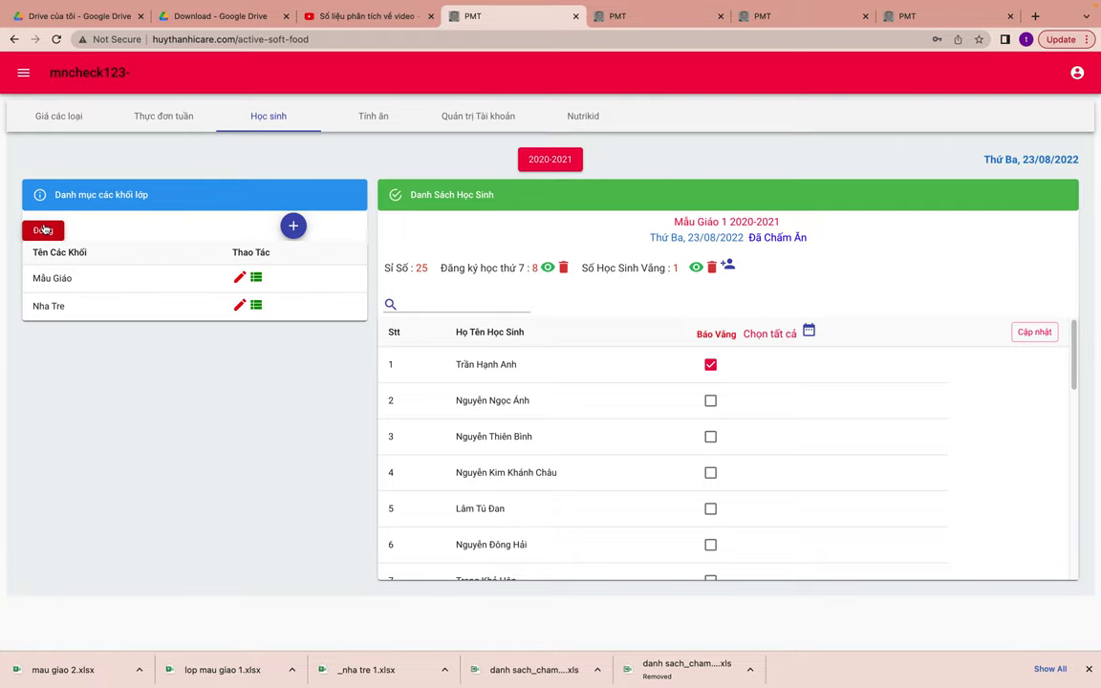
click(808, 330)
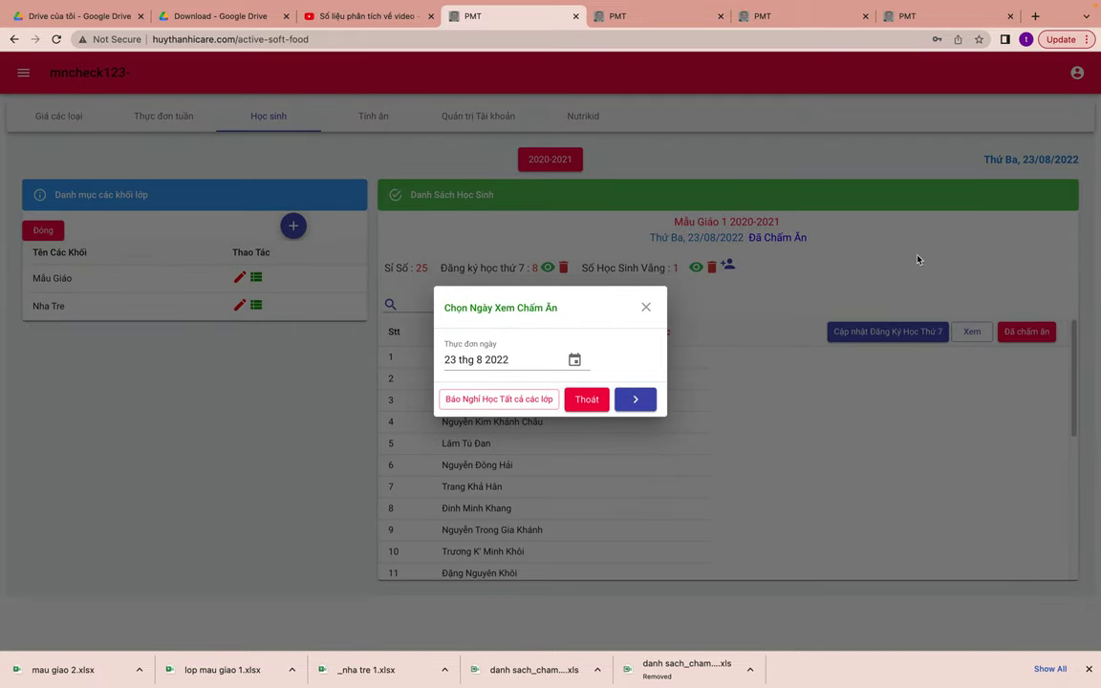
click(893, 256)
- Load the Tính Ăn Hằng Ngày meal sheet for 23 August 2022
click(345, 108)
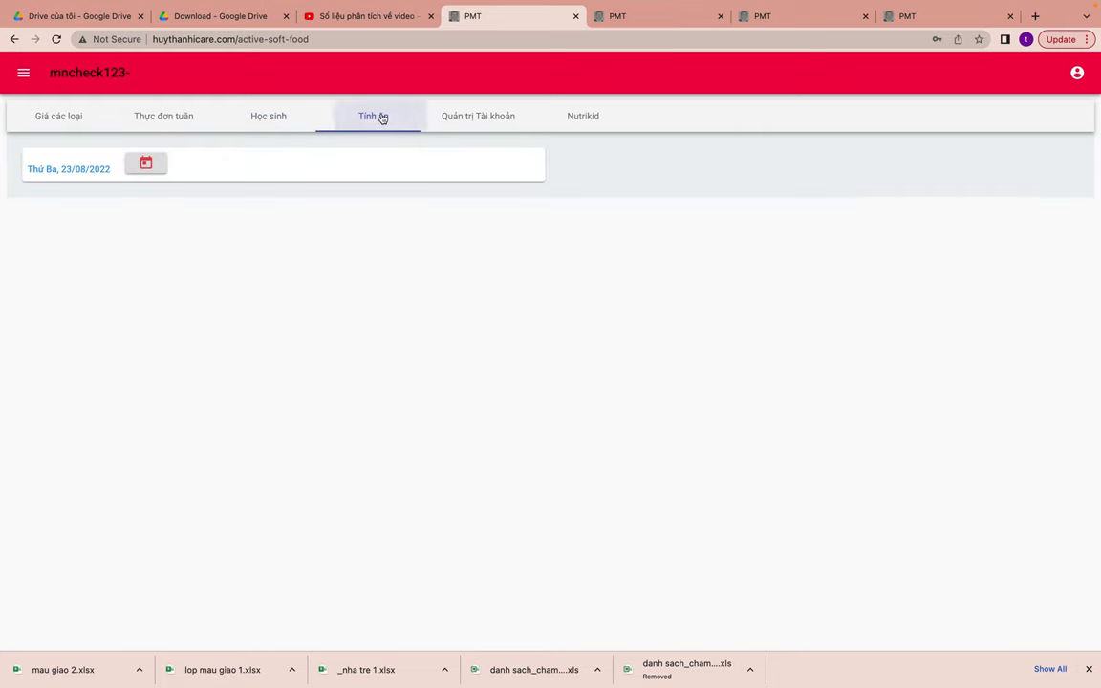
click(146, 162)
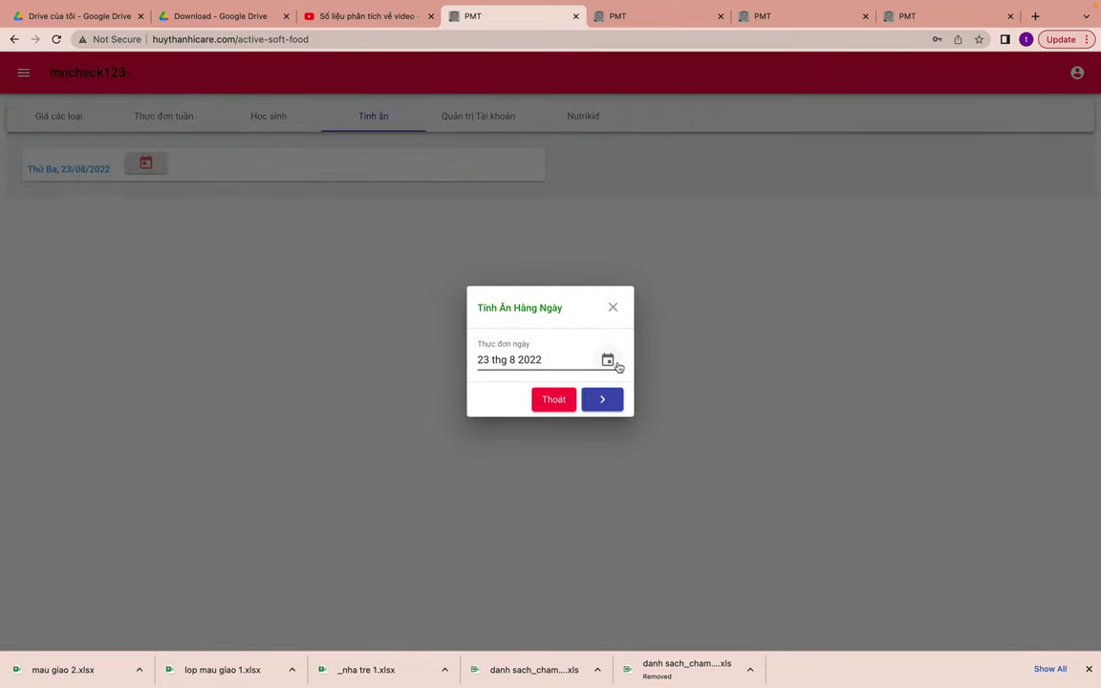
click(607, 360)
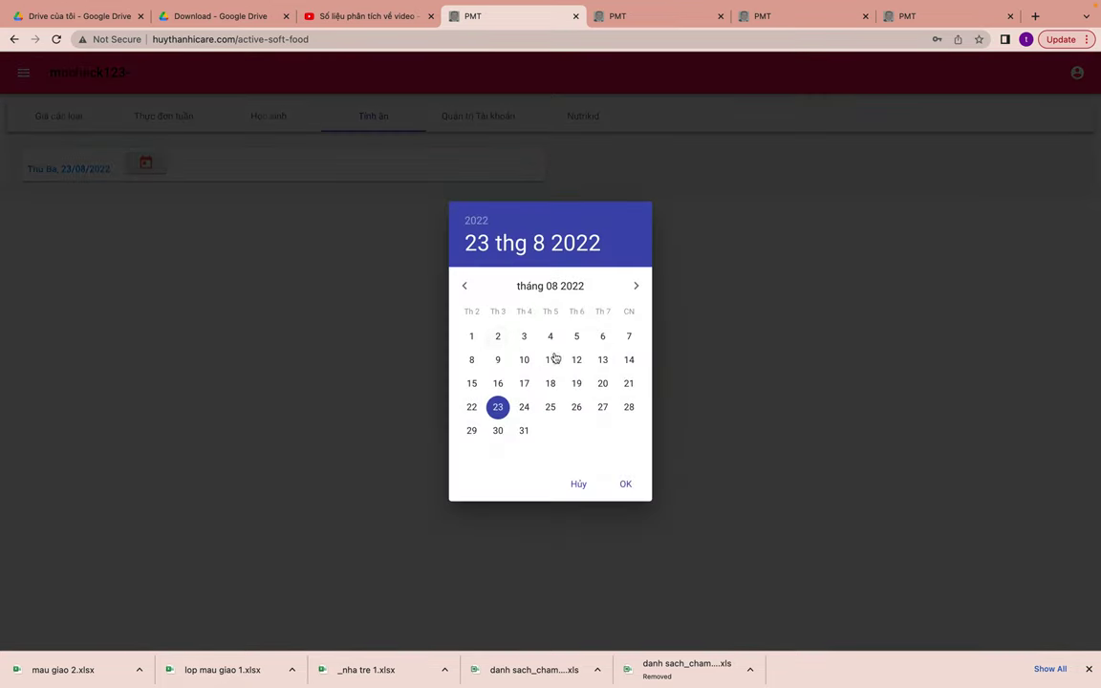
click(468, 336)
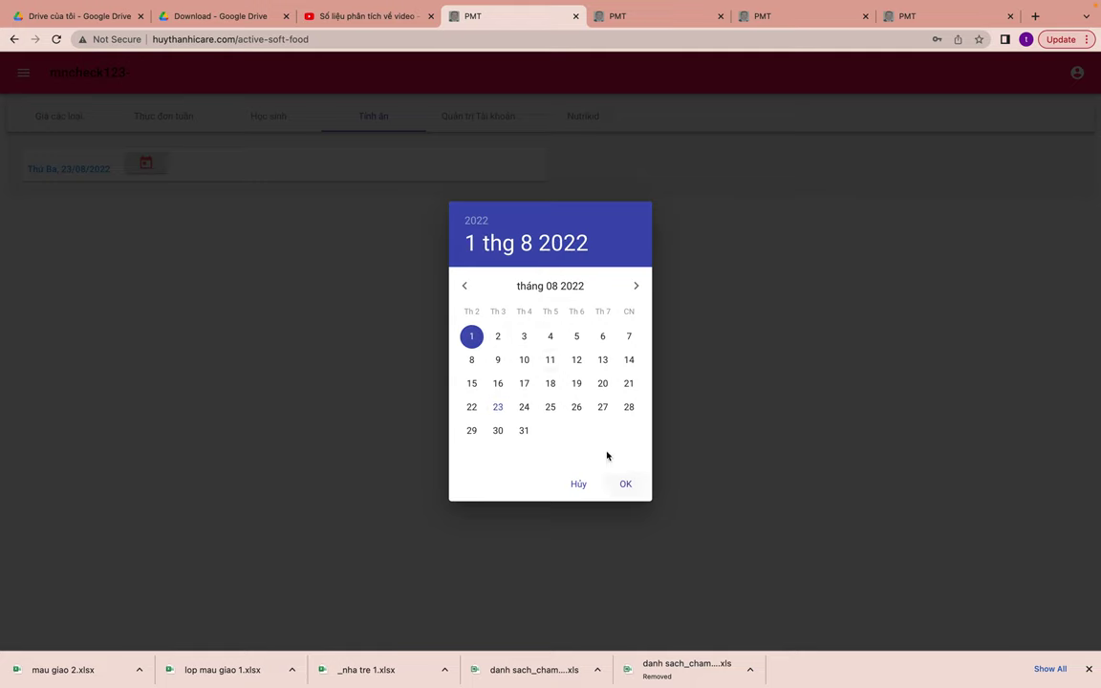
click(497, 407)
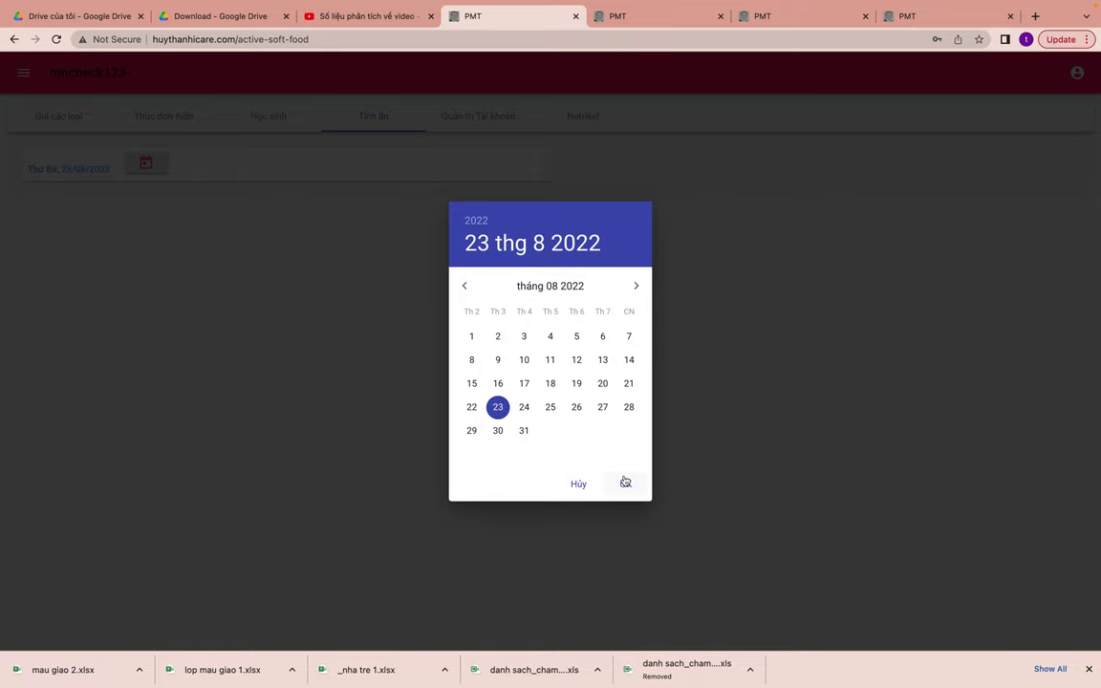
click(625, 481)
click(609, 404)
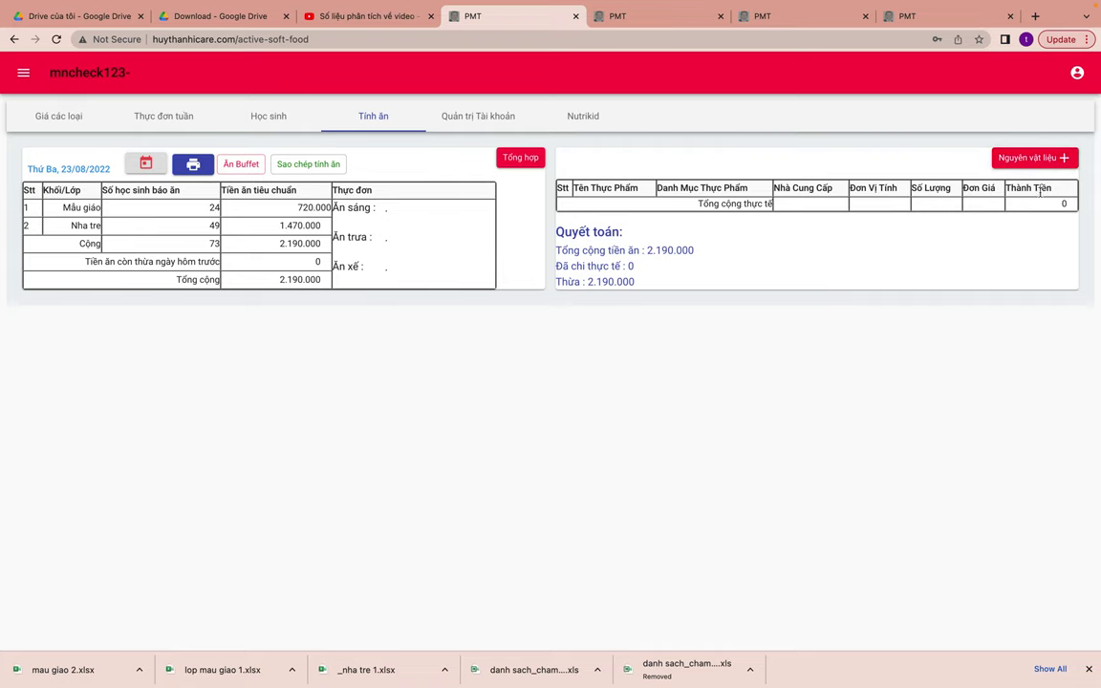
- Cancel the add-ingredient dialog, highlight the previous-day shortfall label, then go to Học sinh
click(1009, 162)
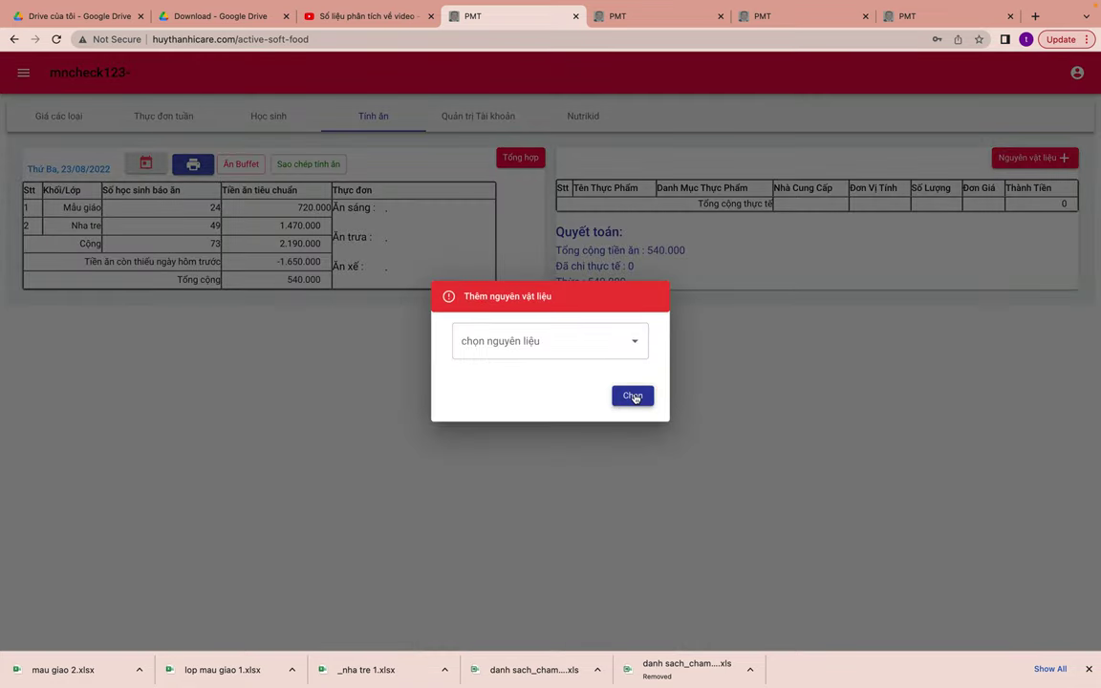
click(294, 485)
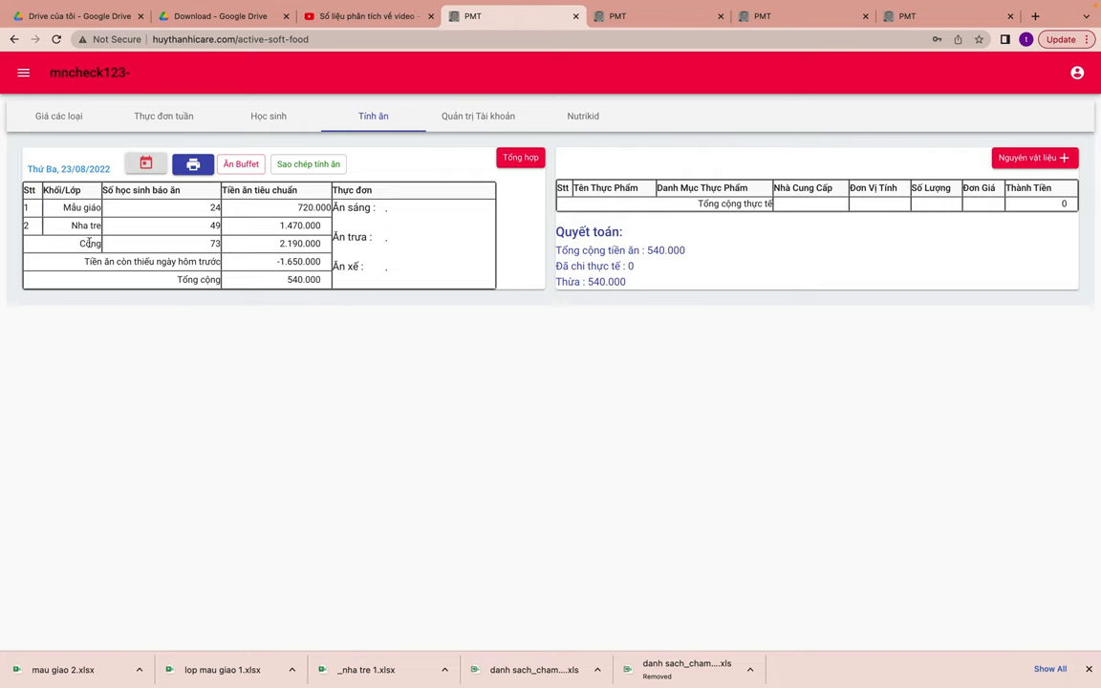
drag(93, 260, 237, 266)
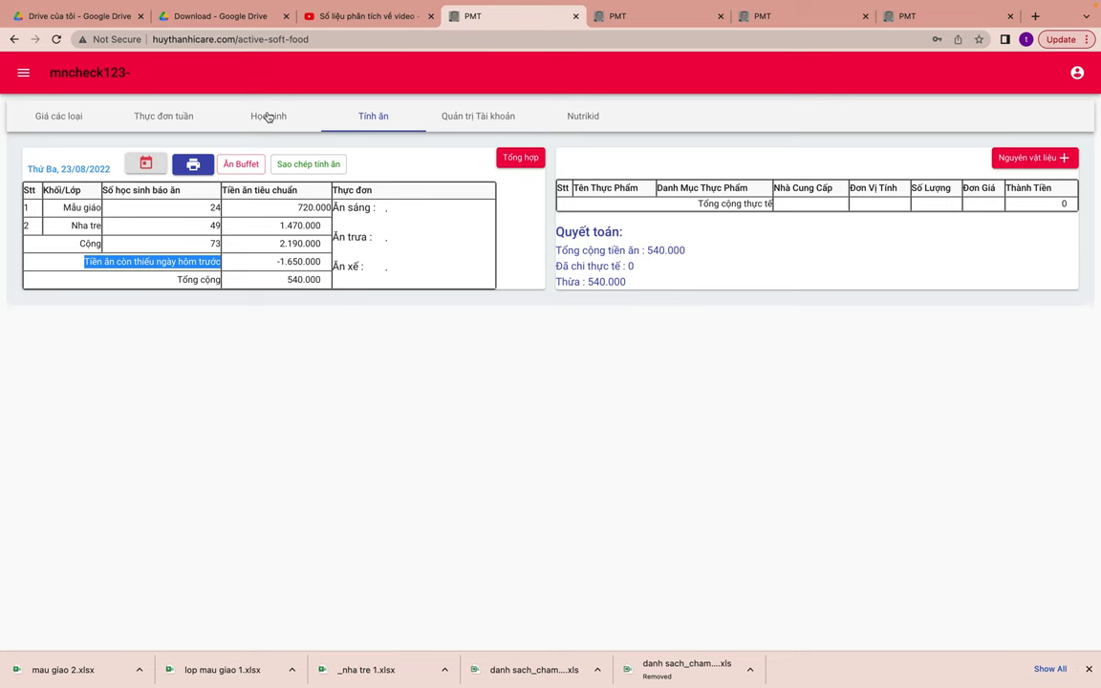
click(268, 117)
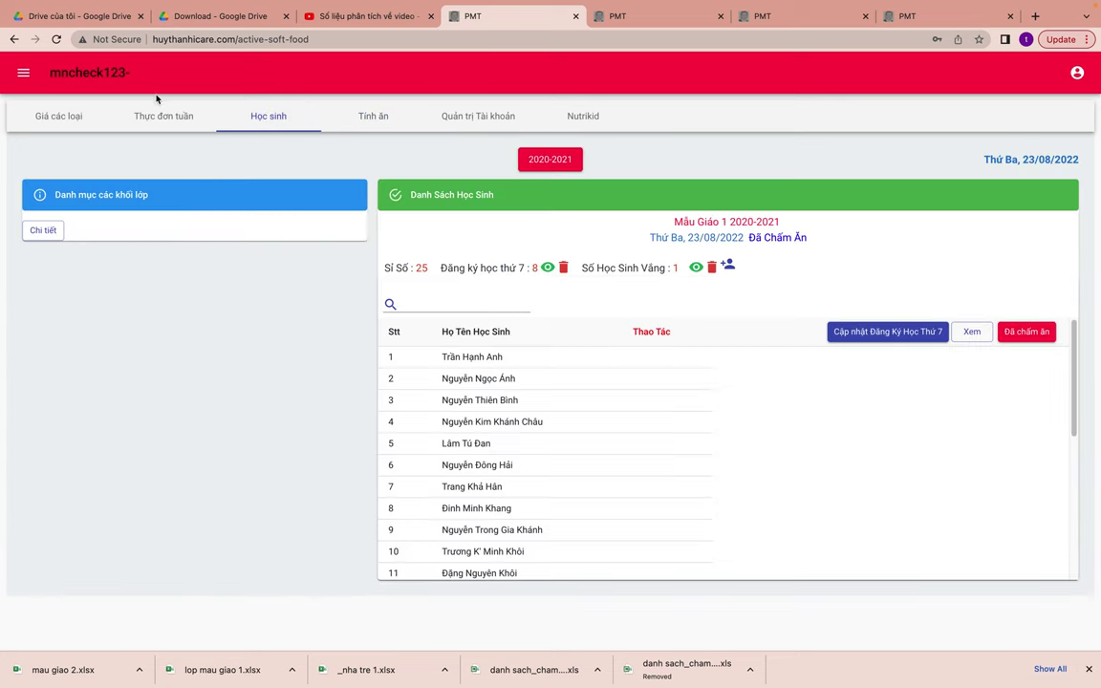
- Try loading daily meal data for 22 and 20 August
click(361, 116)
click(140, 165)
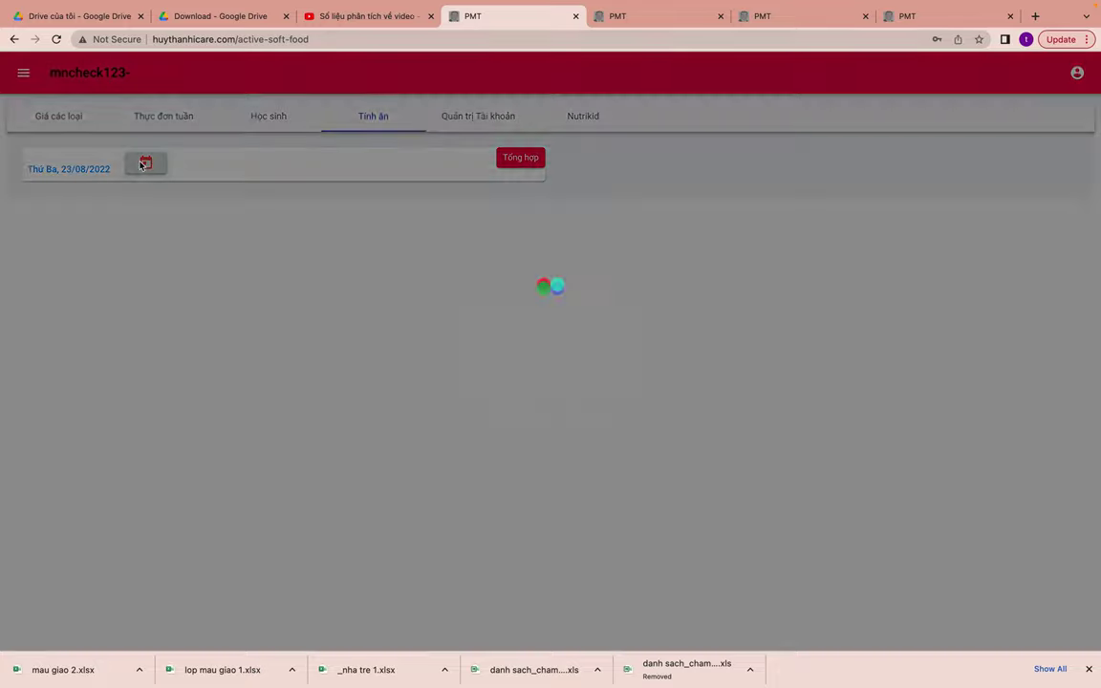
click(606, 360)
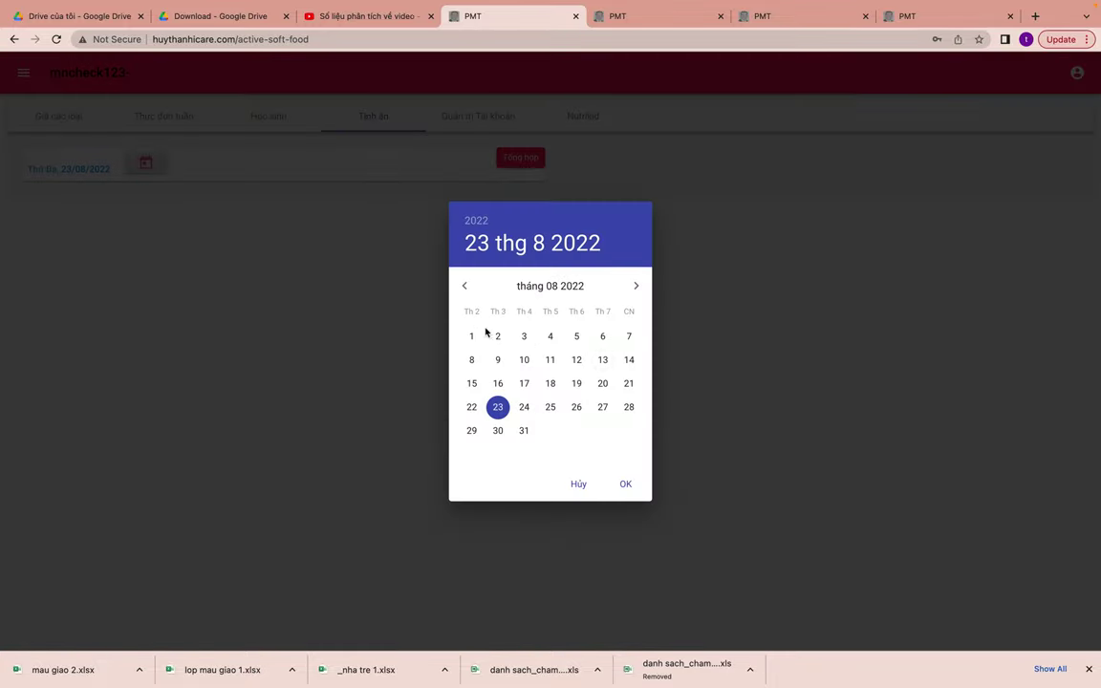
click(471, 409)
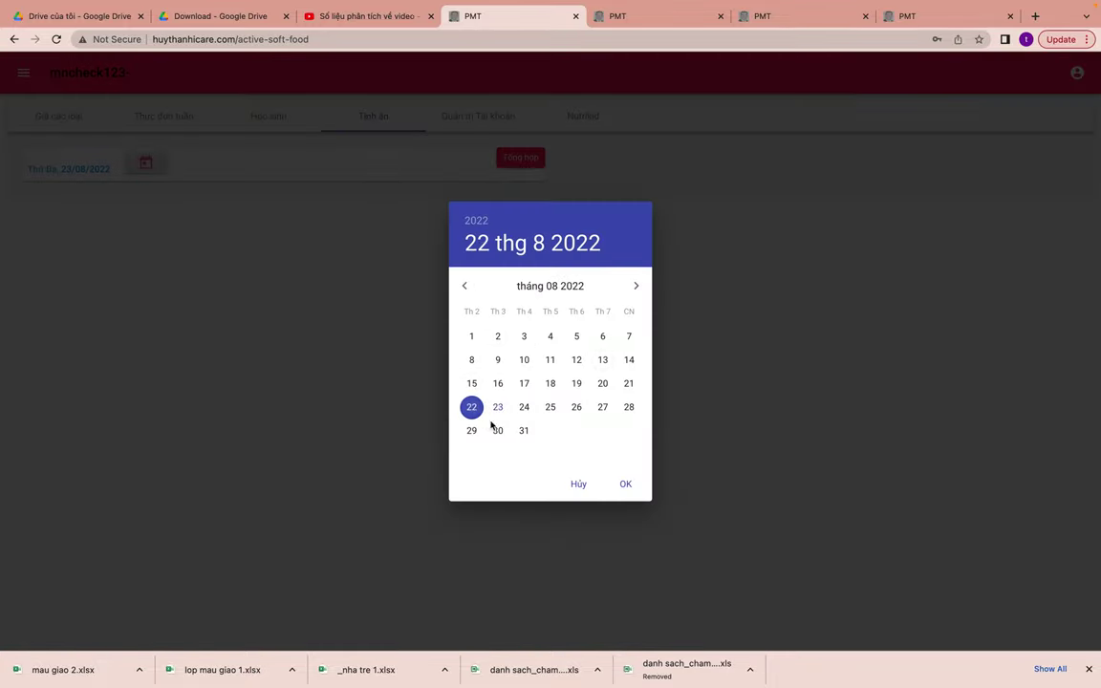
click(624, 486)
click(602, 401)
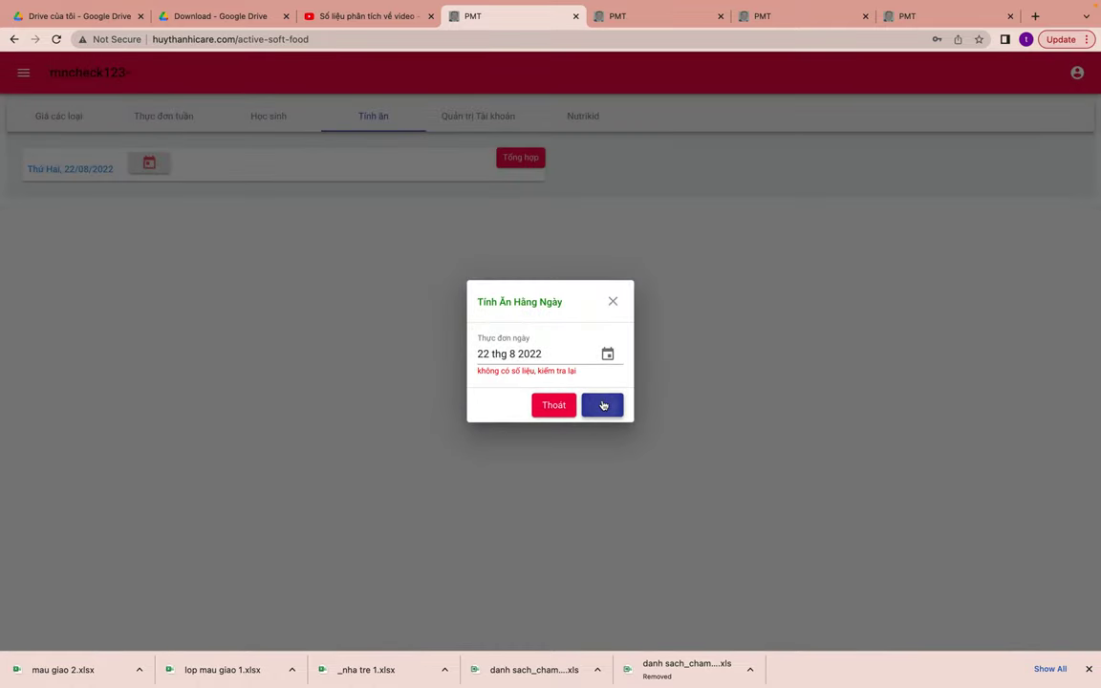
click(607, 357)
click(603, 383)
click(621, 483)
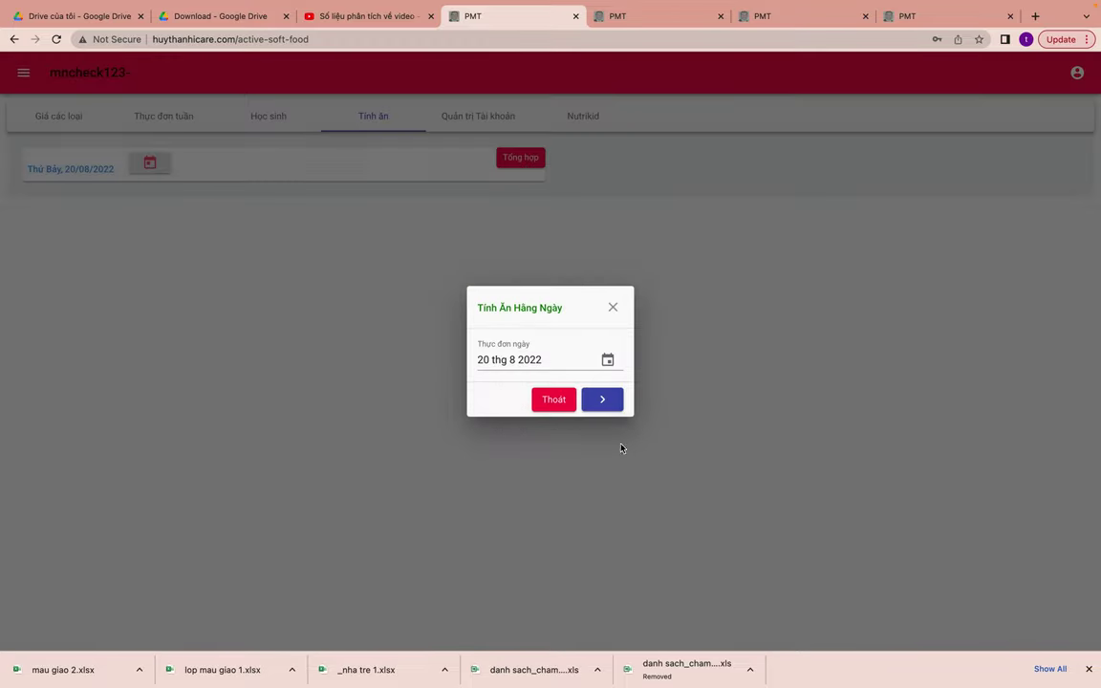
click(608, 408)
- Try loading daily meal data for 19, 18 and 17 August
click(617, 356)
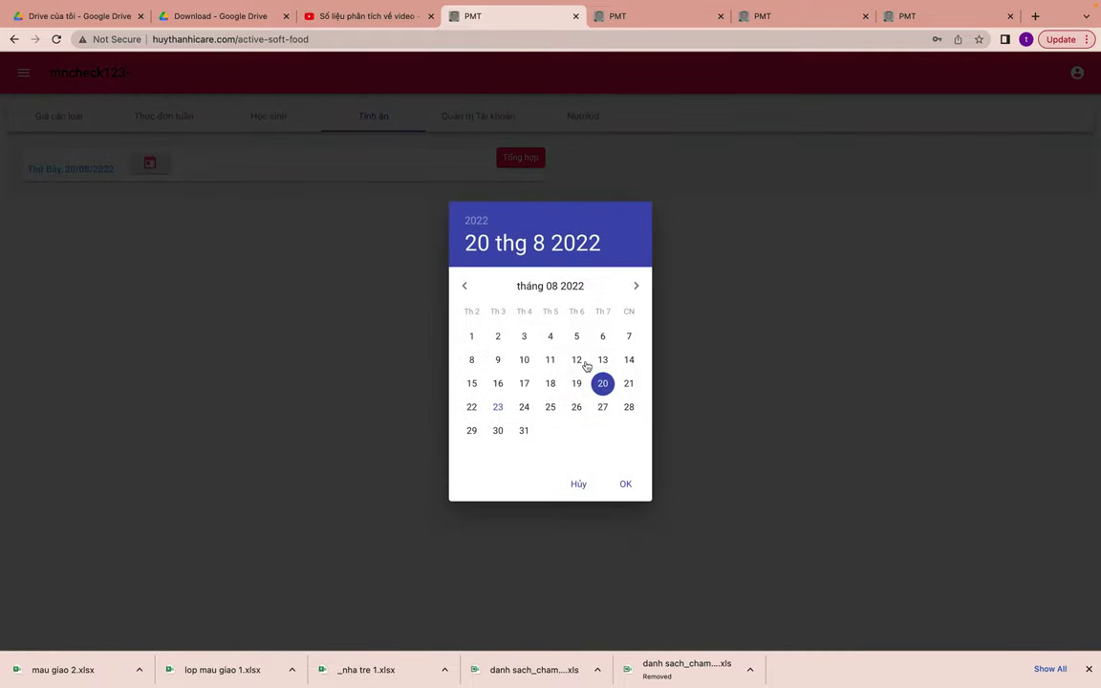
click(574, 382)
click(622, 492)
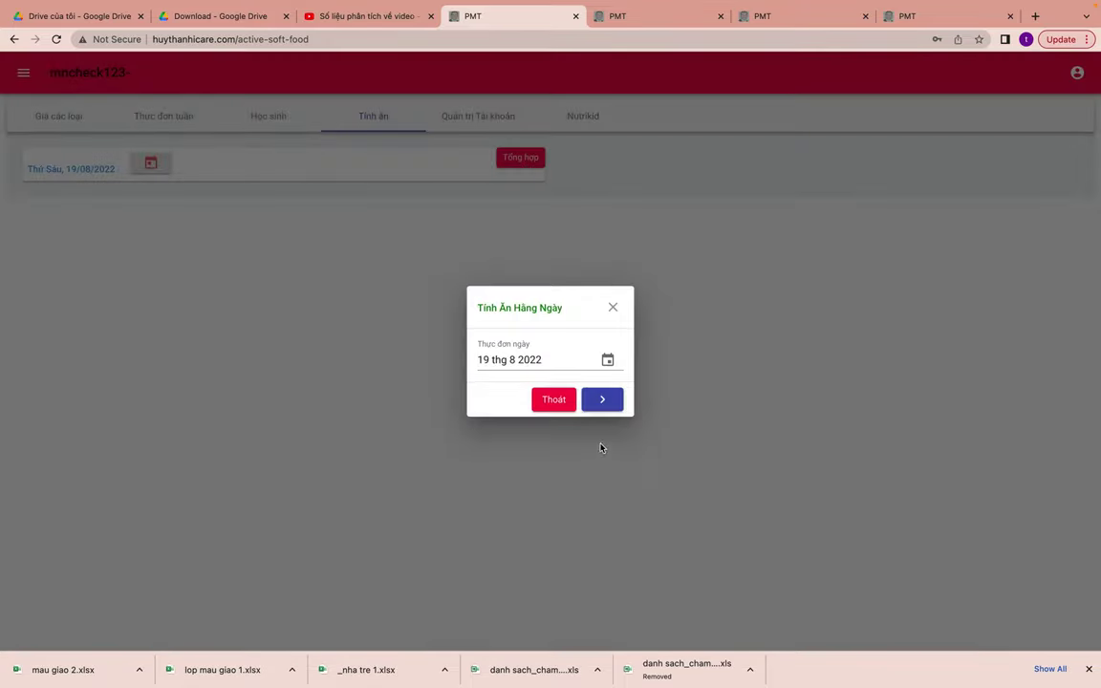
click(602, 406)
click(610, 359)
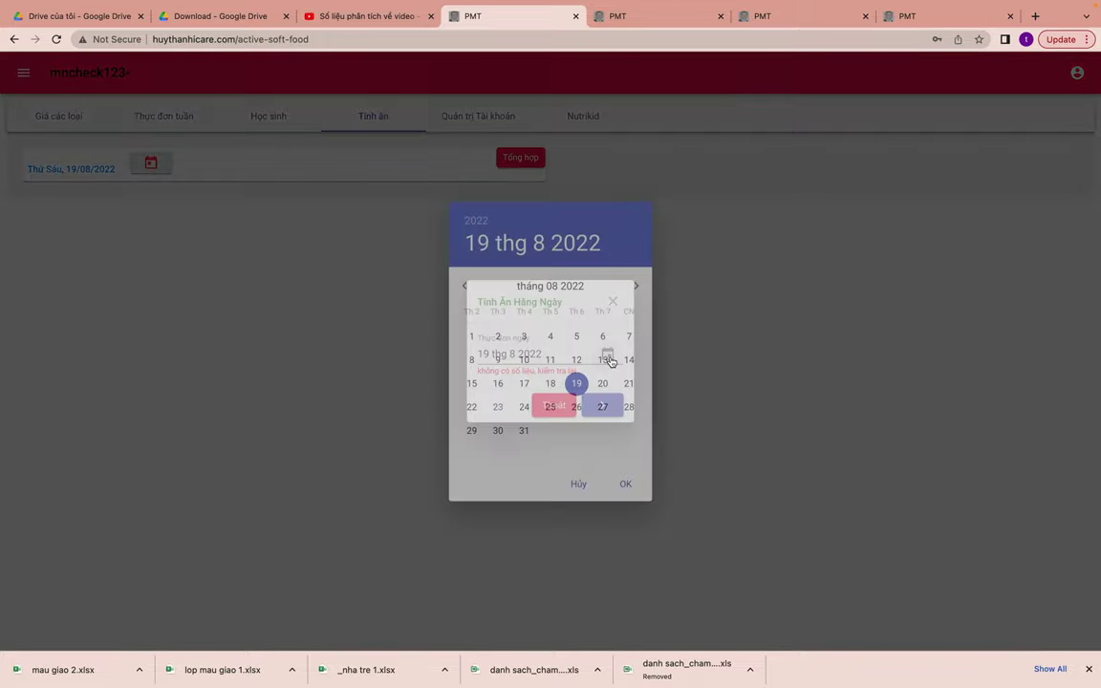
click(550, 384)
click(626, 485)
click(602, 405)
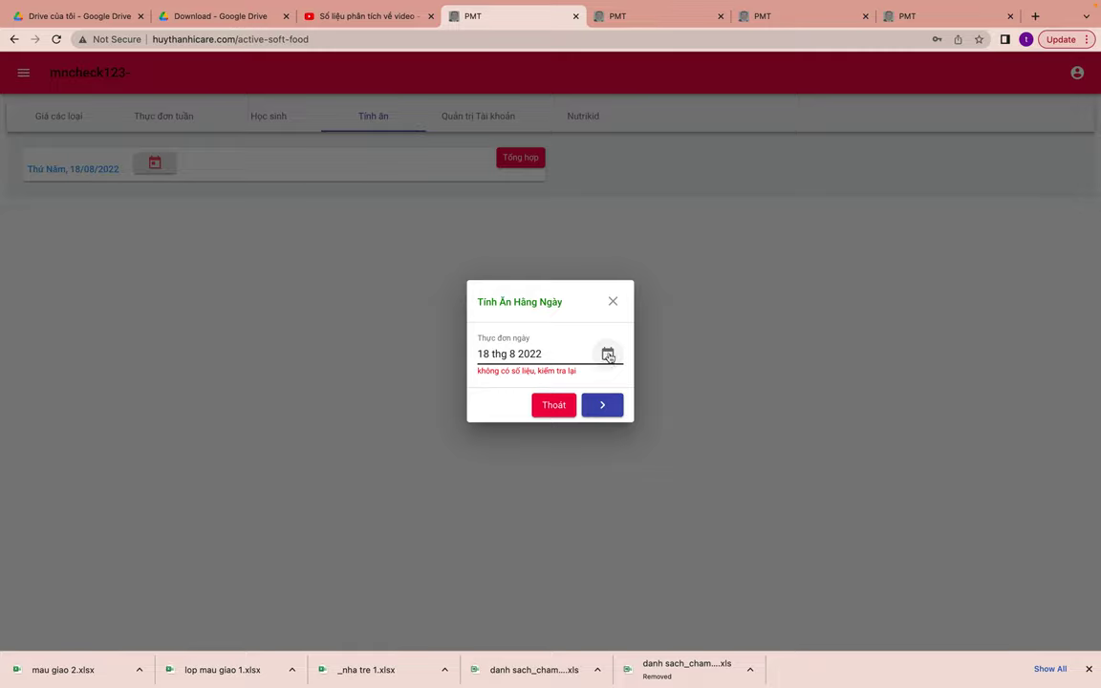
click(606, 356)
click(523, 383)
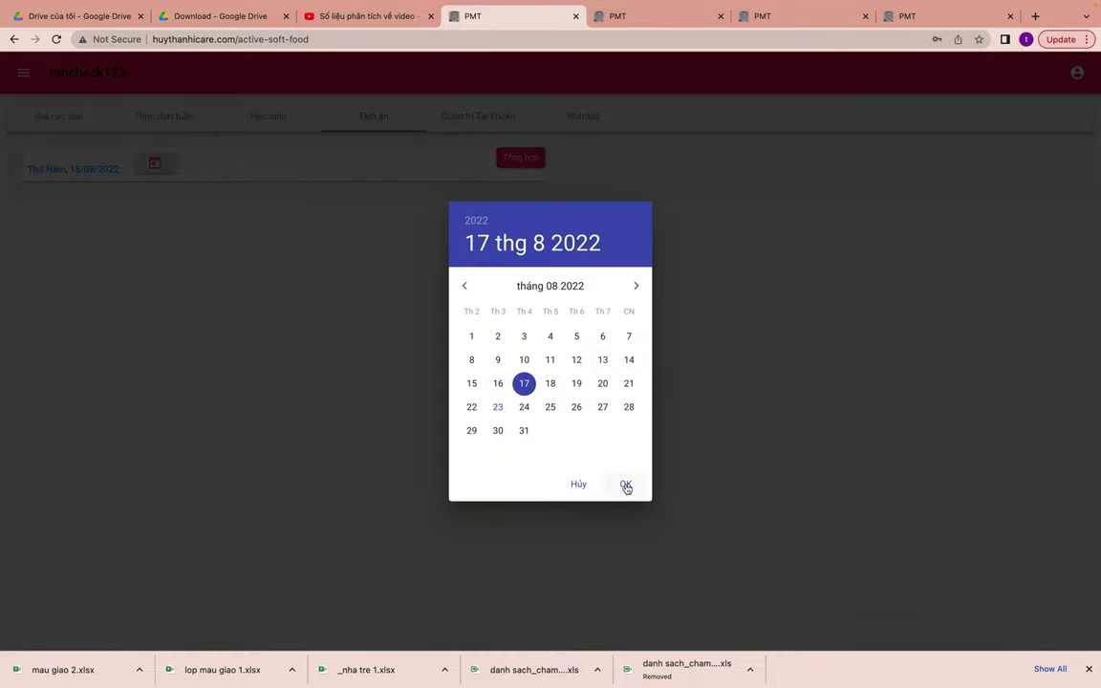
click(625, 483)
click(603, 402)
- Close the dialog and reload the 23/08/2022 meal sheet
click(325, 365)
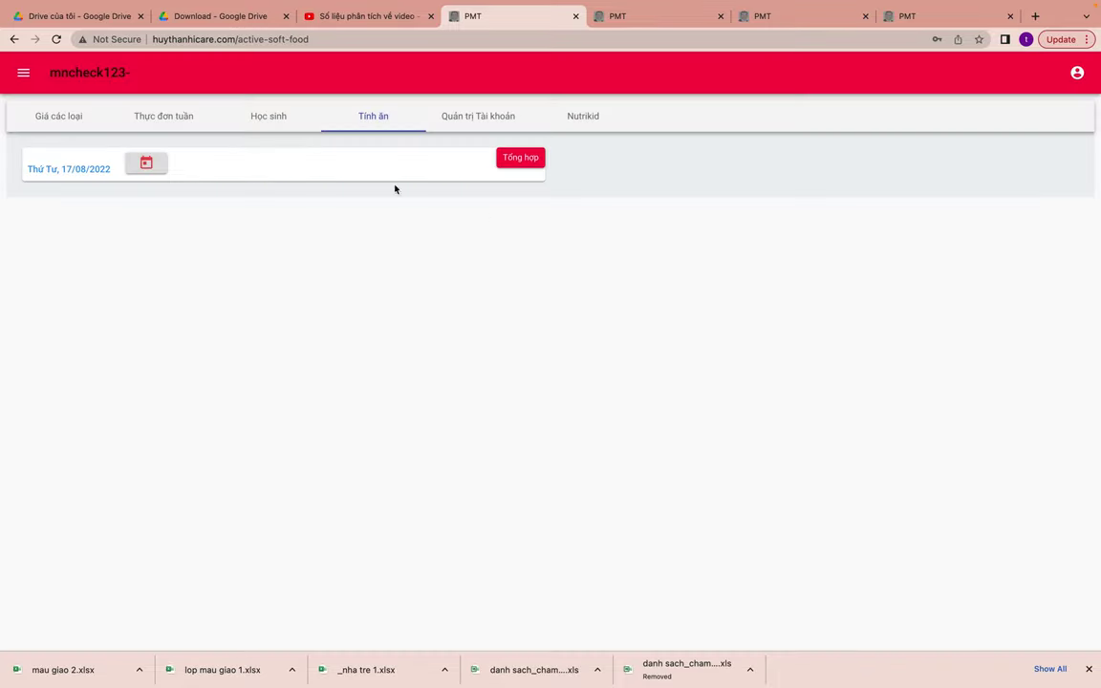
click(145, 163)
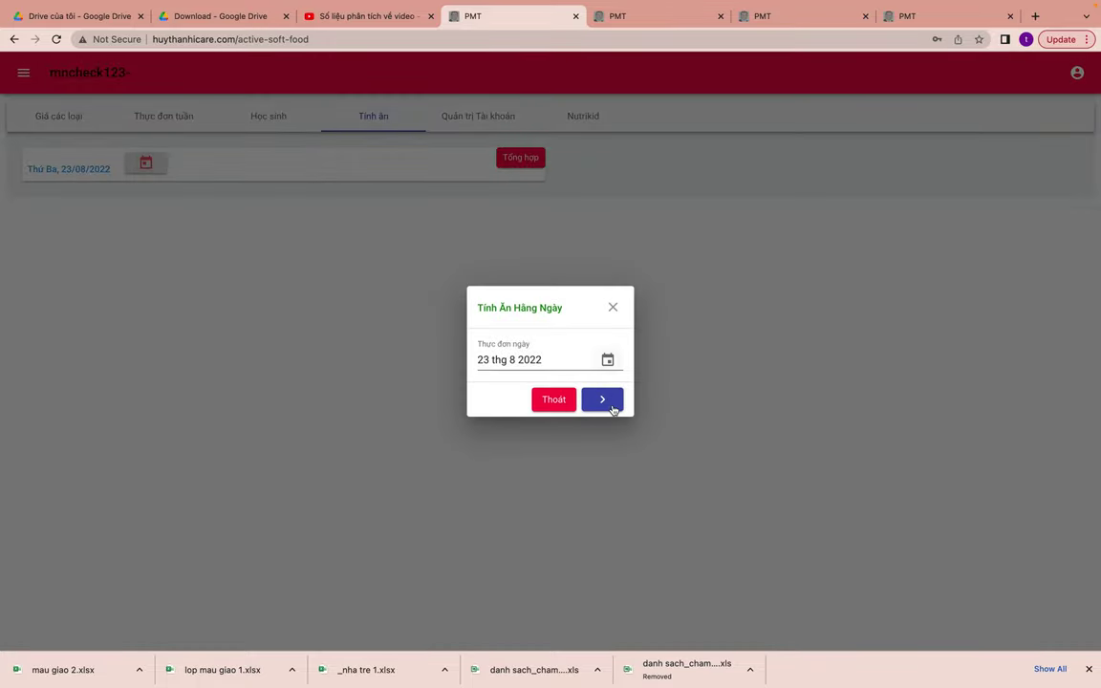
click(600, 399)
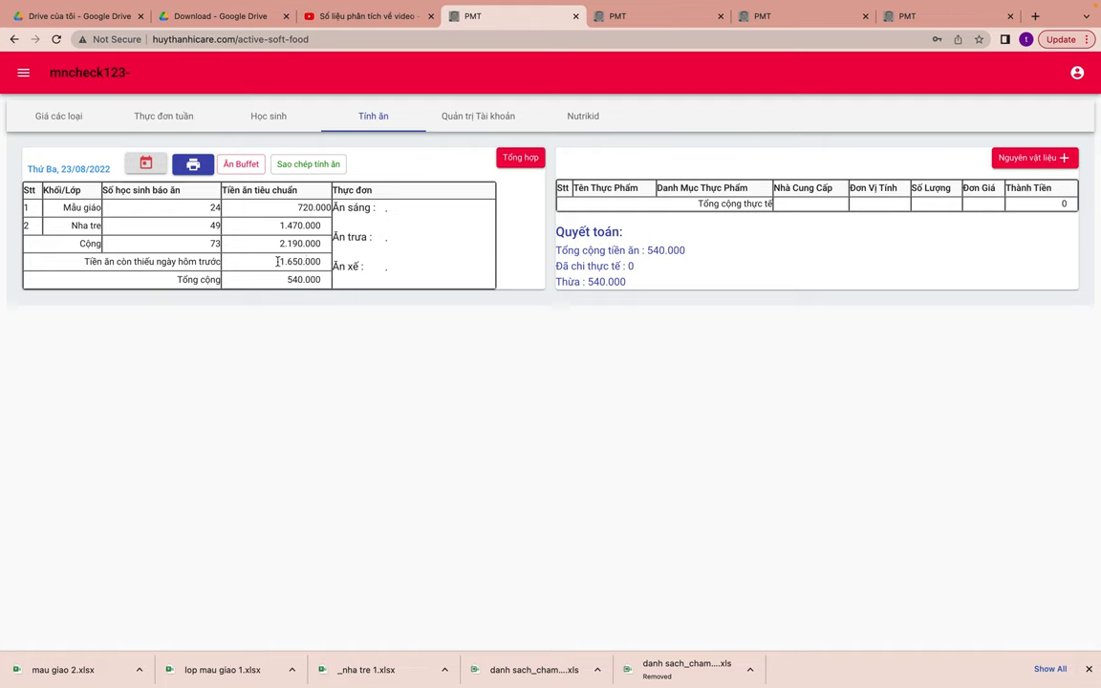
- Highlight the -1.650.000 shortfall and the 2.190.000 Cộng total to inspect them
drag(280, 261, 328, 262)
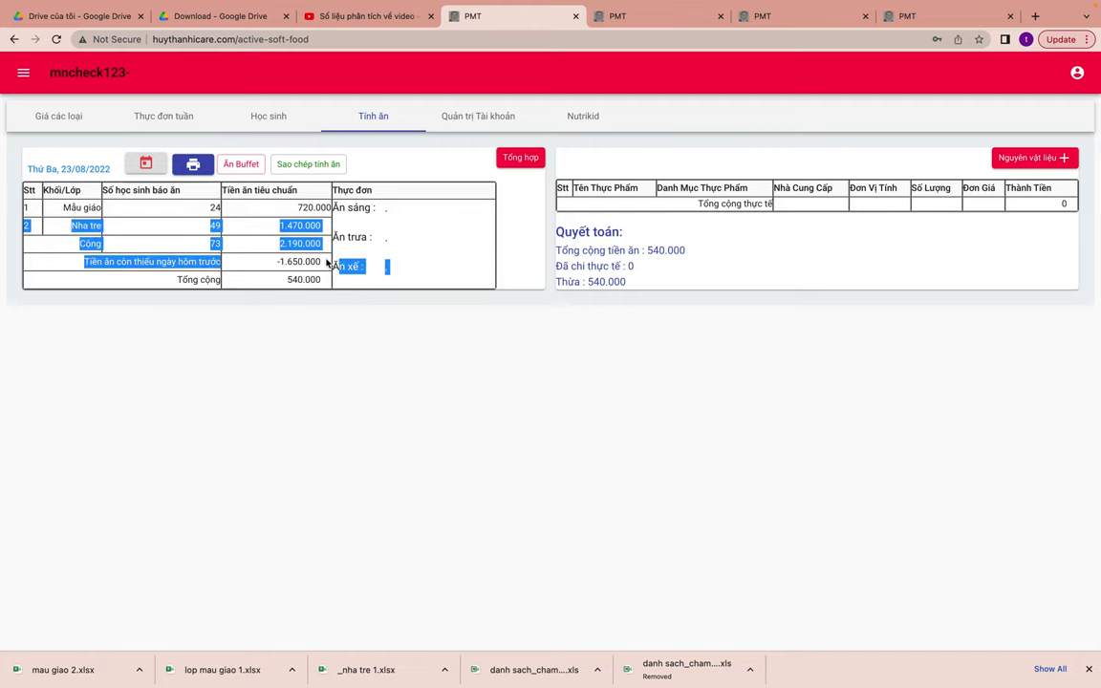
click(325, 262)
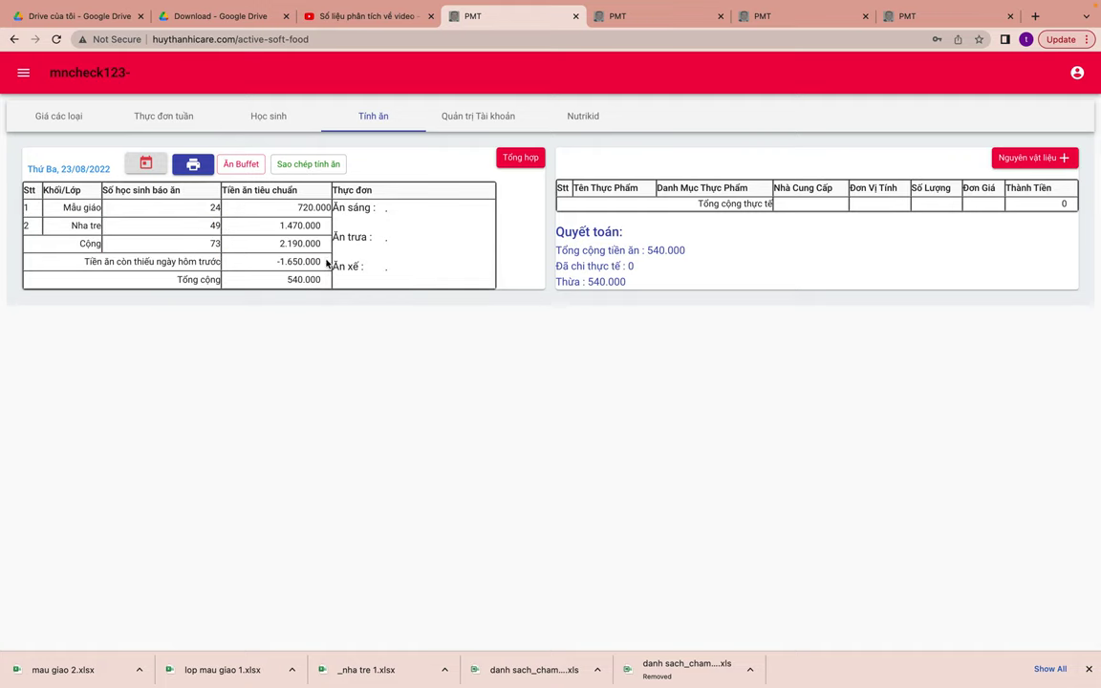
drag(321, 260, 277, 261)
click(284, 263)
click(280, 263)
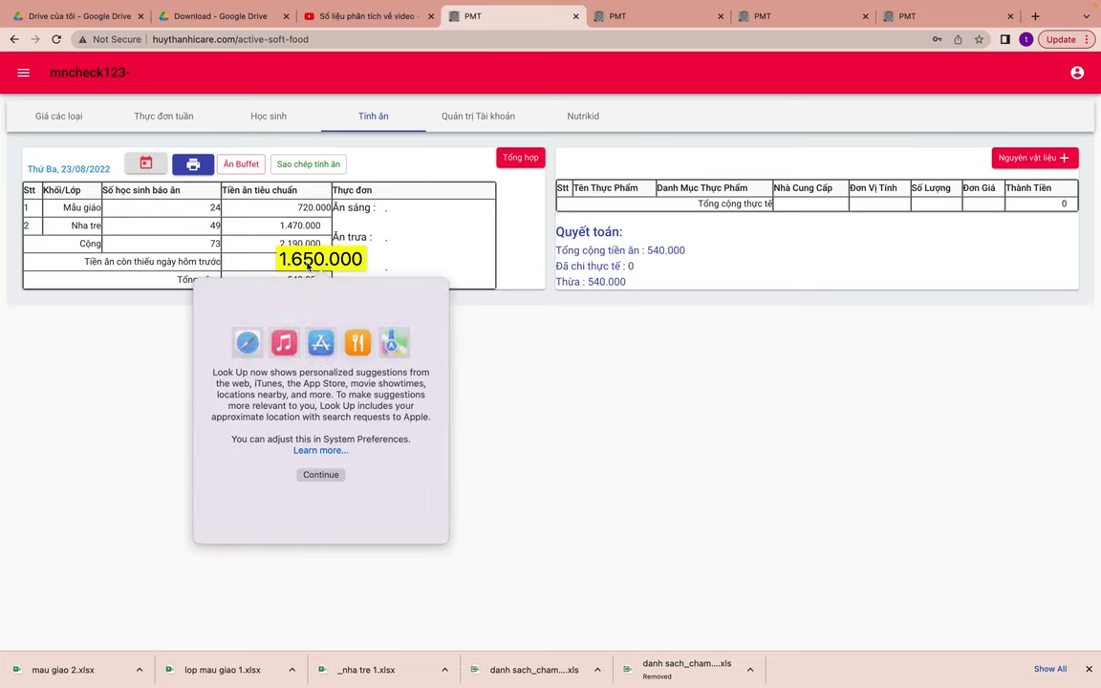
click(552, 347)
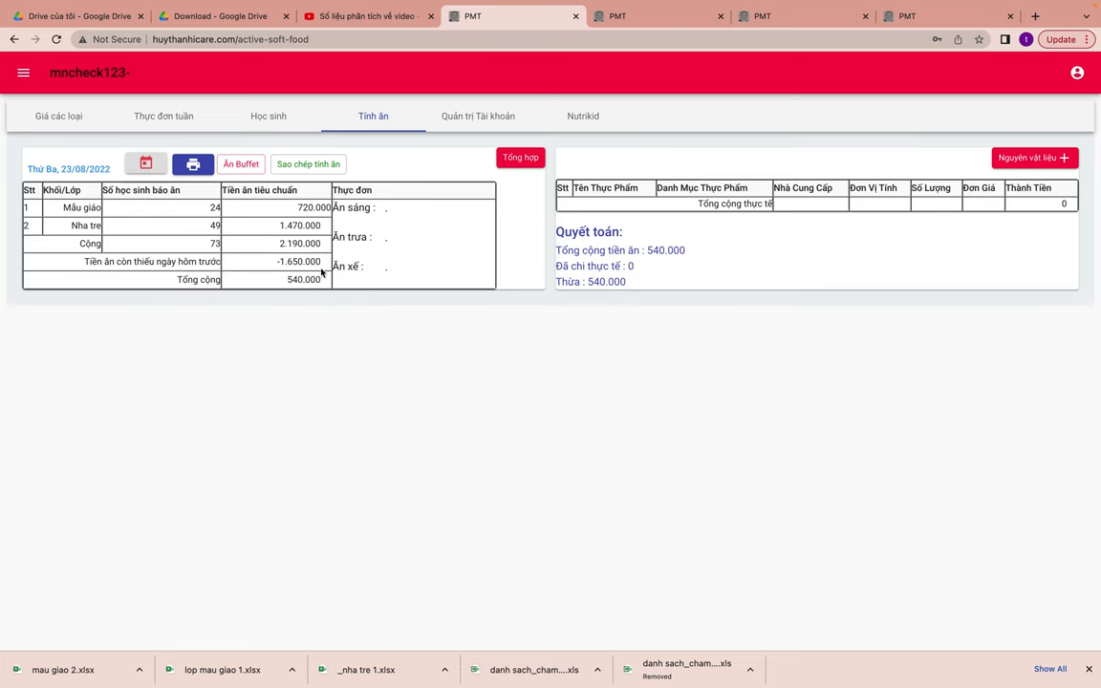
drag(320, 259, 275, 261)
click(302, 348)
drag(279, 244, 325, 246)
click(296, 343)
click(521, 158)
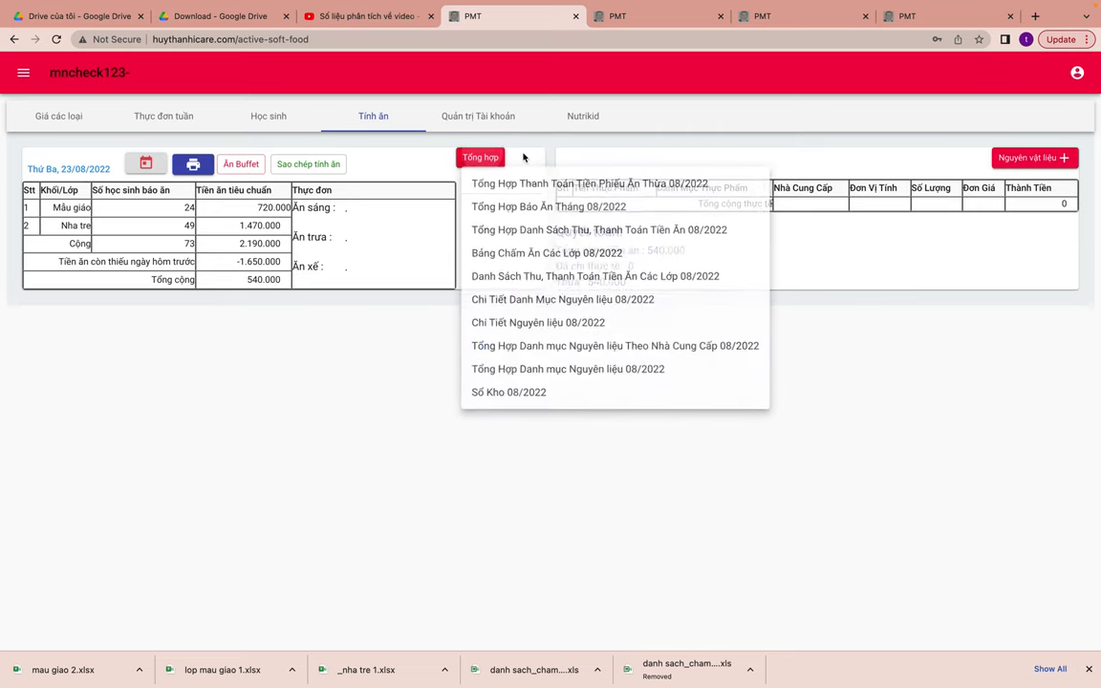
click(531, 208)
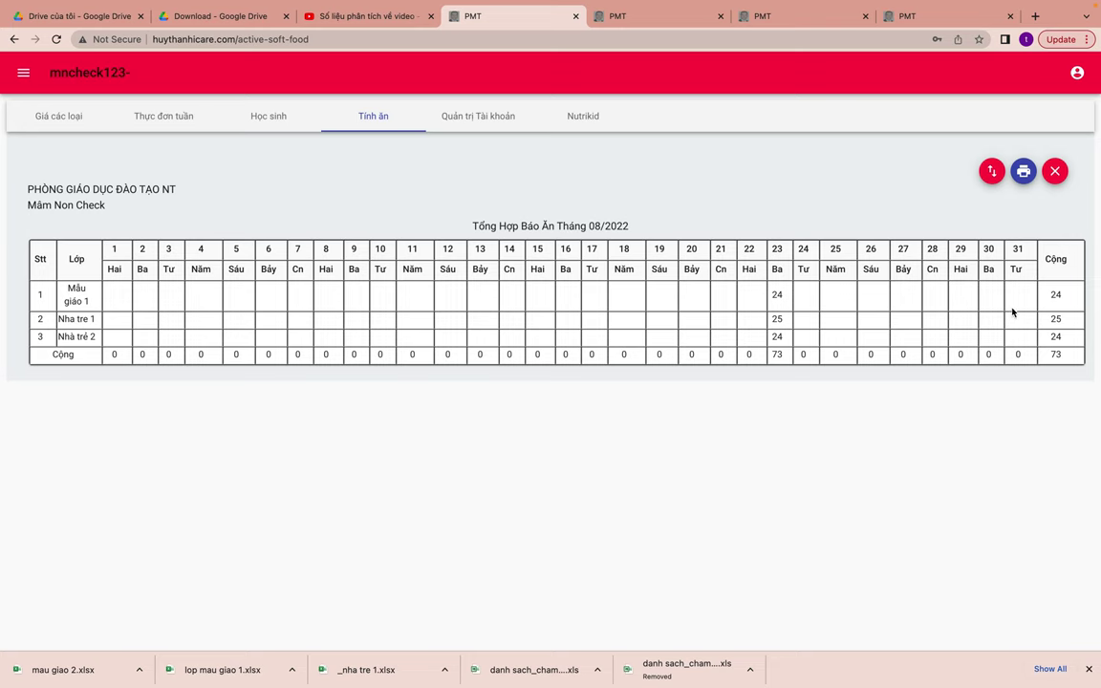
click(1055, 172)
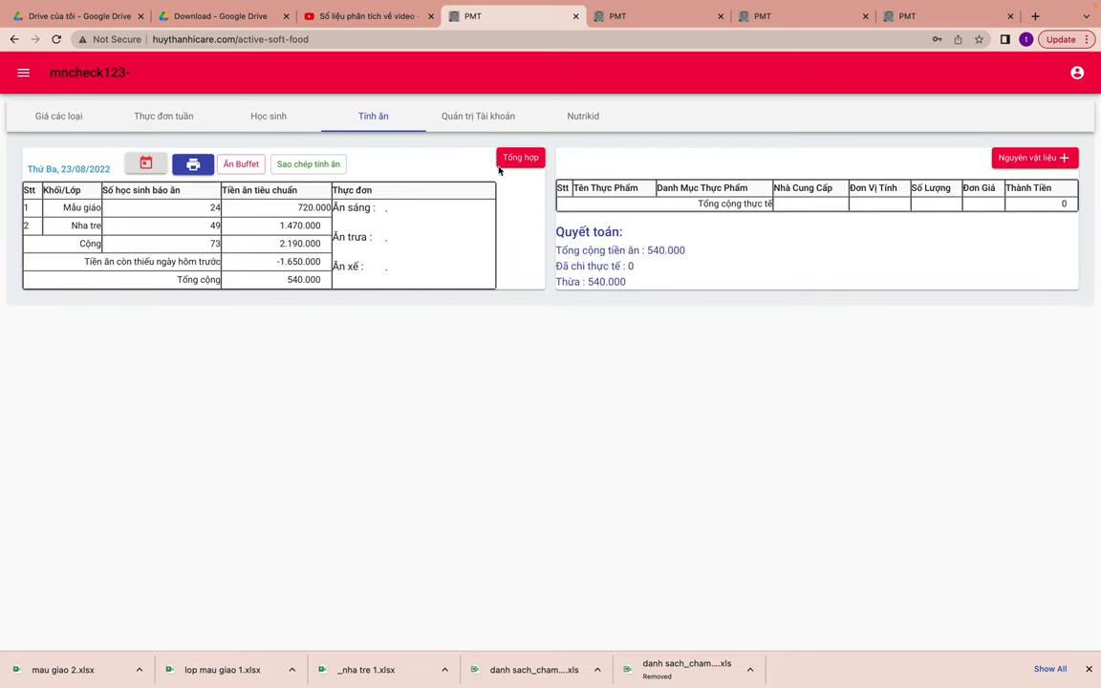
click(523, 162)
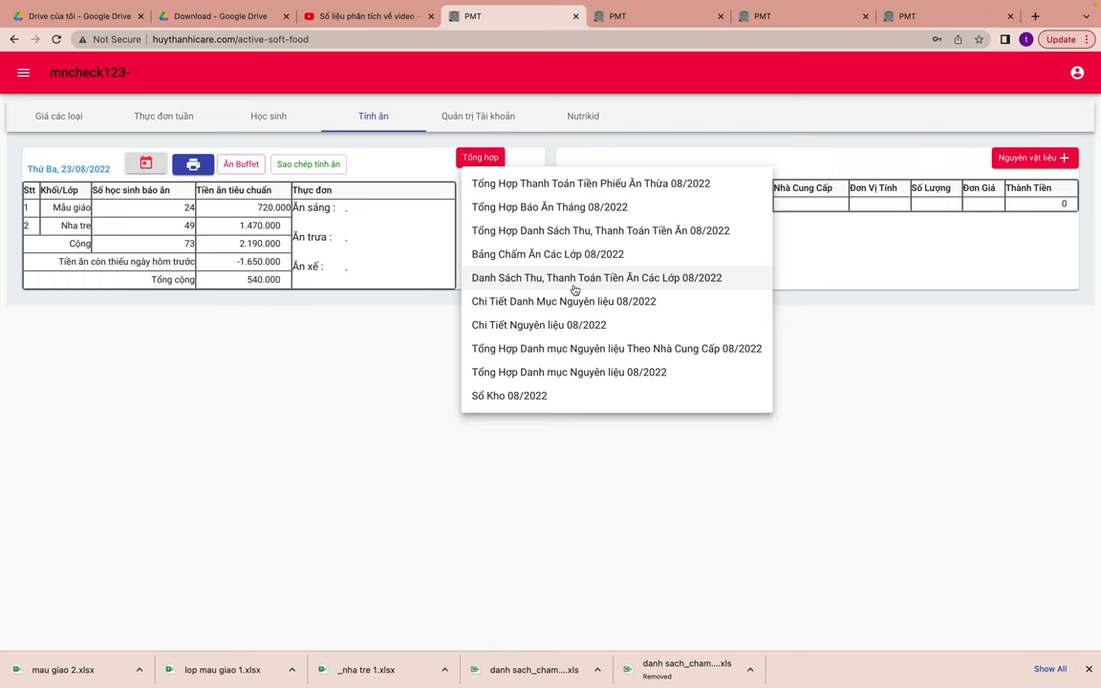
click(571, 279)
click(593, 161)
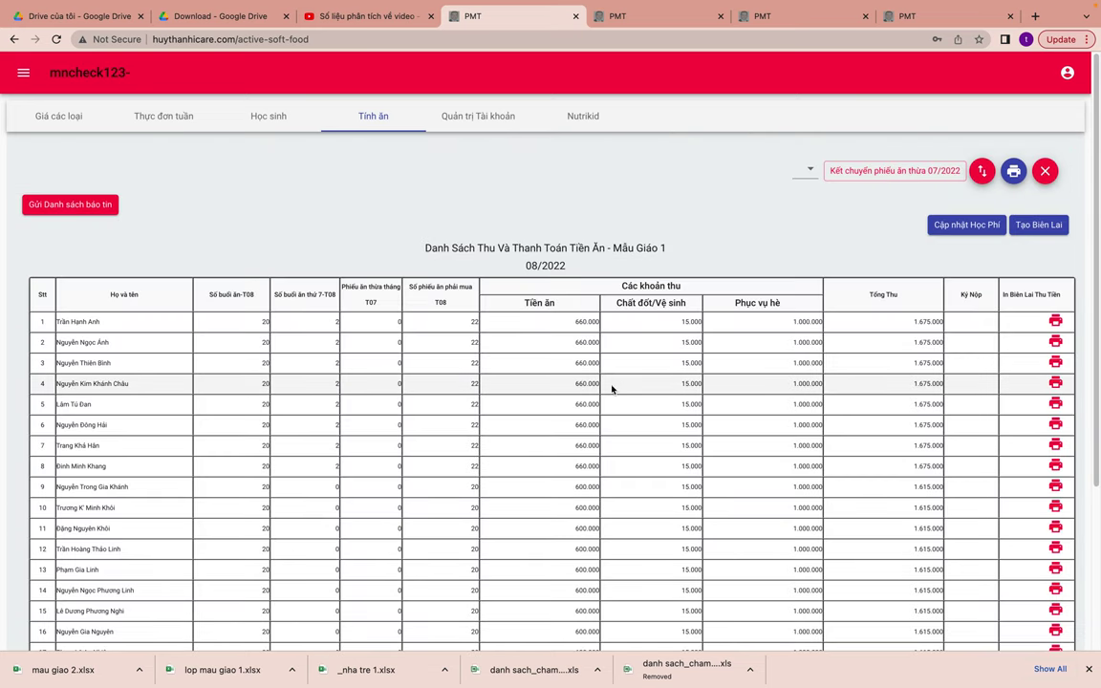
click(1044, 171)
click(522, 159)
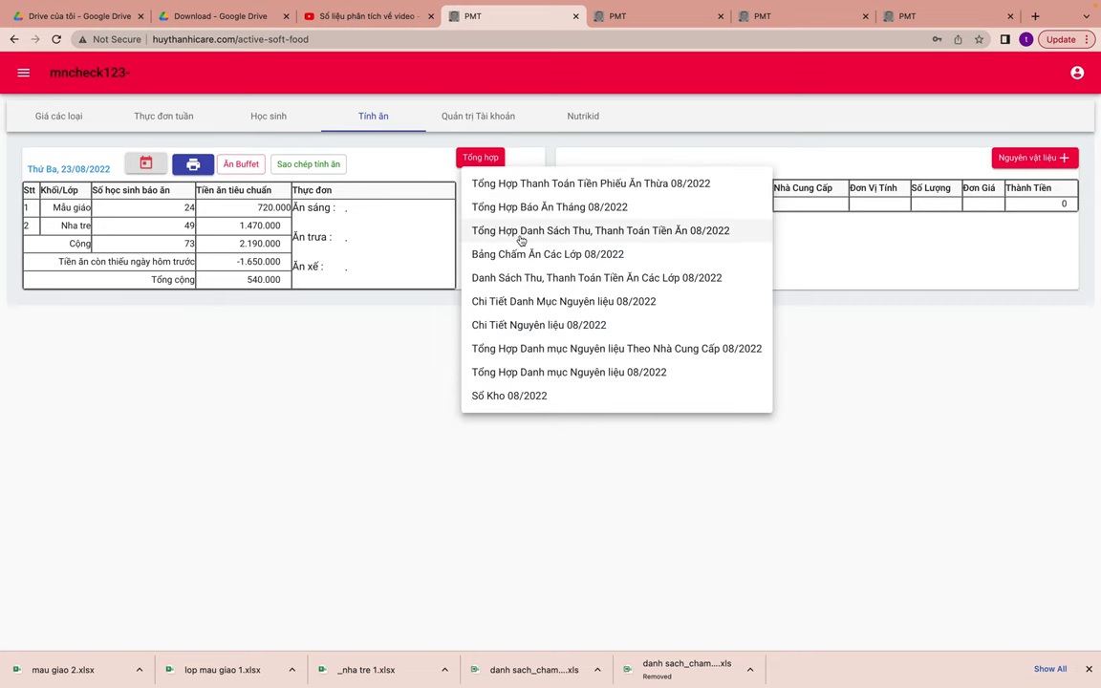
click(538, 301)
click(438, 176)
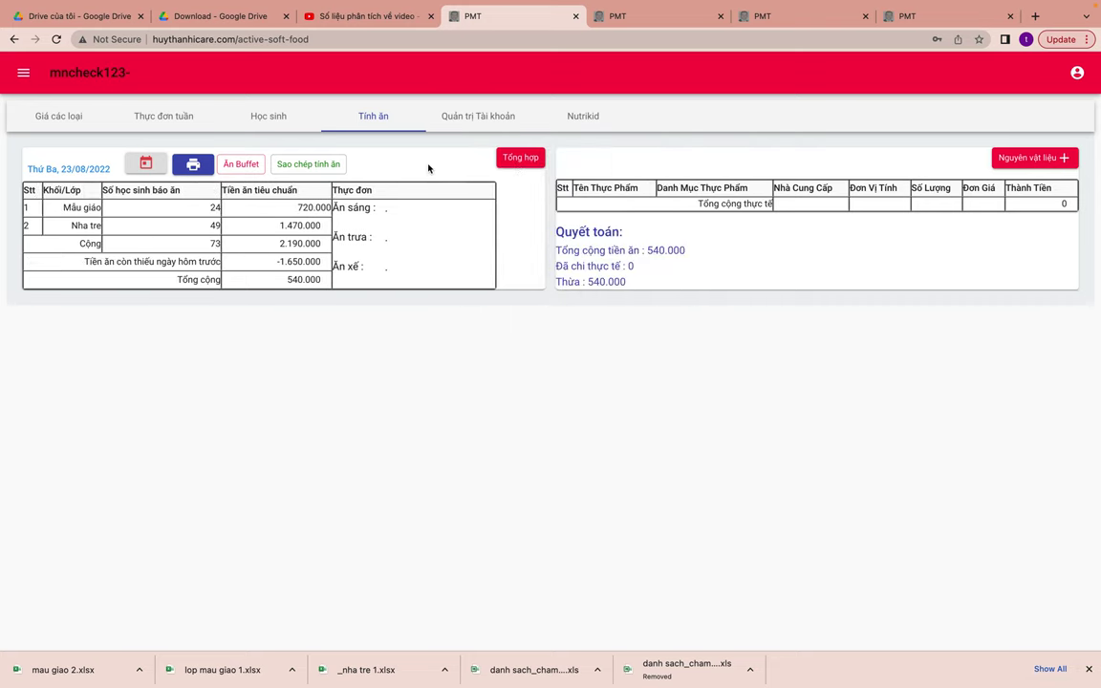
click(516, 157)
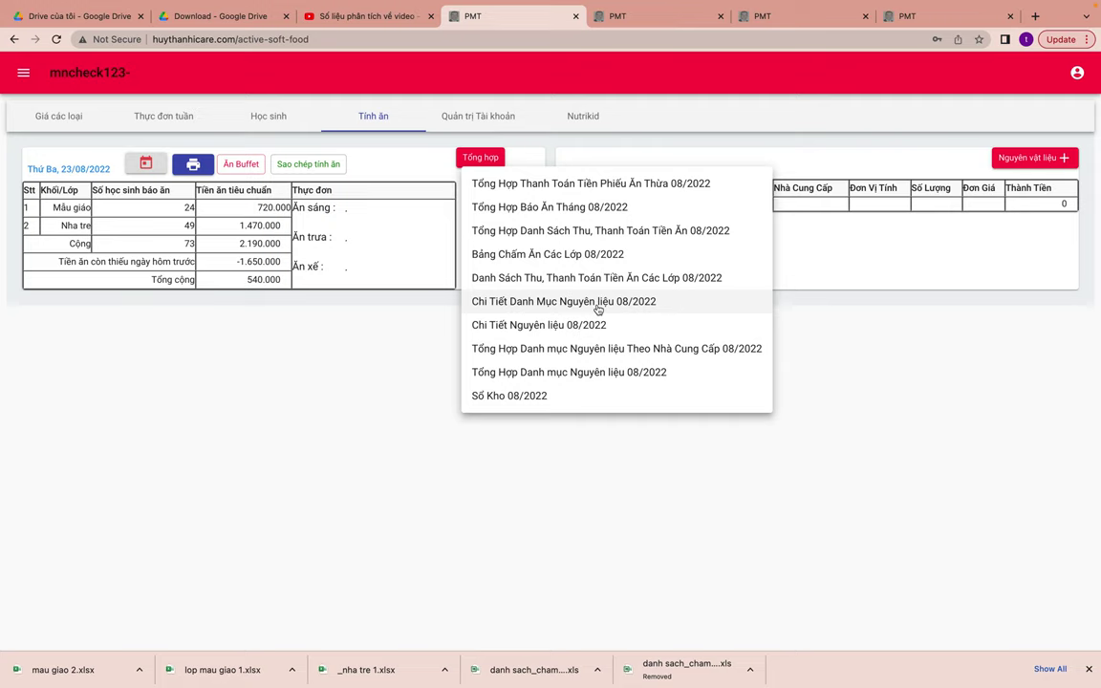
click(585, 255)
click(553, 160)
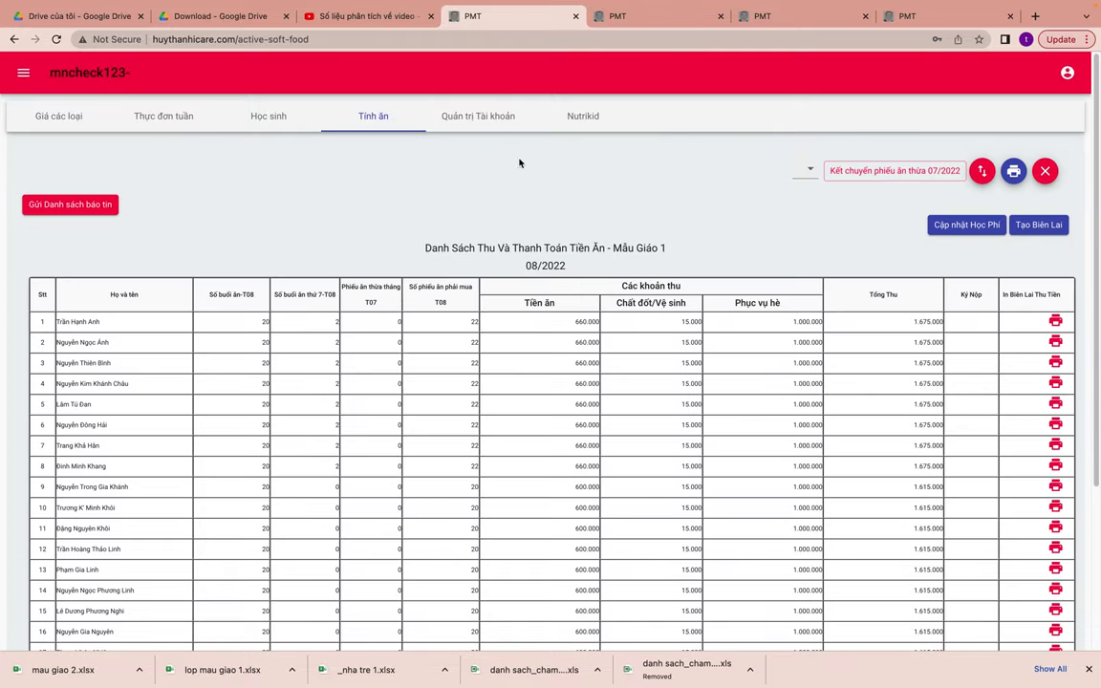
click(1043, 170)
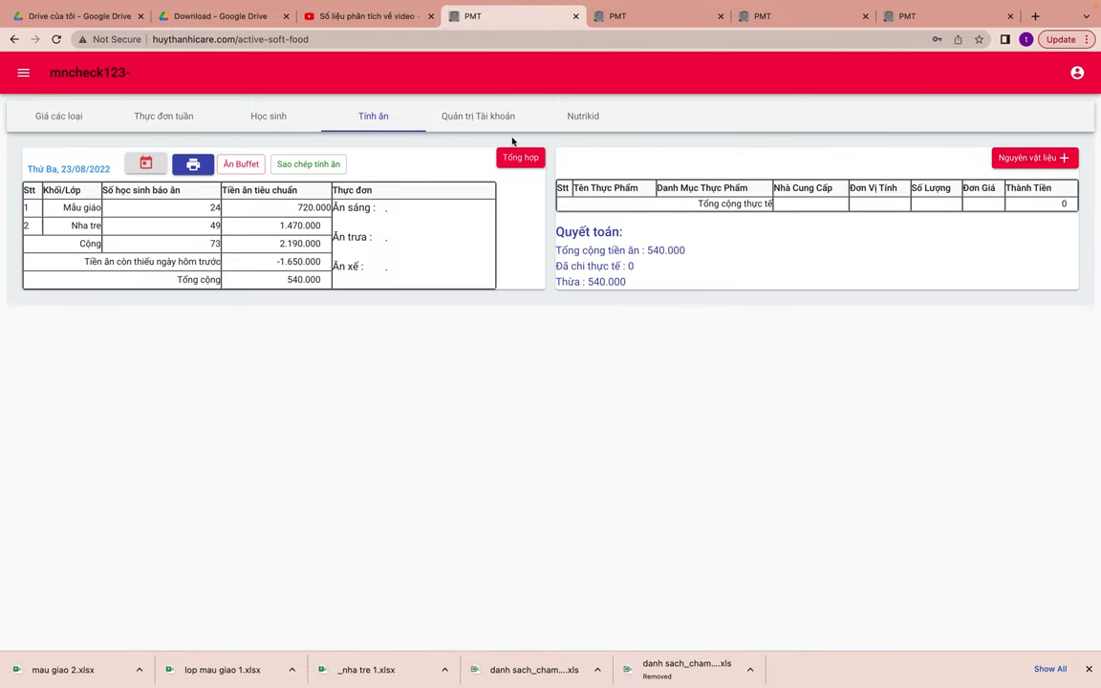
click(516, 156)
click(548, 254)
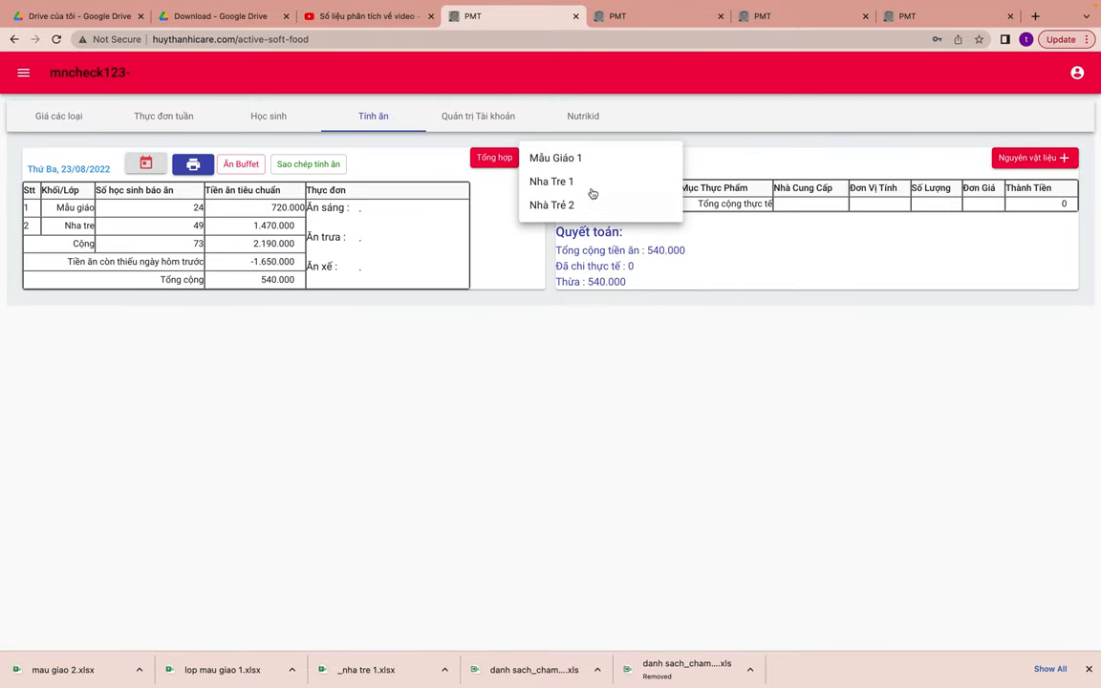
click(580, 164)
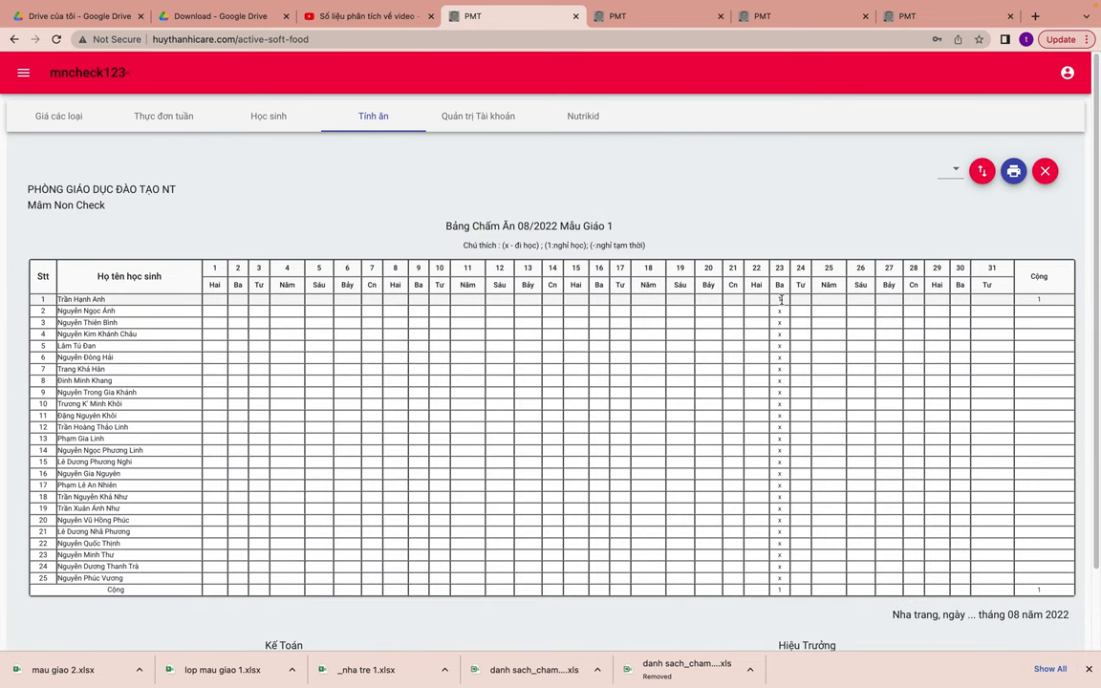
click(951, 170)
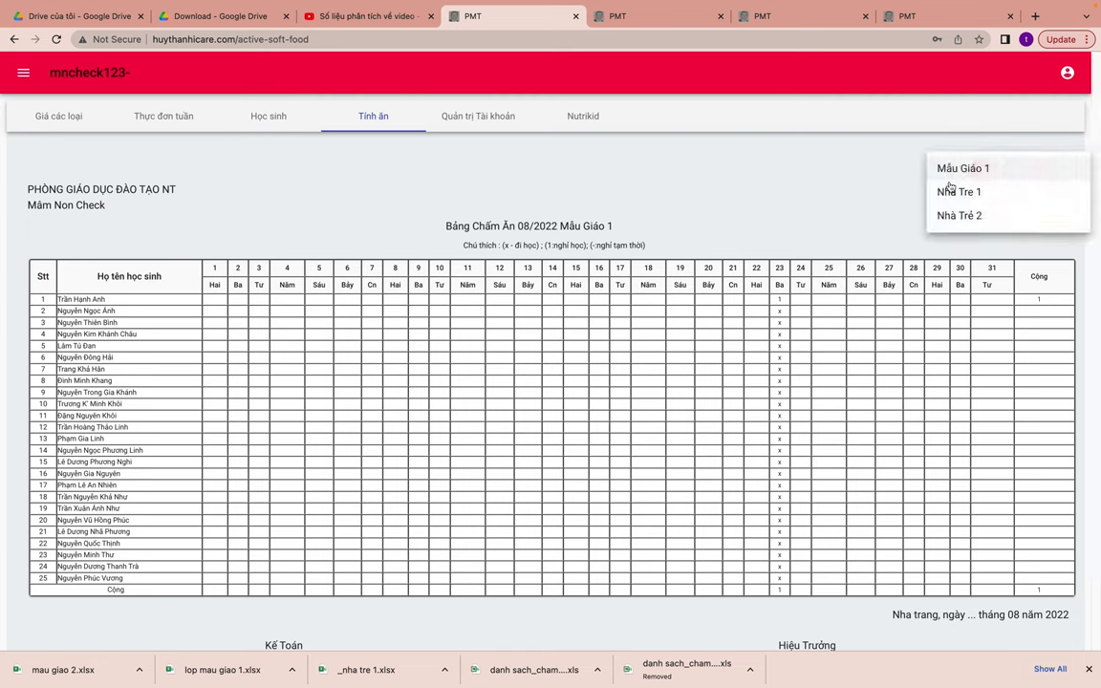
click(953, 192)
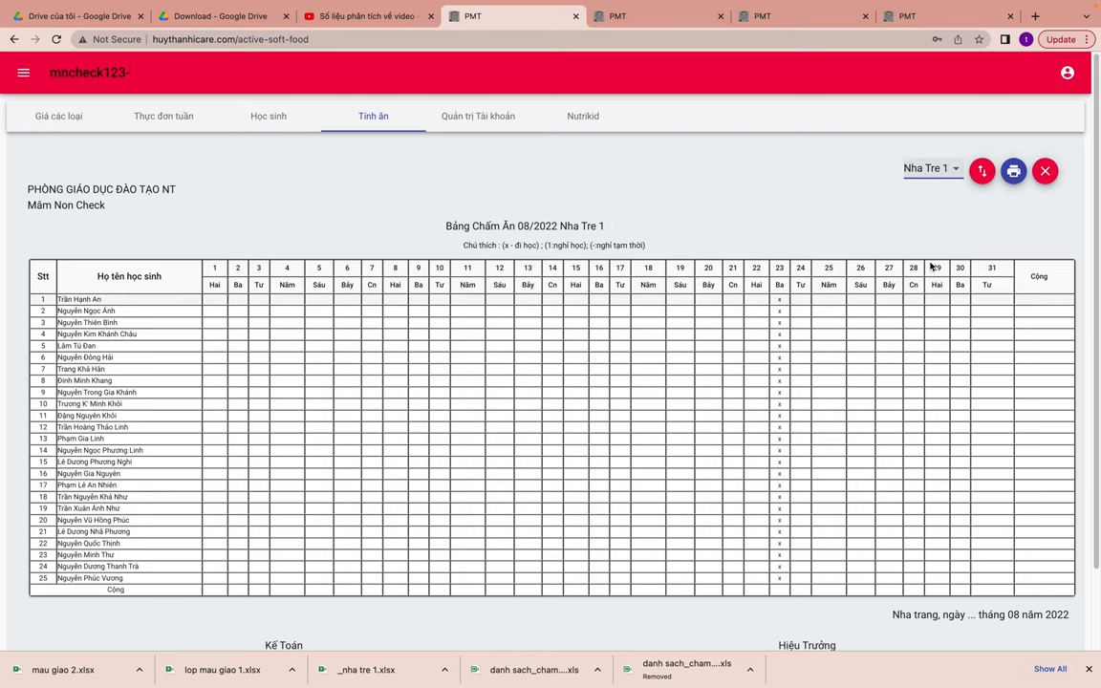
click(934, 172)
click(933, 191)
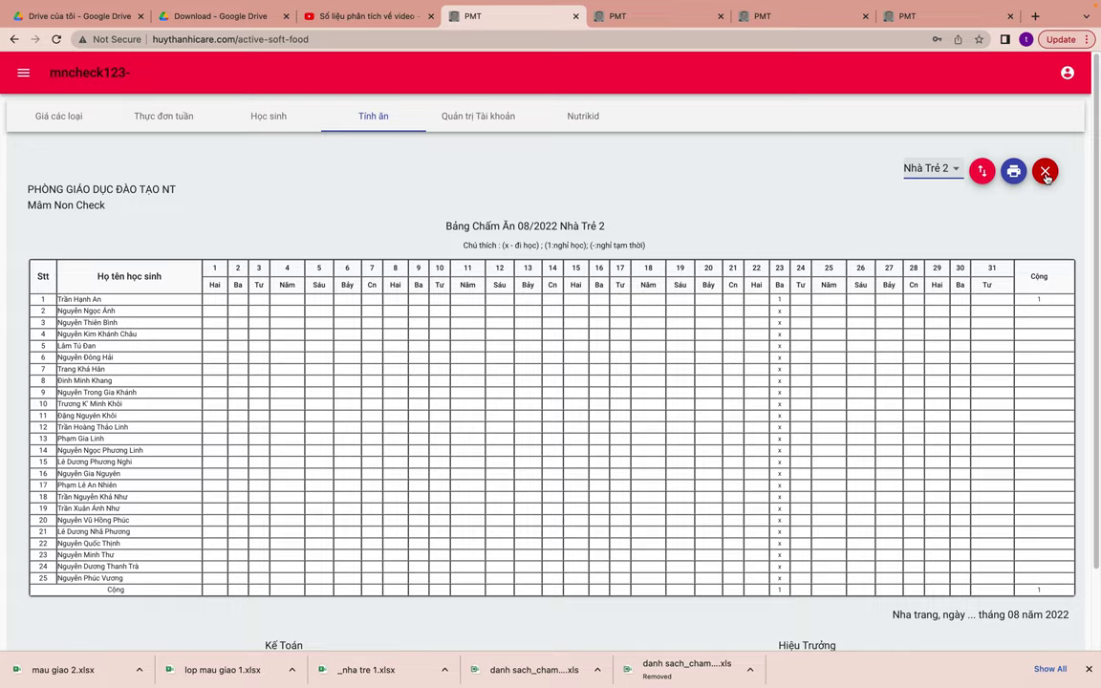
click(1045, 172)
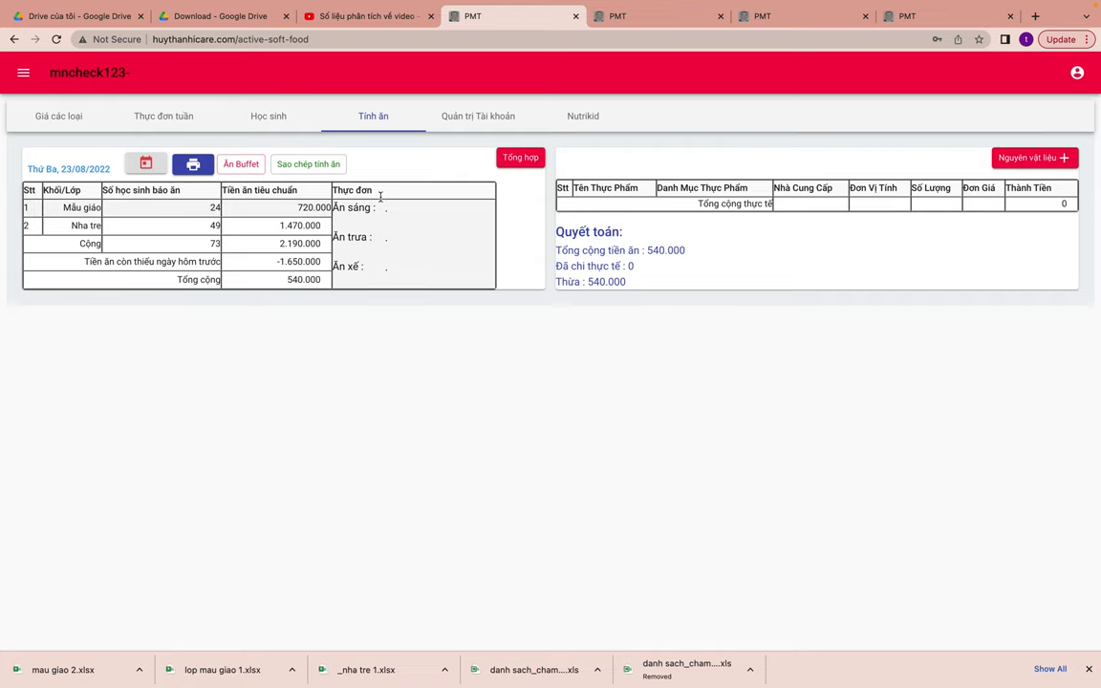
click(516, 159)
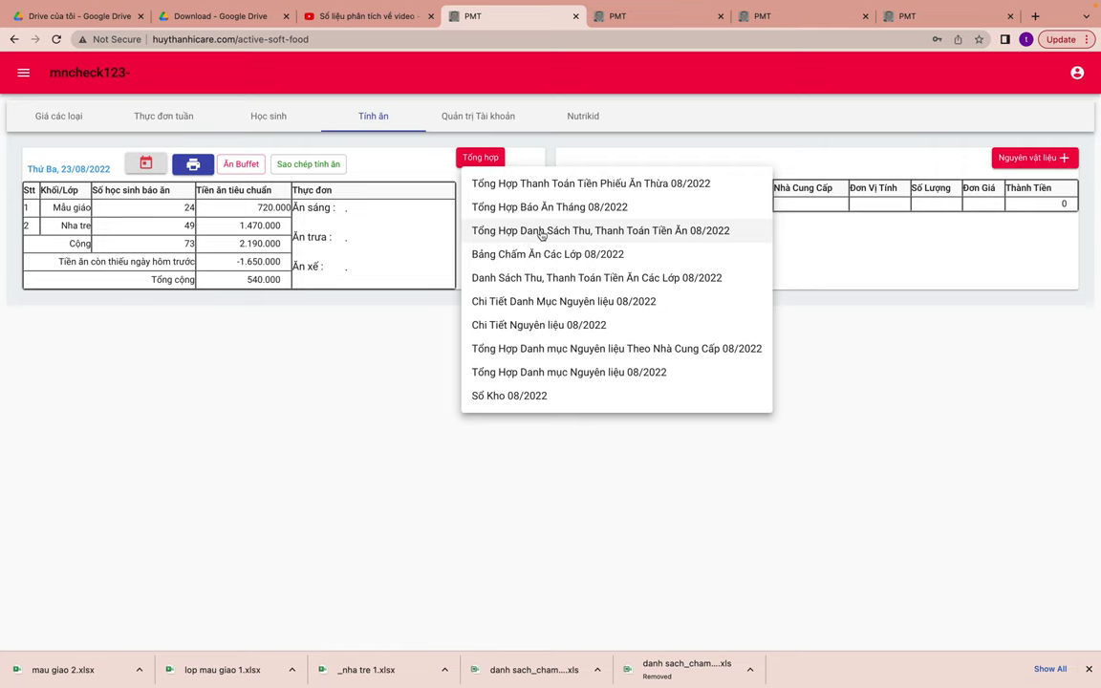
click(542, 234)
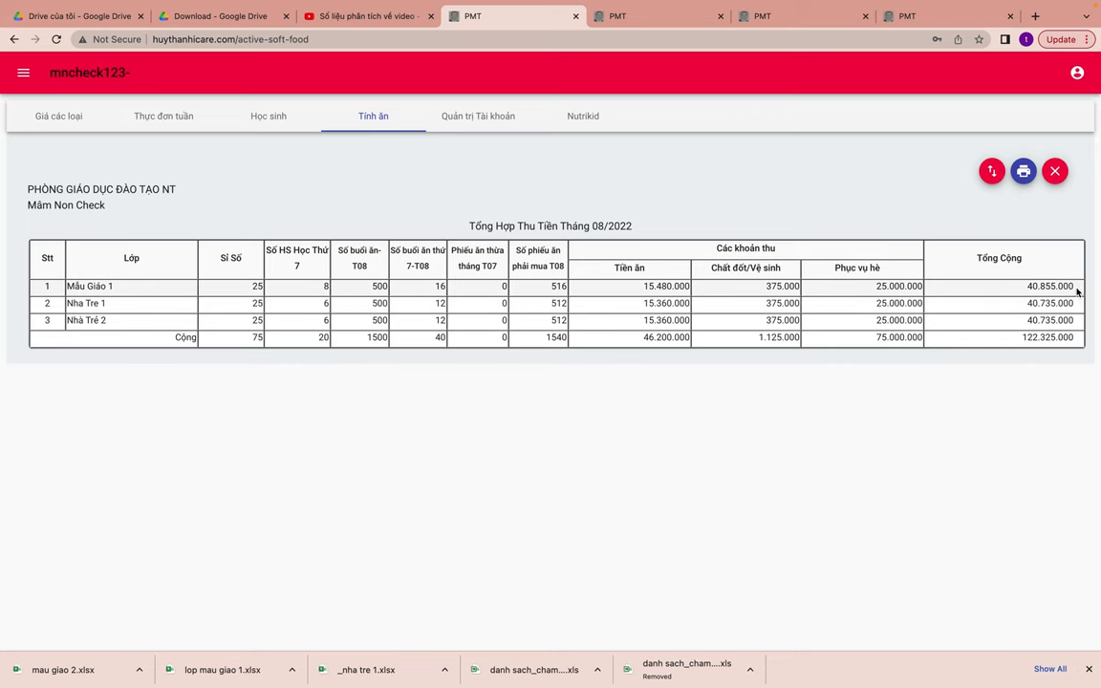
click(1055, 171)
click(513, 163)
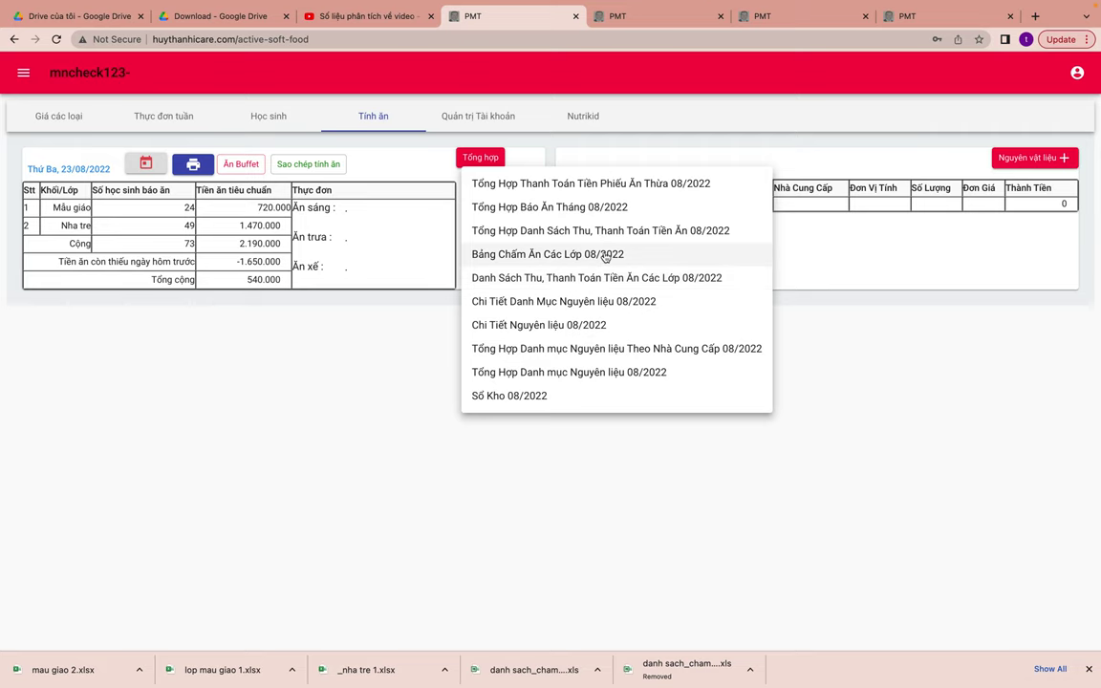
click(652, 232)
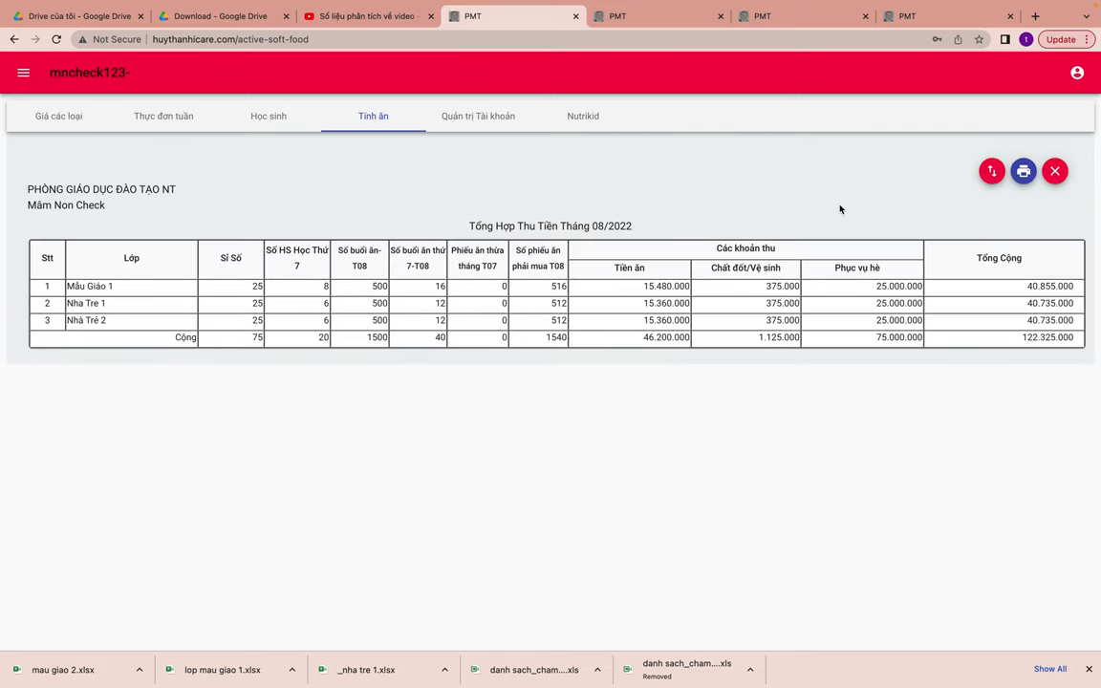
click(1055, 171)
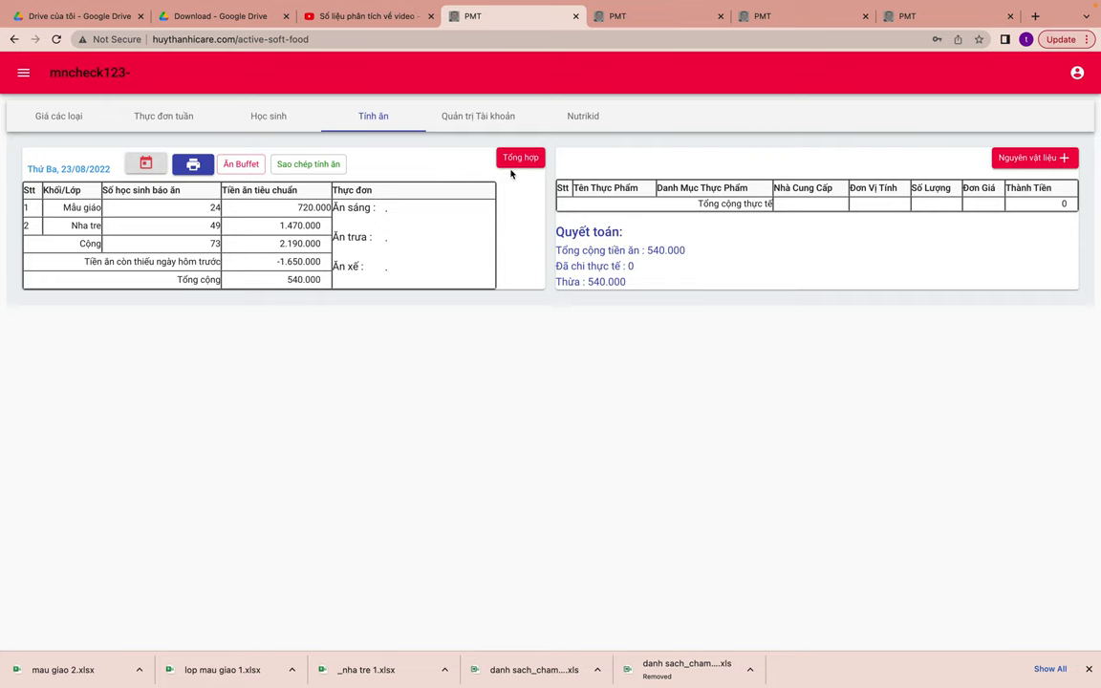
click(523, 162)
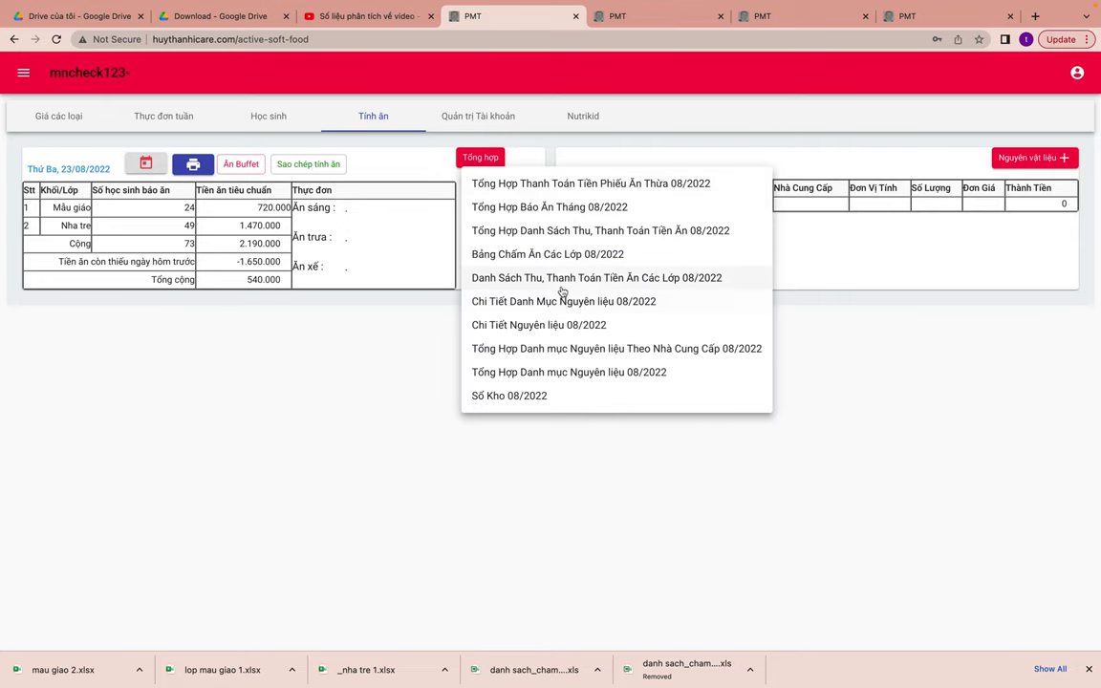
click(565, 292)
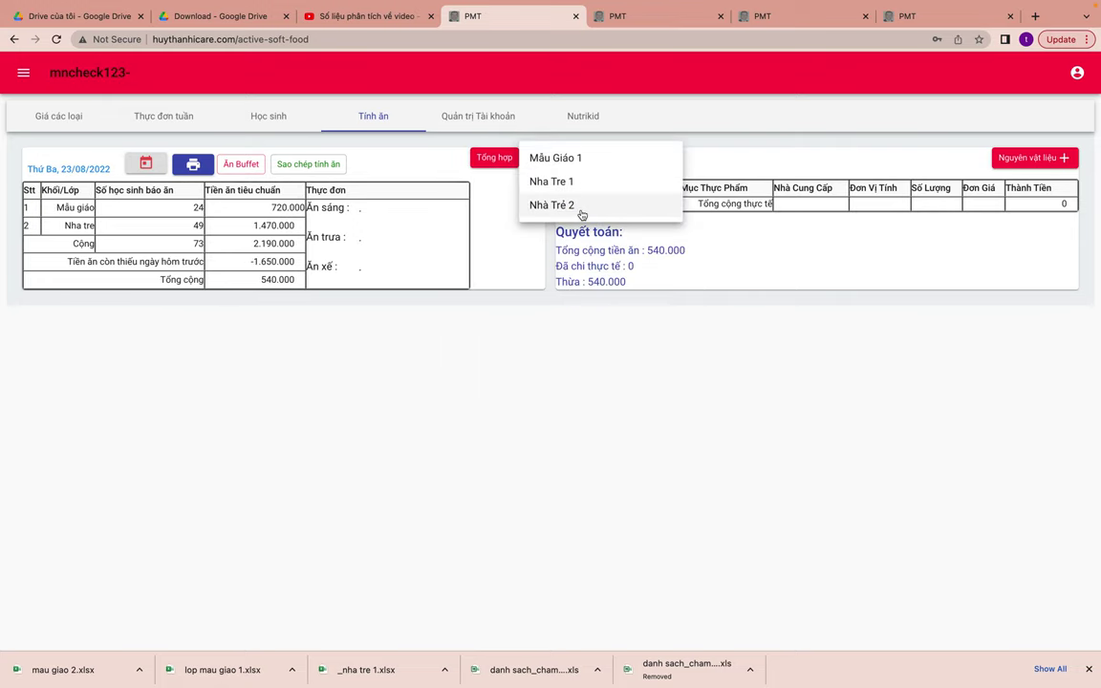
click(579, 206)
scroll(539, 391, down, 2)
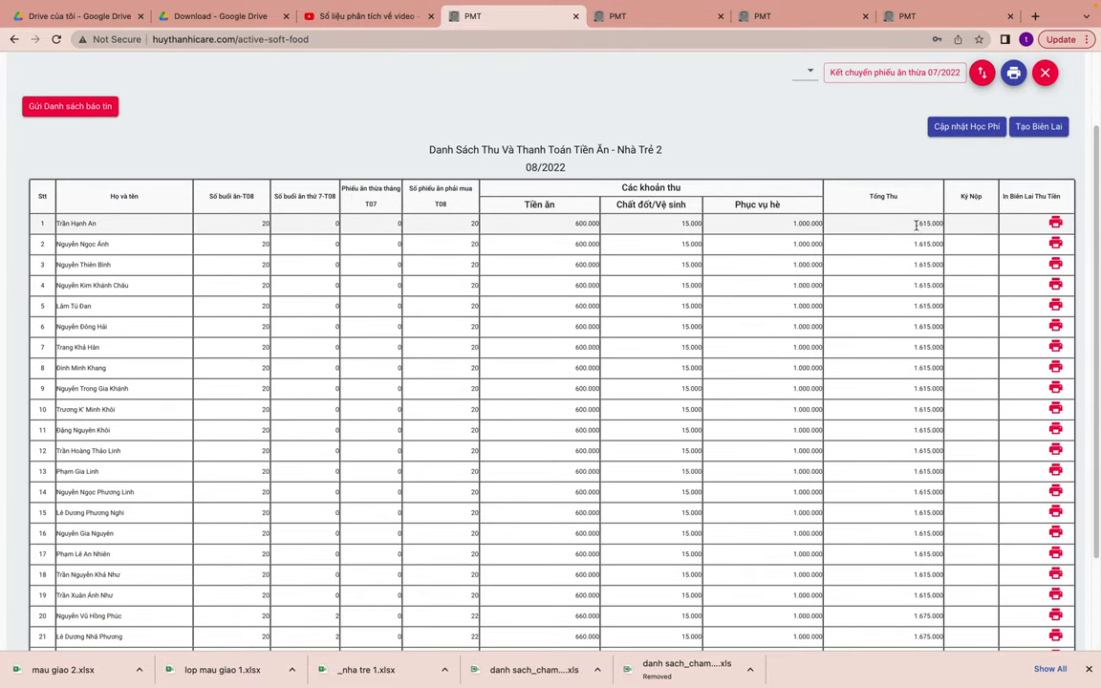
scroll(917, 229, down, 3)
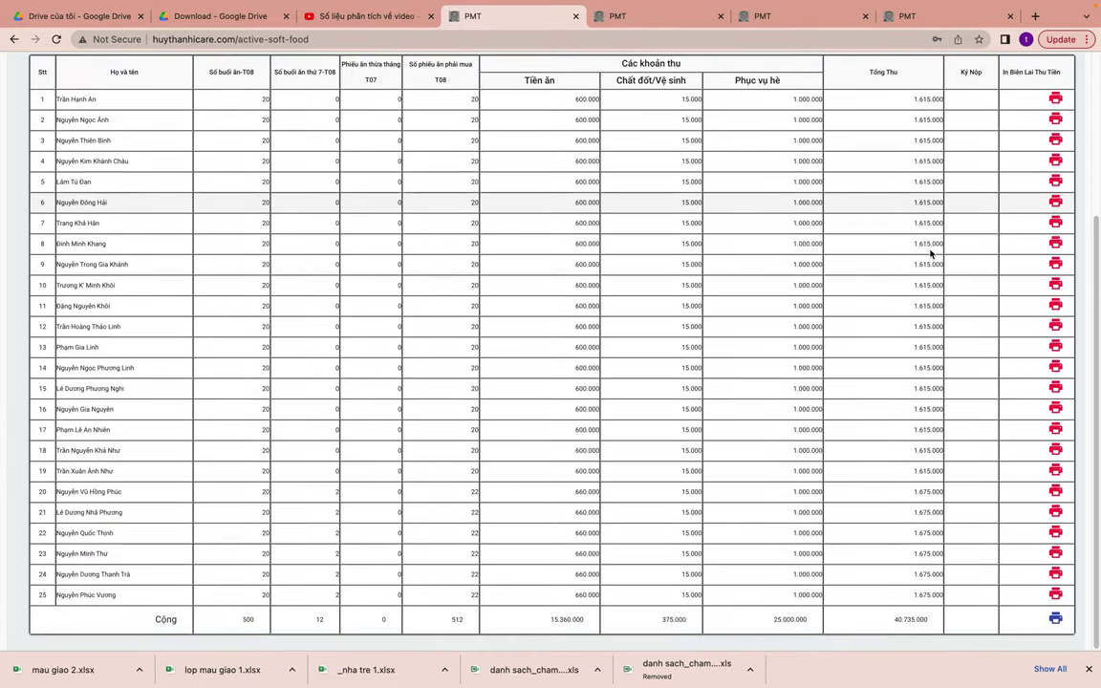
scroll(930, 253, up, 2)
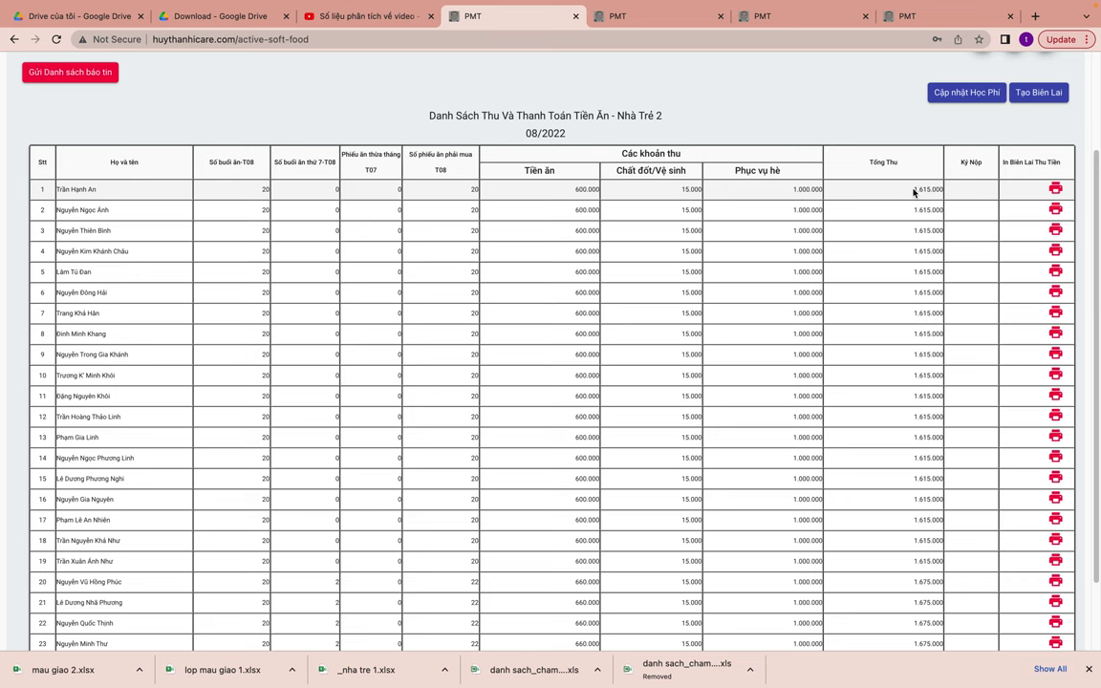
scroll(912, 192, down, 1)
scroll(914, 210, up, 3)
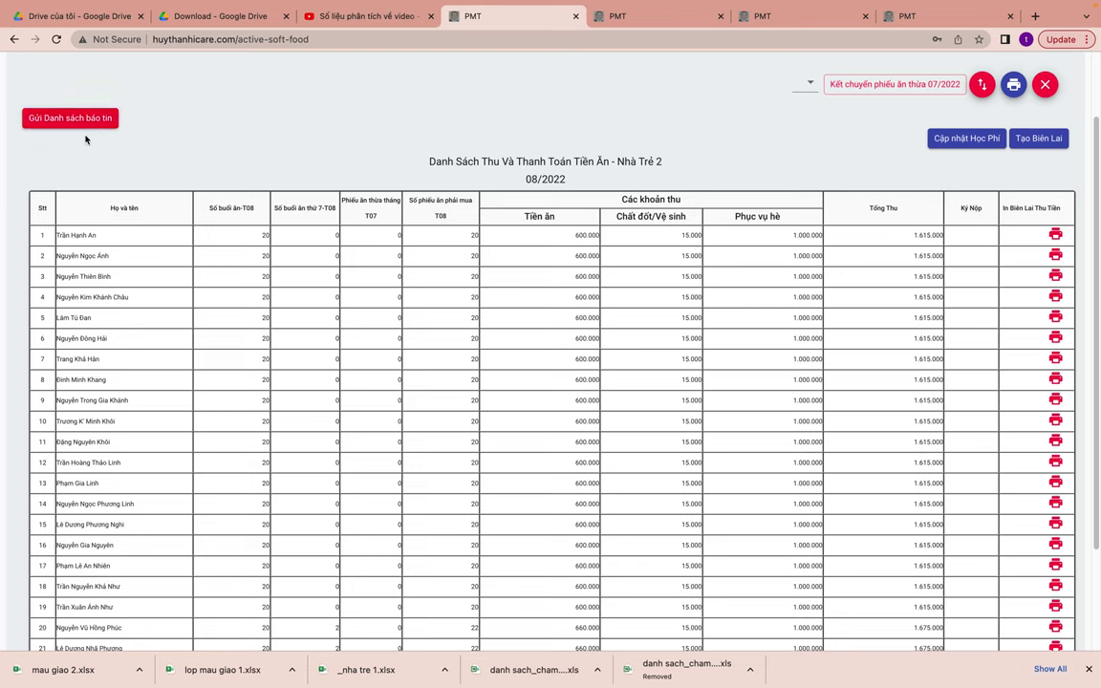
click(1045, 86)
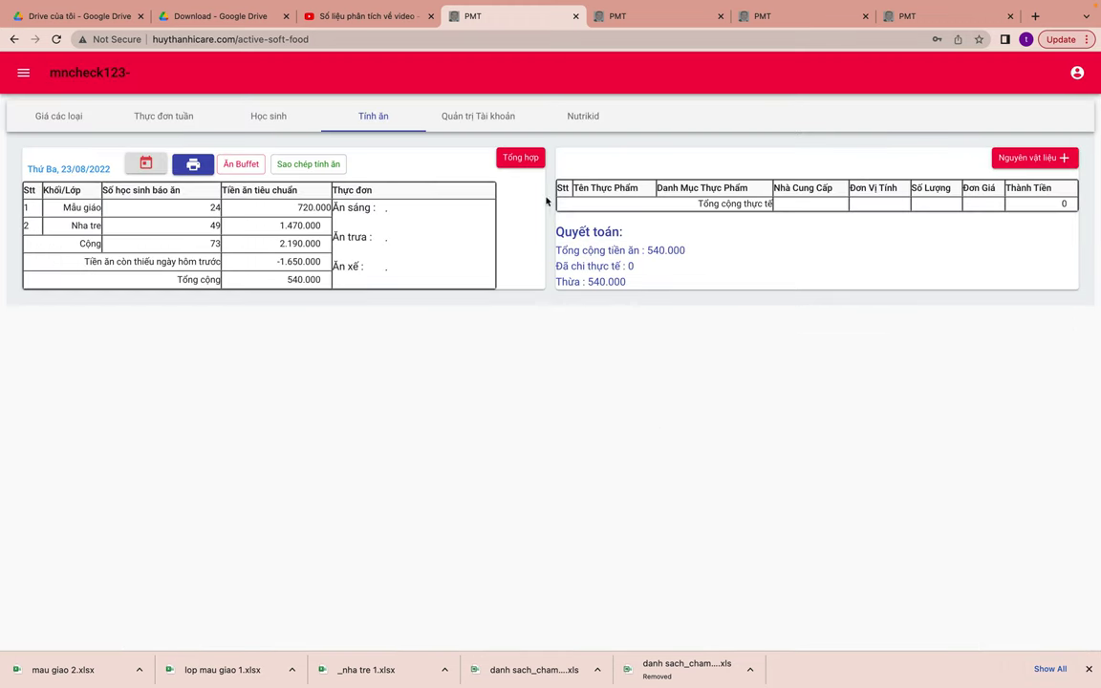
click(520, 158)
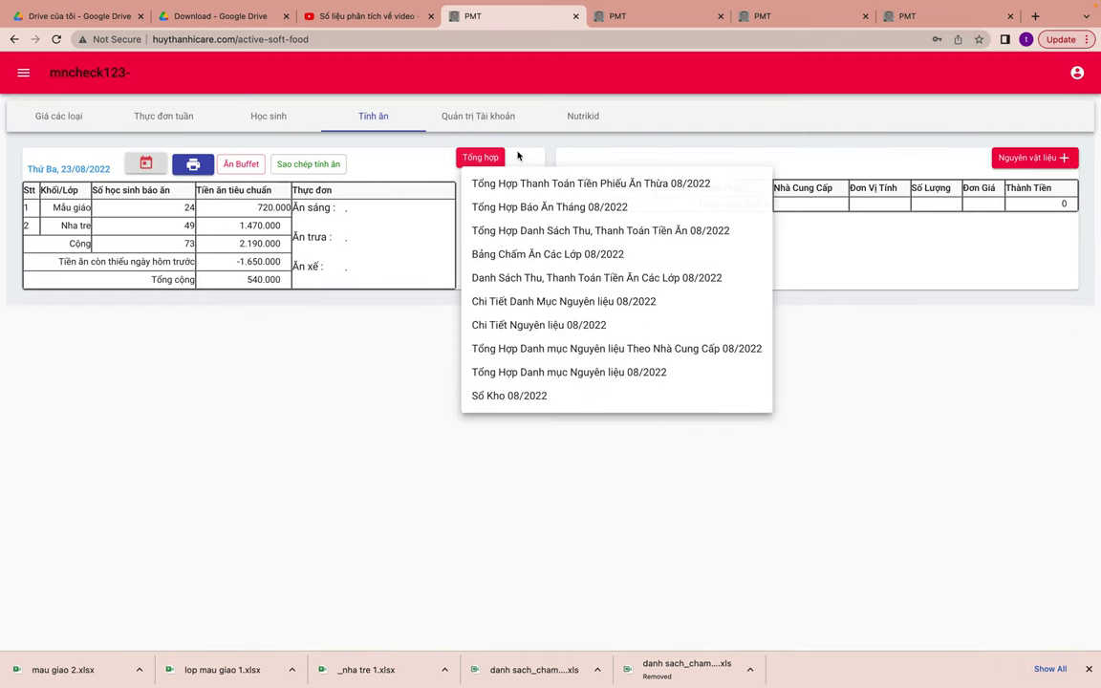
click(568, 373)
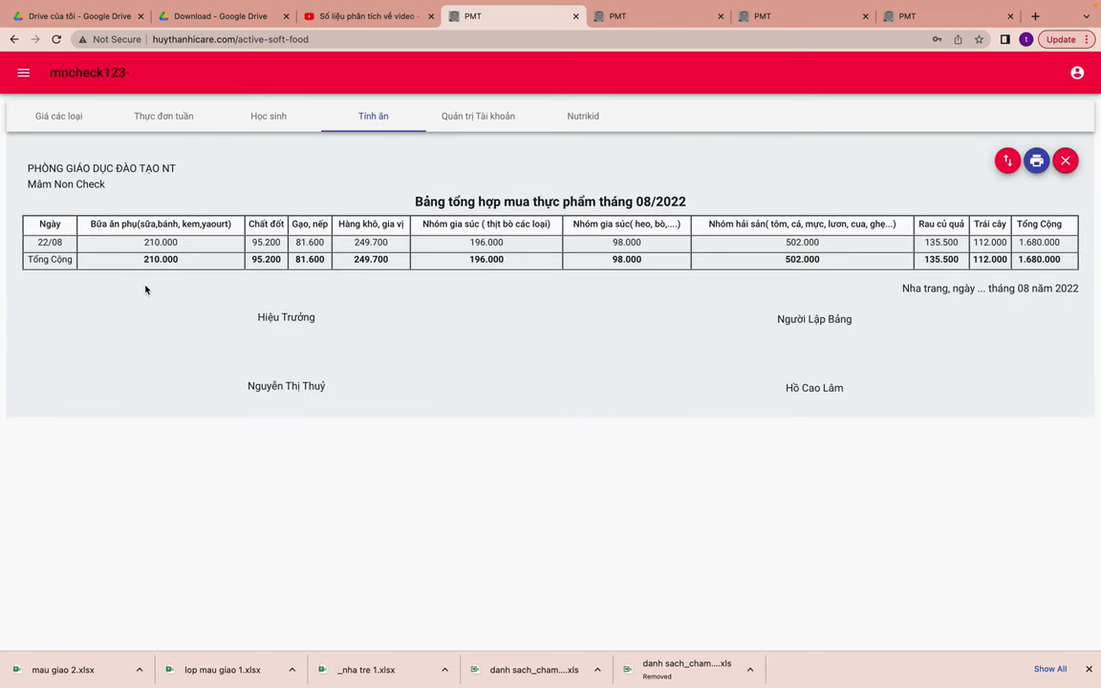
drag(142, 245, 196, 242)
drag(1063, 243, 1019, 246)
drag(1007, 247, 975, 250)
click(1056, 250)
click(1065, 160)
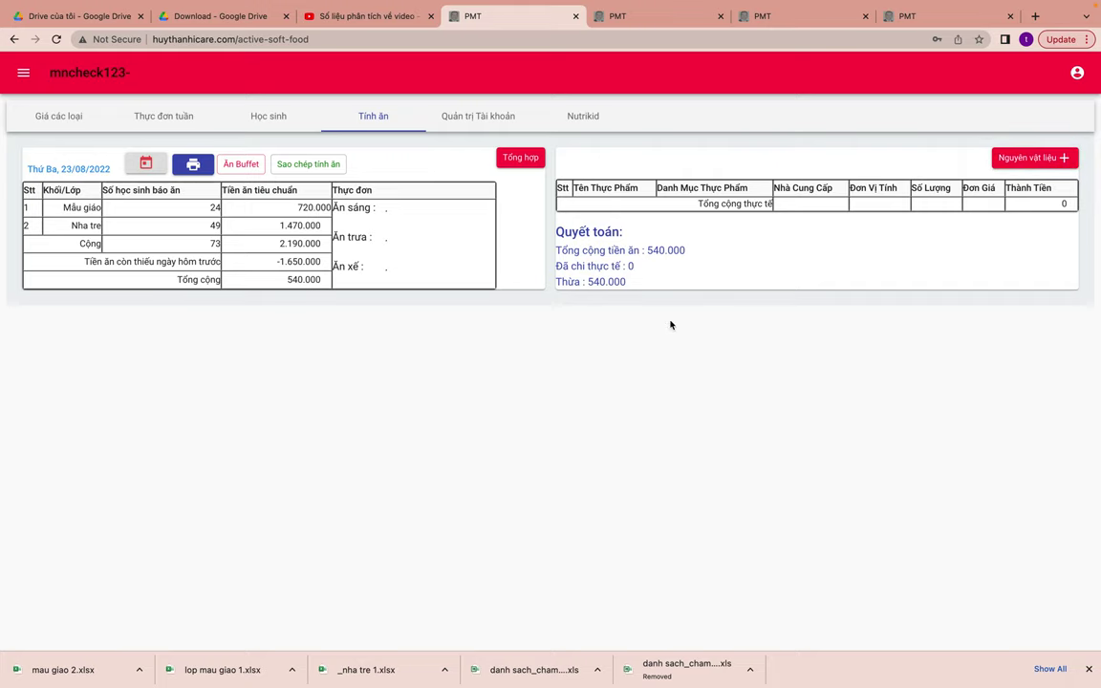
- Open the Nutrikid portion calculation for the 22/08/2022 Ăn Chính meal
click(581, 116)
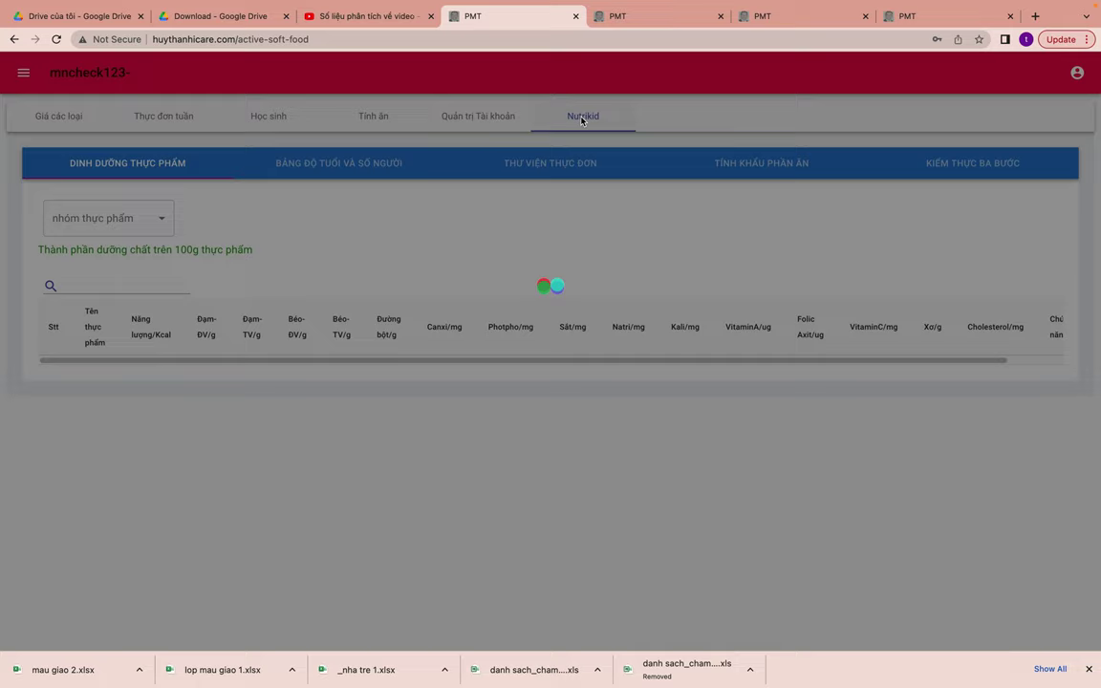
click(759, 164)
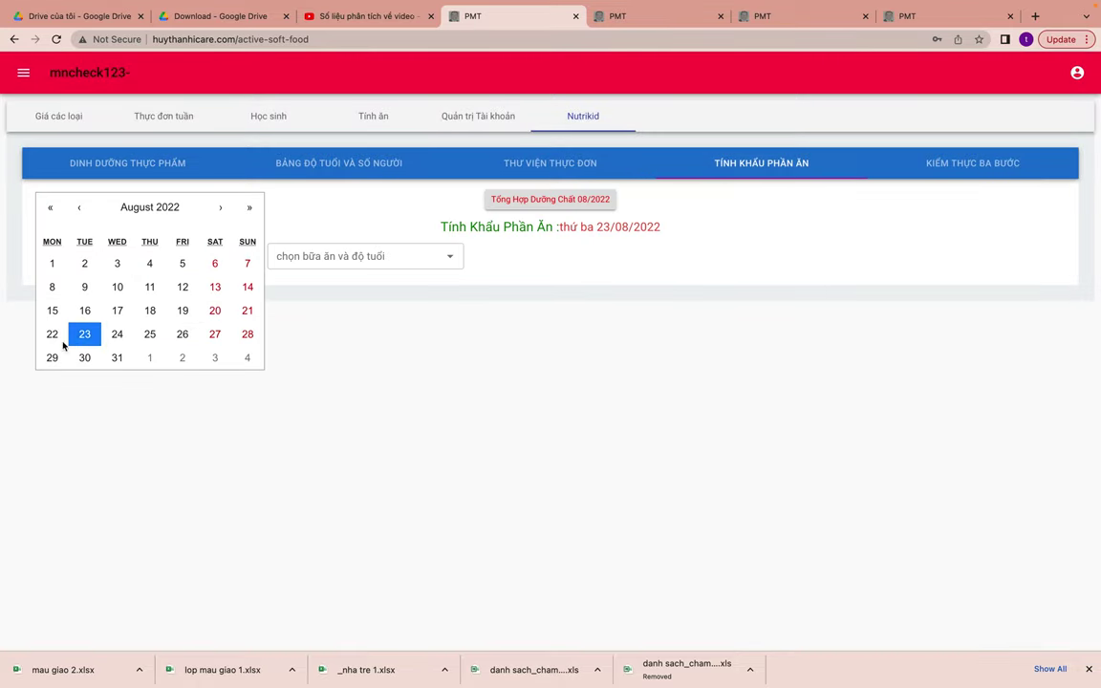
click(46, 337)
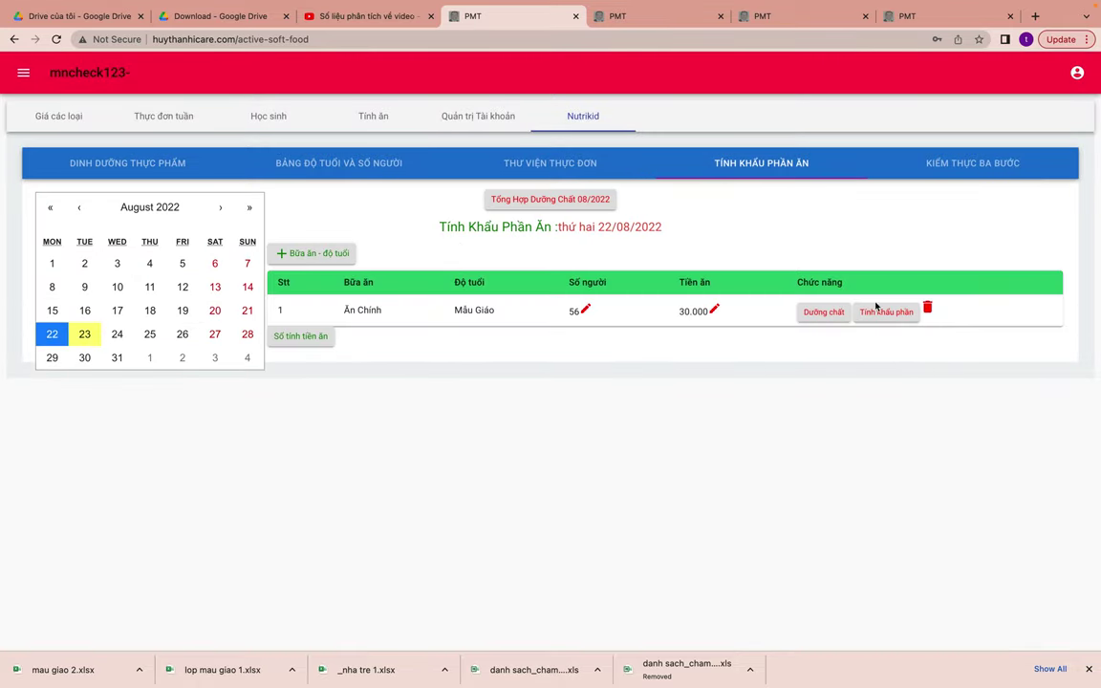
click(927, 309)
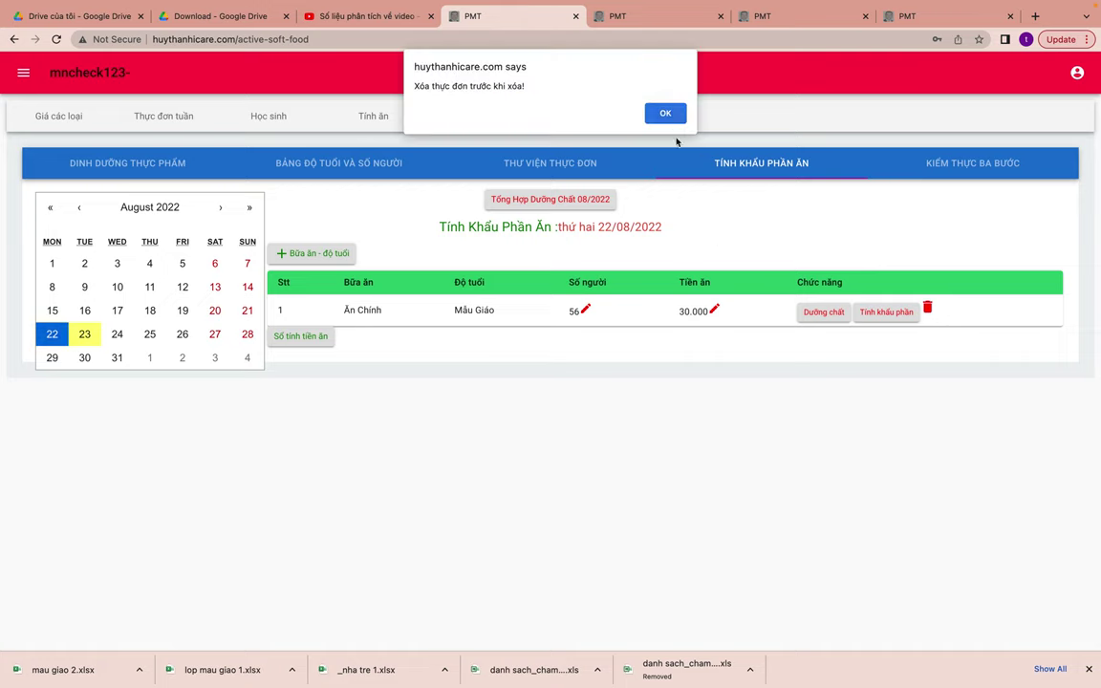
click(665, 115)
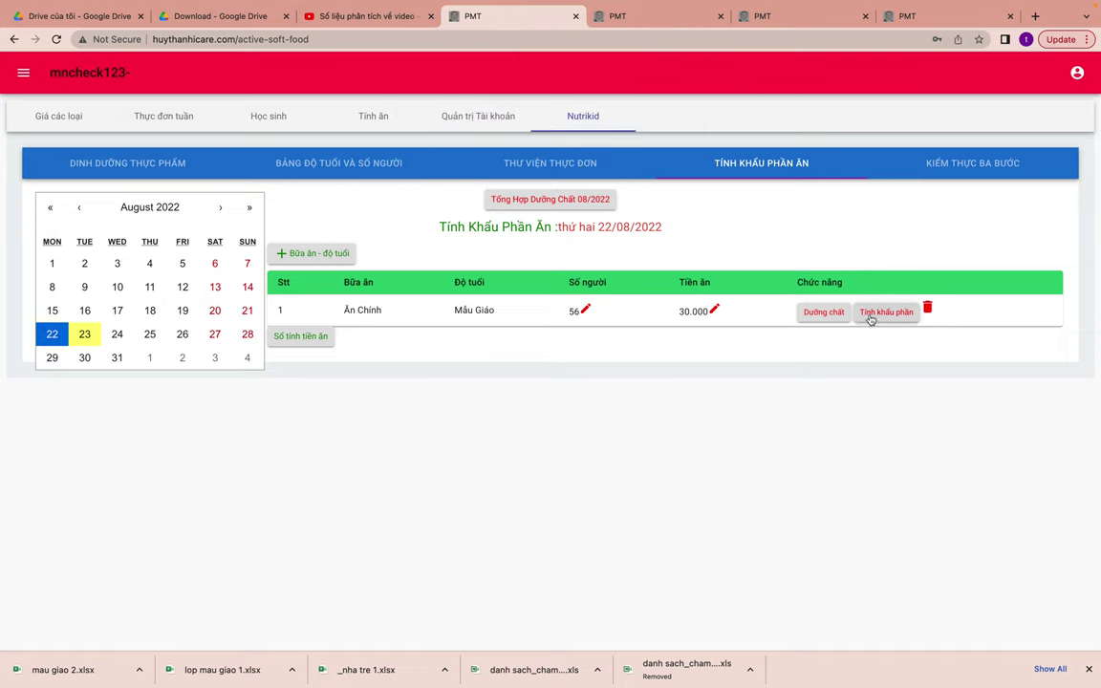
click(886, 313)
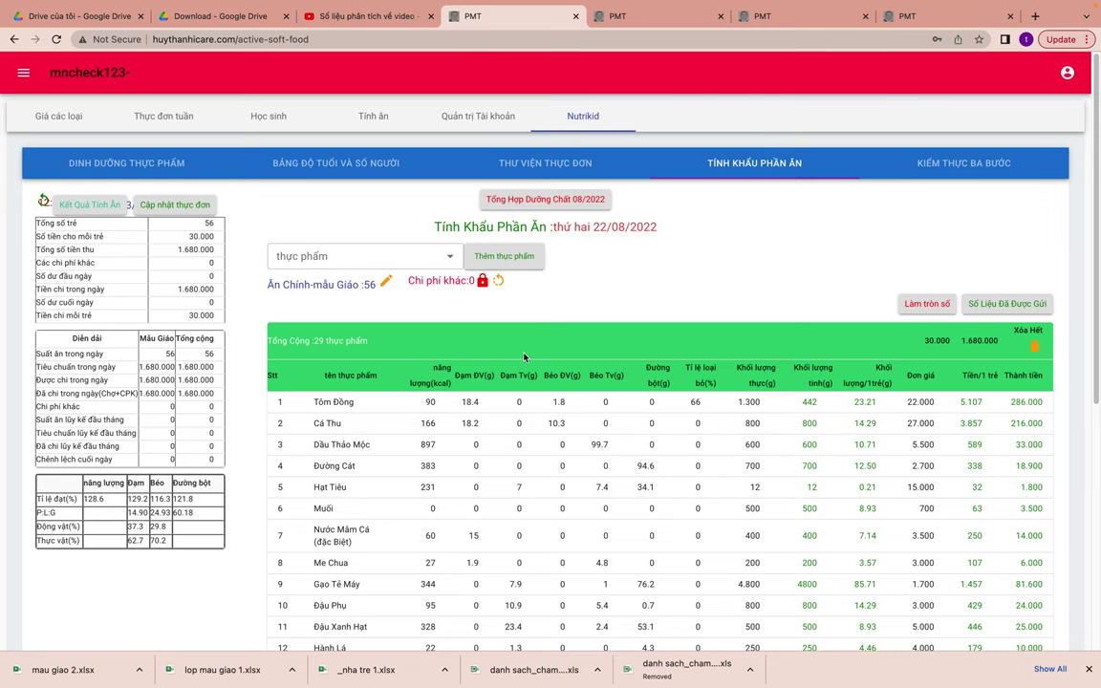
- Load the daily meal table for 23/08/2022
click(272, 120)
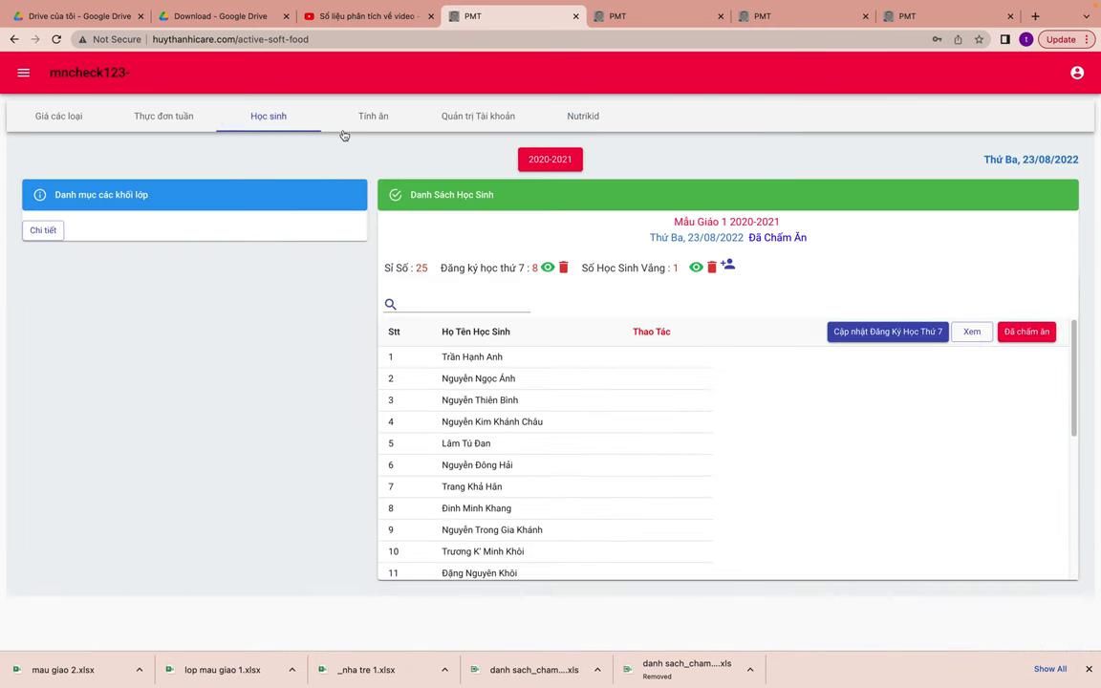
click(376, 117)
click(146, 164)
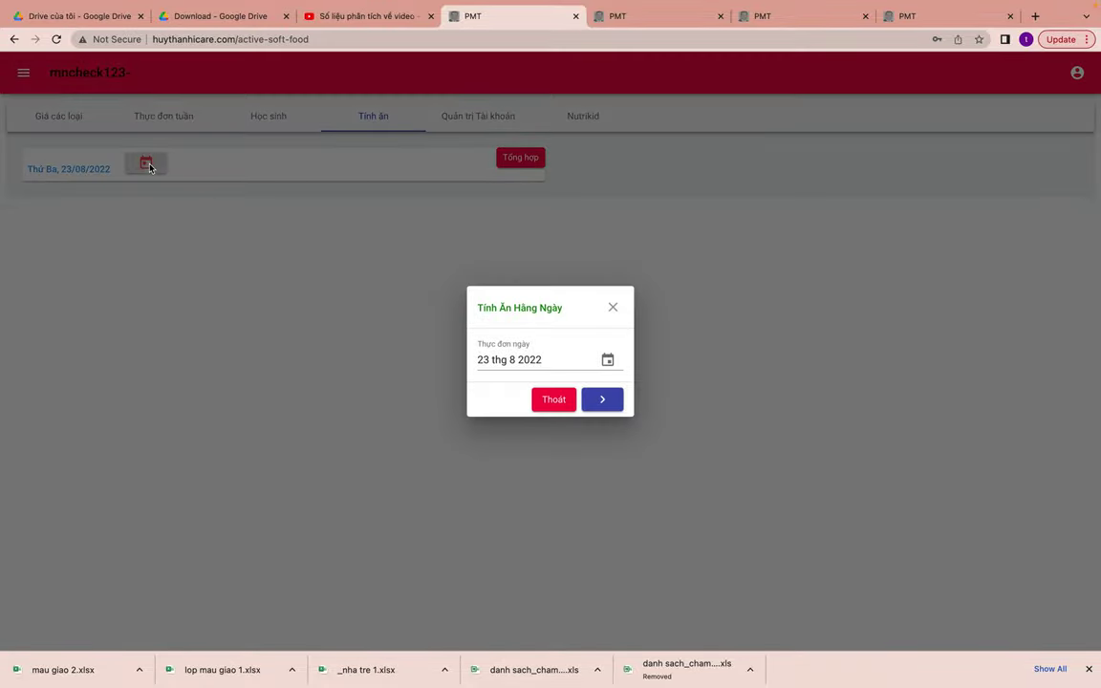
click(537, 355)
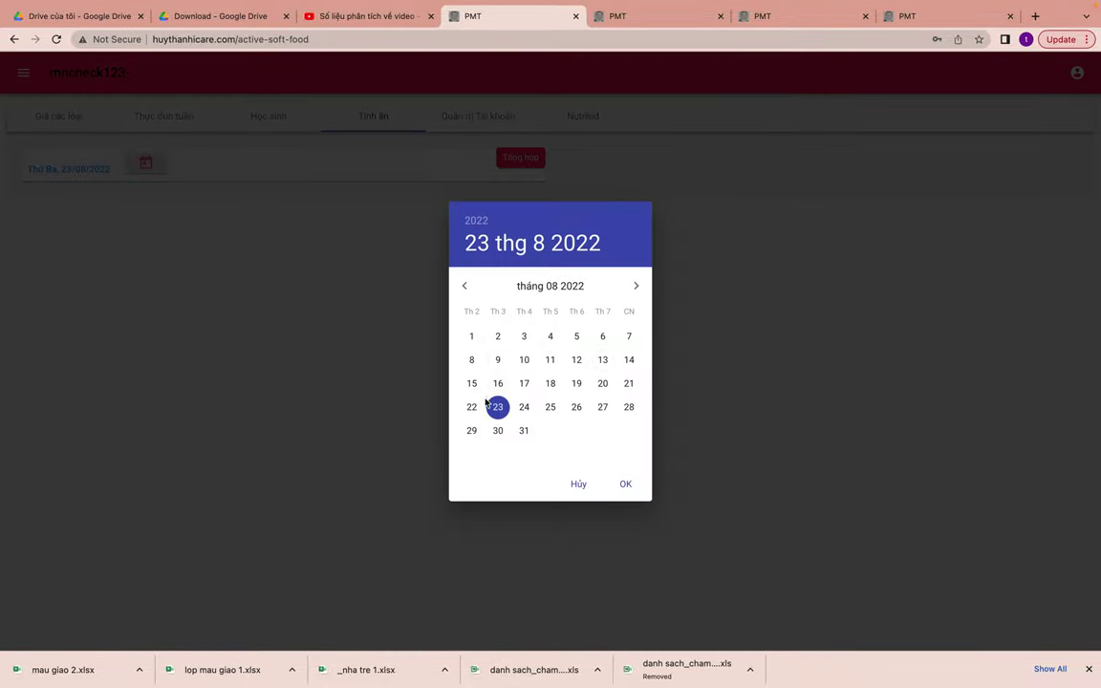
click(625, 482)
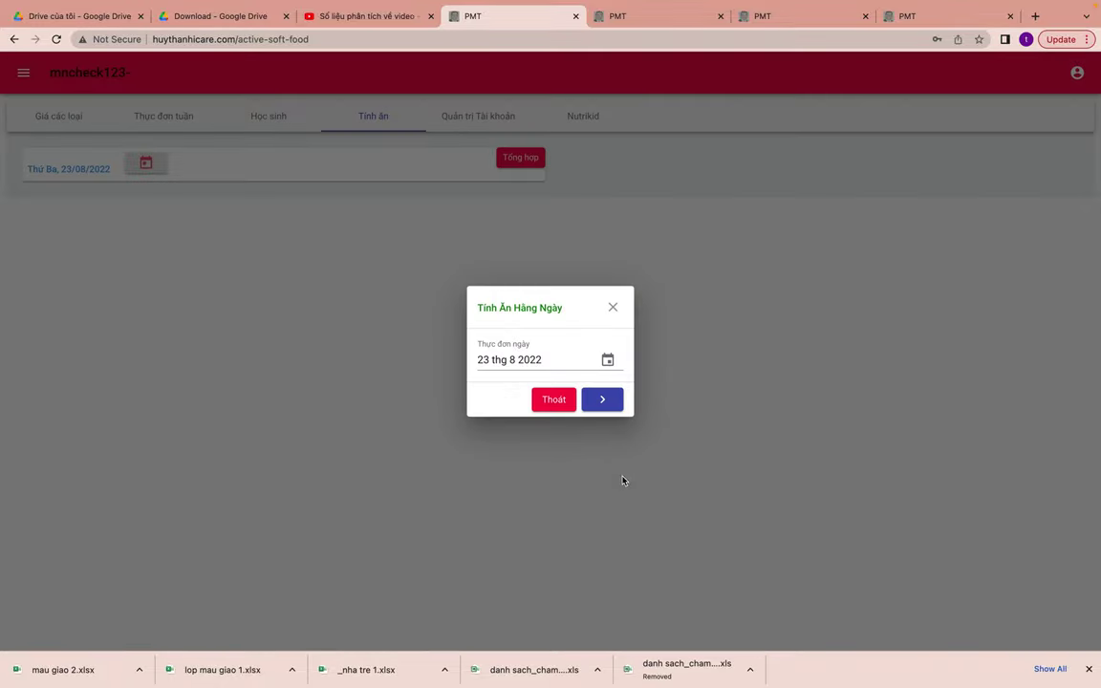
click(603, 399)
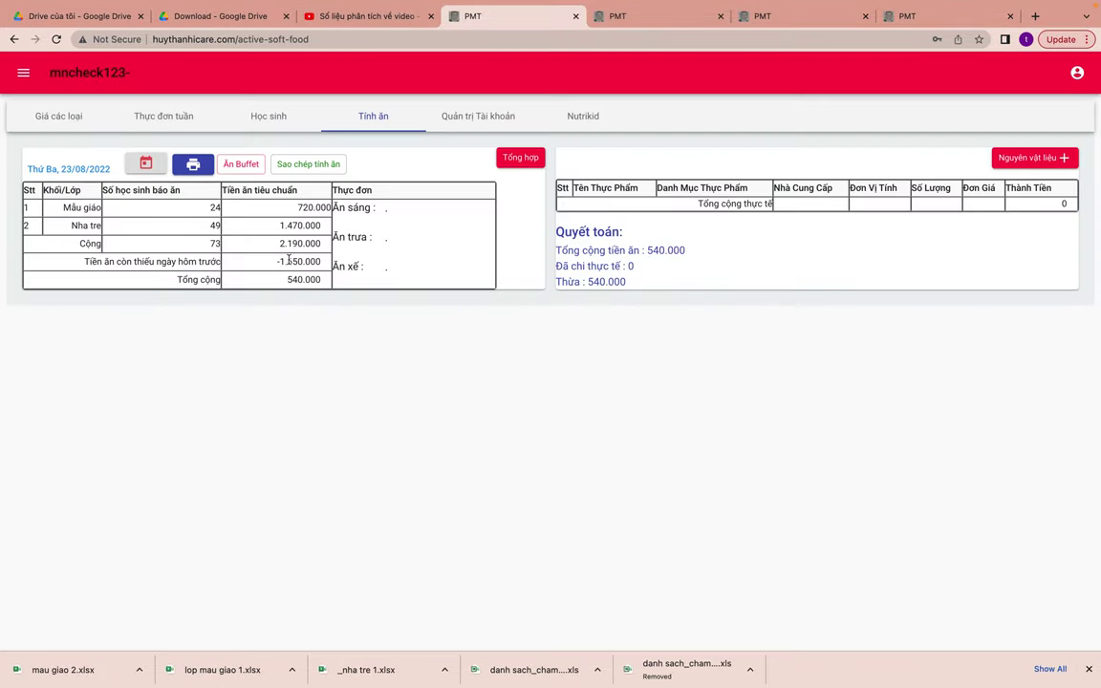
- Inspect the -1.650.000 shortfall amount, then move to the Nutrikid section
drag(275, 263, 322, 262)
double_click(291, 262)
click(297, 291)
click(274, 264)
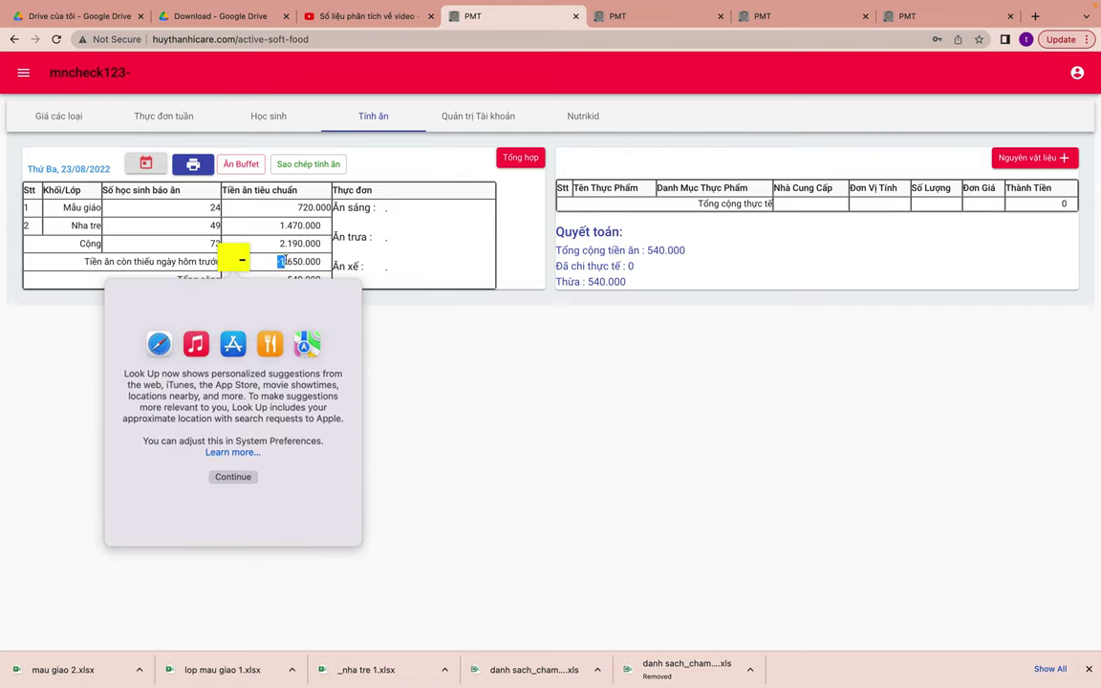
click(310, 260)
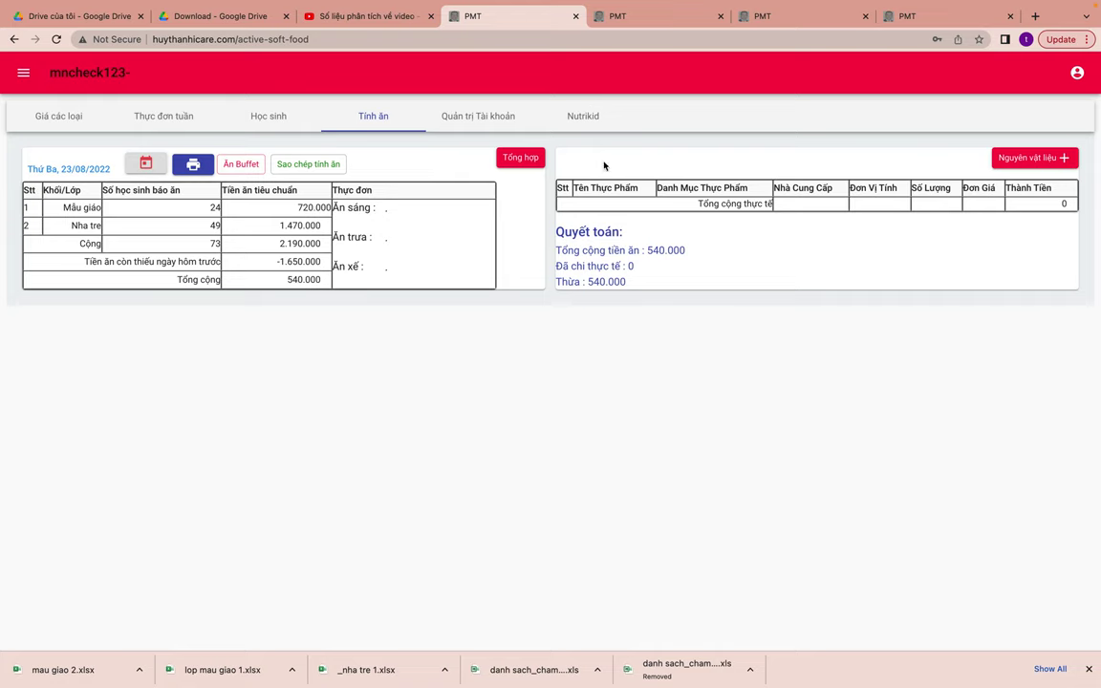
click(589, 116)
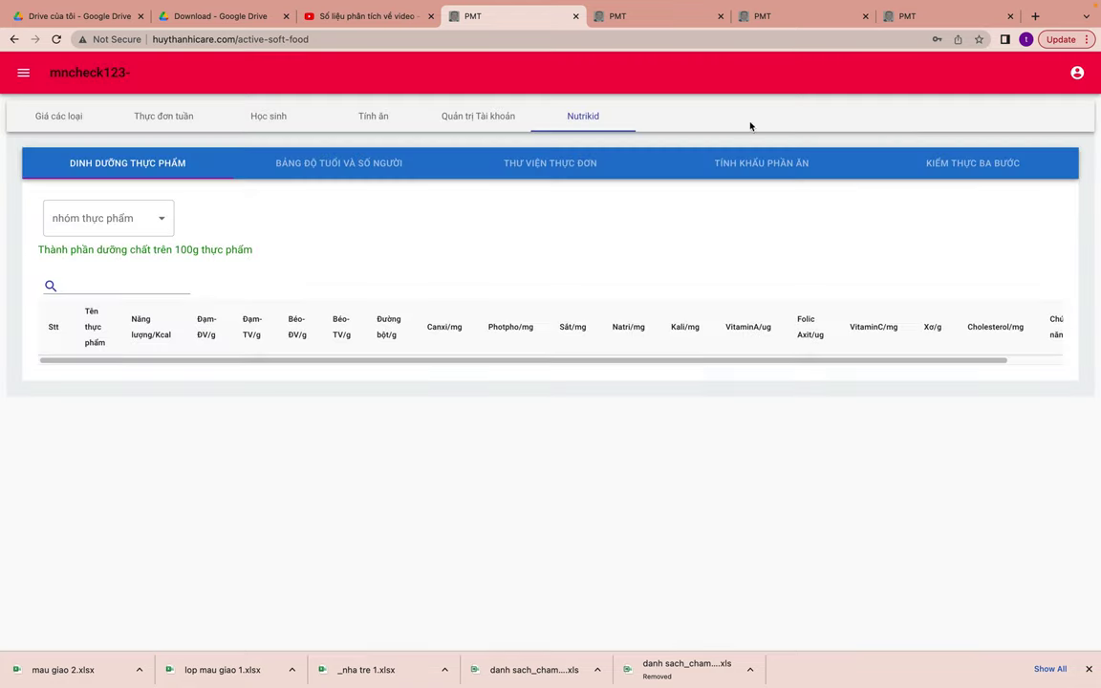
- Show the Ăn Chính-Mẫu Giáo menus in the menu library
click(759, 162)
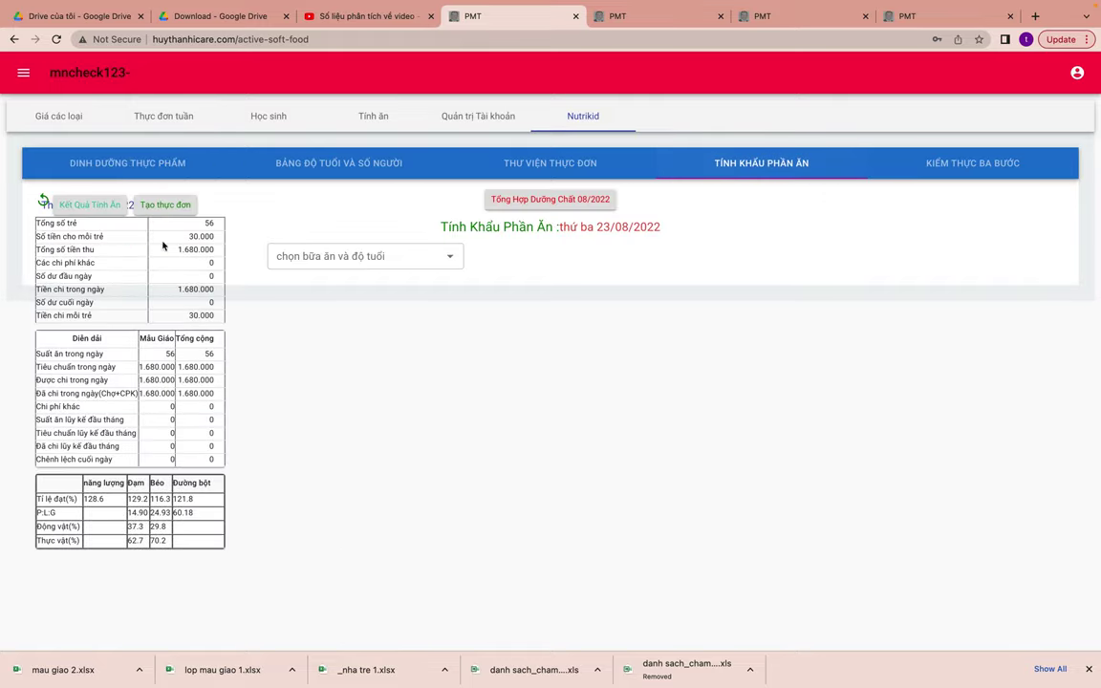
click(57, 196)
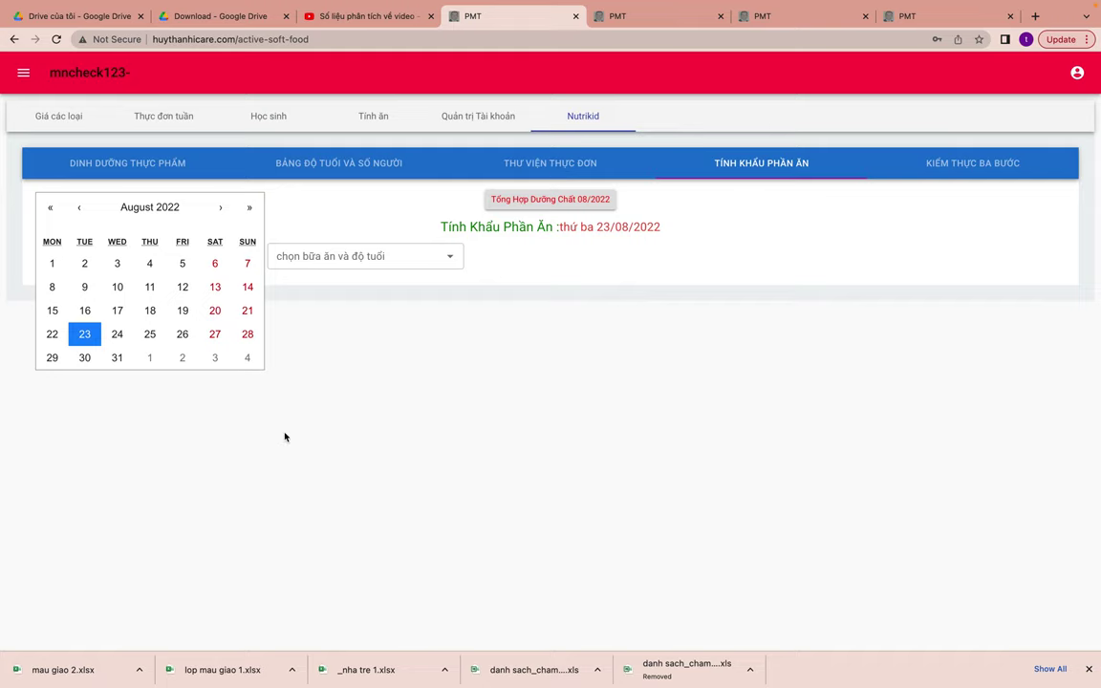
click(468, 155)
click(170, 256)
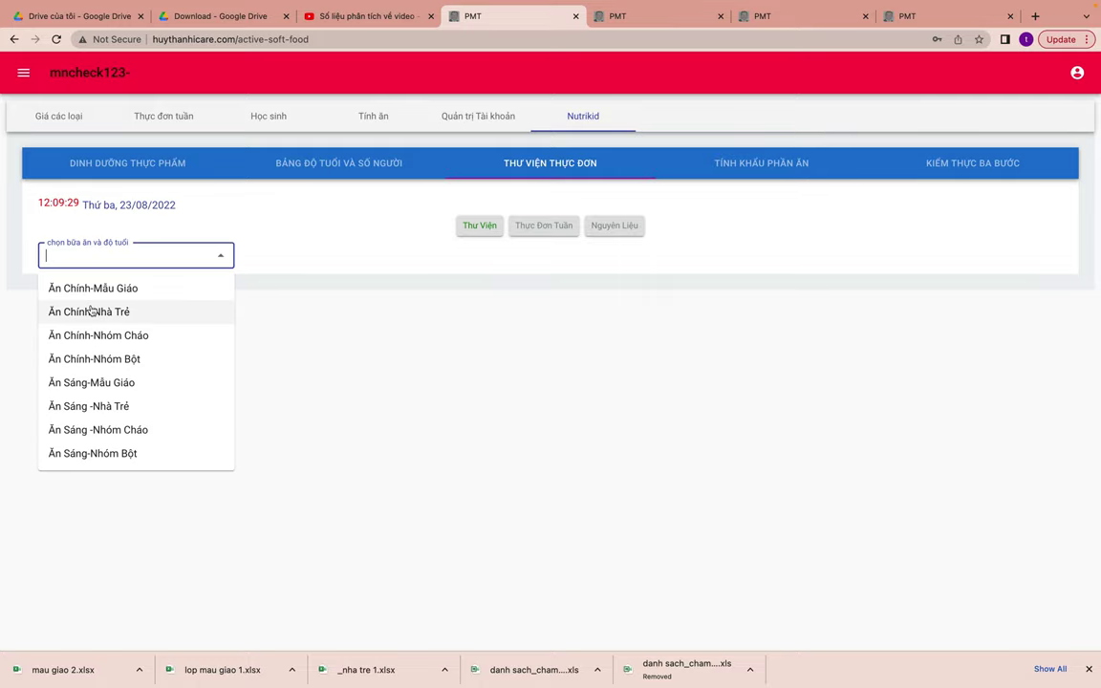
click(124, 287)
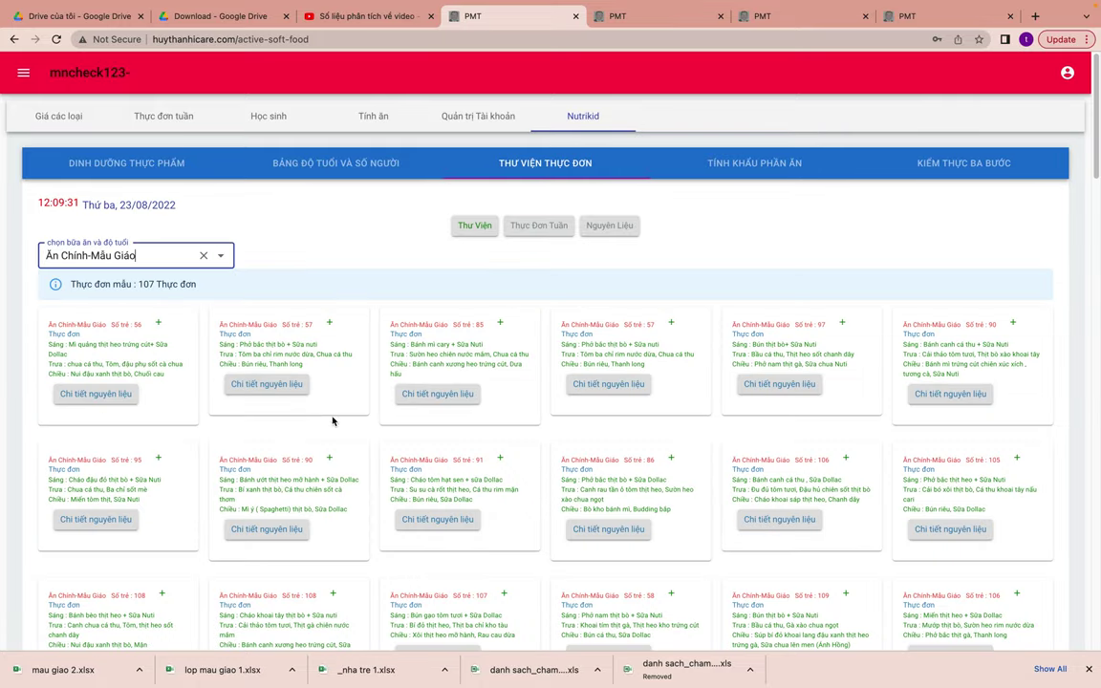
- Save the second library menu for today, 23/08/2022, and view its portion calculation
click(328, 323)
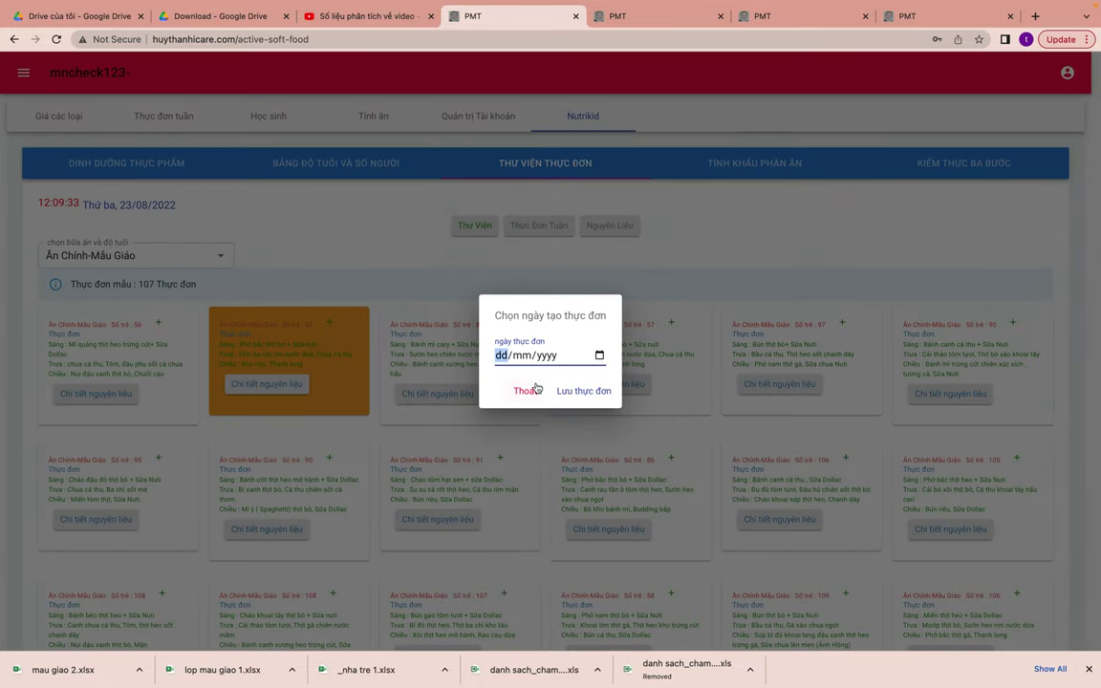
click(599, 355)
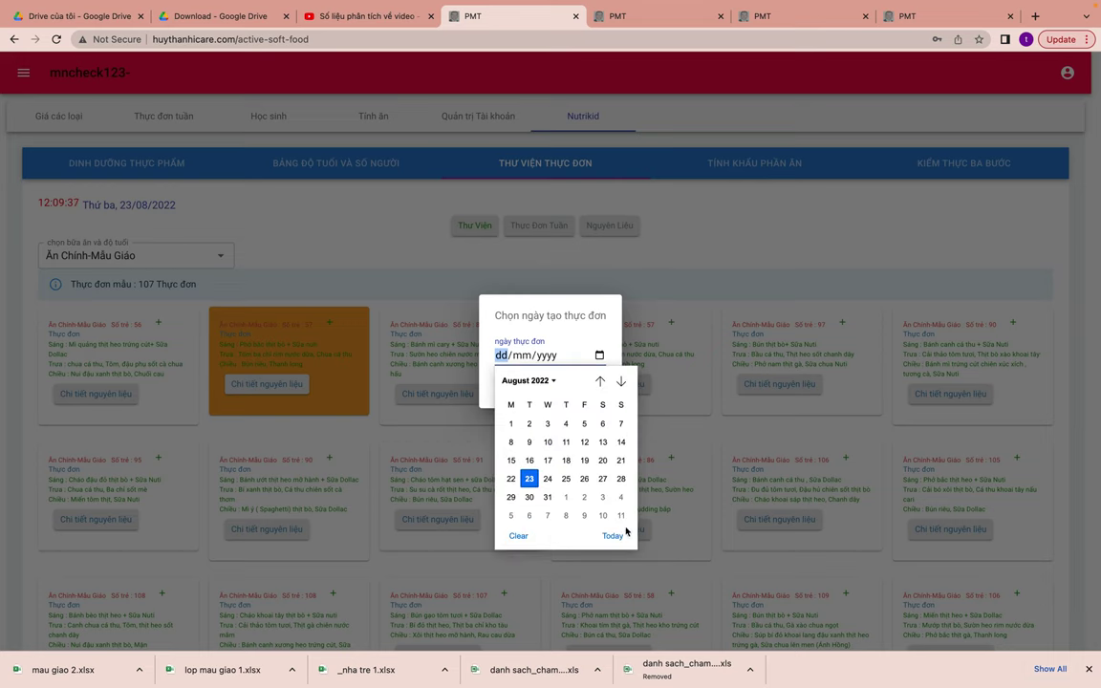
click(613, 536)
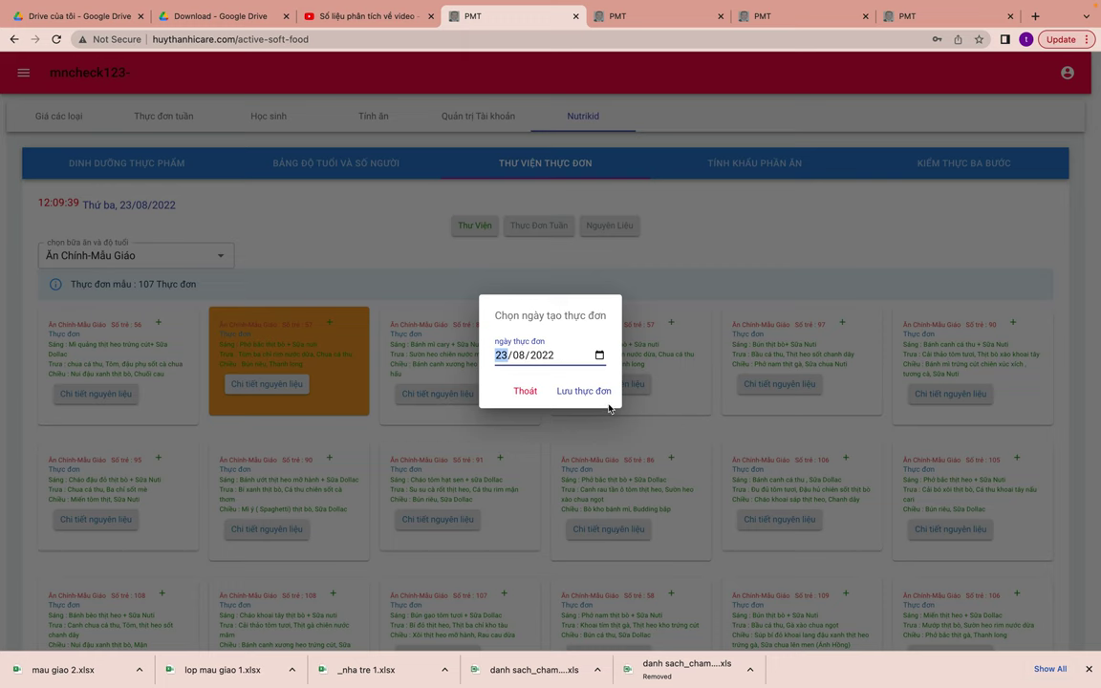
click(593, 401)
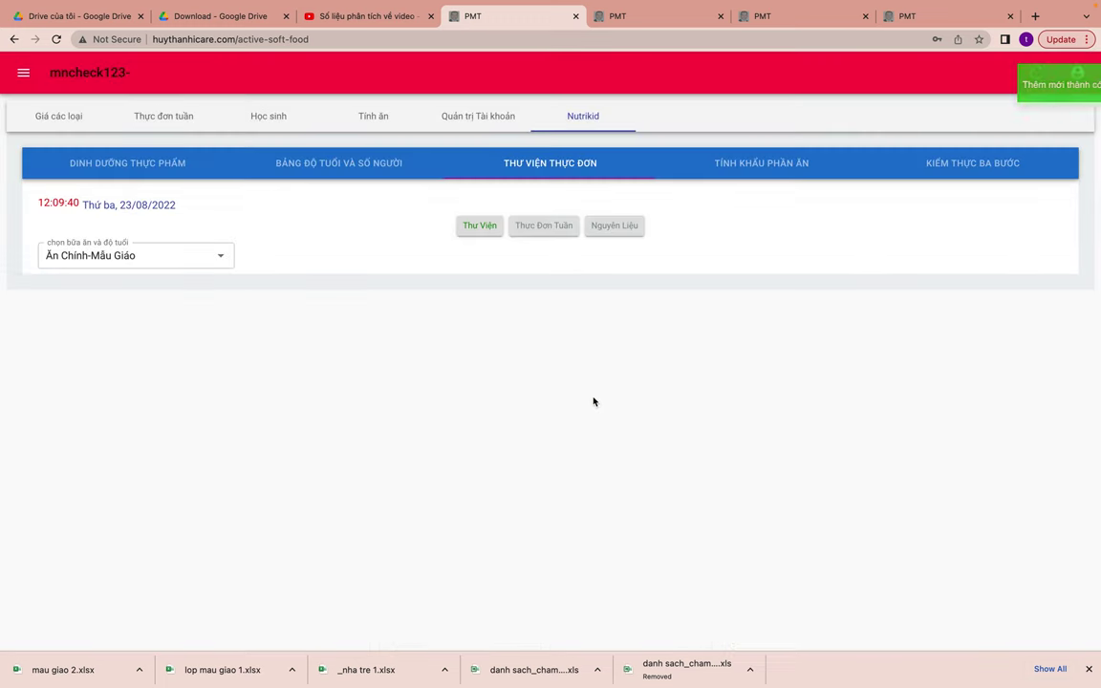
click(760, 164)
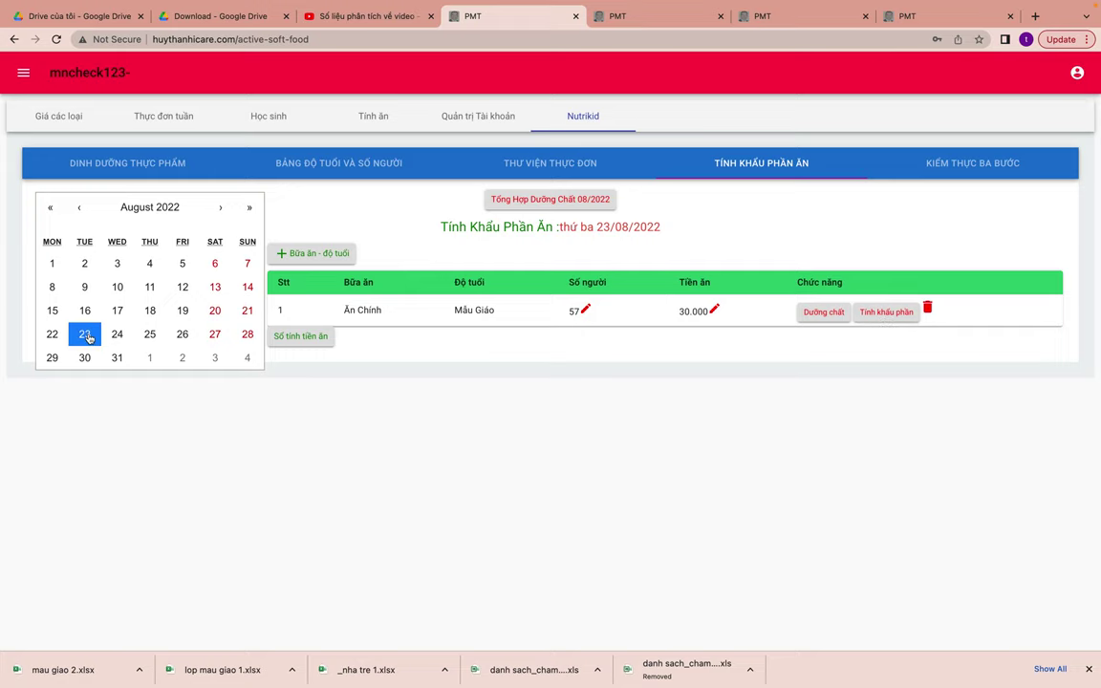
- Return to the daily meal calculation page after briefly visiting the student list
click(378, 114)
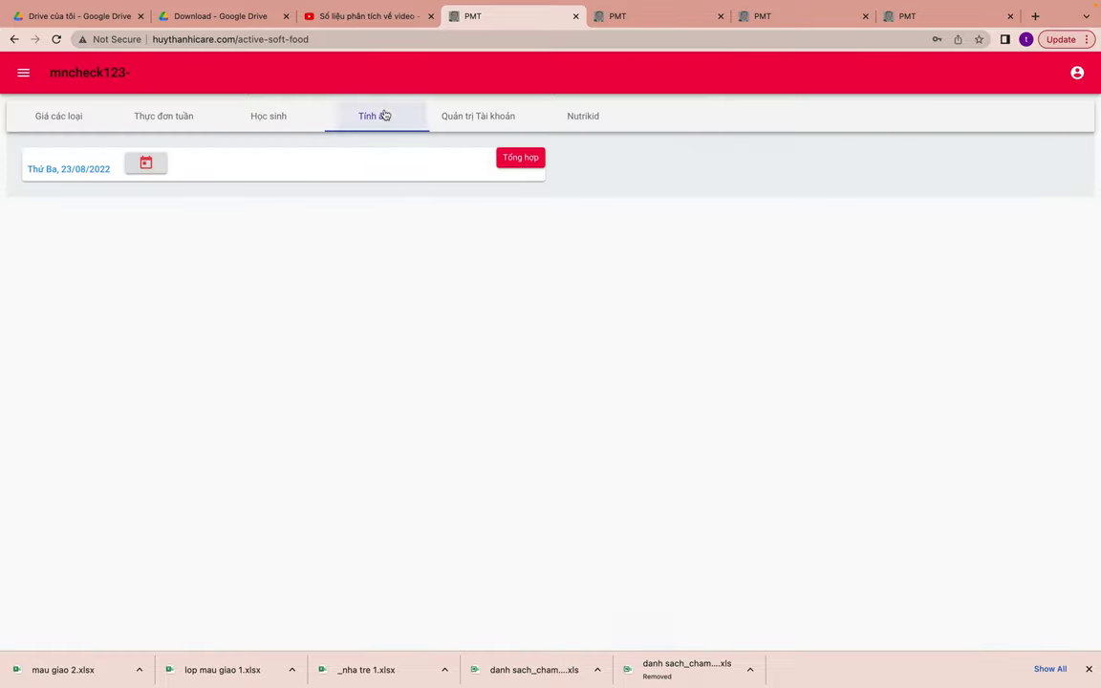
click(145, 166)
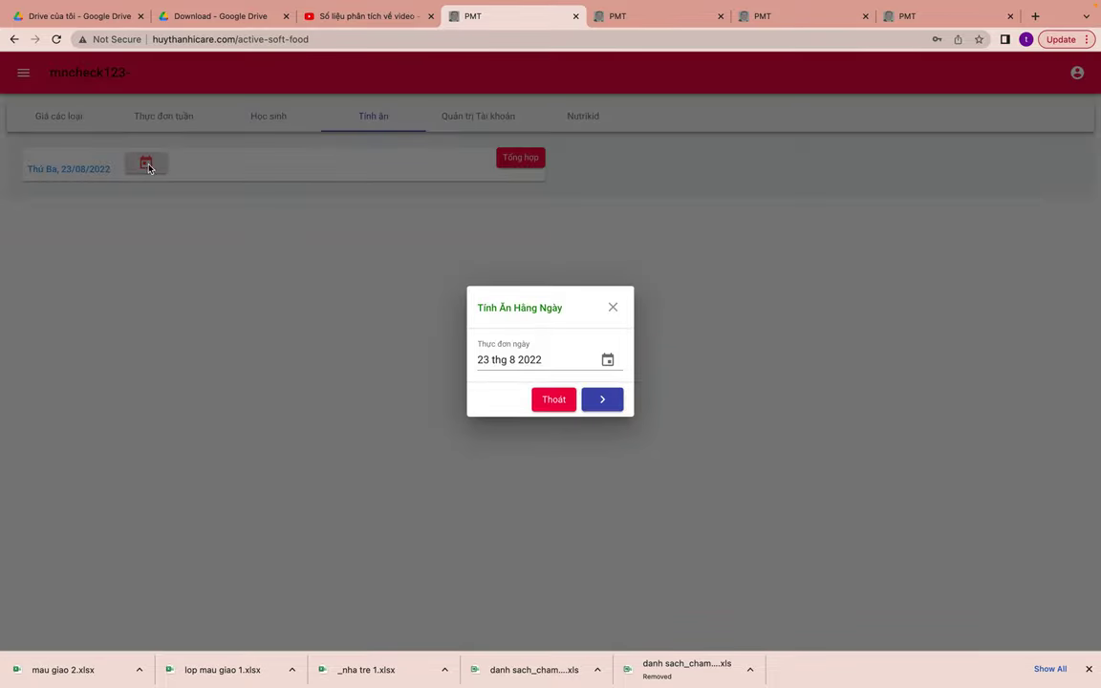
click(326, 204)
click(255, 115)
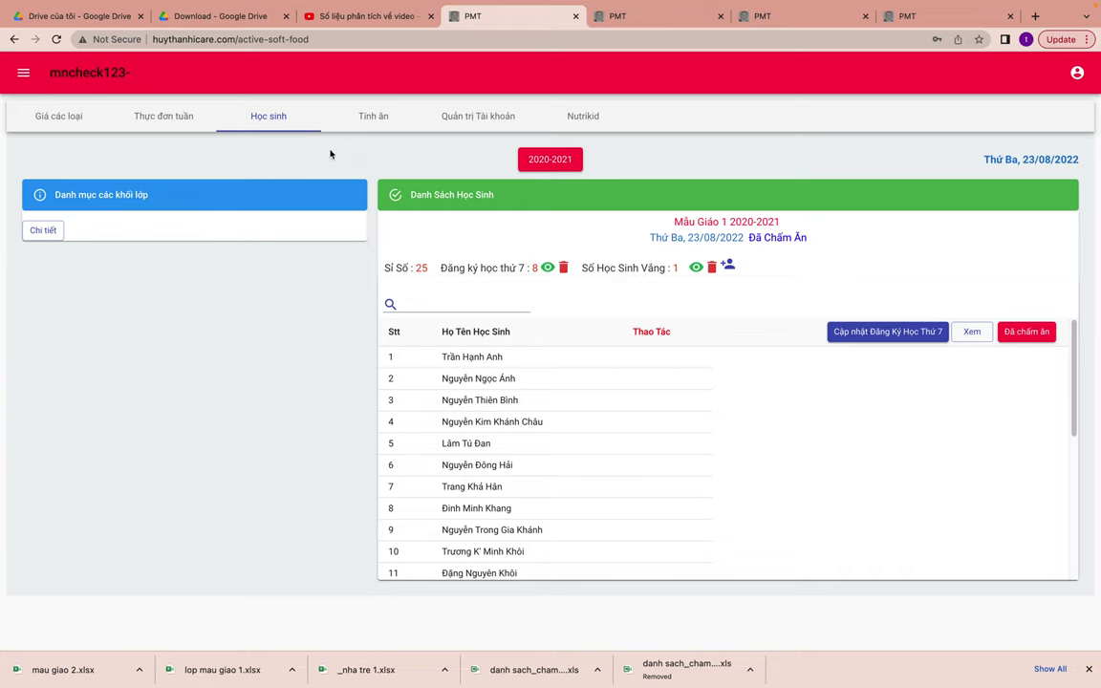
click(374, 119)
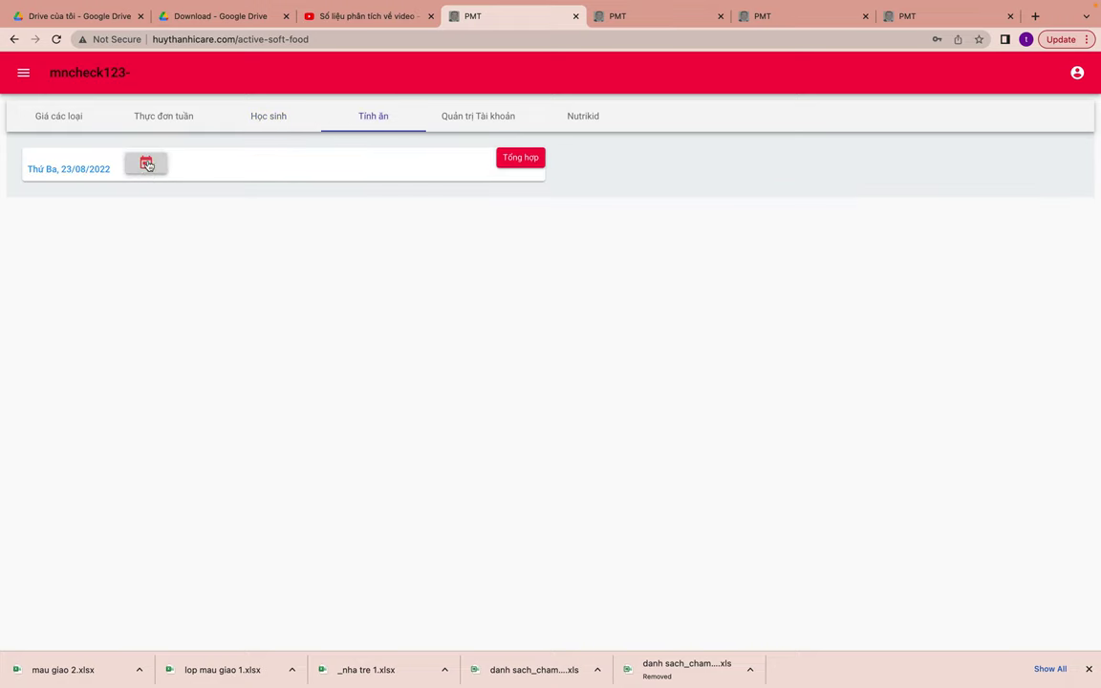
- Pick 23 August 2022 in the date picker and load that day's meal table
click(148, 172)
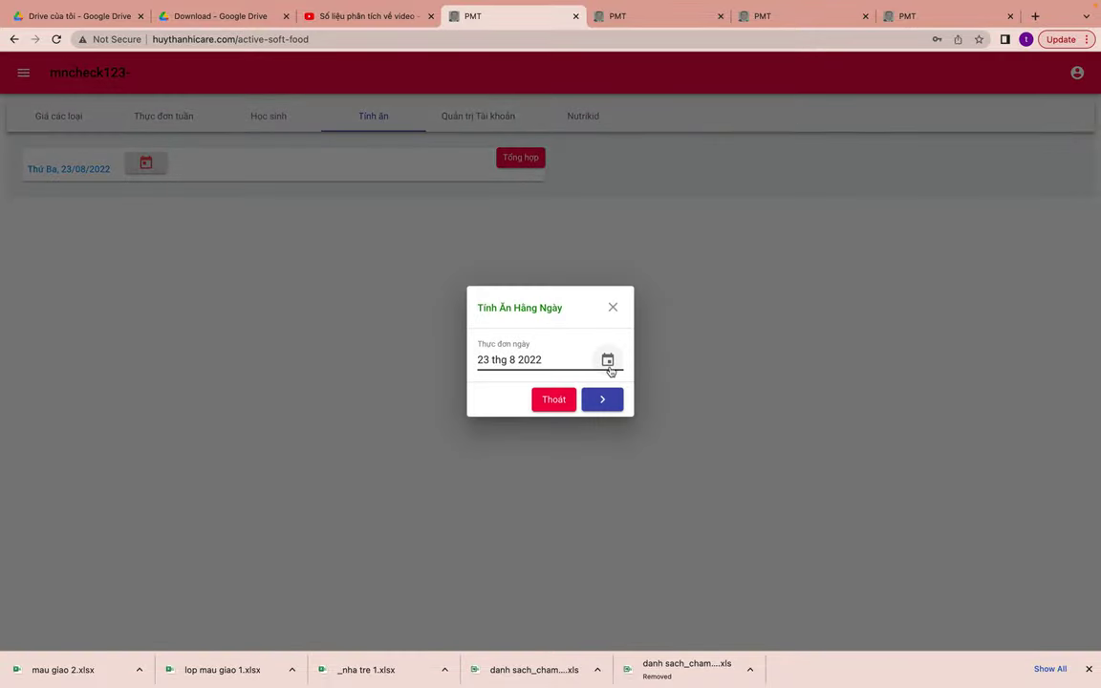
click(609, 367)
click(464, 287)
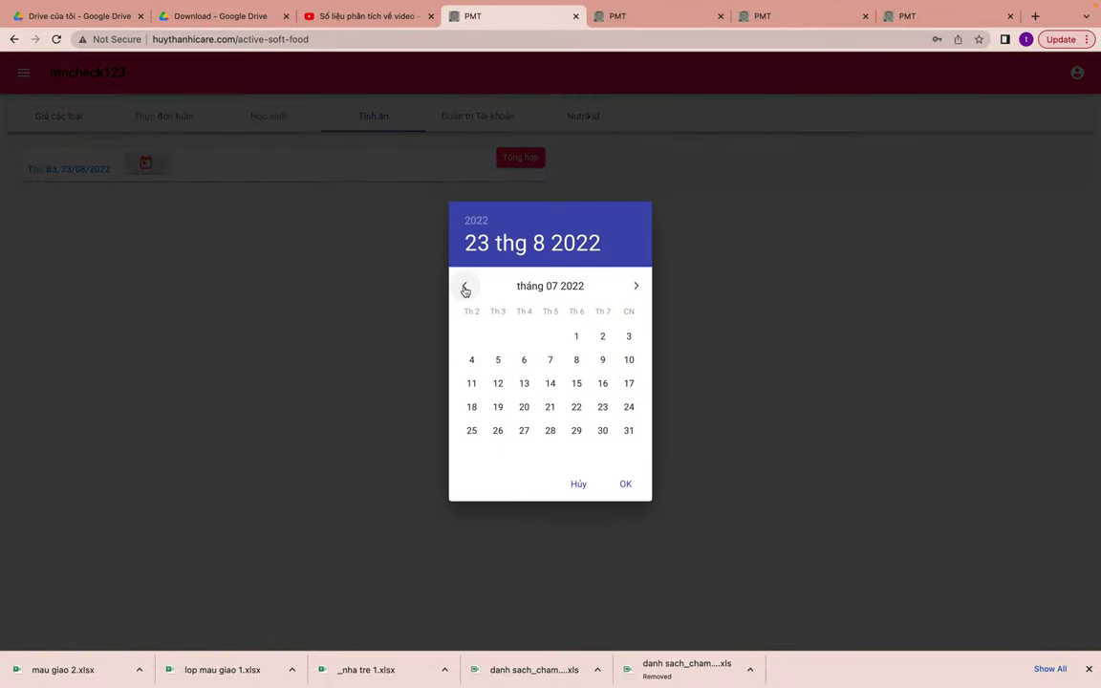
click(466, 287)
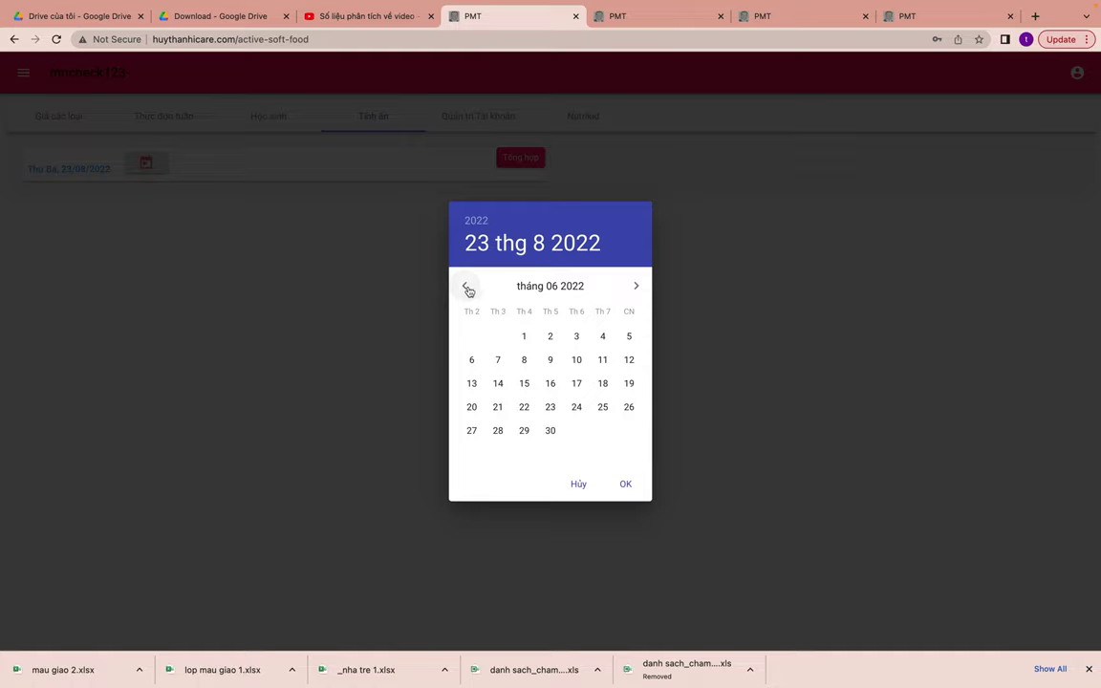
click(635, 289)
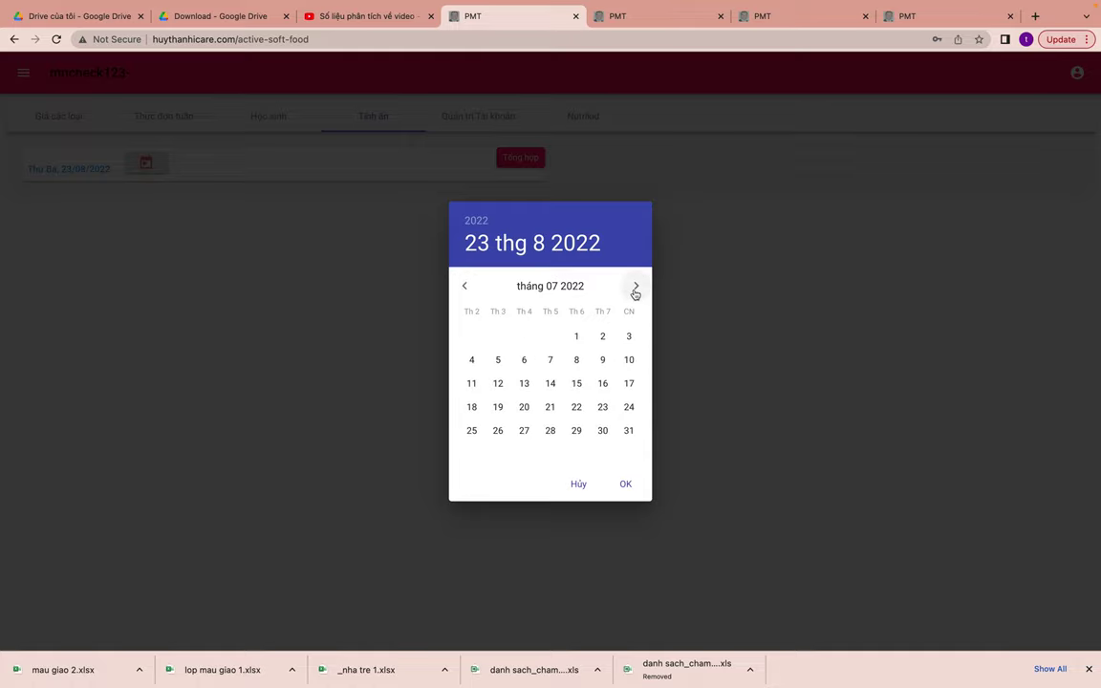
click(636, 287)
click(624, 485)
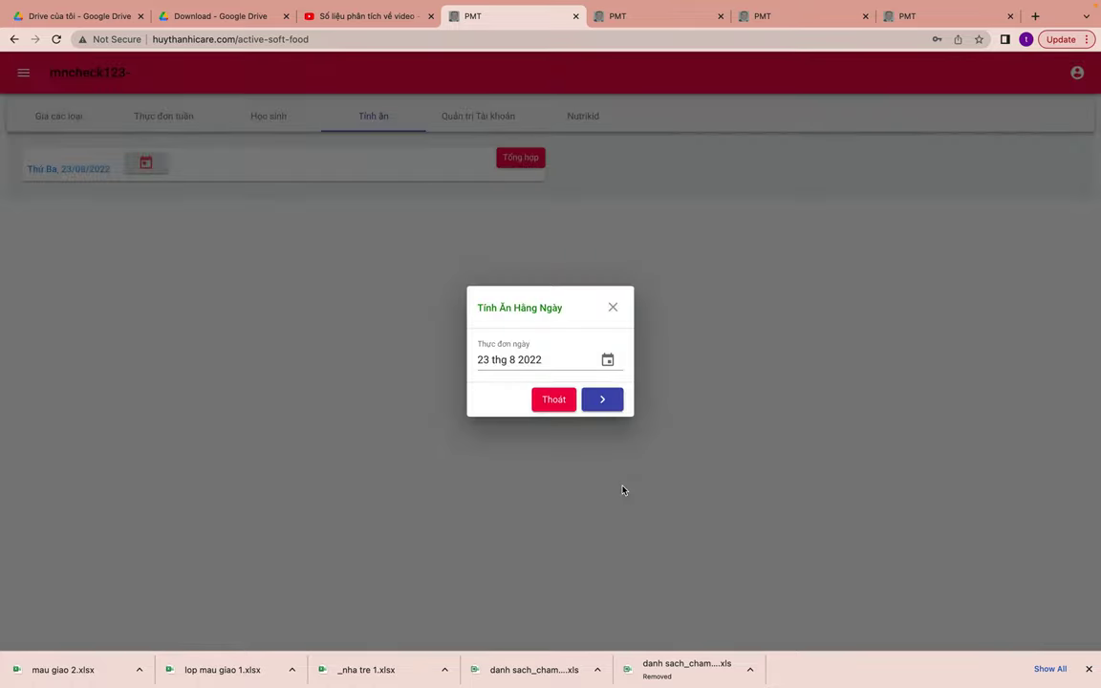
click(601, 400)
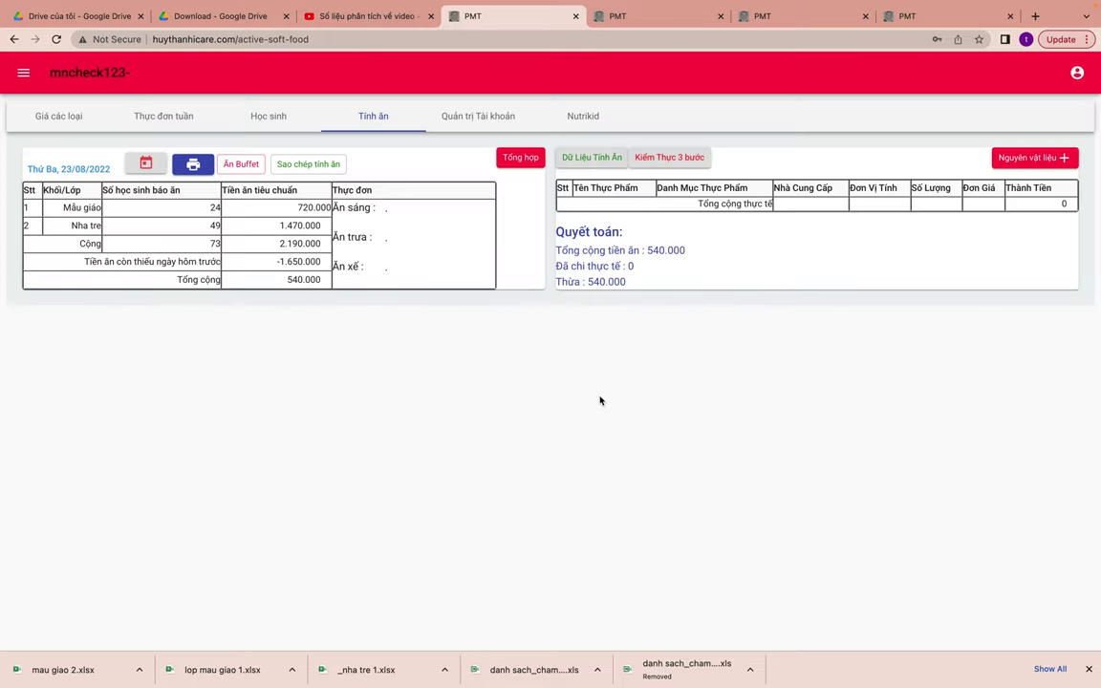
- Give row 1 (Bạc hà) the food bạc hà from the food-supplies agent and save it
click(590, 159)
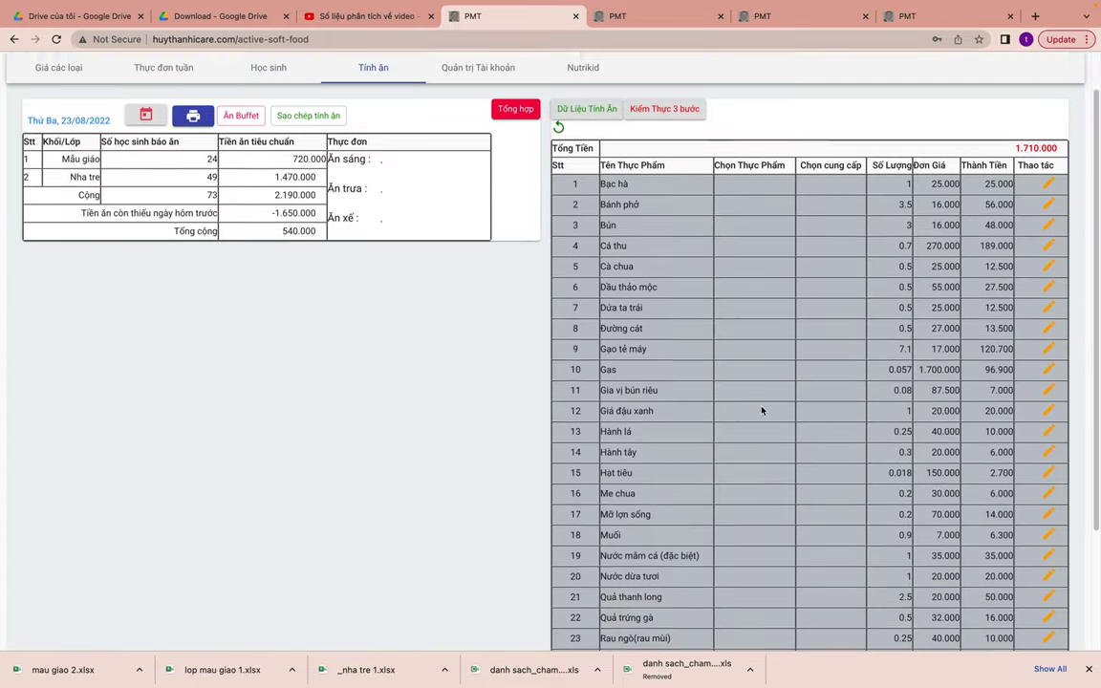
scroll(761, 409, down, 3)
scroll(762, 410, up, 5)
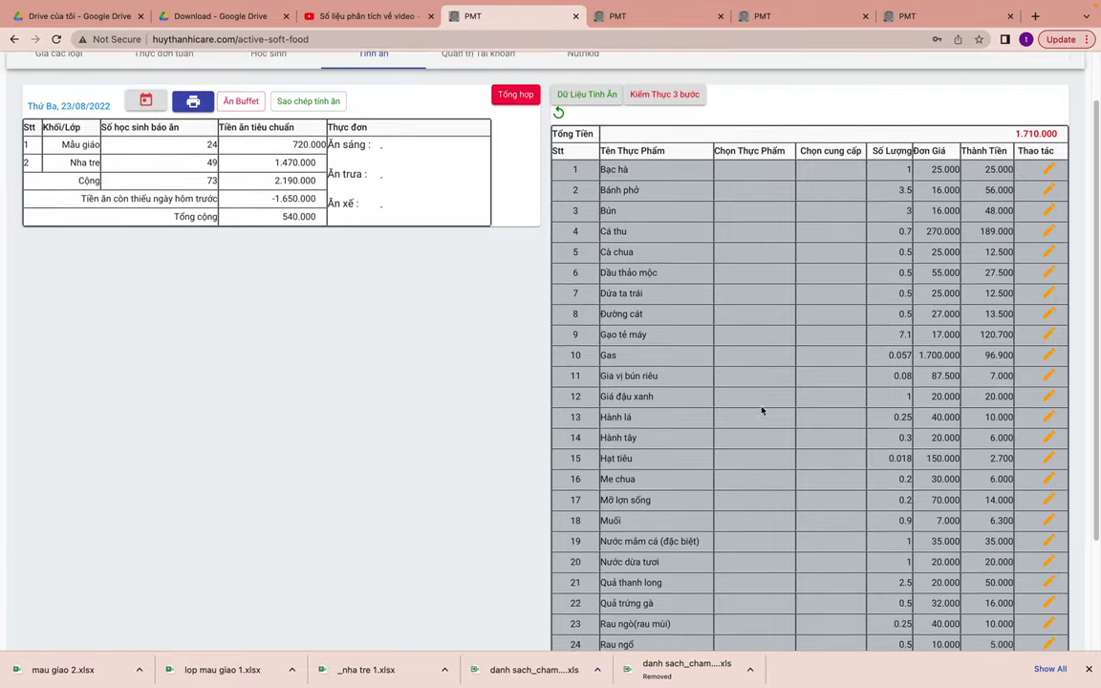
scroll(763, 423, down, 4)
scroll(764, 425, up, 2)
scroll(764, 425, up, 1)
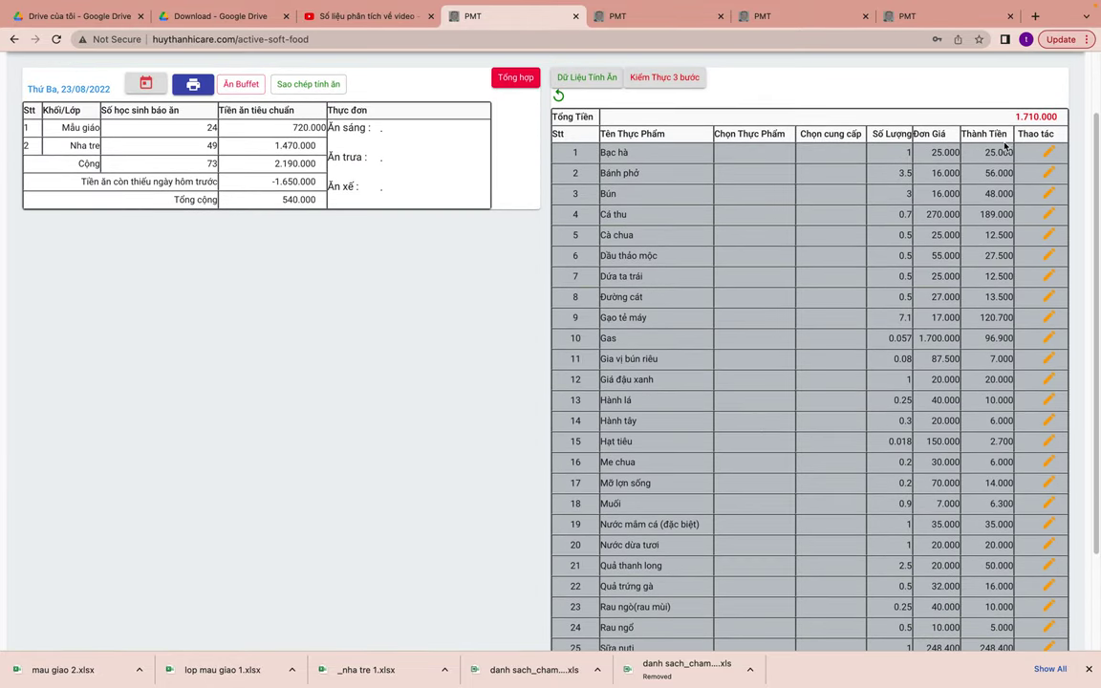
click(1048, 153)
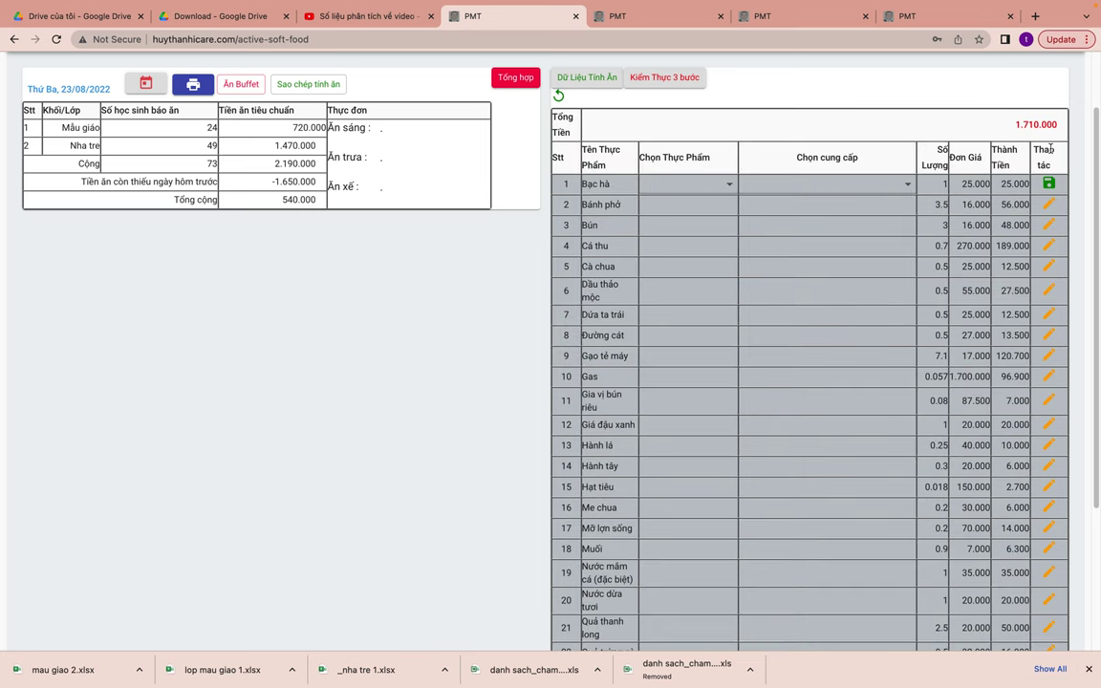
click(696, 182)
click(694, 209)
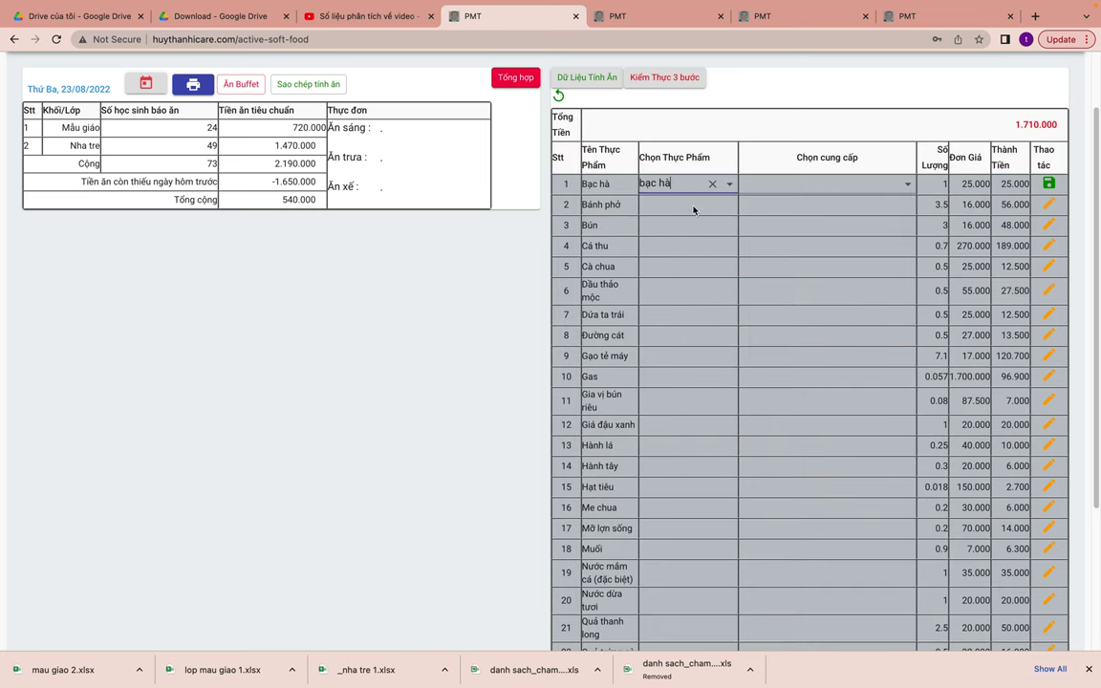
click(802, 184)
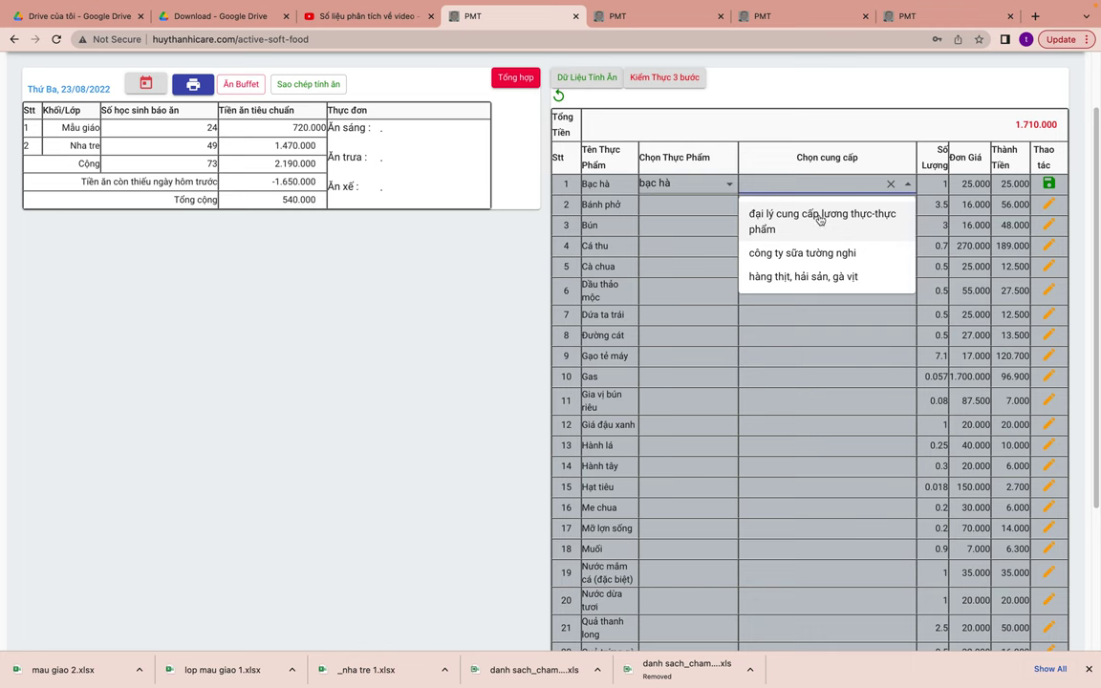
click(782, 214)
click(1048, 184)
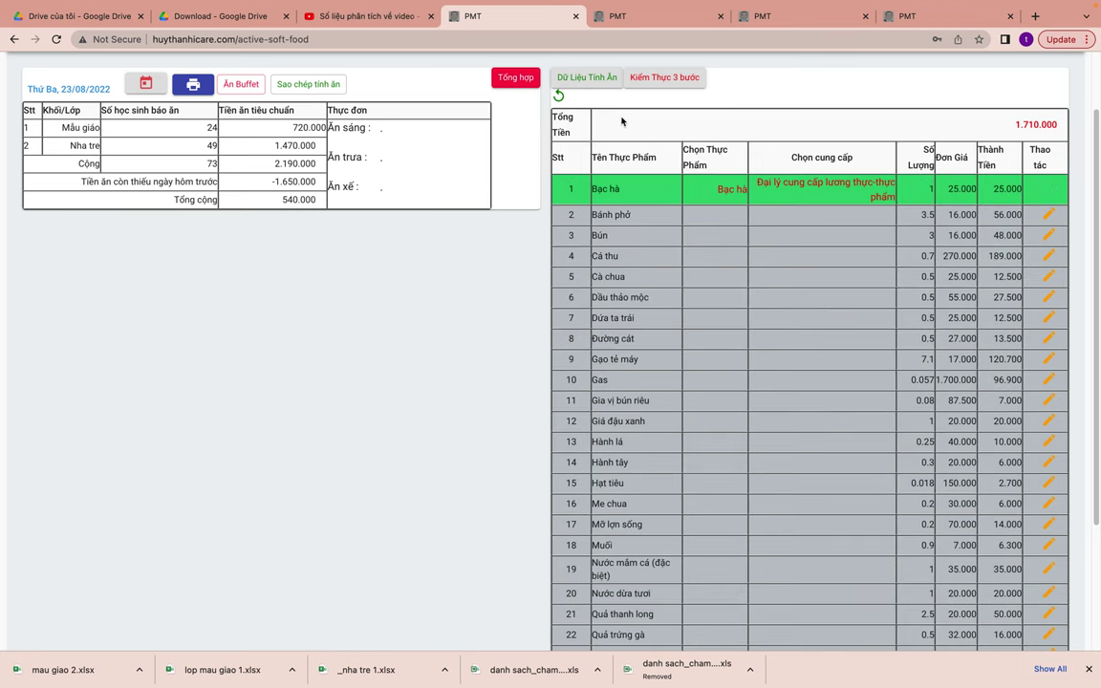
- Check the settlement summary, then give row 2 bánh phở from Công ty sữa Tường Nghi
click(507, 82)
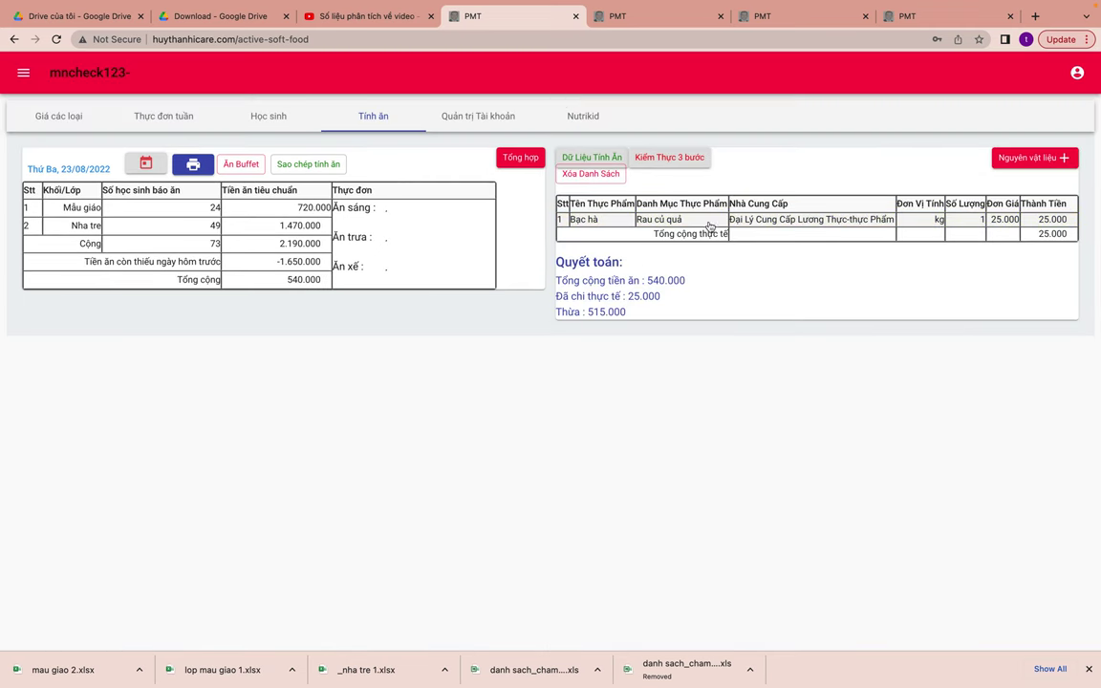
click(592, 159)
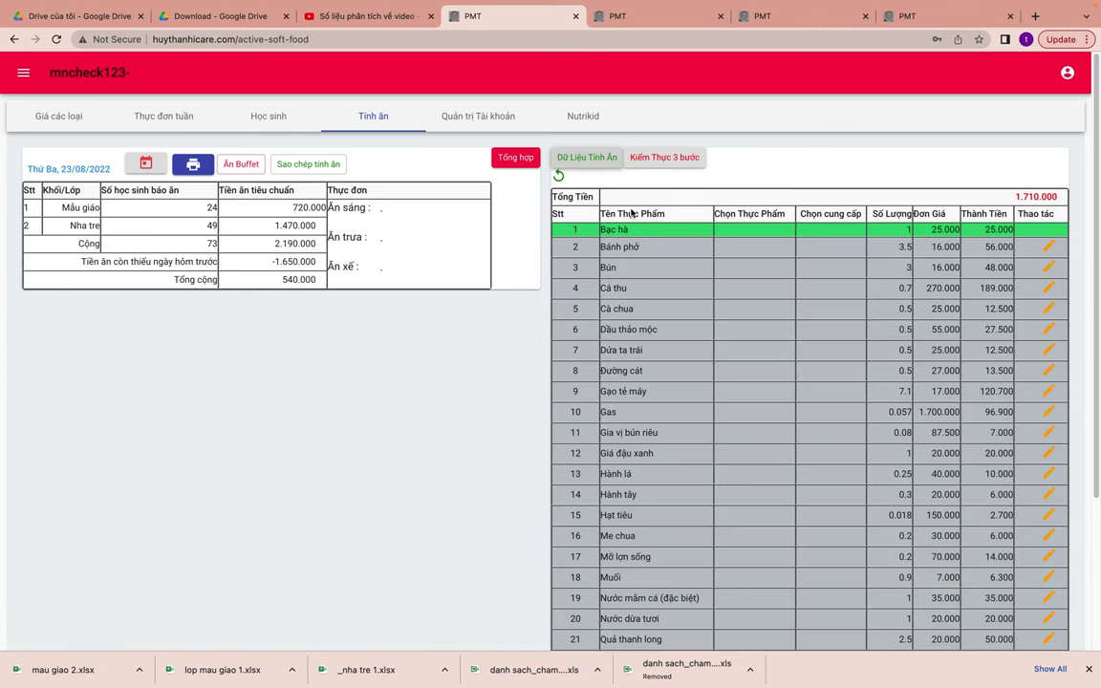
click(1051, 249)
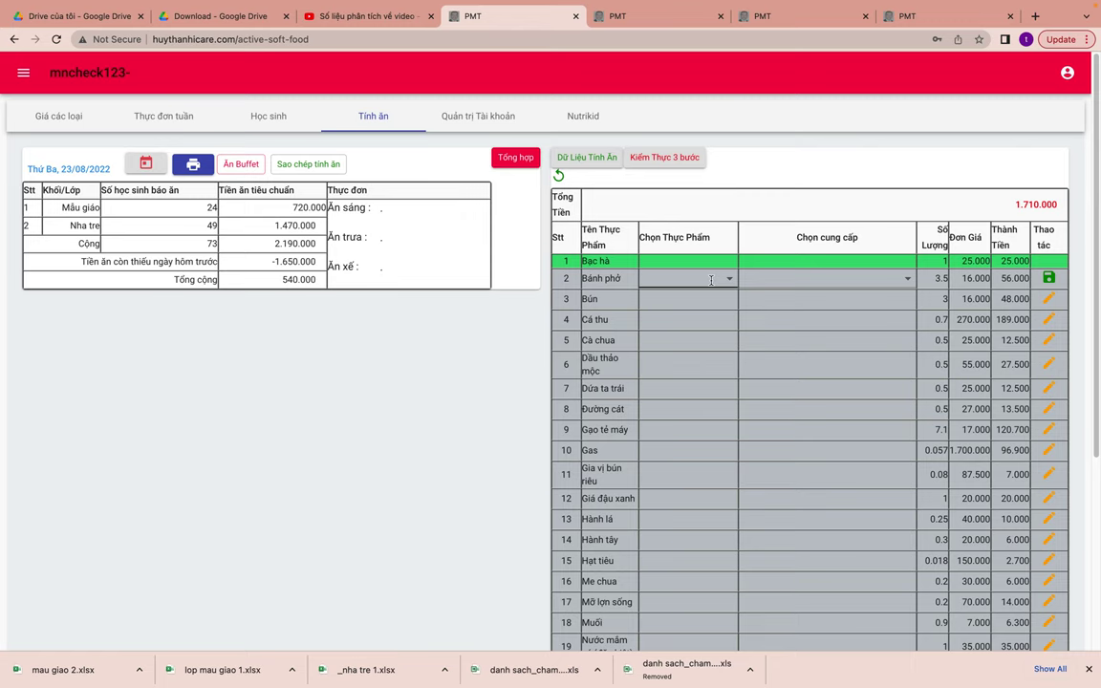
click(661, 282)
click(673, 308)
click(784, 279)
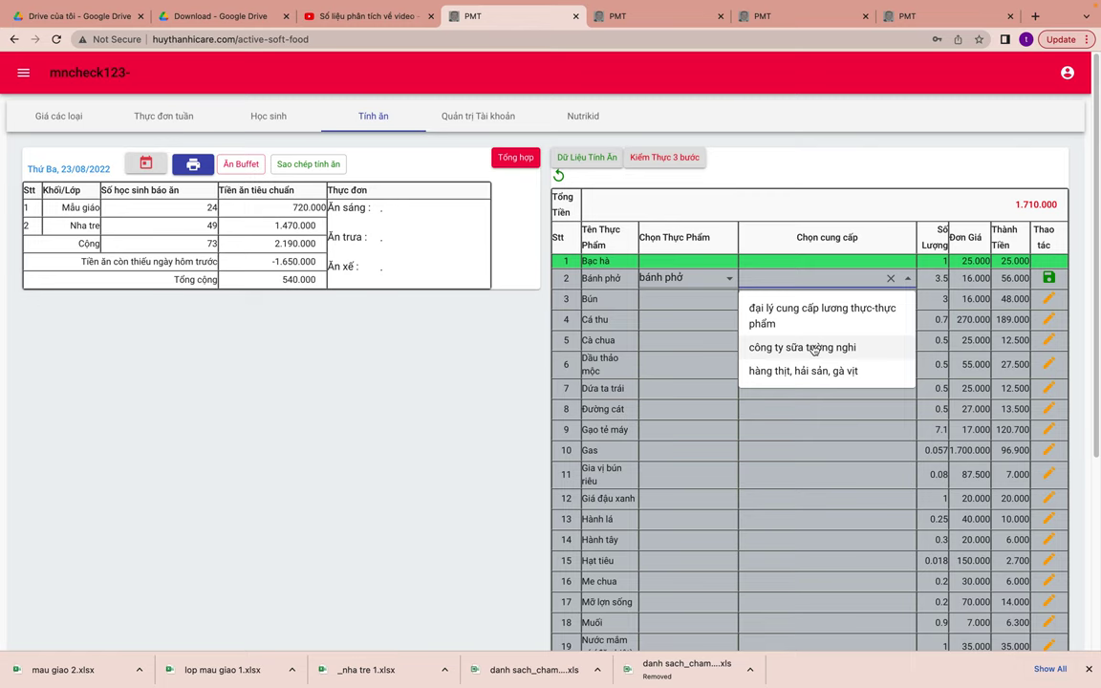
click(813, 350)
click(1048, 278)
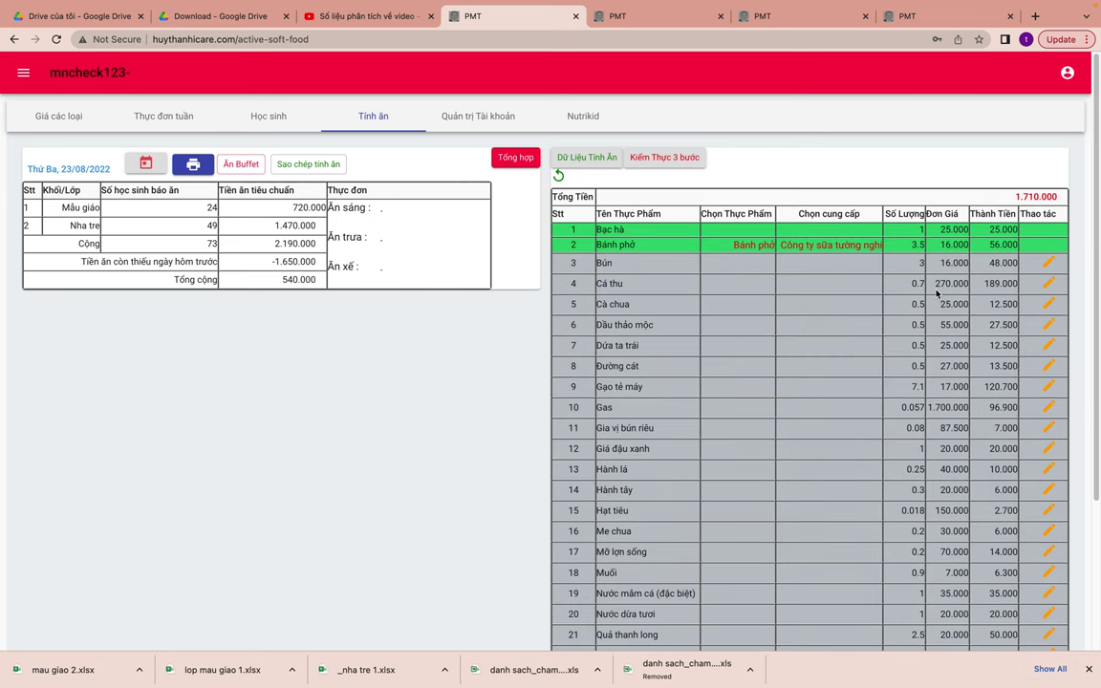
- Save bún gạo (Công ty sữa Tường Nghi) for Bún and cá thu (Hàng thịt, hải sản, gà vịt) for Cá thu
click(1048, 262)
click(683, 295)
click(683, 346)
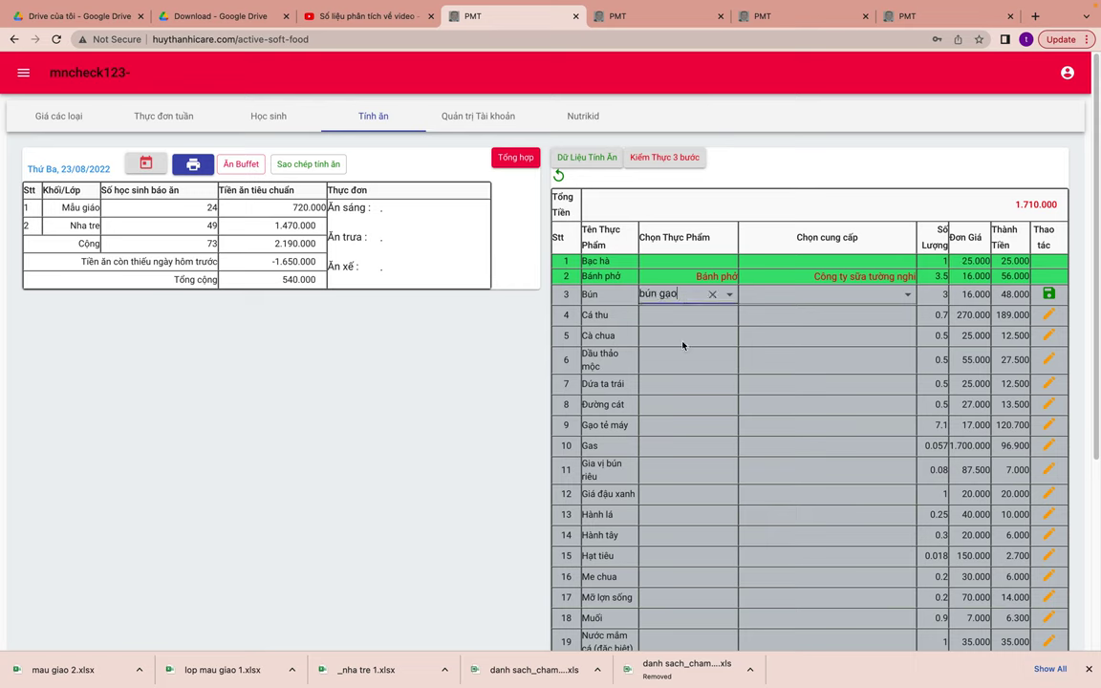
click(826, 294)
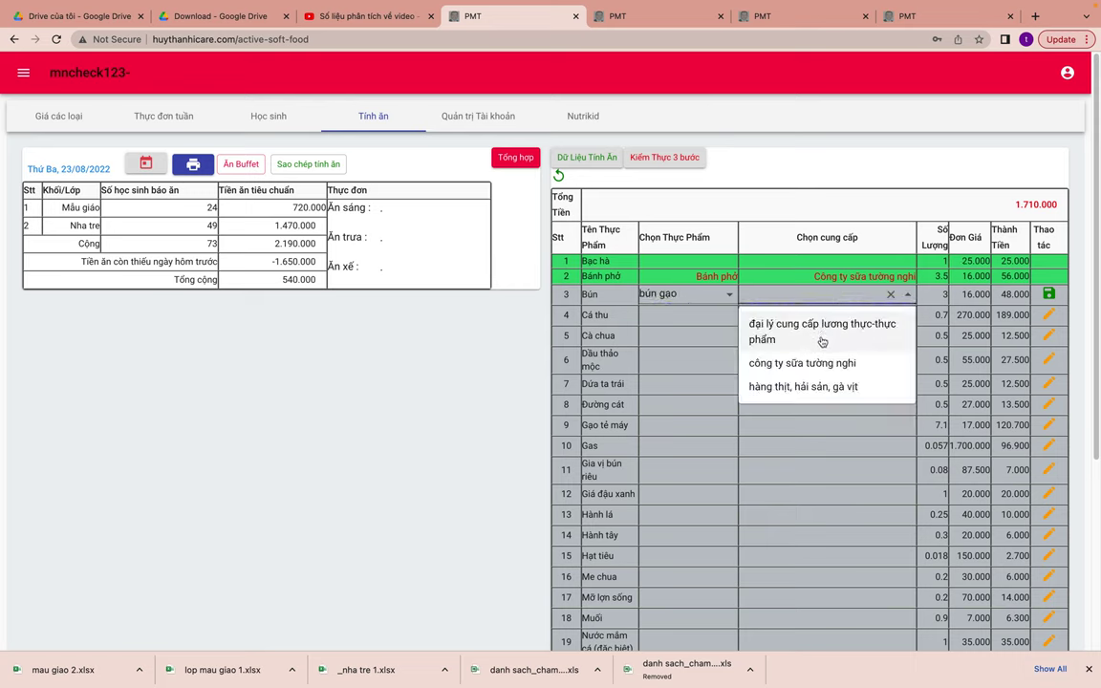
click(820, 360)
click(1048, 293)
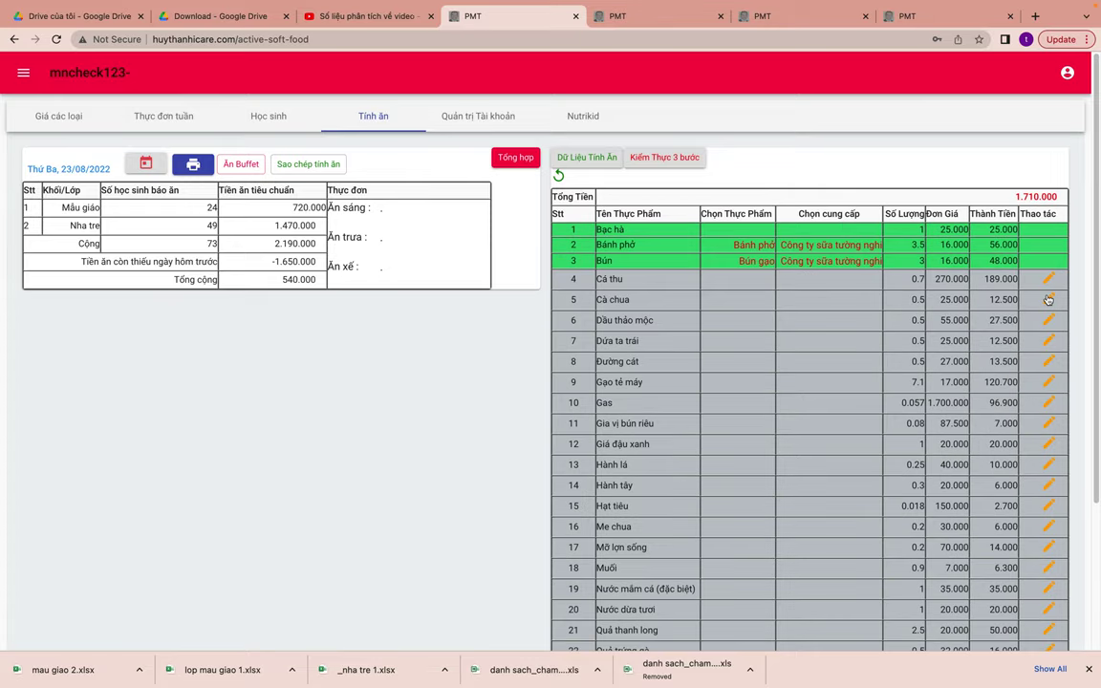
click(1048, 279)
click(683, 311)
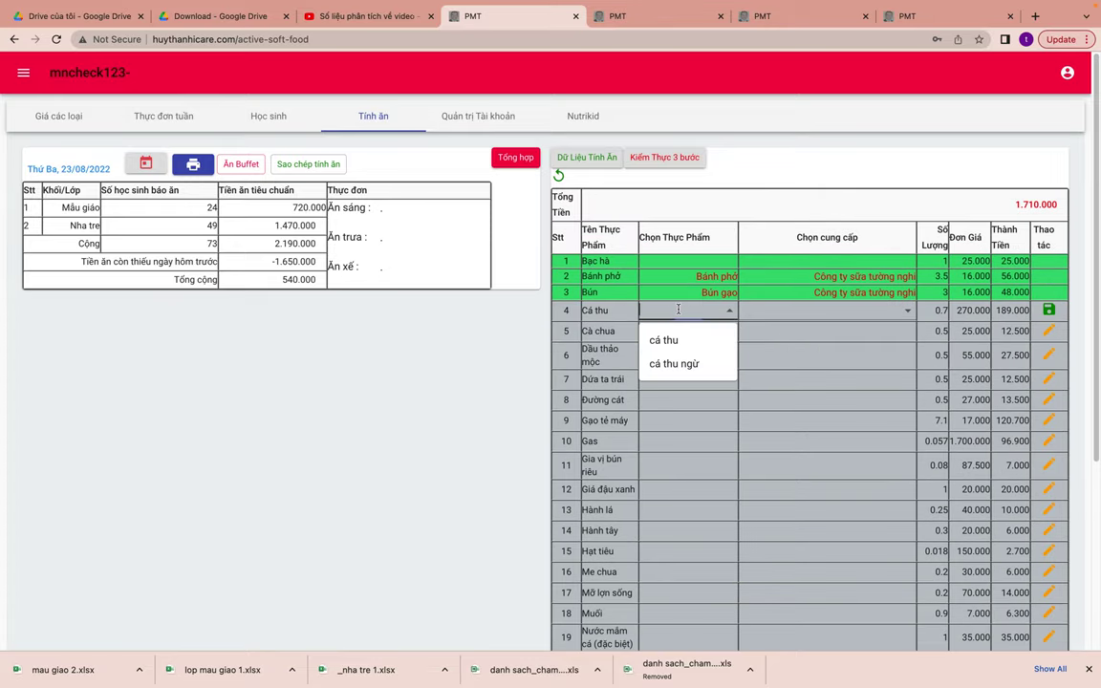
click(669, 340)
click(827, 311)
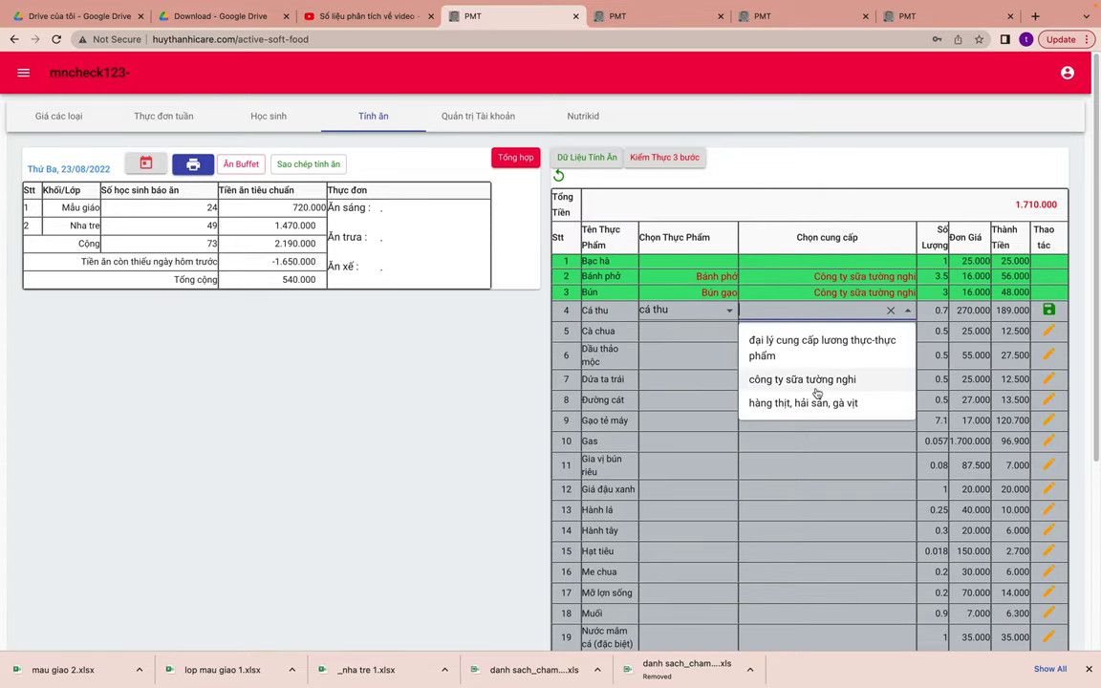
click(802, 373)
click(1048, 310)
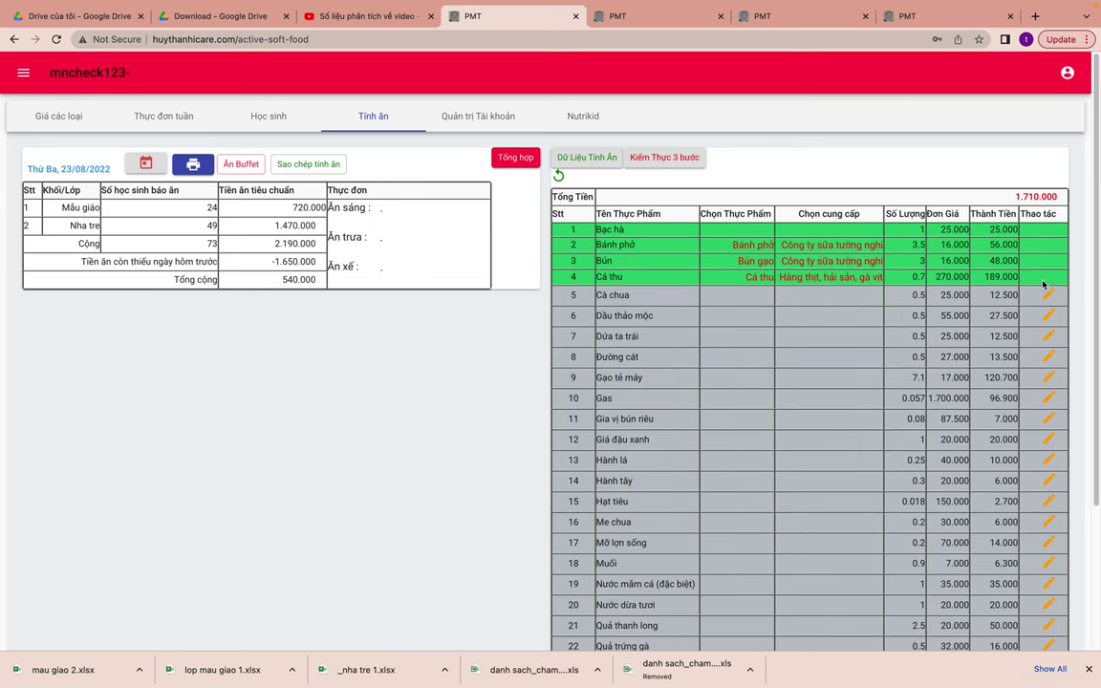
- Save cà chua (Hàng thịt, hải sản, gà vịt) and dầu thảo mộc (Công ty sữa Tường Nghi) for rows 5–6
click(1048, 299)
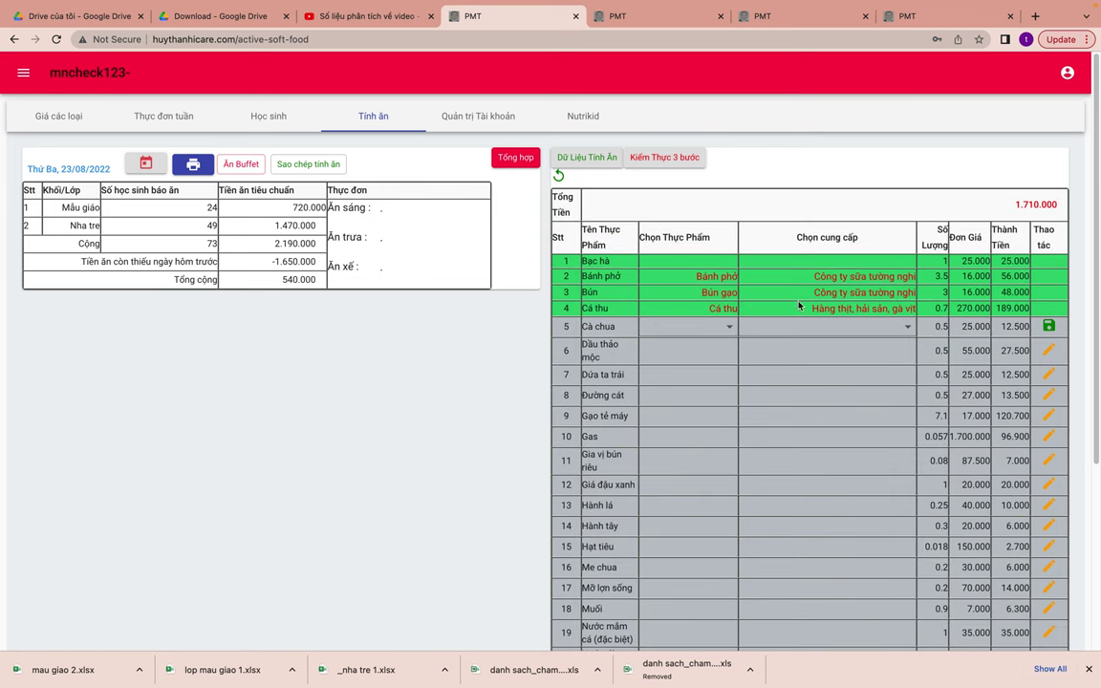
click(694, 331)
click(691, 359)
click(812, 326)
click(797, 417)
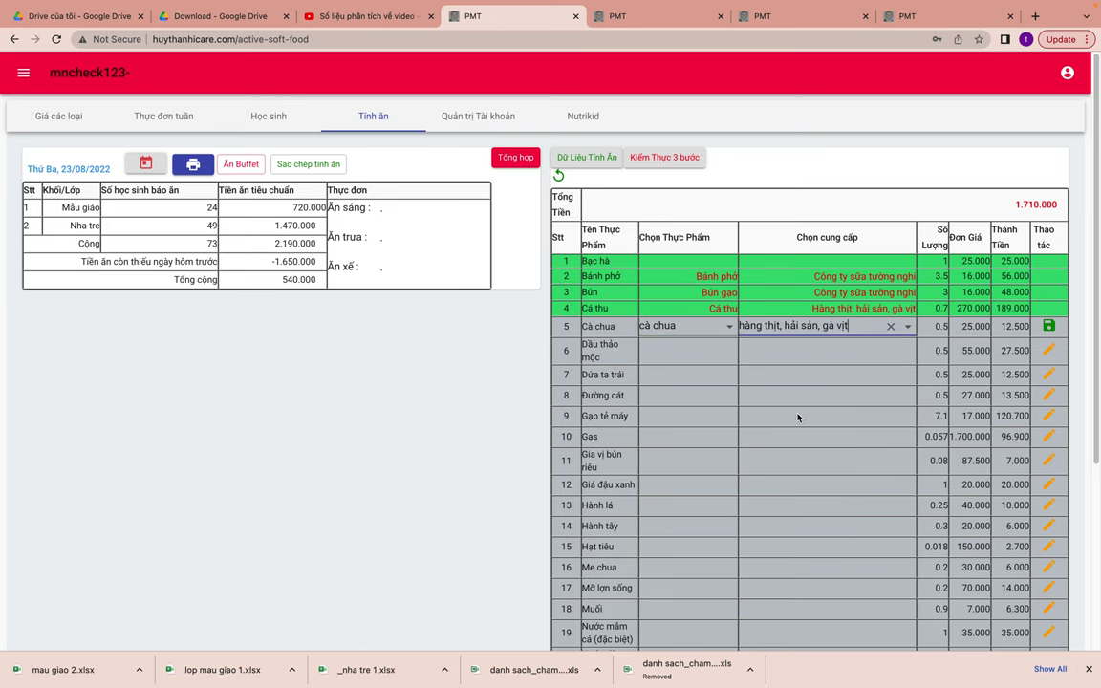
click(1048, 326)
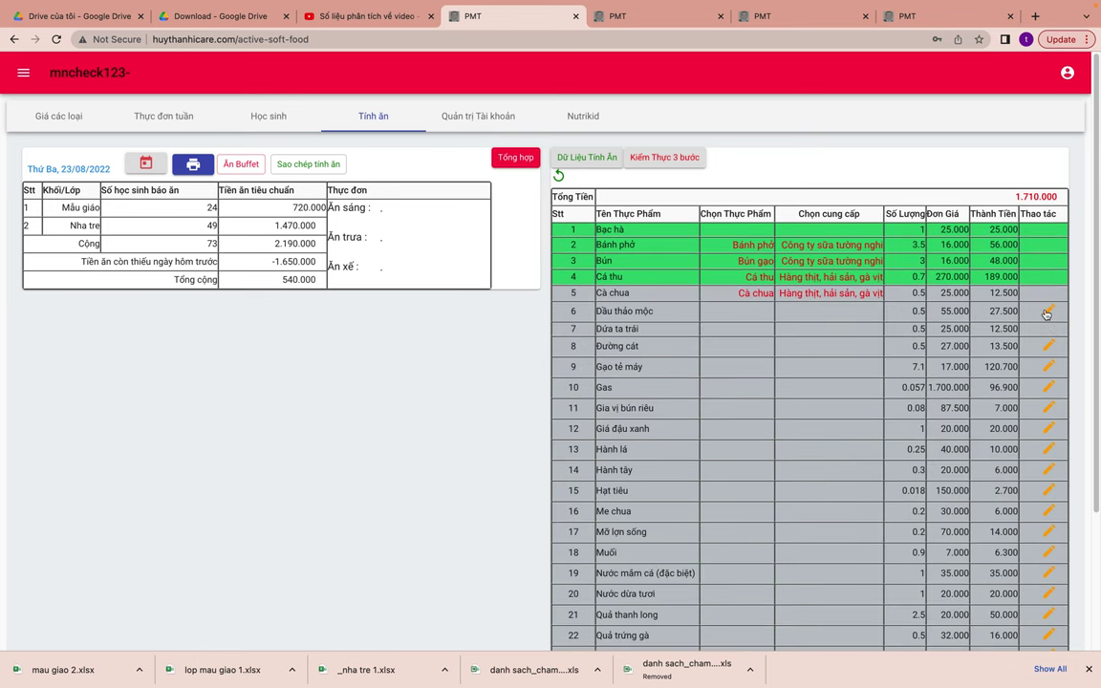
click(683, 345)
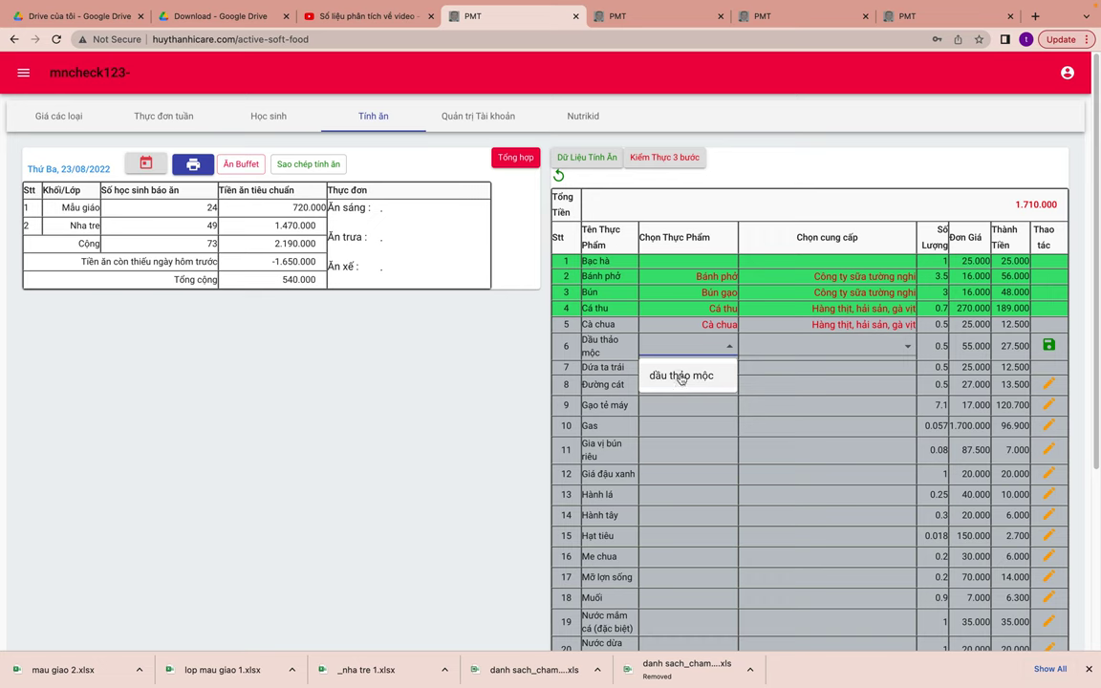
click(667, 374)
click(751, 358)
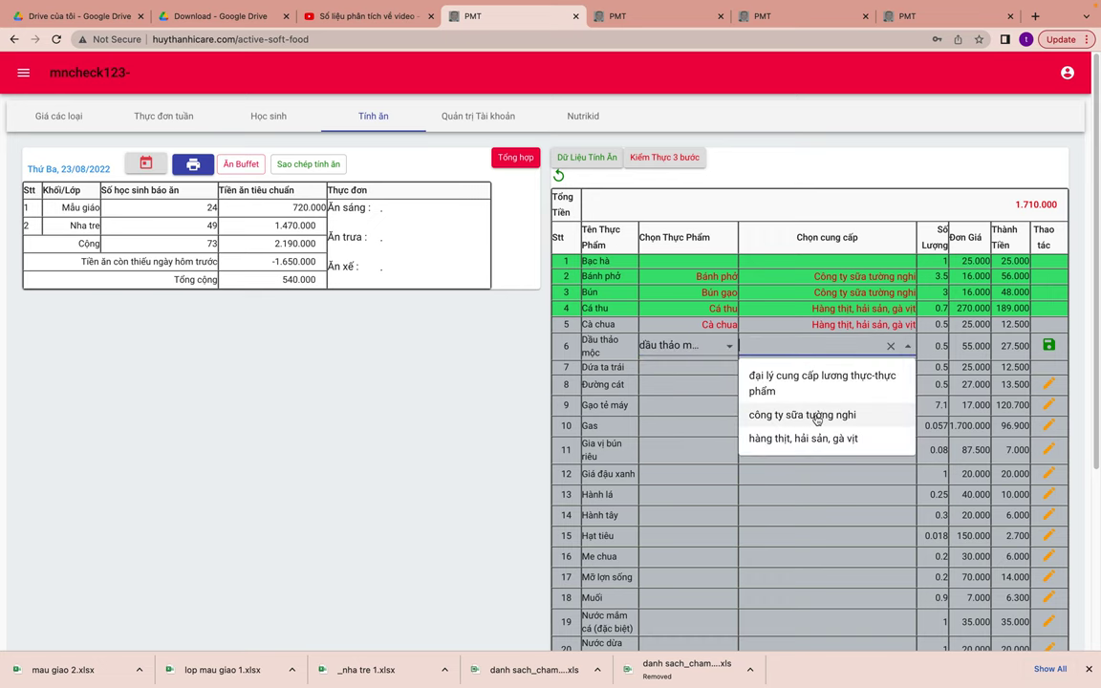
click(807, 414)
click(1048, 345)
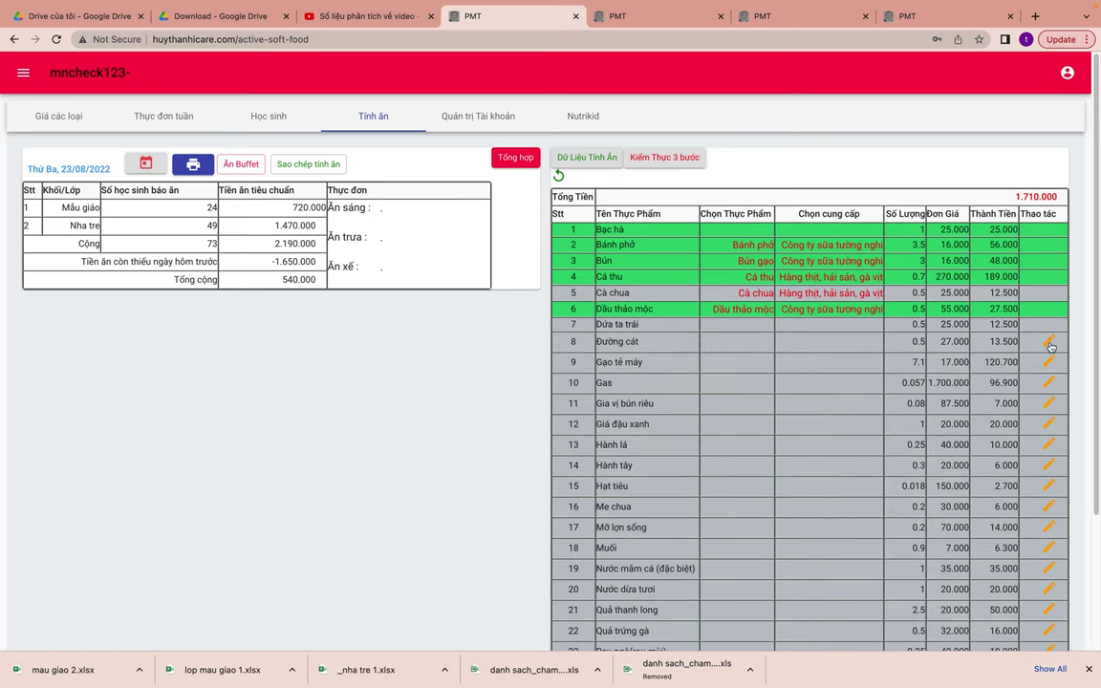
- Save đường phèn from Công ty sữa Tường Nghi for row 8, then review Cà chua and Dứa ta trái totals
click(1050, 346)
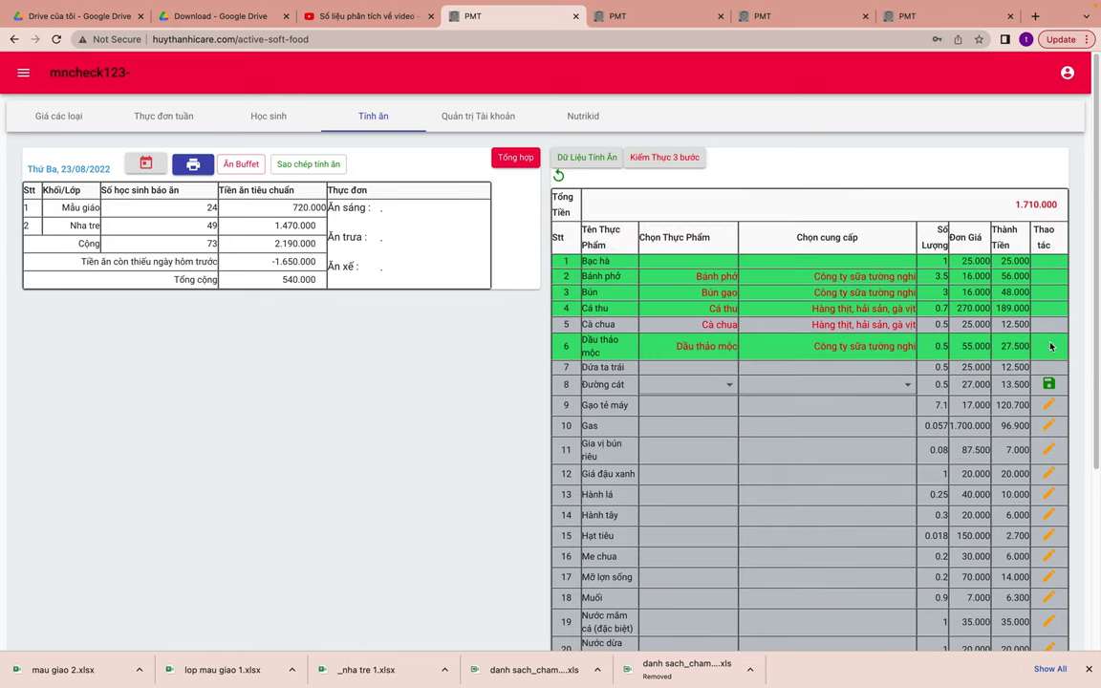
click(698, 386)
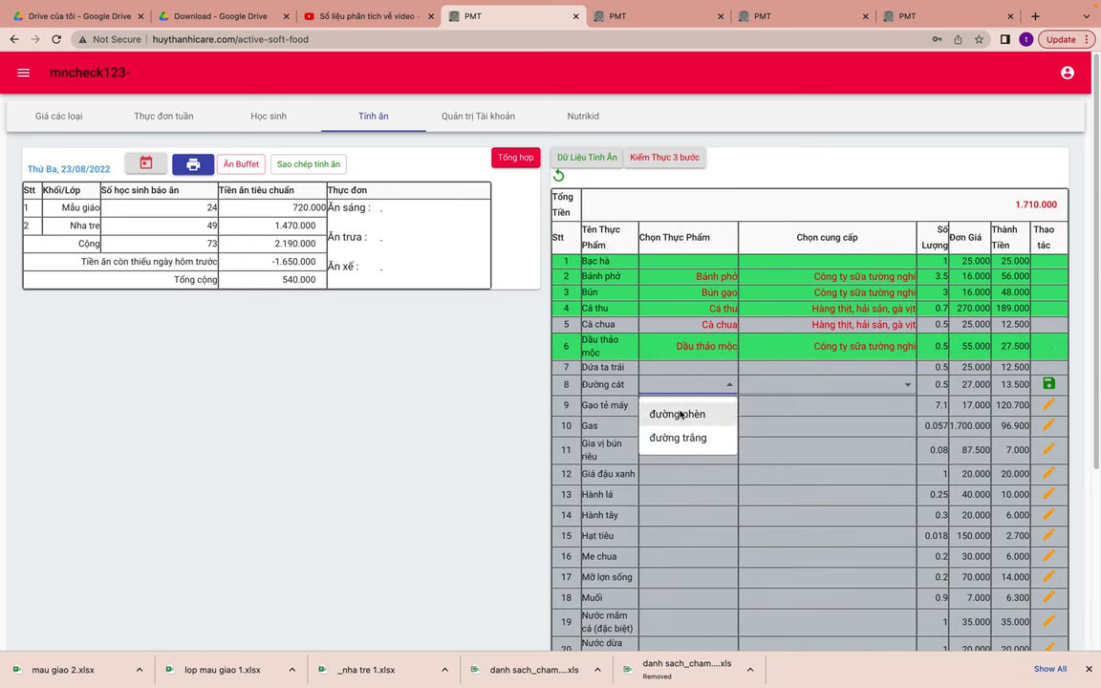
click(674, 415)
click(783, 384)
click(815, 452)
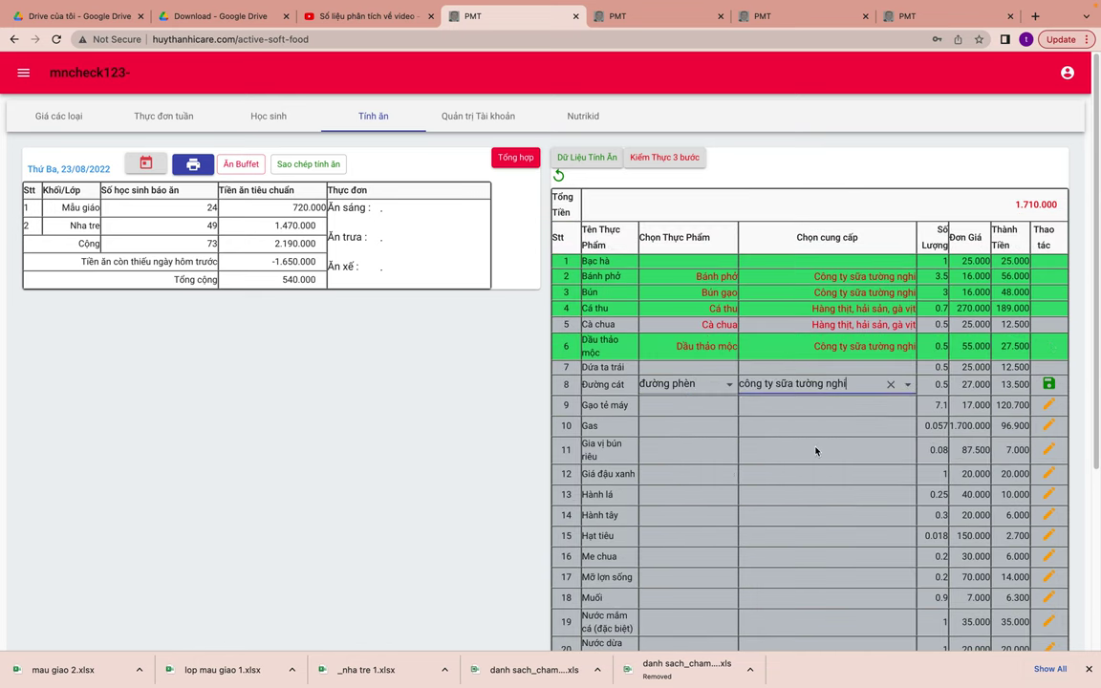
click(1048, 384)
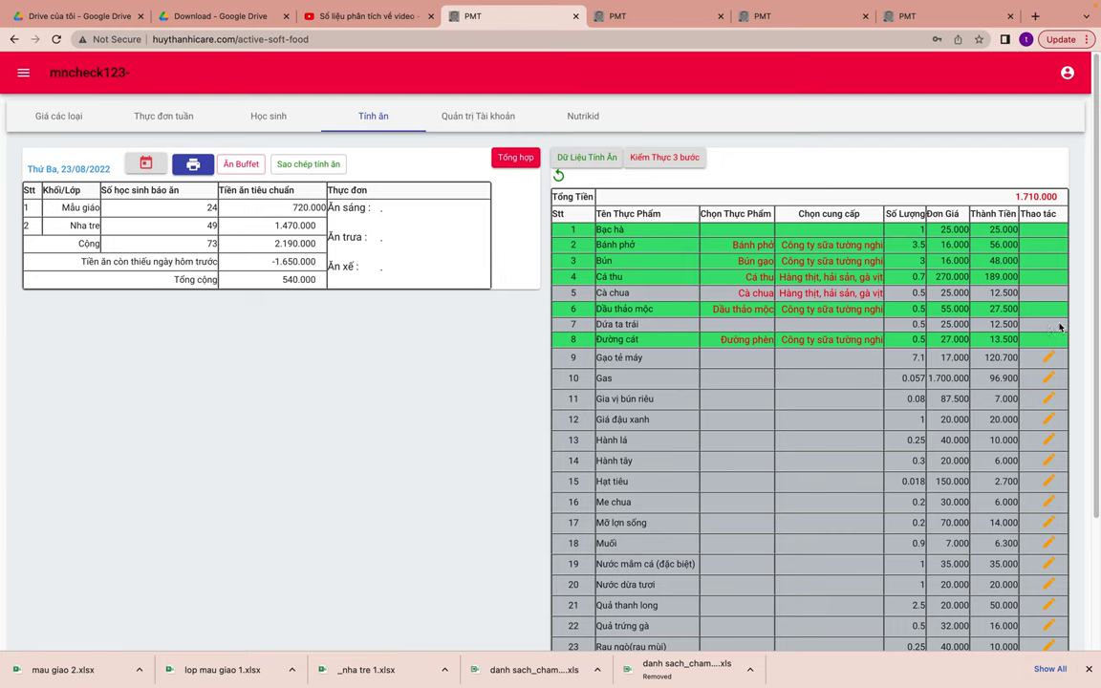
drag(910, 295, 1037, 293)
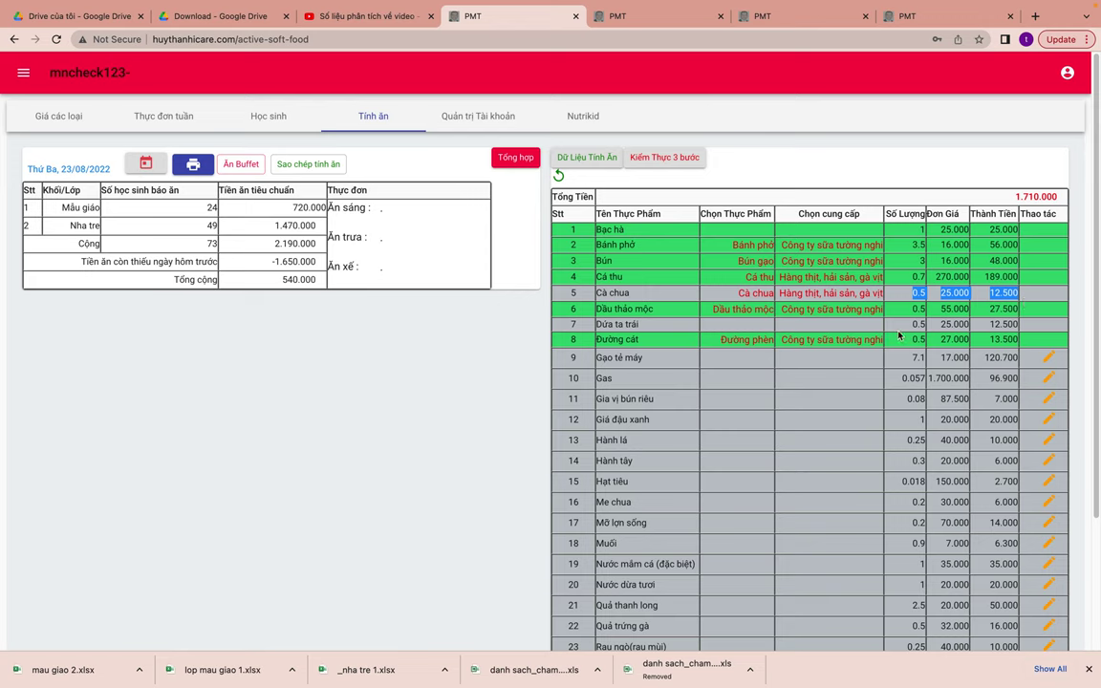
drag(910, 326, 1013, 326)
click(804, 337)
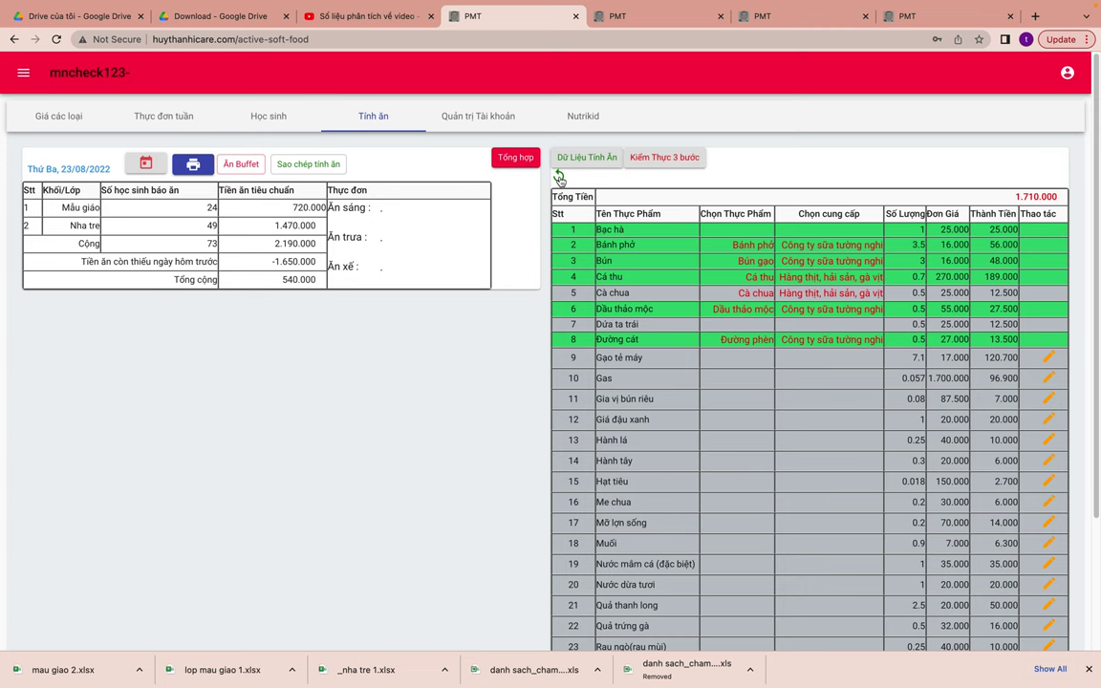
- Start an extra ingredient from the settlement summary and choose the fresh thơm fruit
click(559, 179)
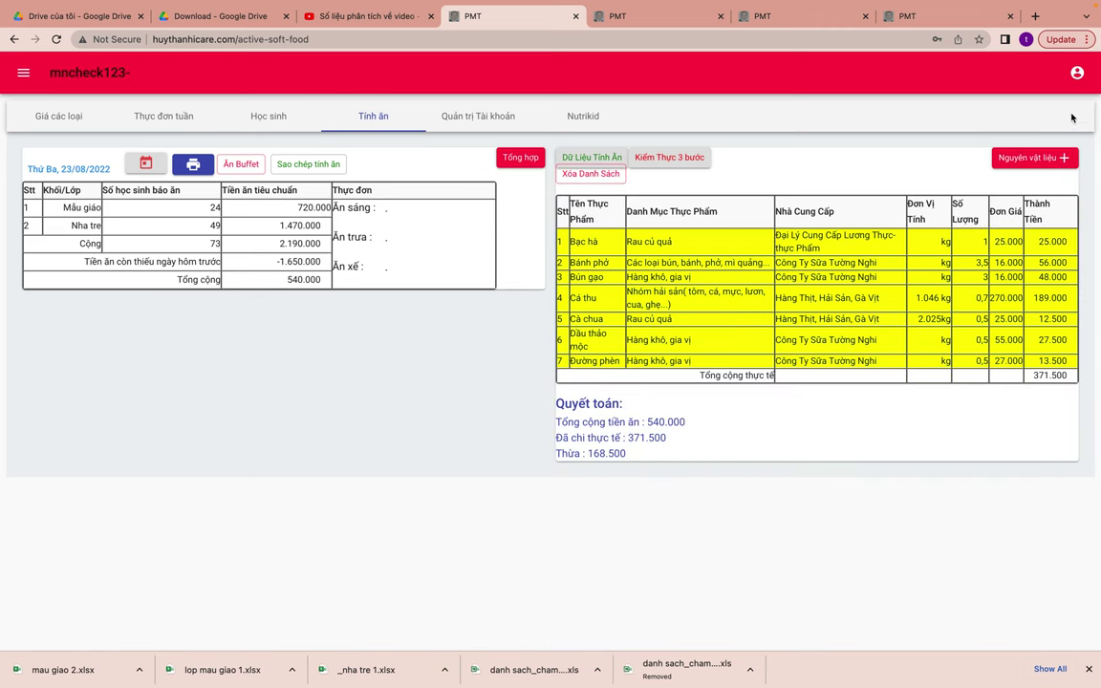
click(1032, 157)
click(575, 341)
text(dưa)
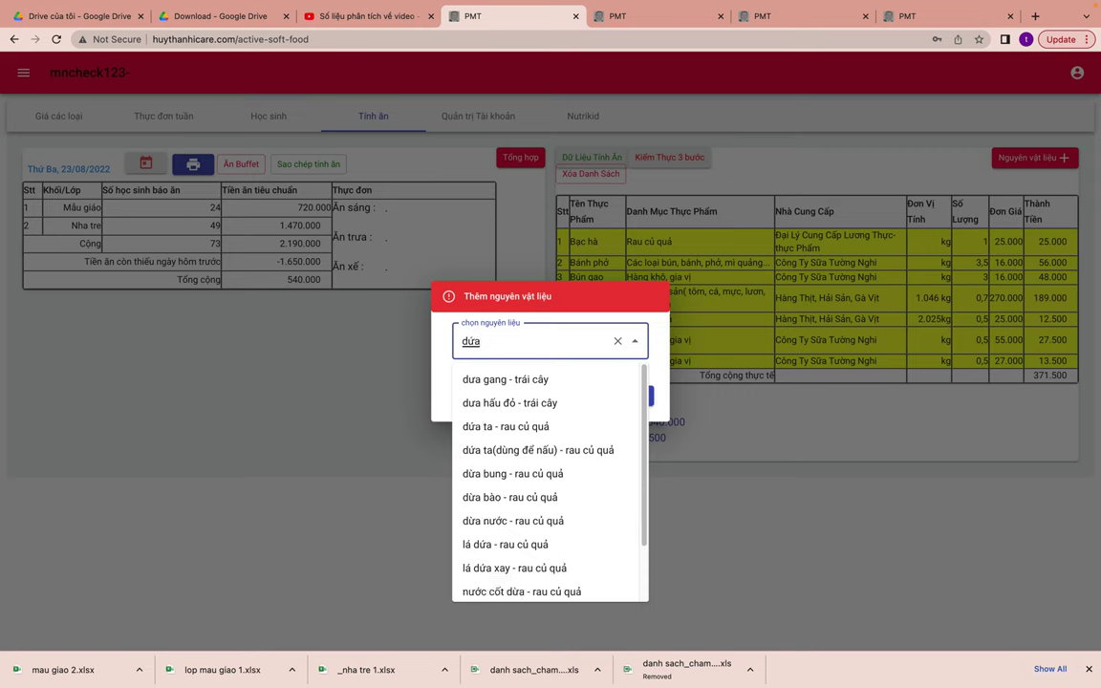
key(BackSpace)
key(BackSpace)
key(BackSpace)
text(thơm)
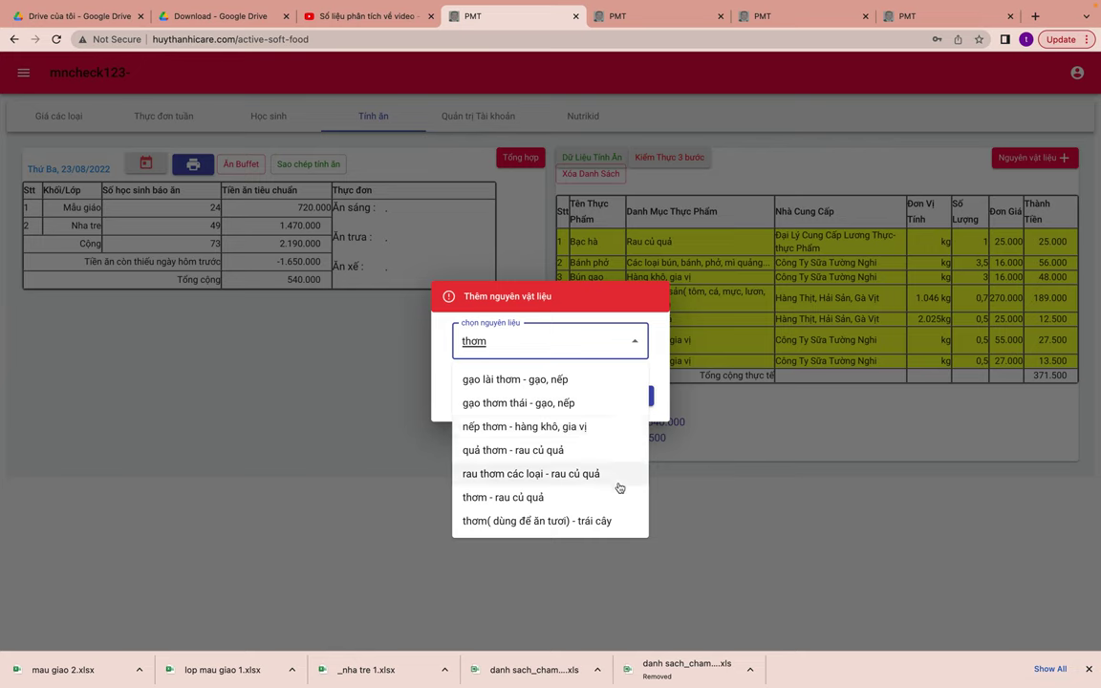
click(554, 527)
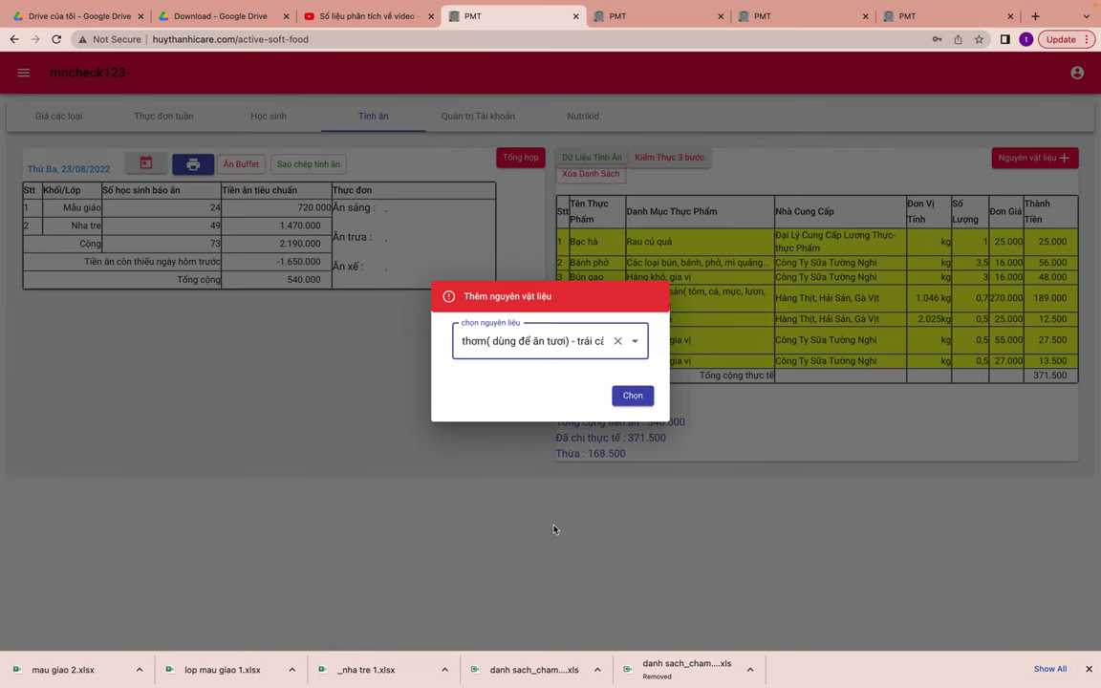
click(631, 397)
- Add 0.5 kg of Thơm at 25.000 from Hàng Thịt, Hải Sản, Gà Vịt and review the totals
click(492, 344)
text(0.5)
click(583, 344)
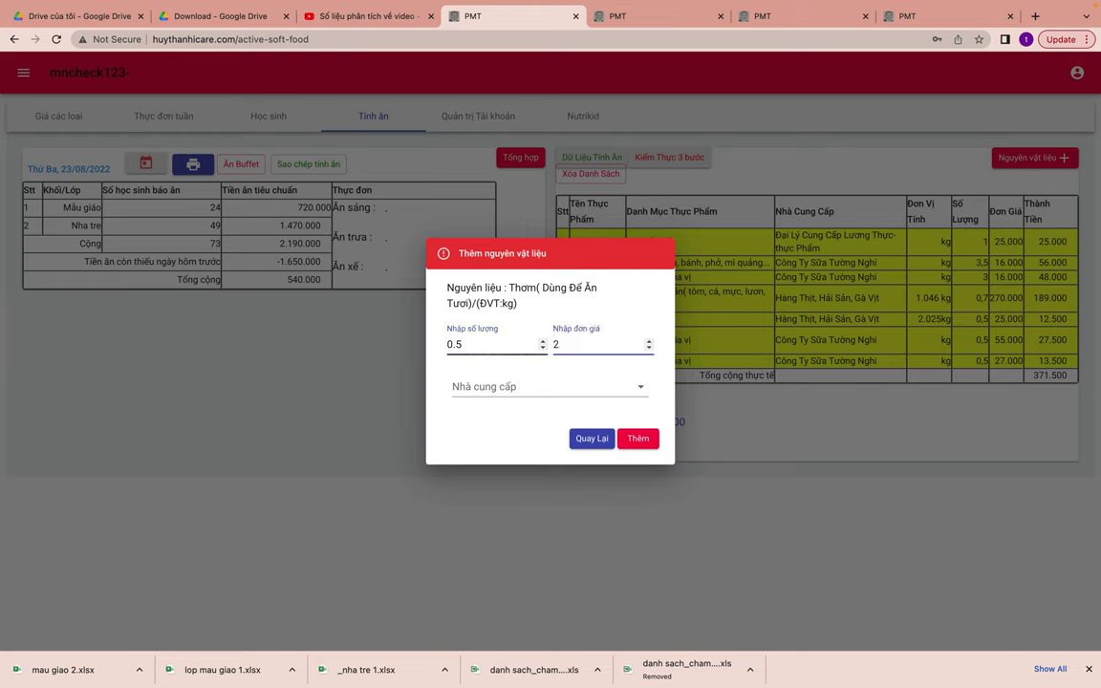
text(25000)
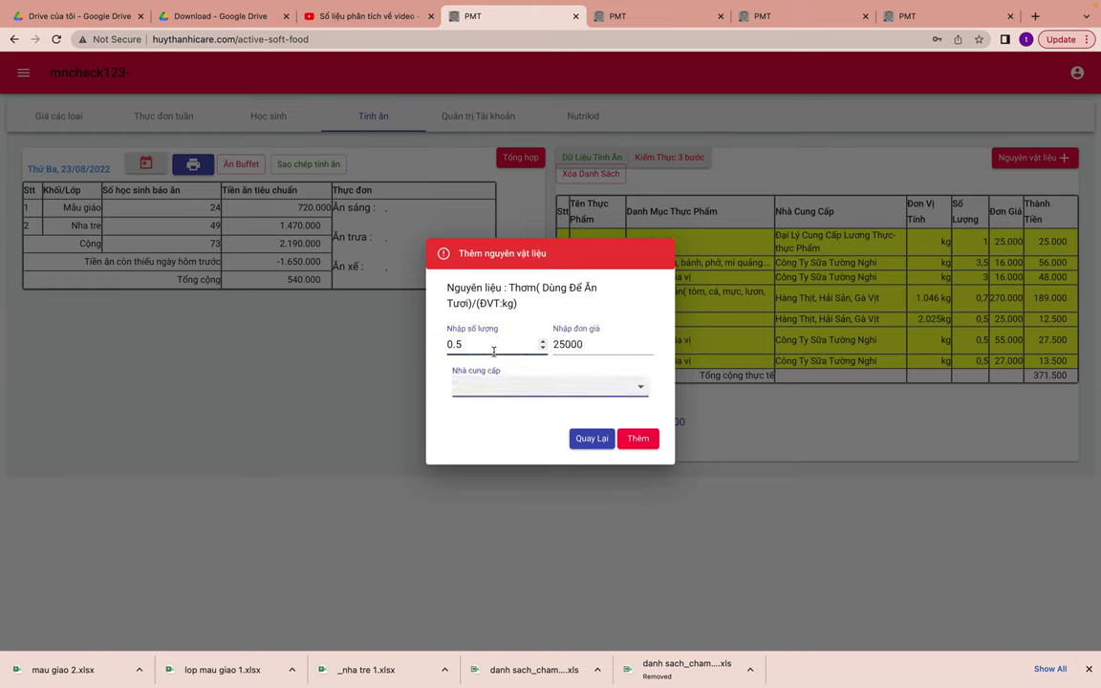
click(540, 388)
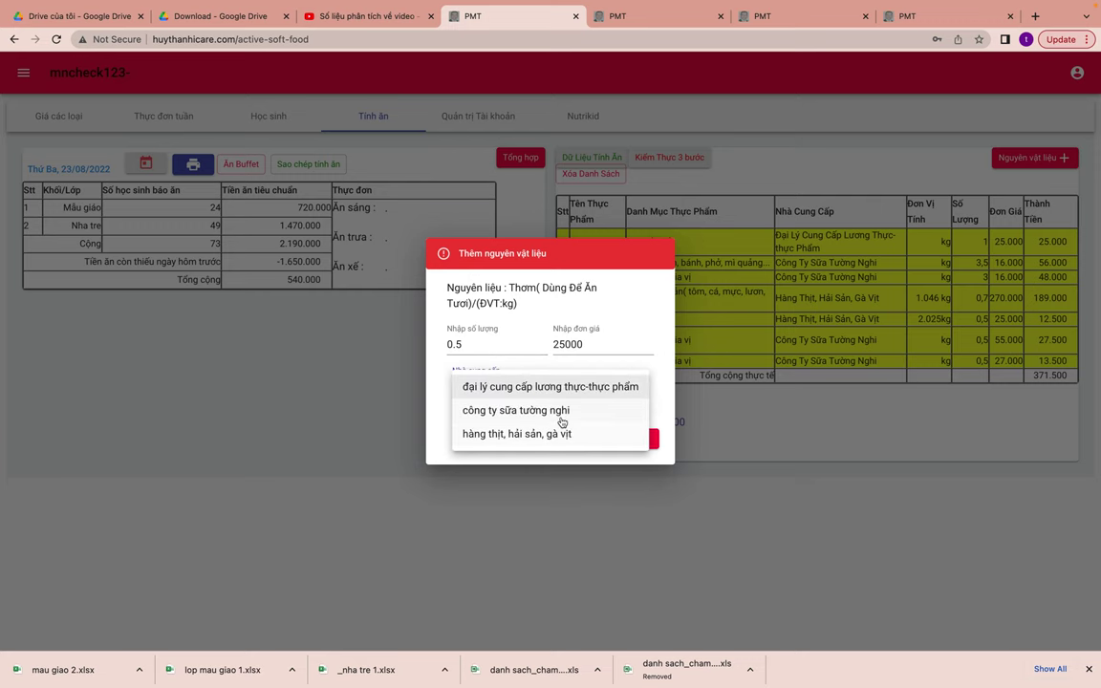
click(568, 434)
click(641, 438)
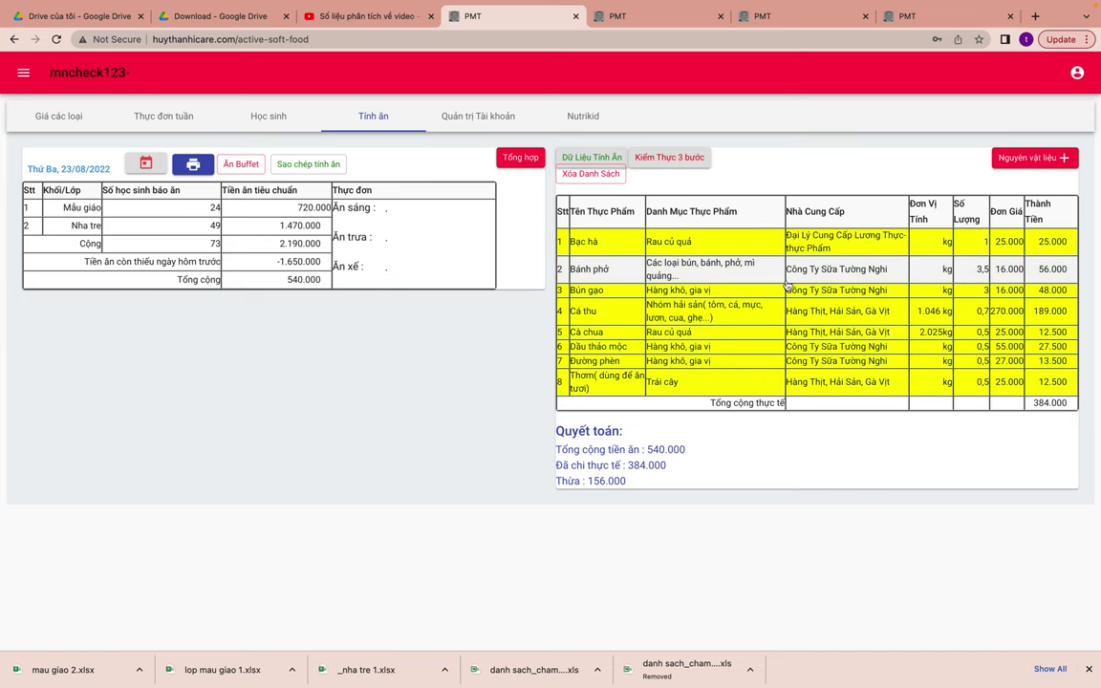
click(605, 384)
click(583, 157)
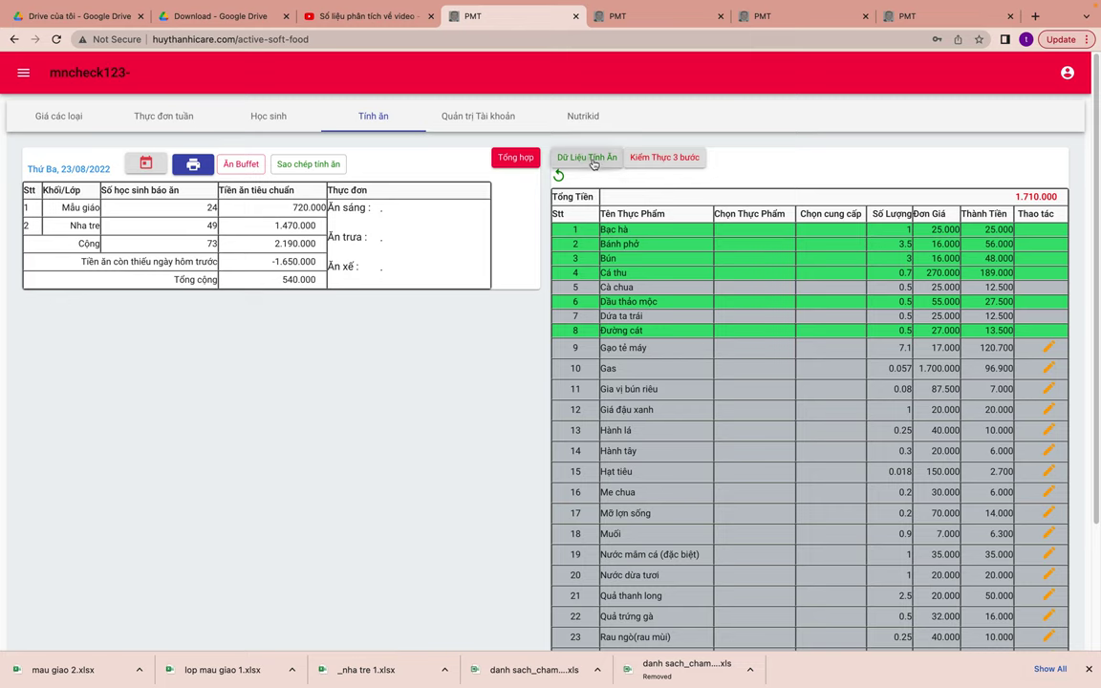
click(516, 158)
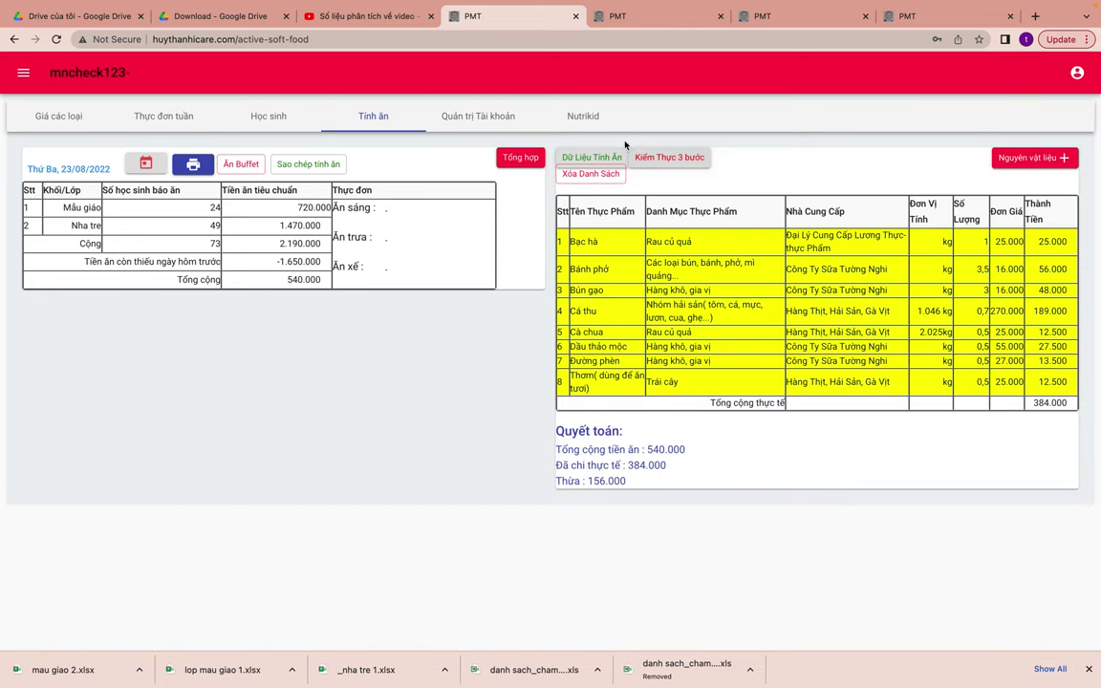
click(590, 157)
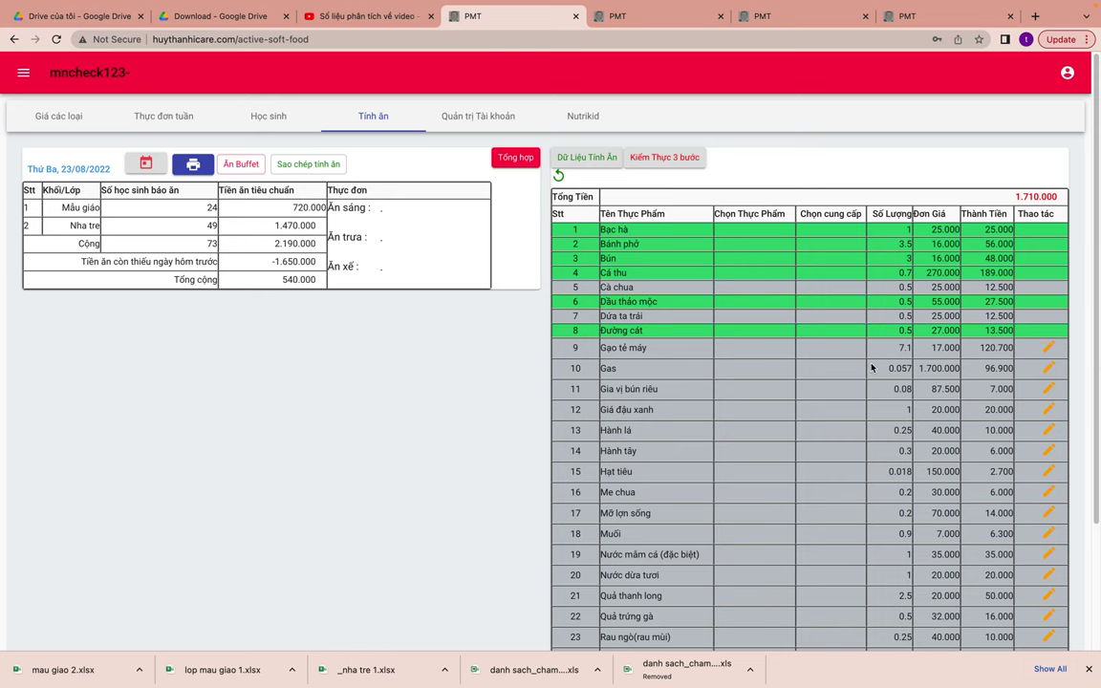
- Save gạo tài nguyên (Công ty sữa Tường Nghi) for row 9 and gas (Hàng thịt, hải sản, gà vịt) for row 10
click(1048, 349)
click(680, 391)
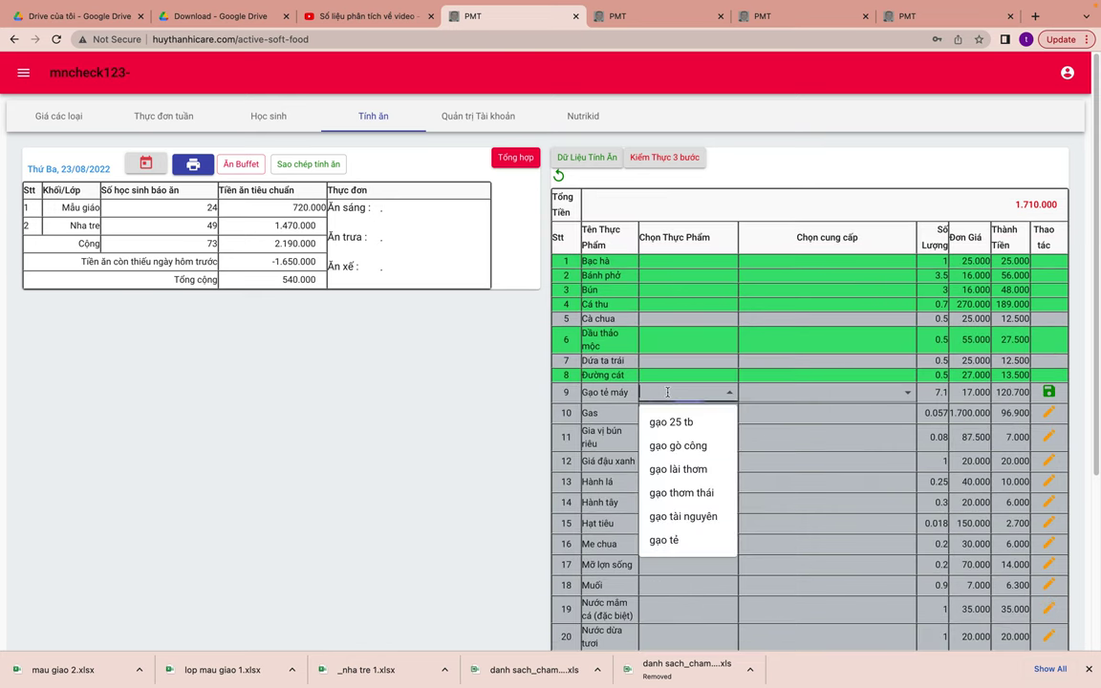
click(692, 519)
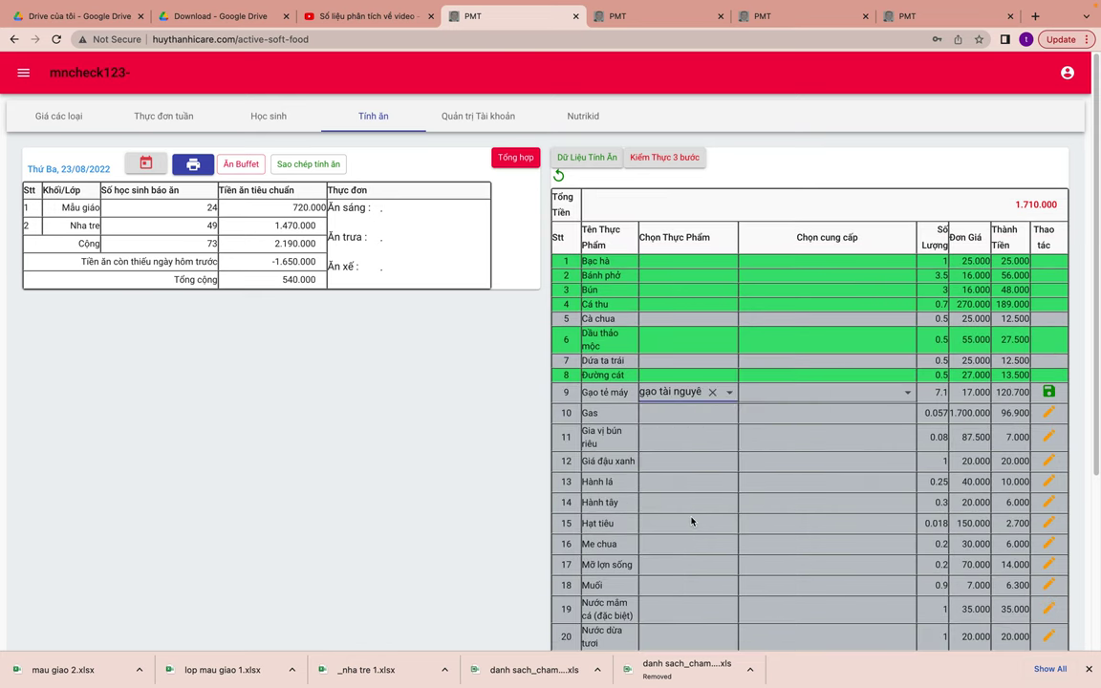
click(816, 391)
click(825, 462)
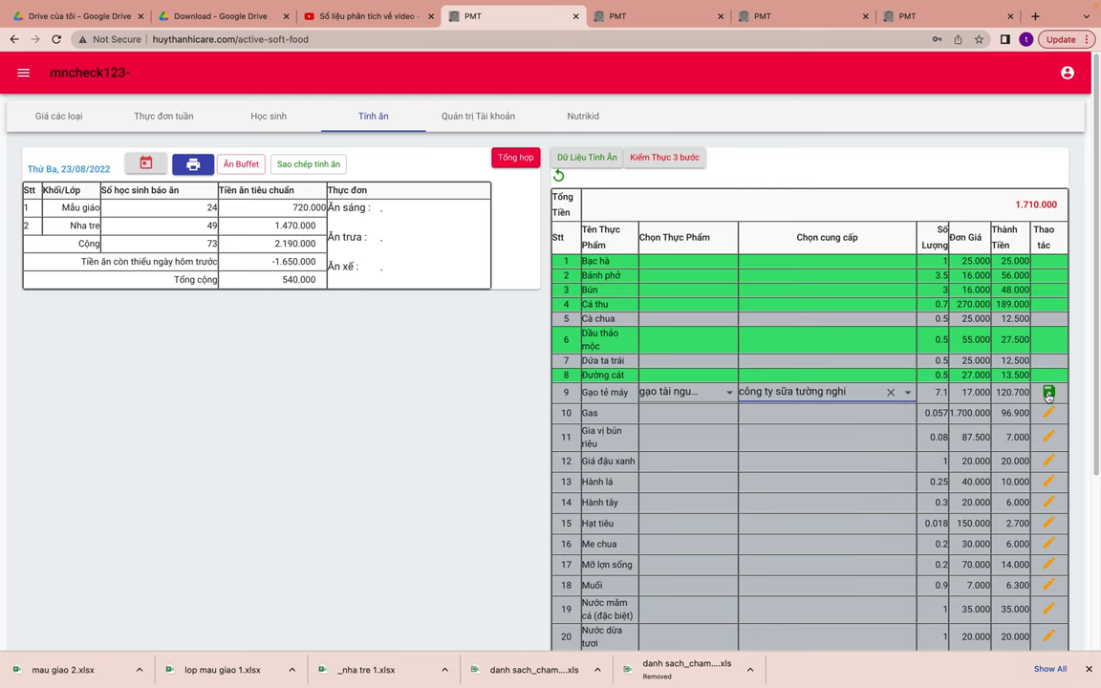
click(1048, 392)
click(681, 408)
click(659, 438)
click(767, 412)
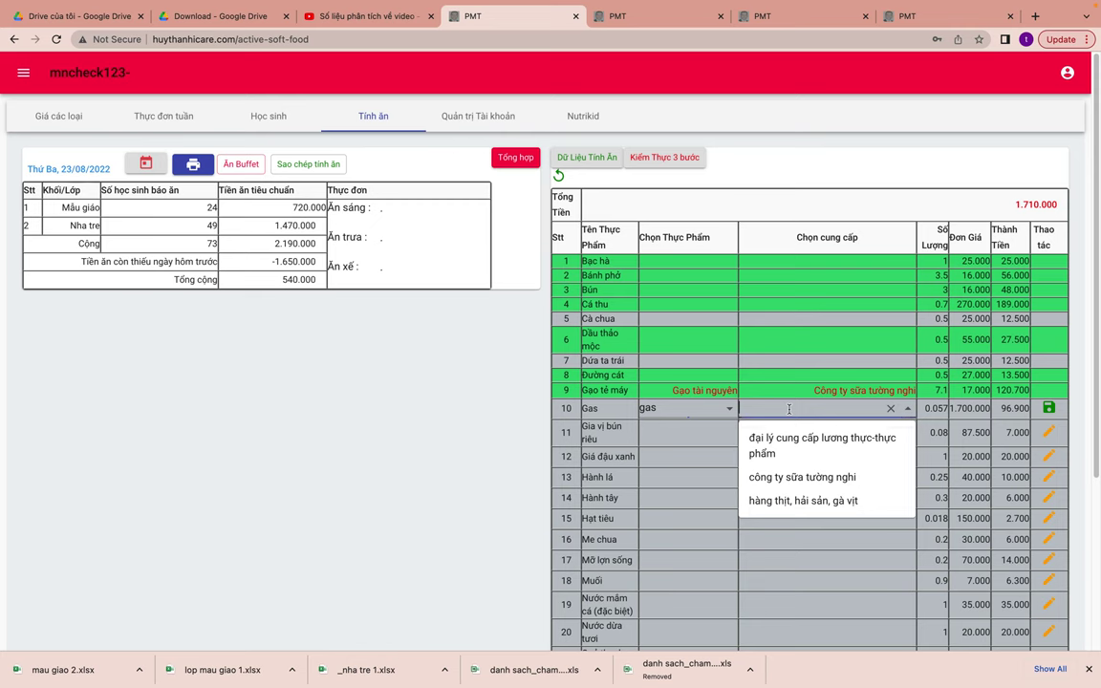
click(811, 503)
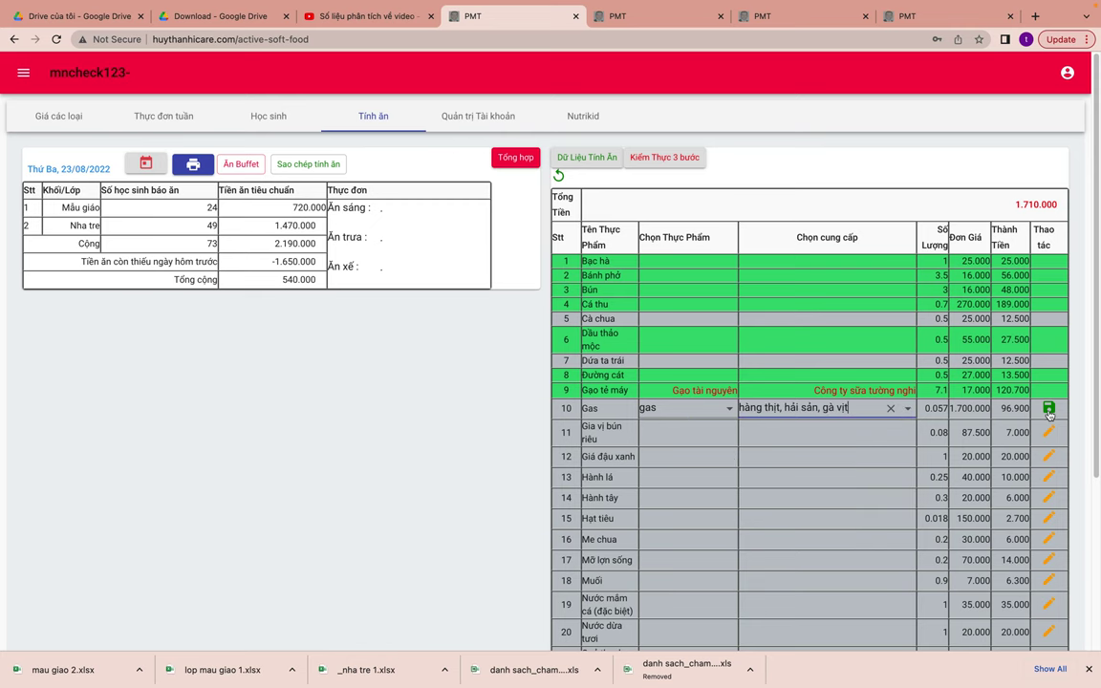
click(1048, 408)
- Save gia vị bò kho and giá đậu xanh, both from Hàng thịt, hải sản, gà vịt, for rows 11–12
click(697, 427)
click(678, 459)
click(803, 427)
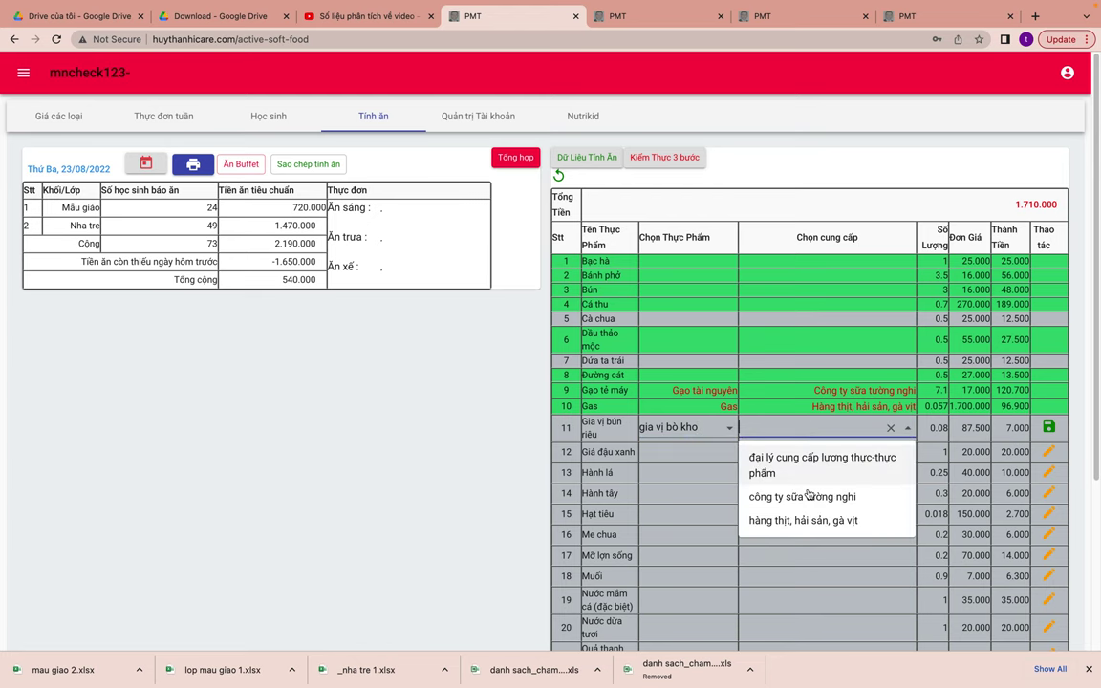
click(814, 520)
click(1047, 428)
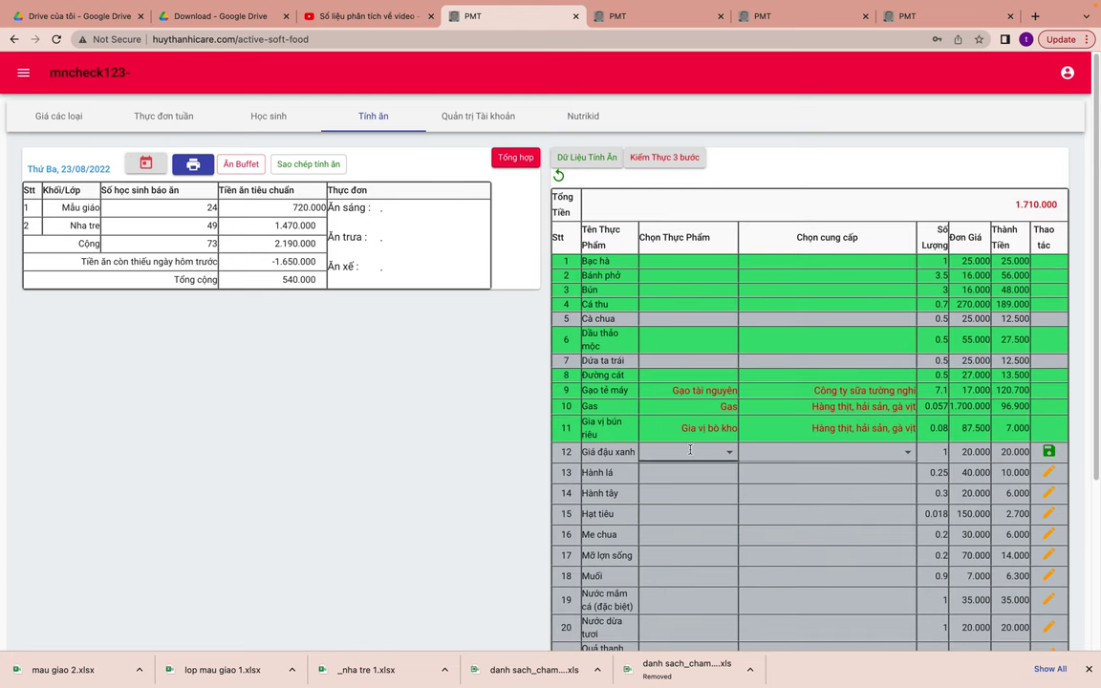
click(687, 451)
click(688, 474)
click(789, 451)
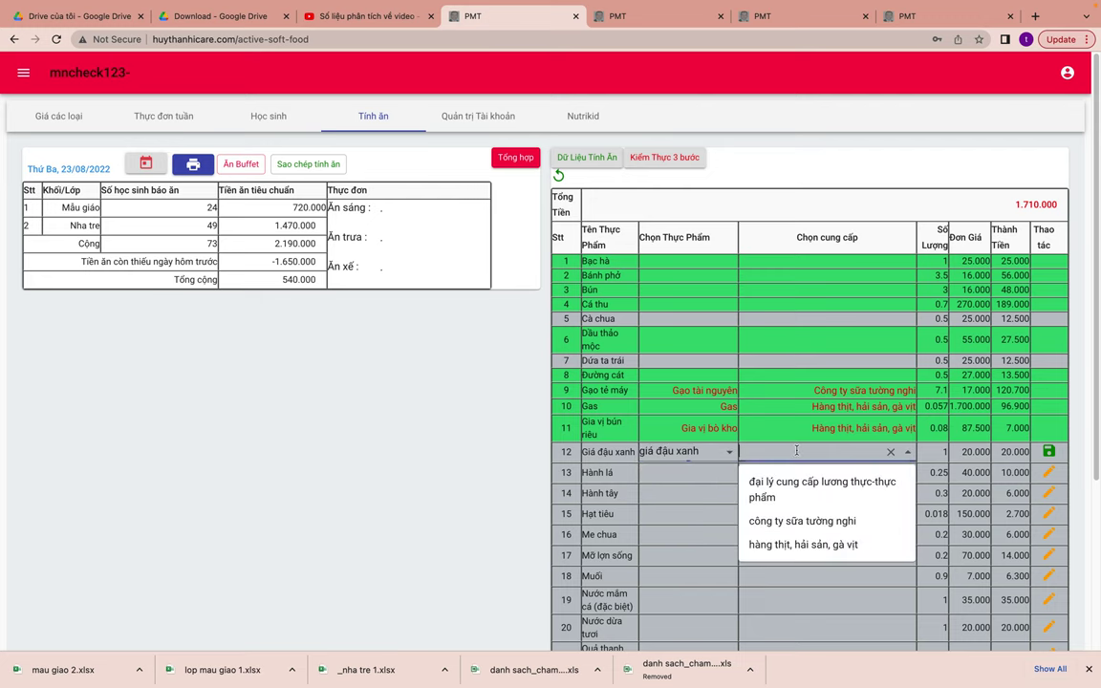
click(811, 546)
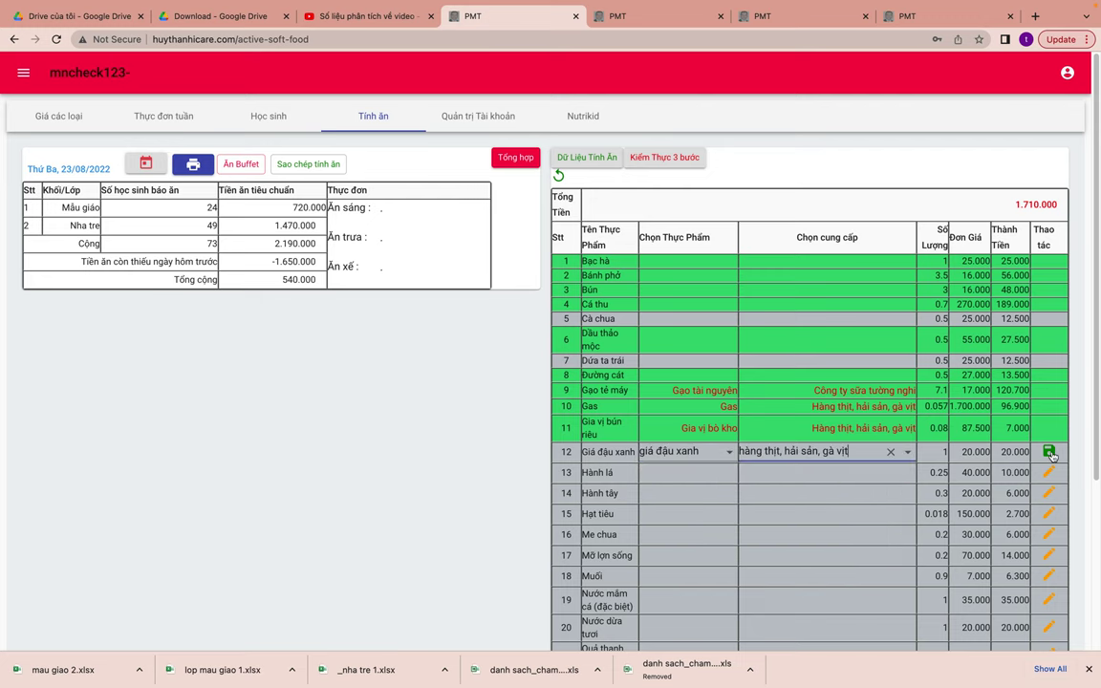
click(1048, 449)
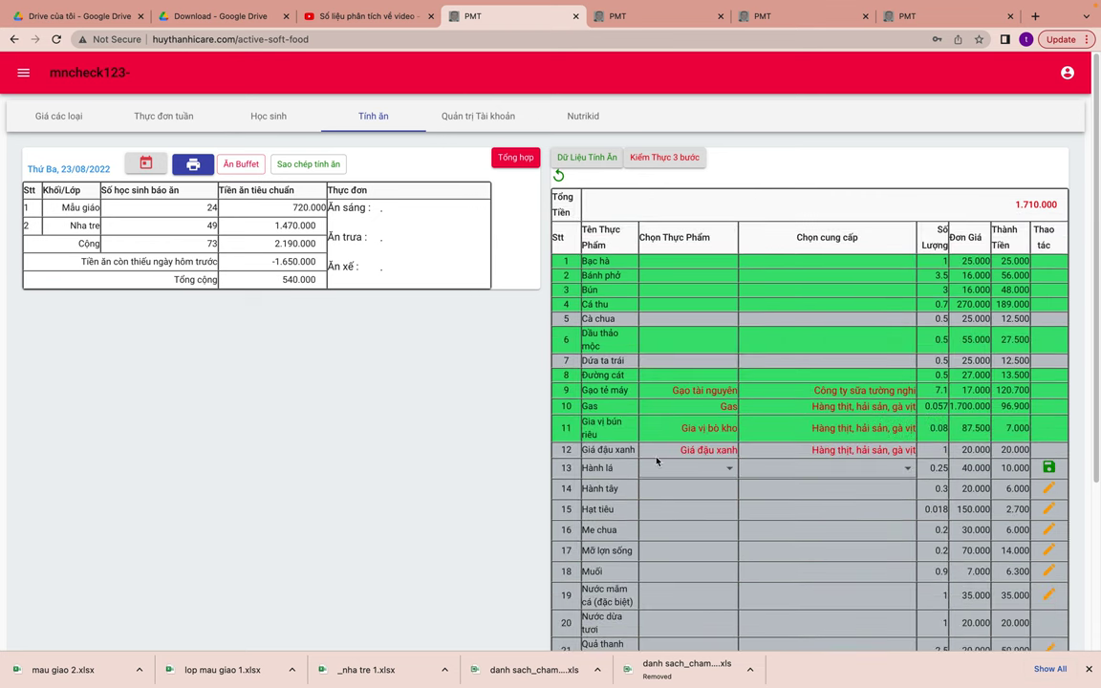
- Save hành lá from Công ty sữa Tường Nghi for row 13
click(659, 465)
click(659, 493)
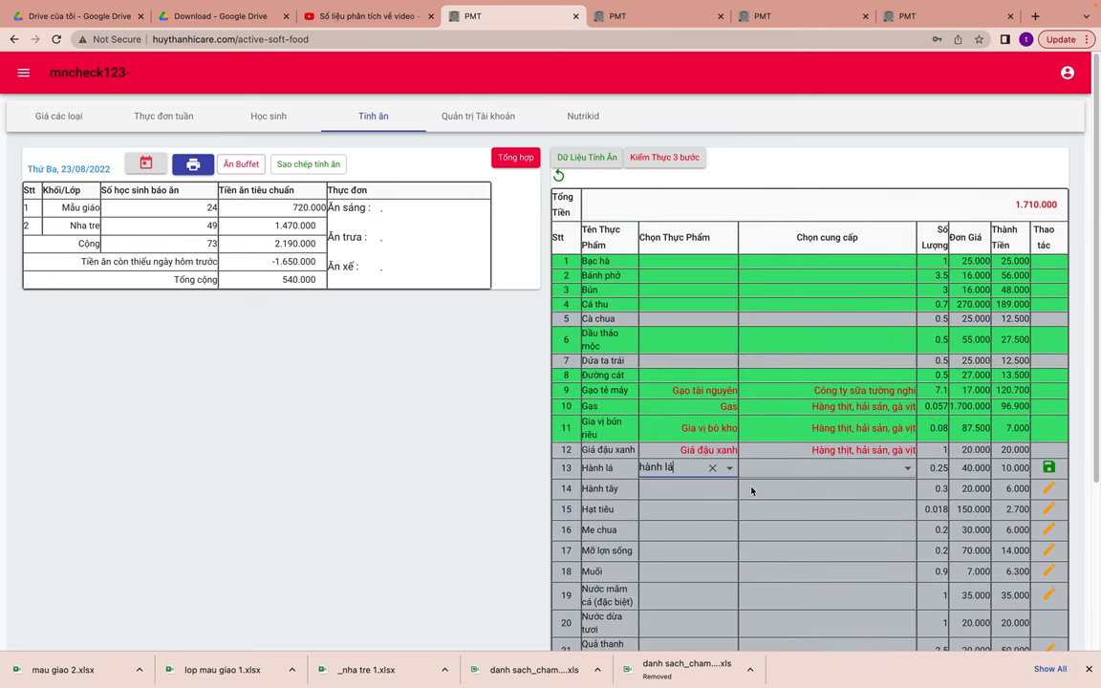
click(808, 468)
click(811, 535)
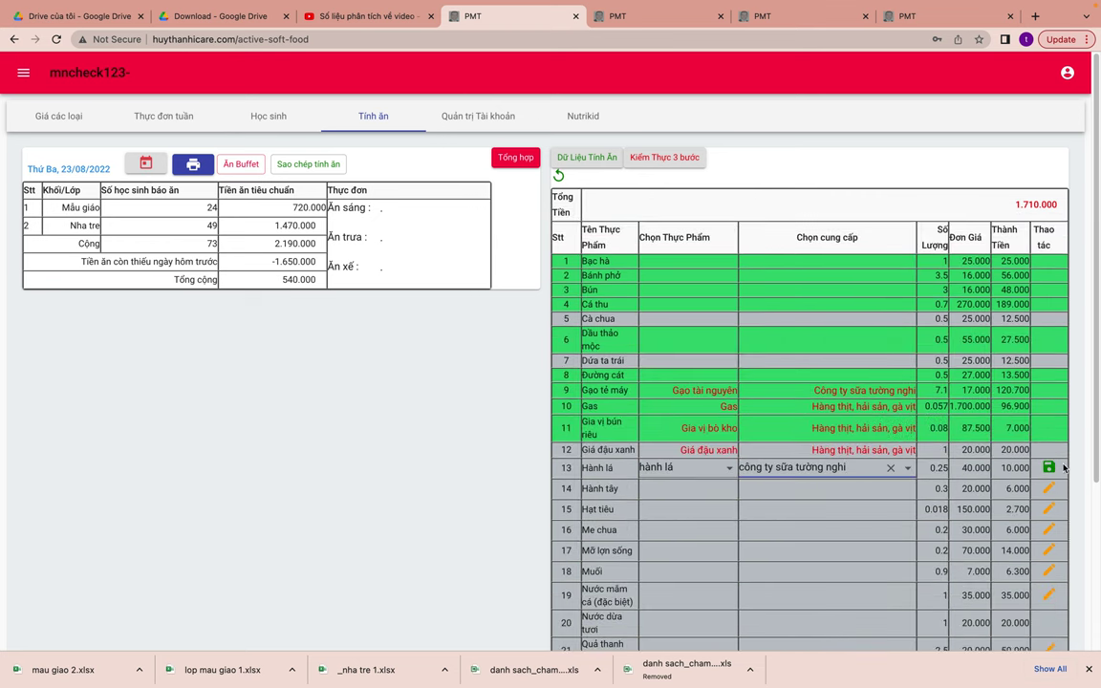
click(1048, 467)
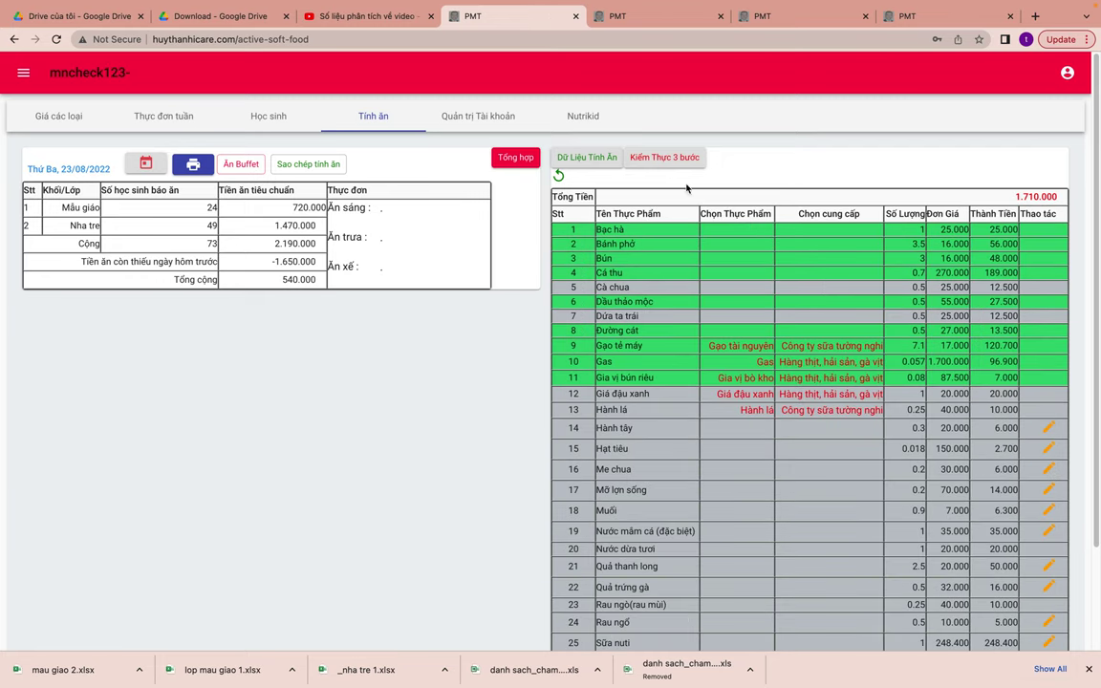
click(503, 160)
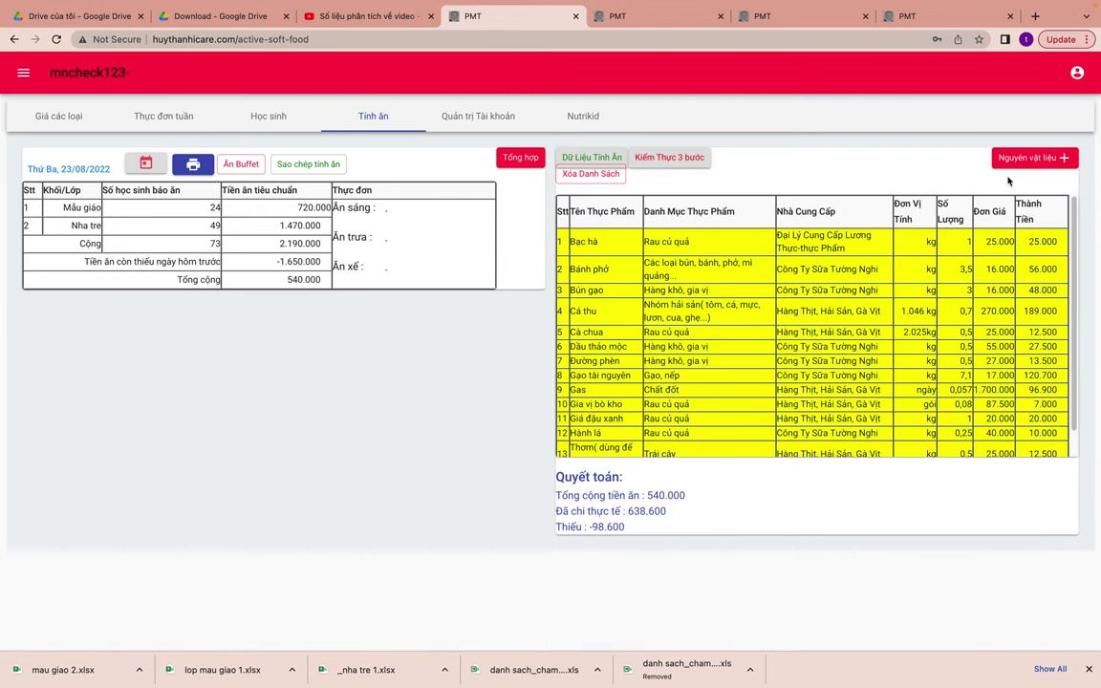
click(1030, 166)
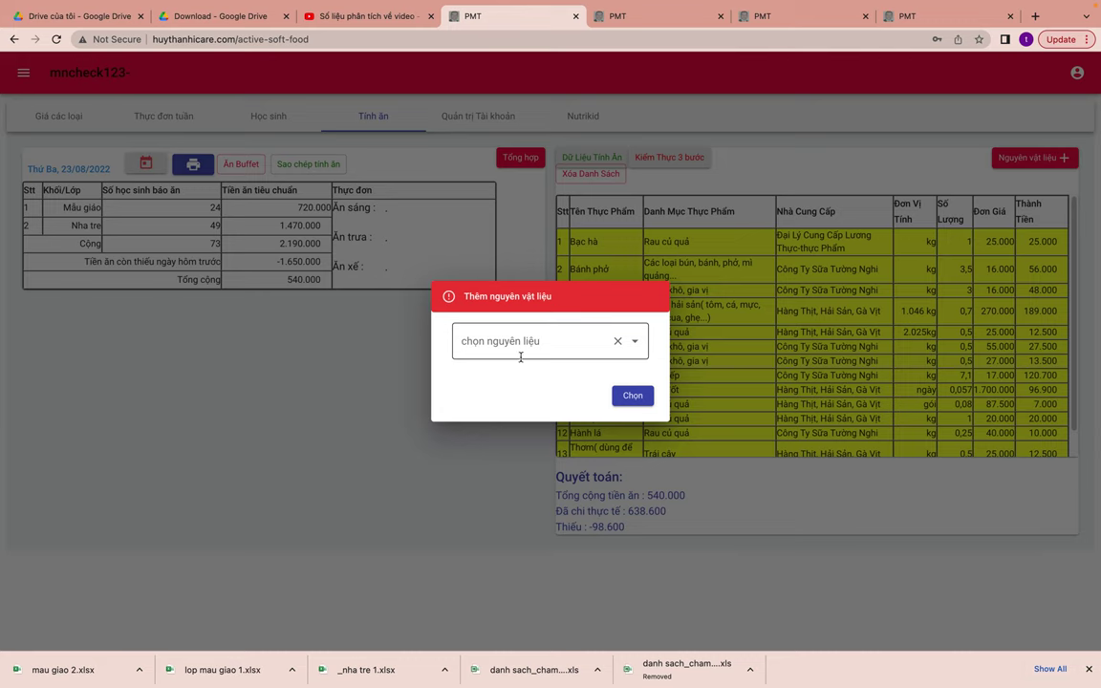
click(519, 348)
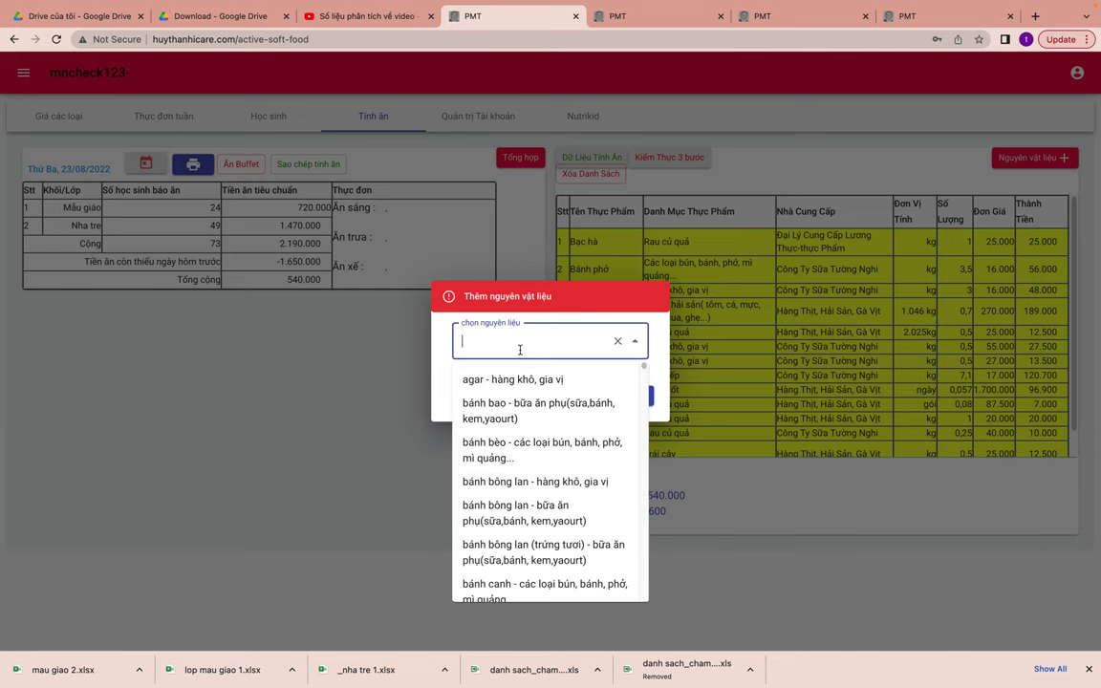
click(525, 413)
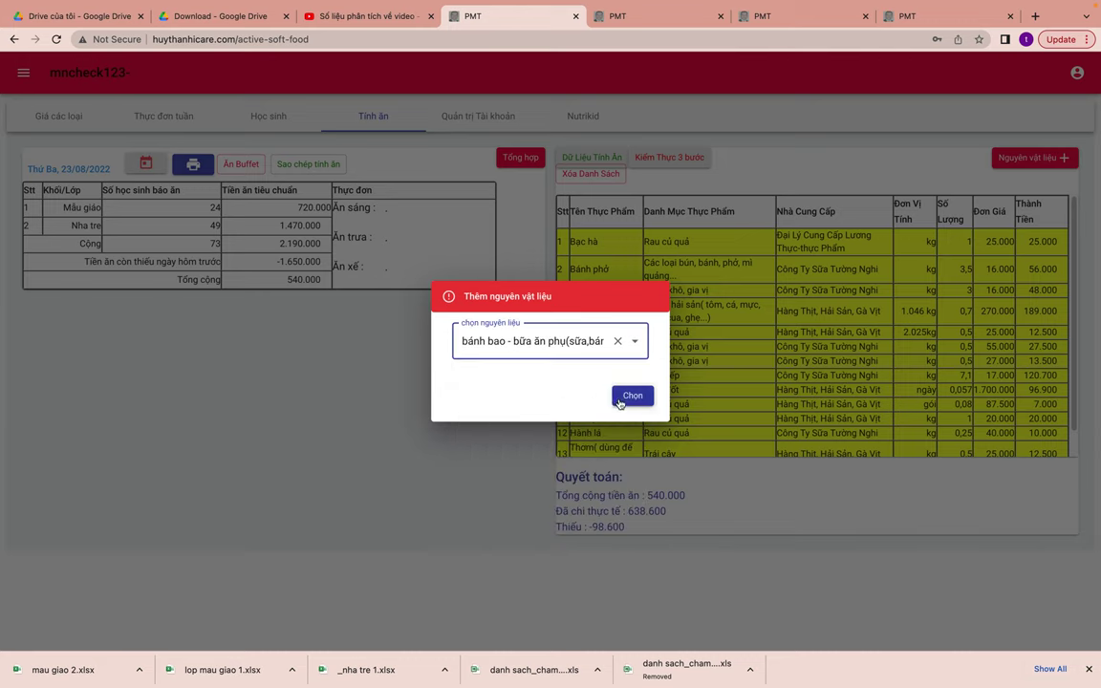
click(631, 396)
click(495, 381)
click(508, 464)
click(634, 430)
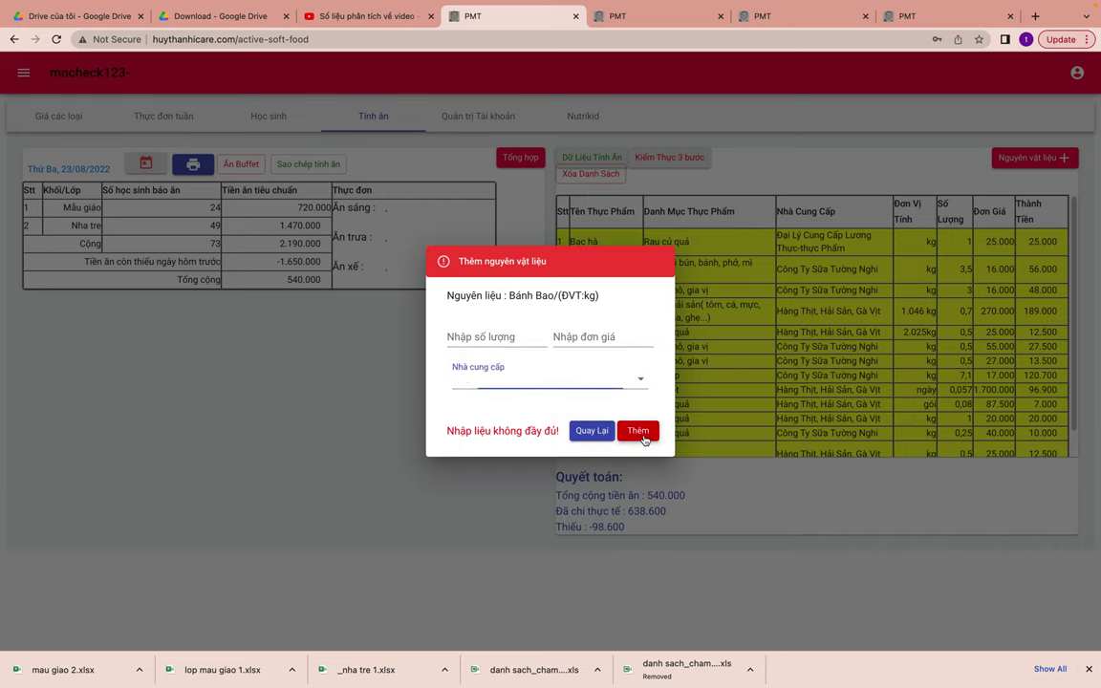
click(591, 430)
click(579, 210)
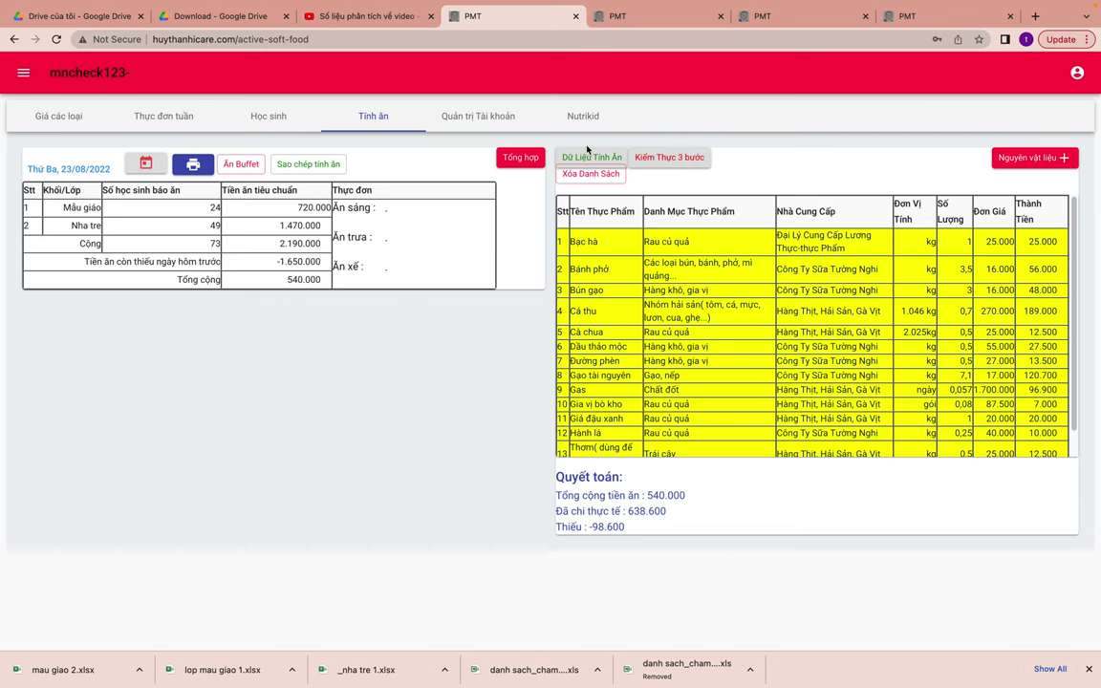
click(587, 157)
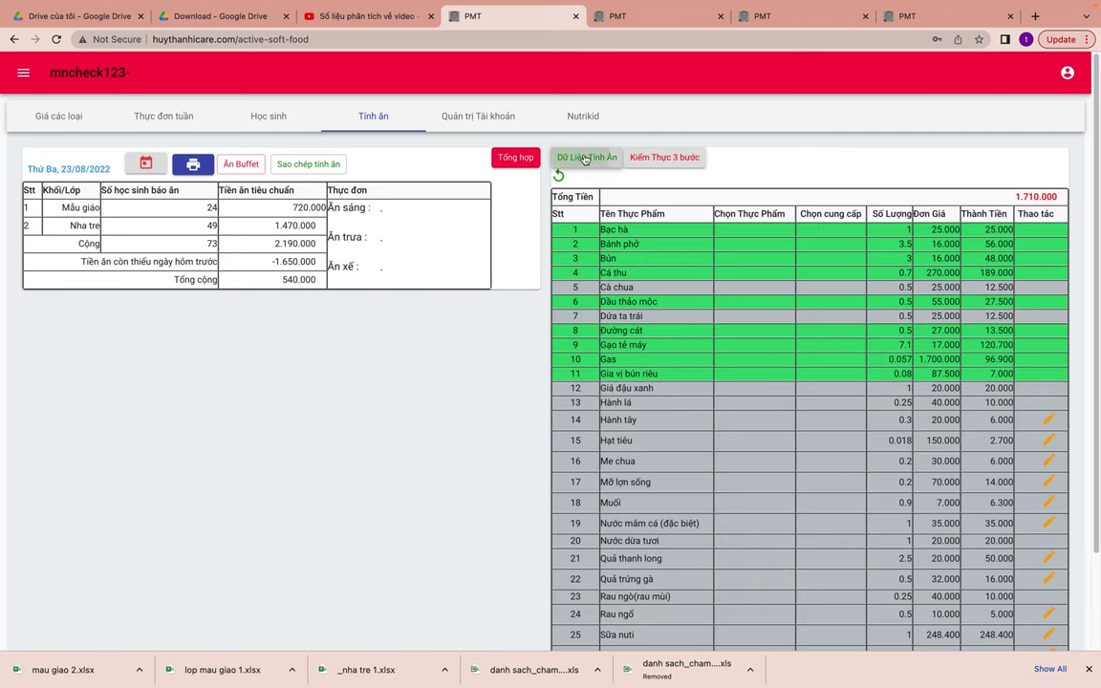
- Save hành tây from Công ty sữa Tường Nghi for row 14, then begin choosing row 15's food
click(1049, 419)
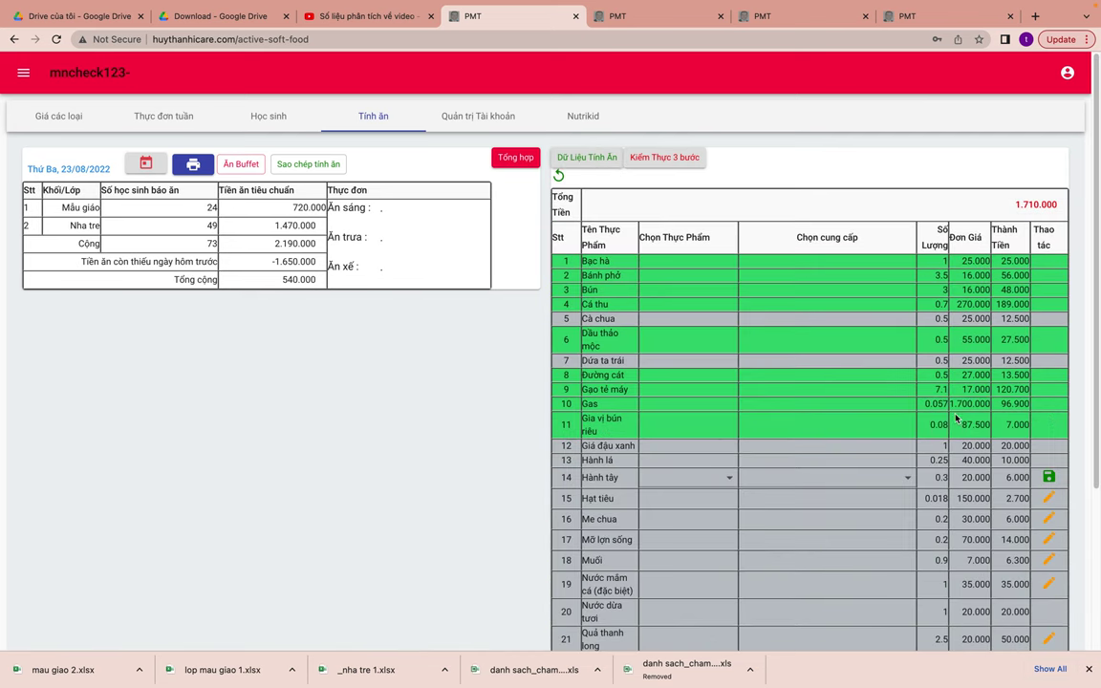
click(700, 477)
click(689, 507)
click(764, 477)
click(802, 545)
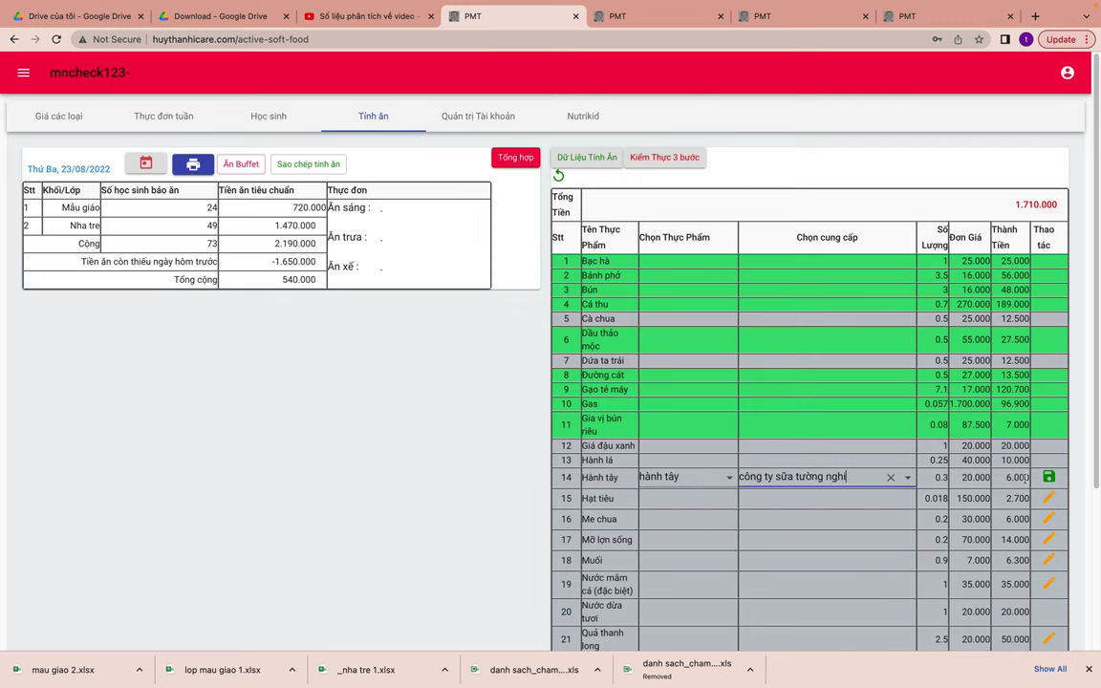
click(1048, 478)
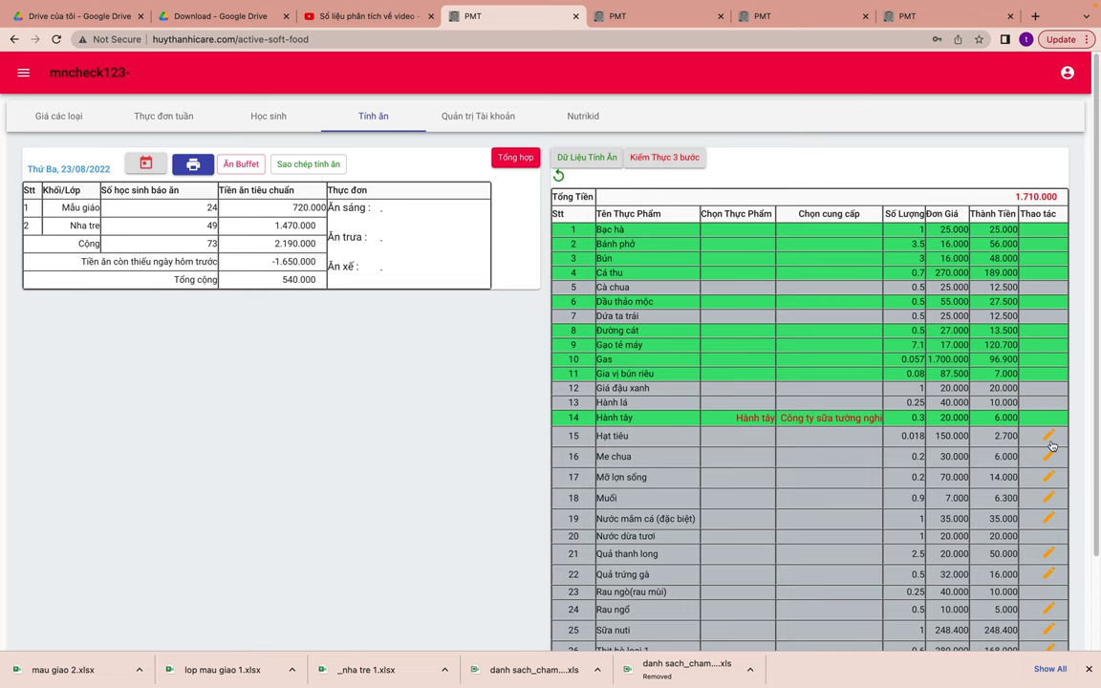
click(1049, 441)
click(717, 494)
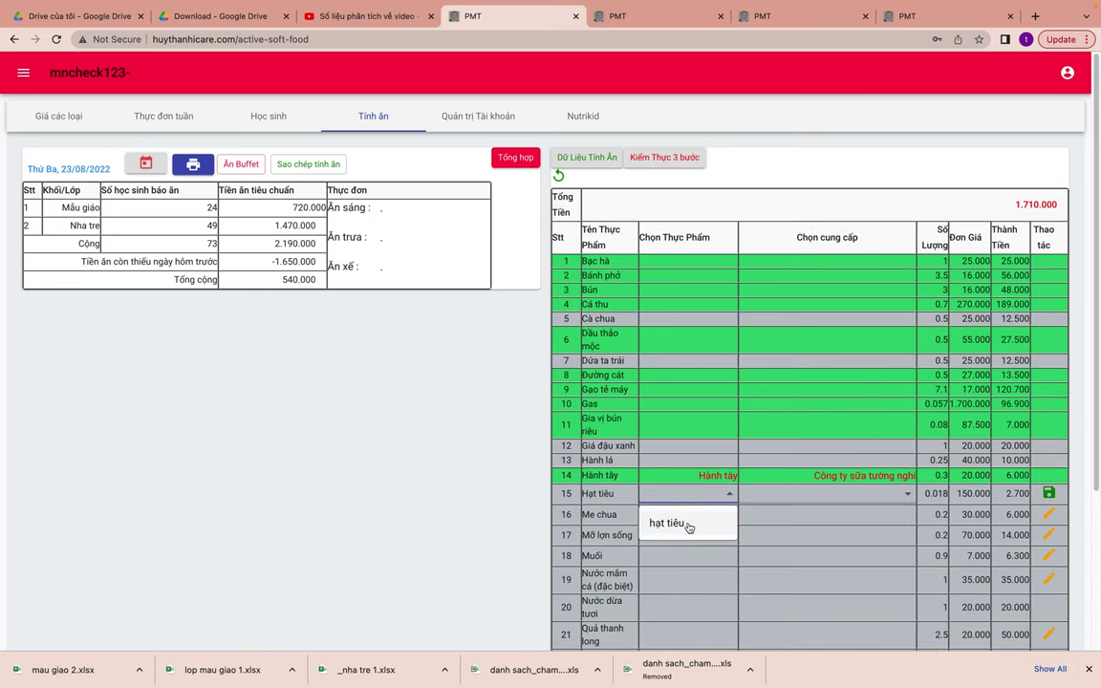